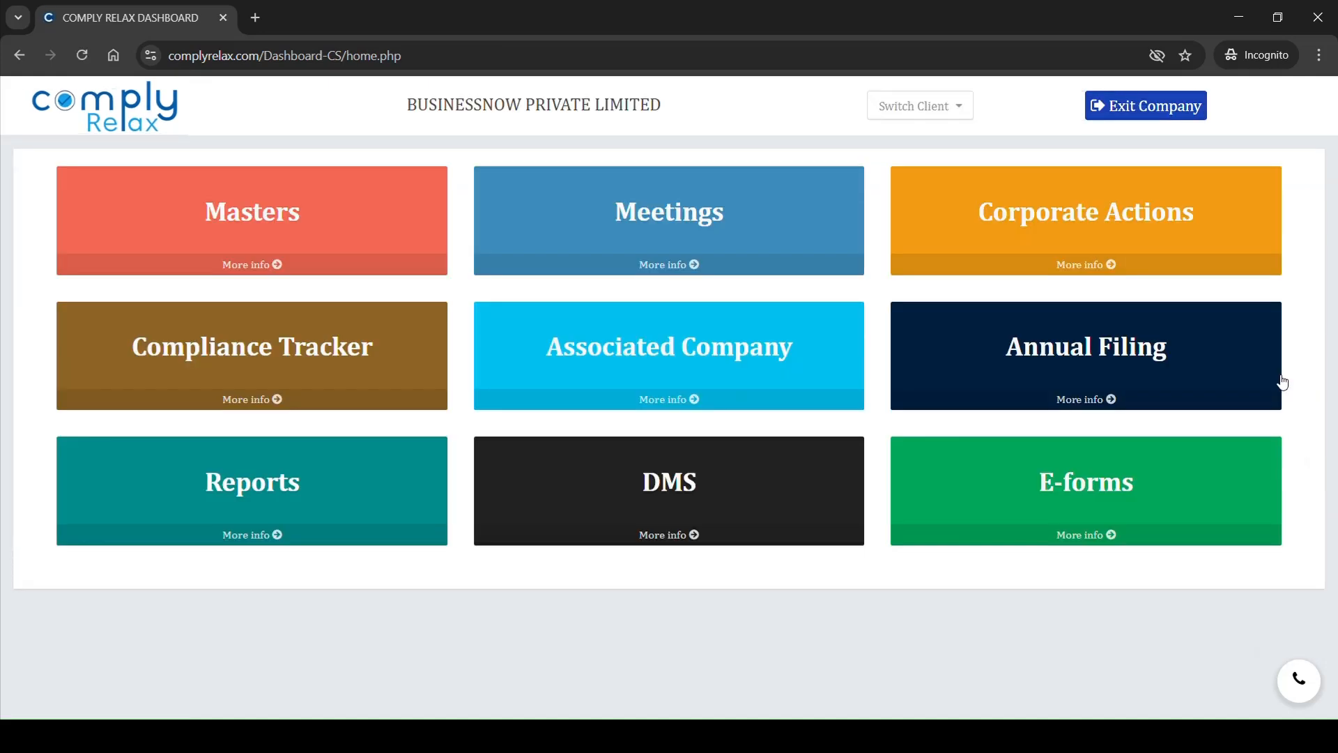
Step: Open the Authorized Capital particulars under the company's Capital Structure master
left_click(298, 225)
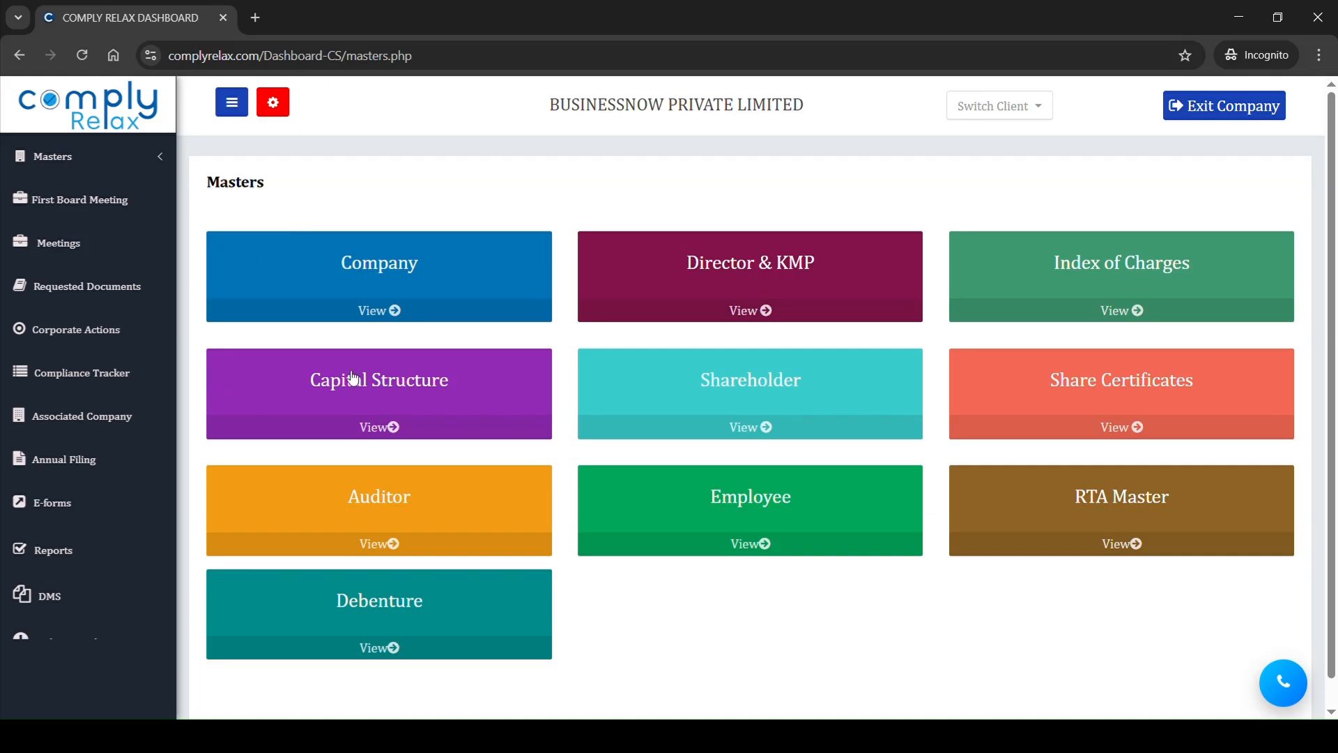
left_click(404, 408)
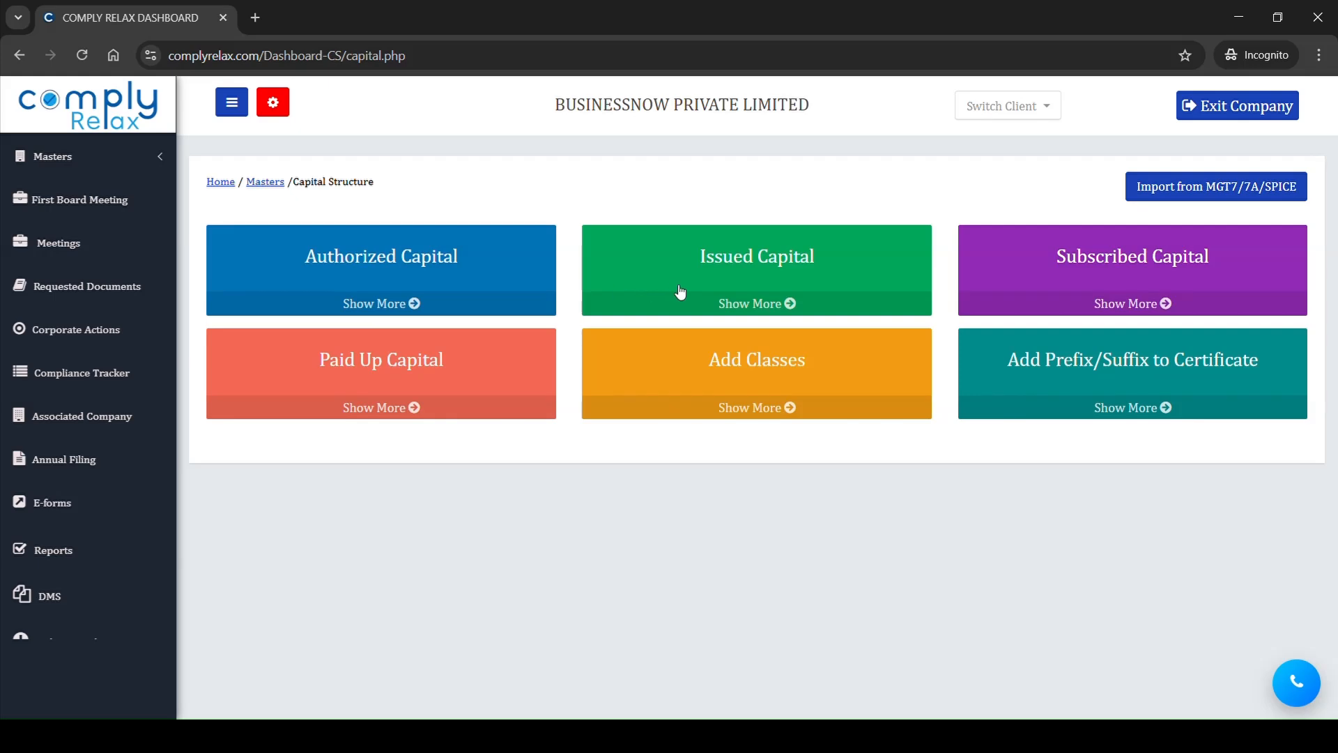
left_click(450, 286)
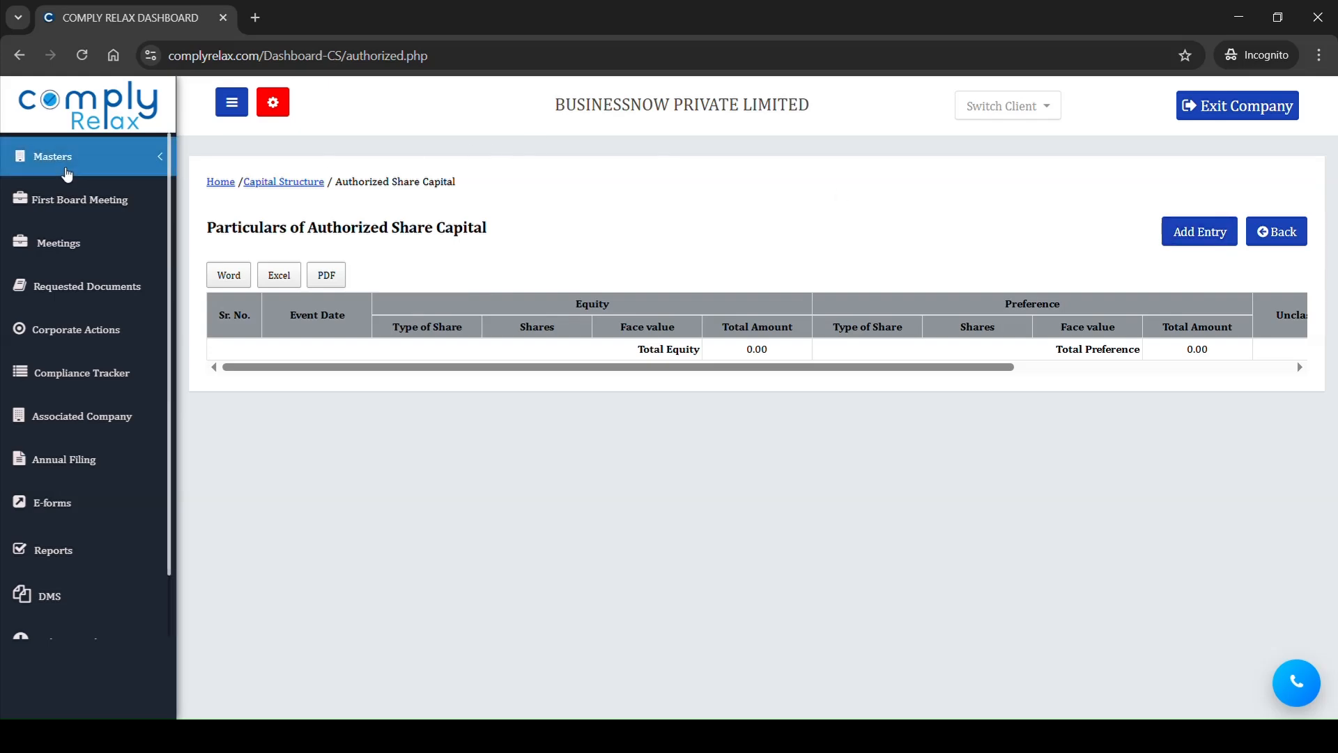
Step: Open the Company master in a separate browser tab and copy the date of incorporation
left_click(65, 167)
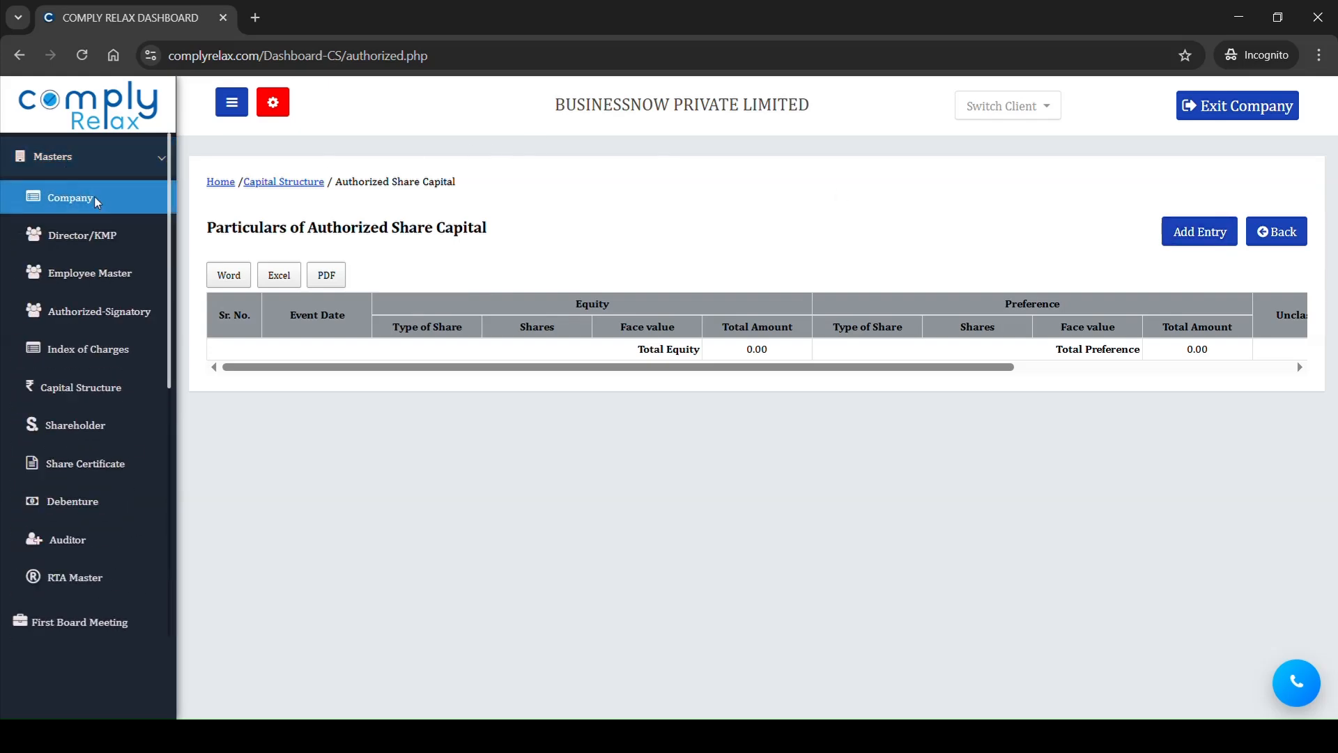
left_click(131, 218)
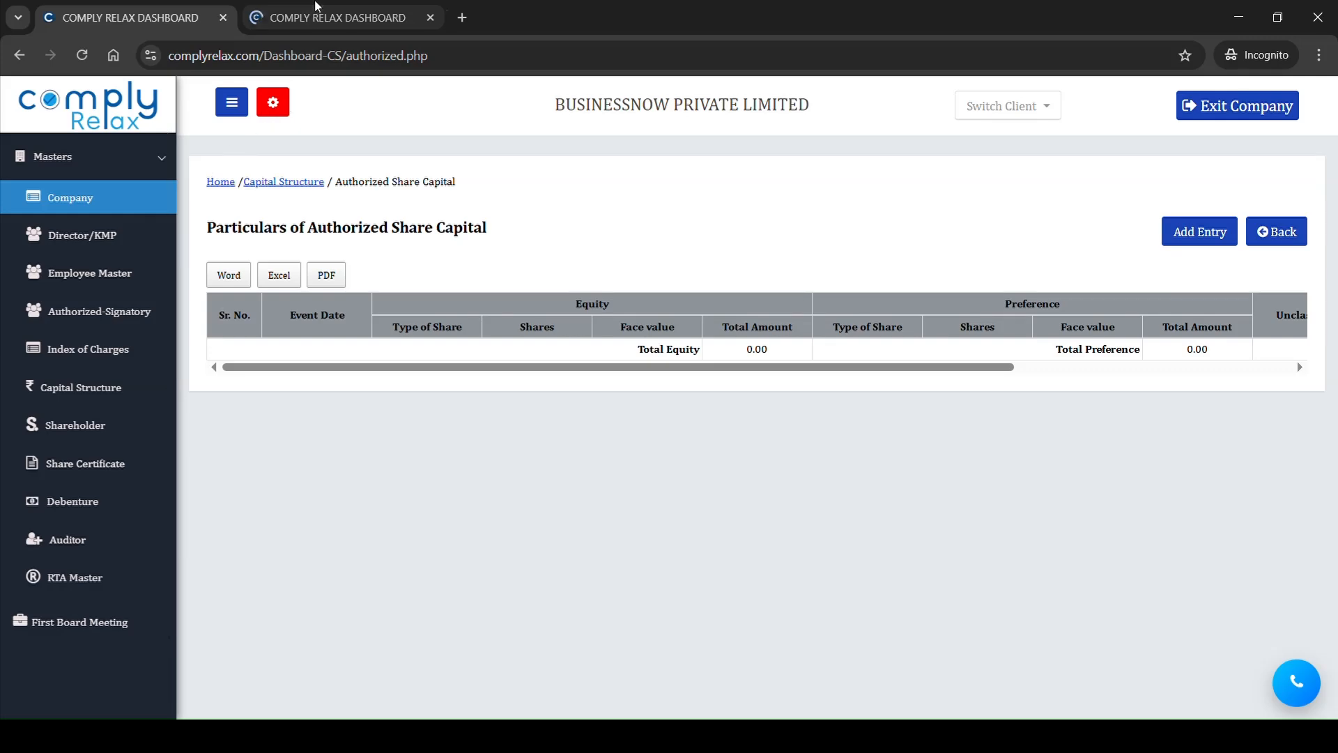
scroll(446, 477, "down", 3)
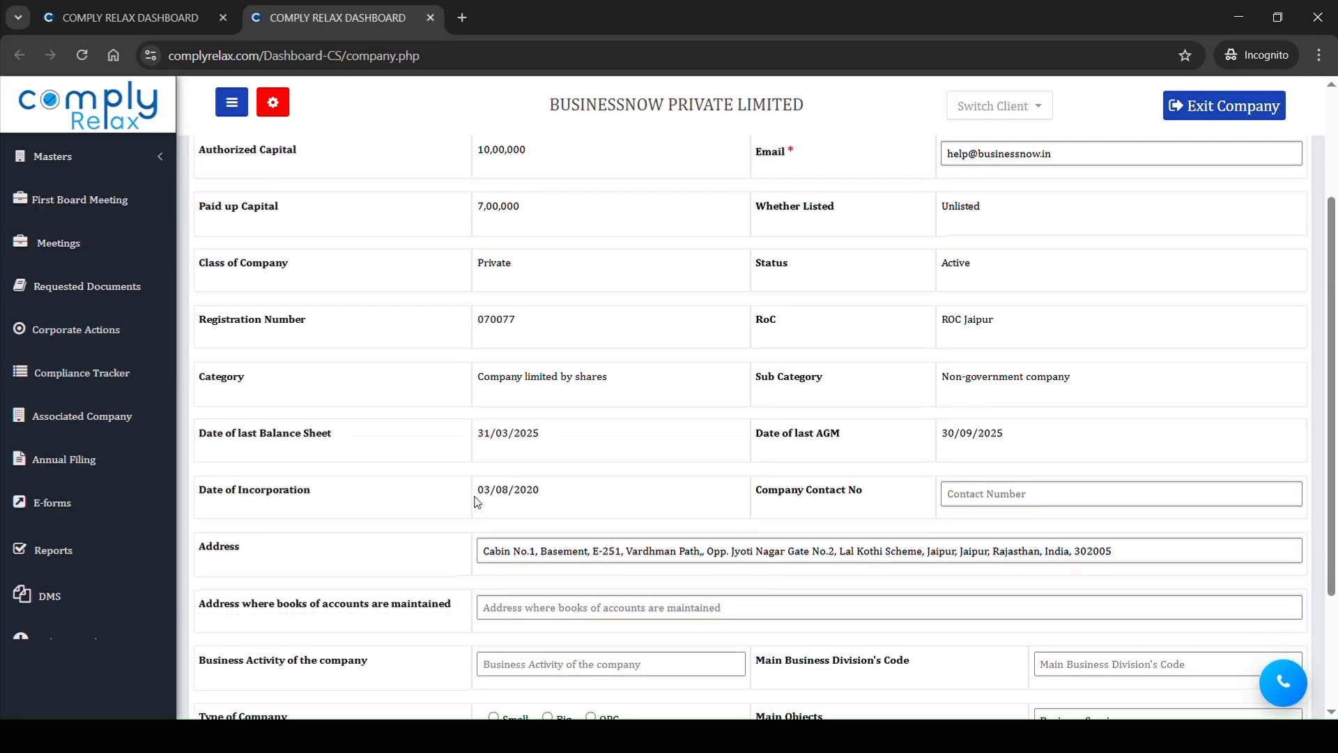
left_click_drag(478, 502, 551, 498)
key("ctrl+c")
Step: Start a new authorized capital entry and set its event date to the copied incorporation date, 03/08/2020
left_click(174, 28)
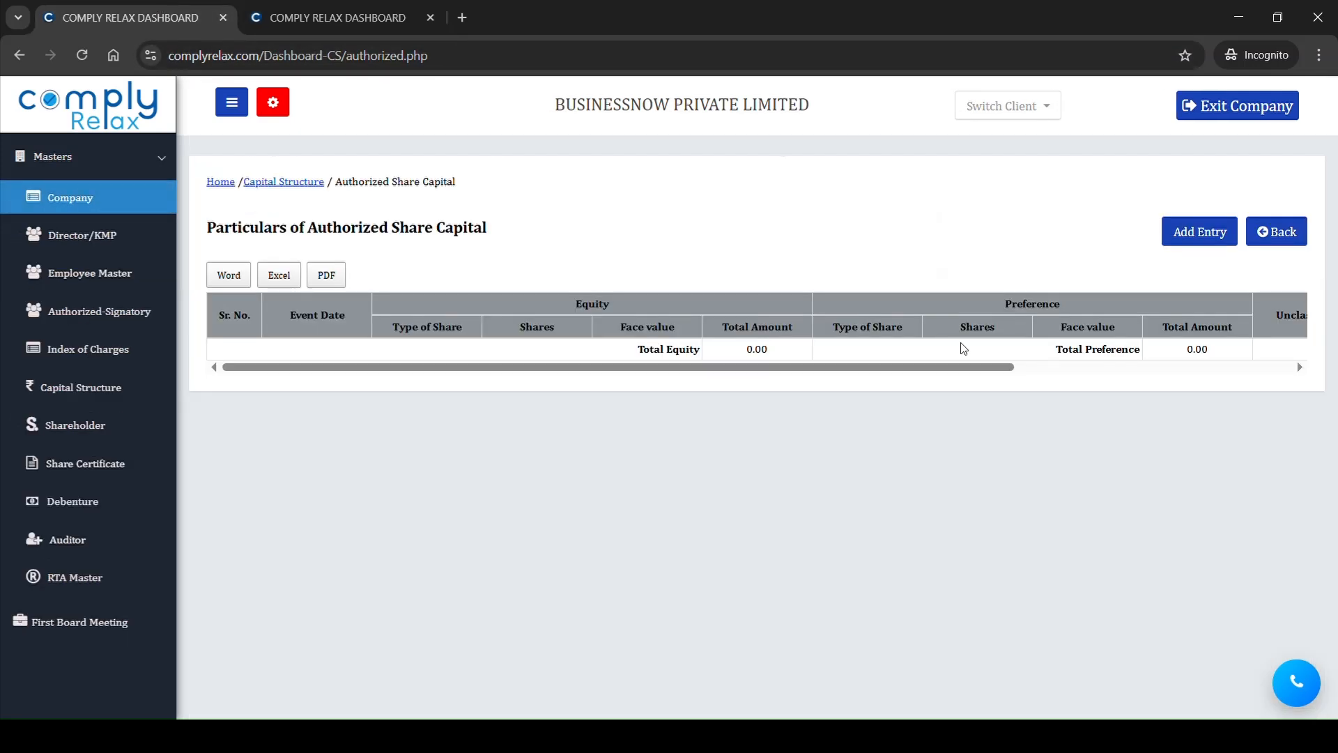
left_click(1202, 235)
left_click(556, 316)
key("ctrl+v")
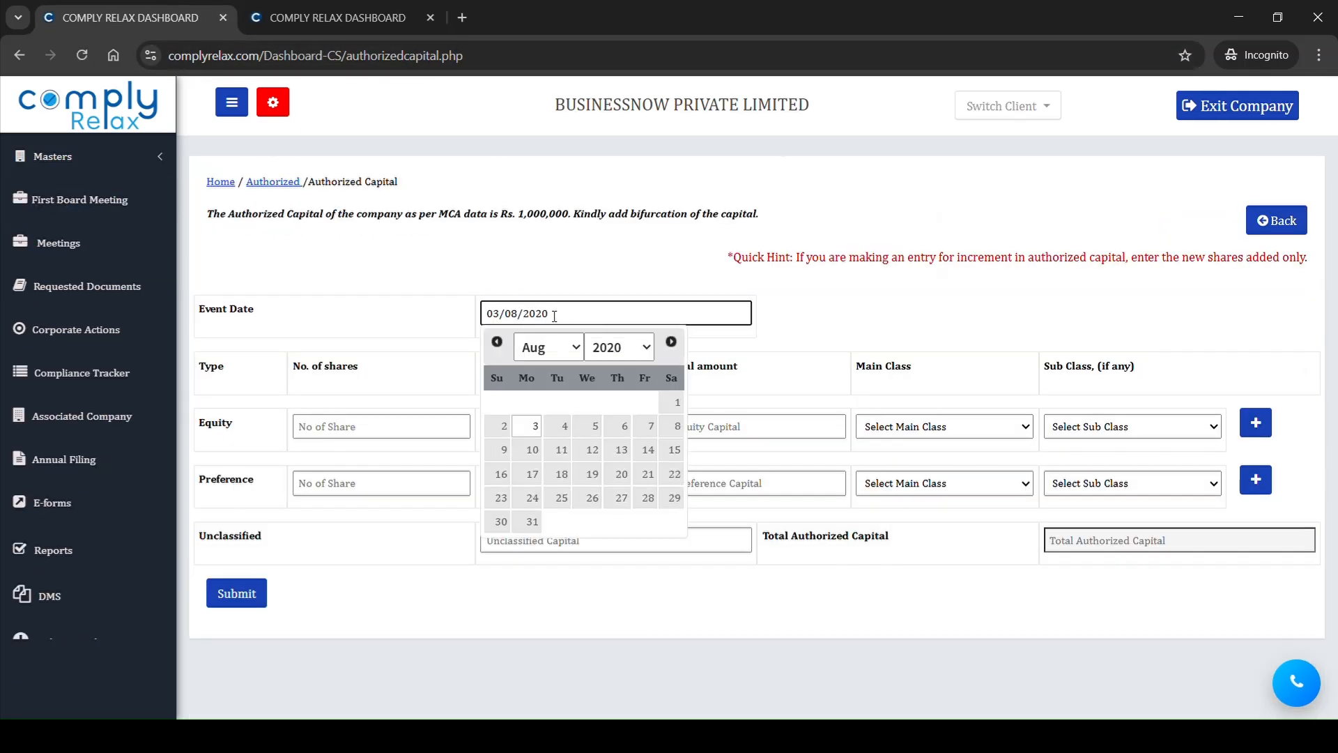
Step: Enter 10000 equity shares with a nominal value of 10 and submit the authorized capital entry
left_click(370, 427)
type("10000")
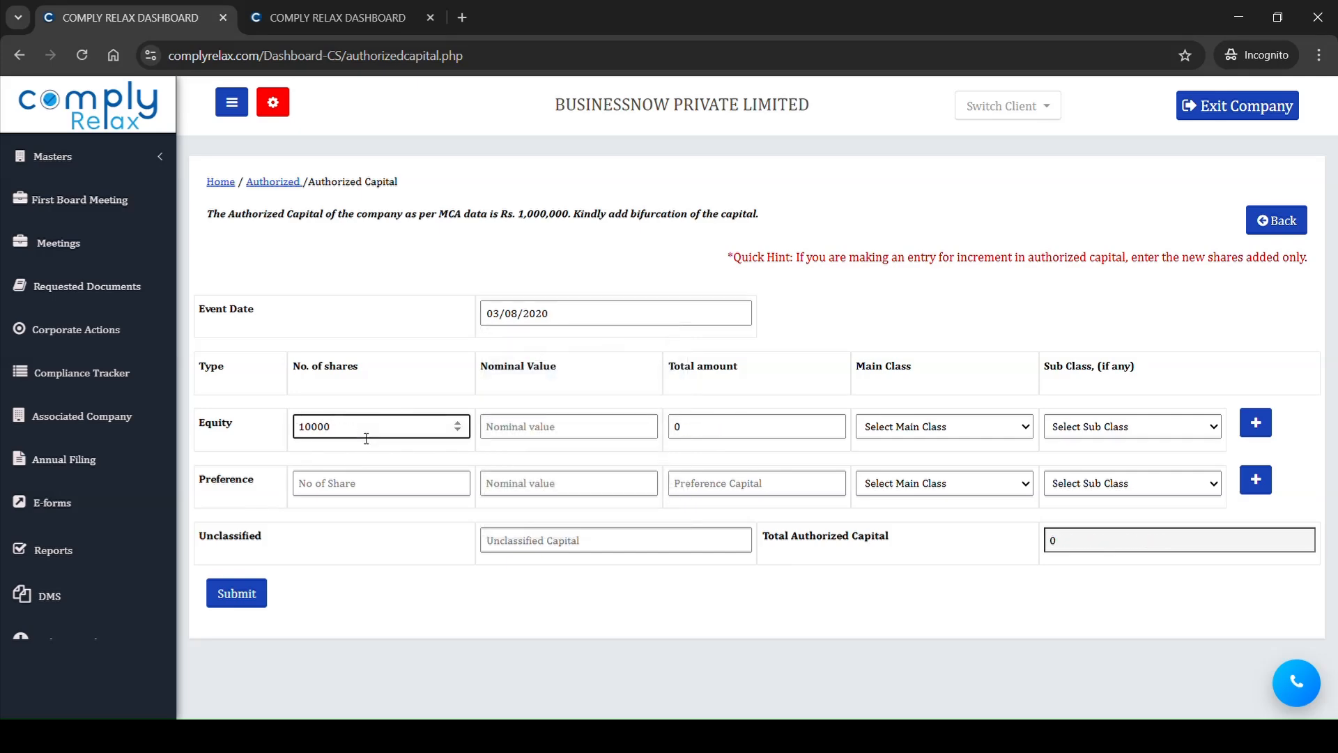
left_click(563, 435)
type("100")
left_click(951, 593)
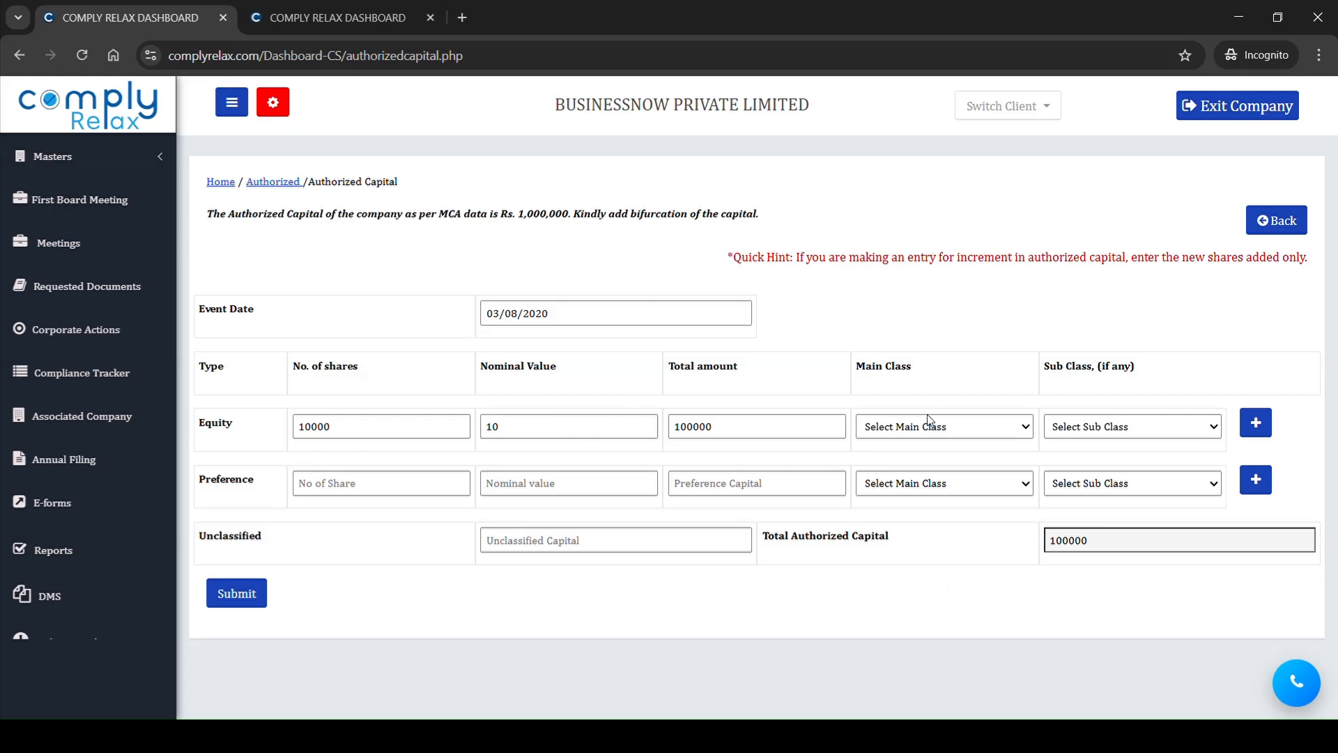
left_click(253, 593)
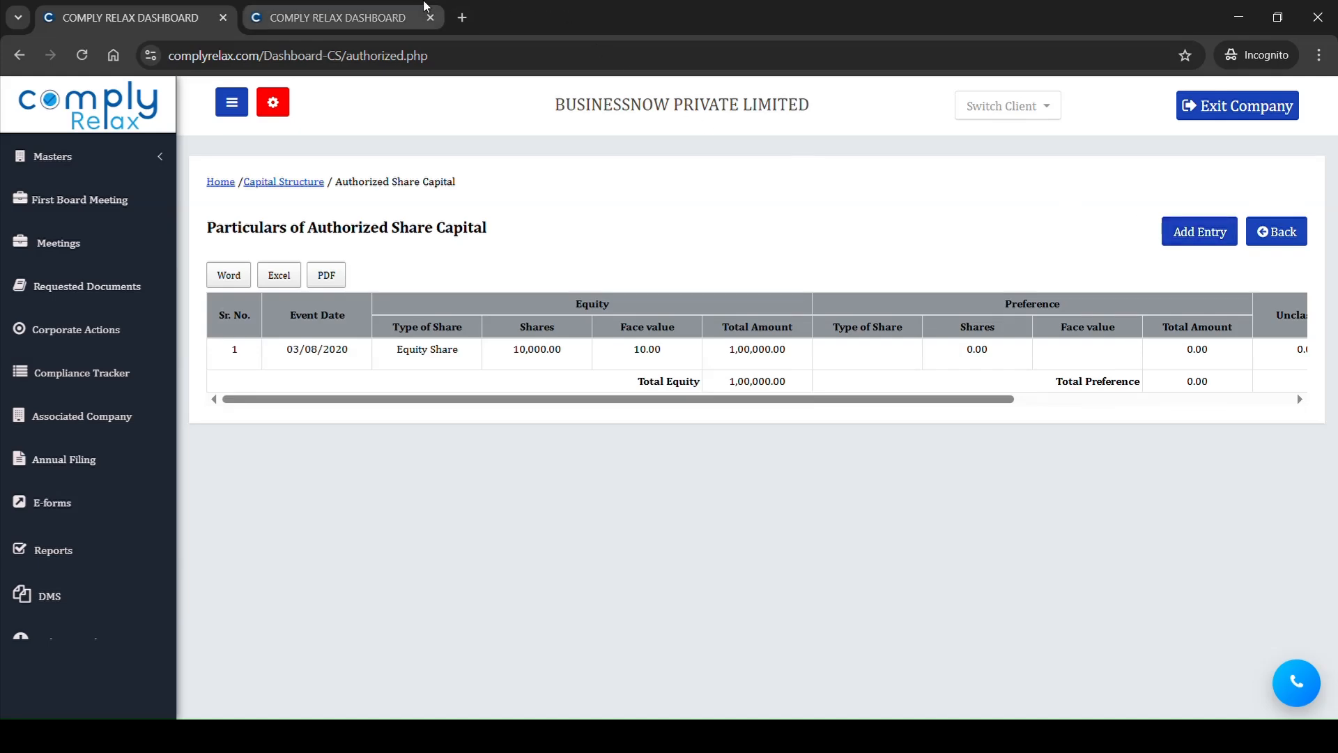
Step: Update the company's data from the Company Master page in the other browser tab
left_click(383, 14)
scroll(620, 379, "up", 3)
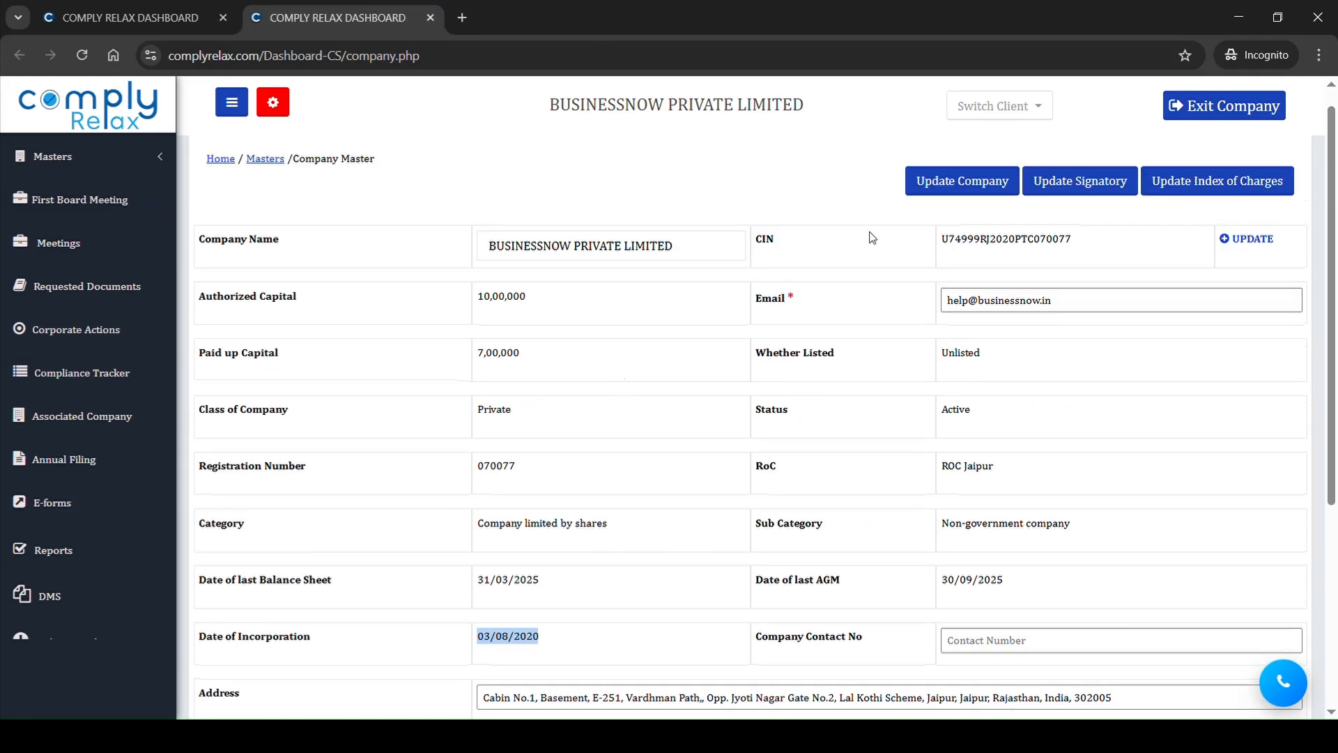
left_click(941, 192)
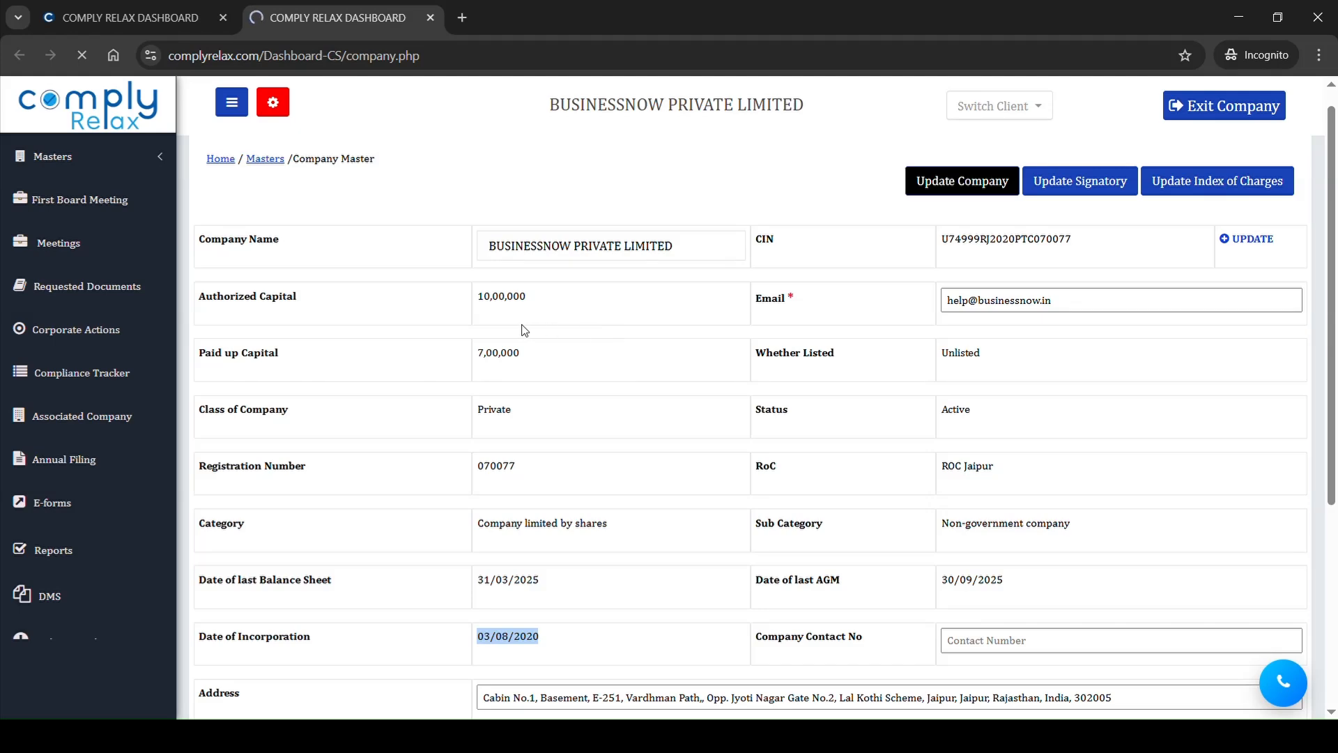
Step: Start a second authorized capital entry back in the capital tab with the event date 01/01/2026
left_click(135, 7)
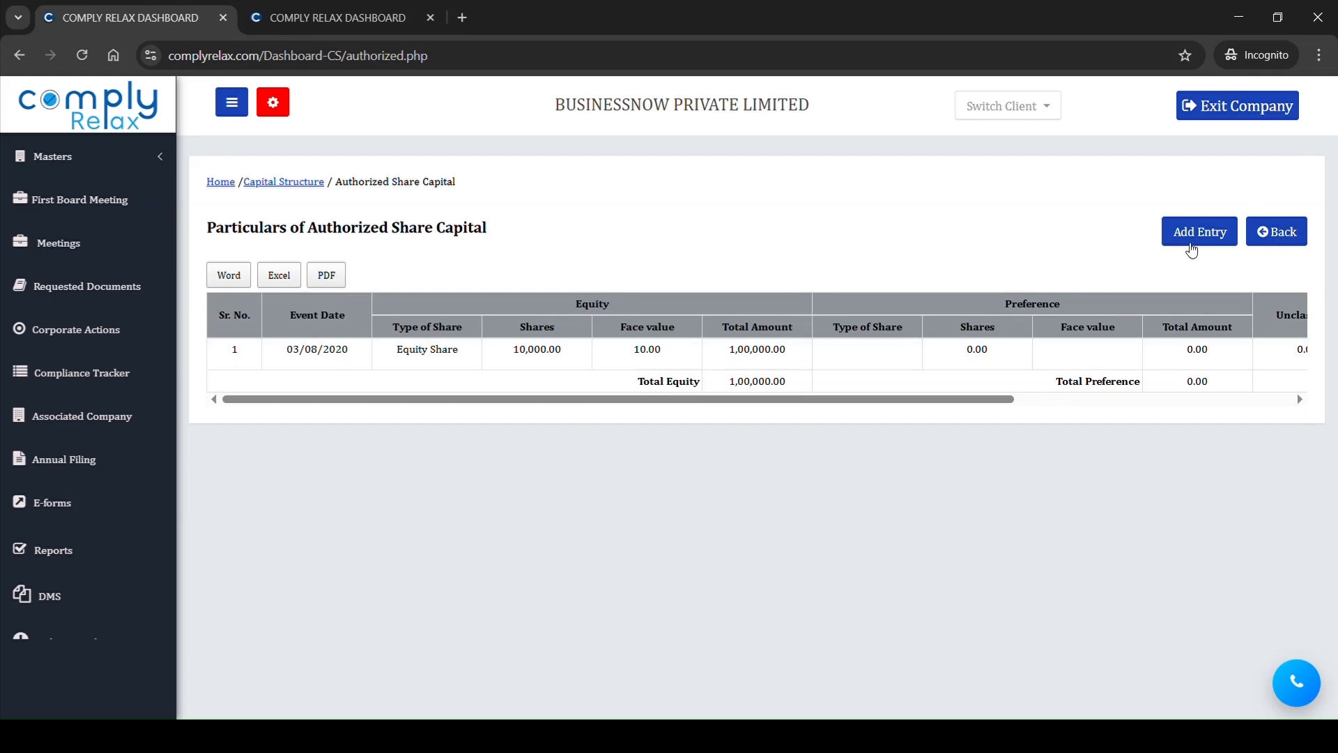
left_click(1202, 242)
left_click(584, 320)
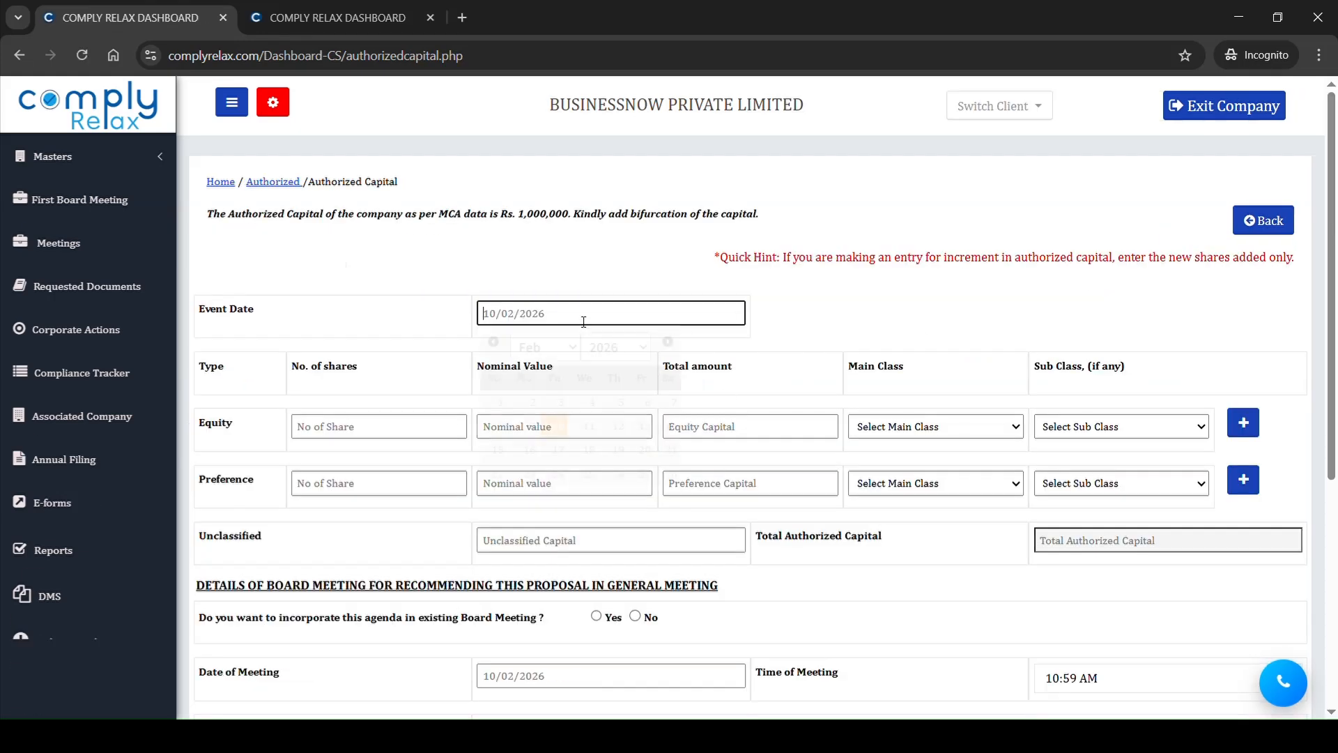
left_click(493, 341)
left_click(618, 407)
Step: Enter 90000 additional equity shares with a nominal value of 10 for the authorized capital increment
left_click(417, 435)
type("900")
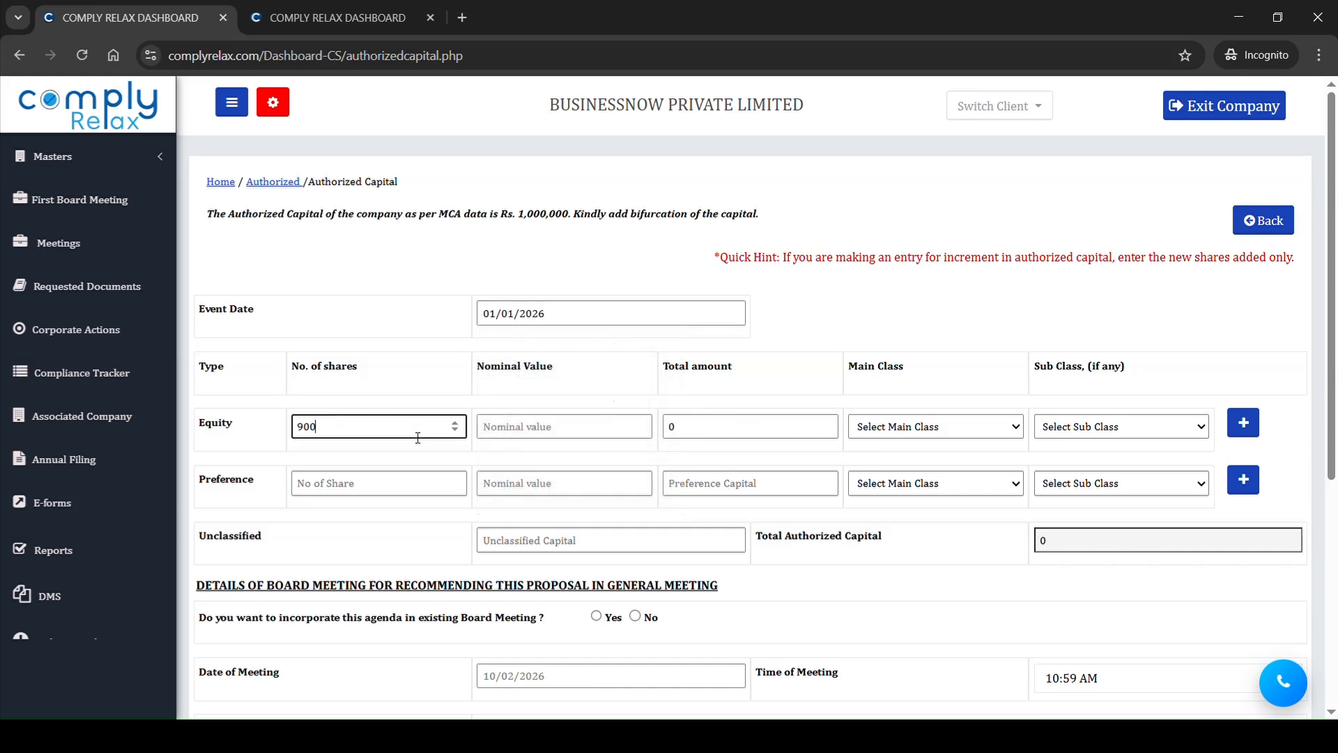
type("00")
left_click(521, 426)
type("10")
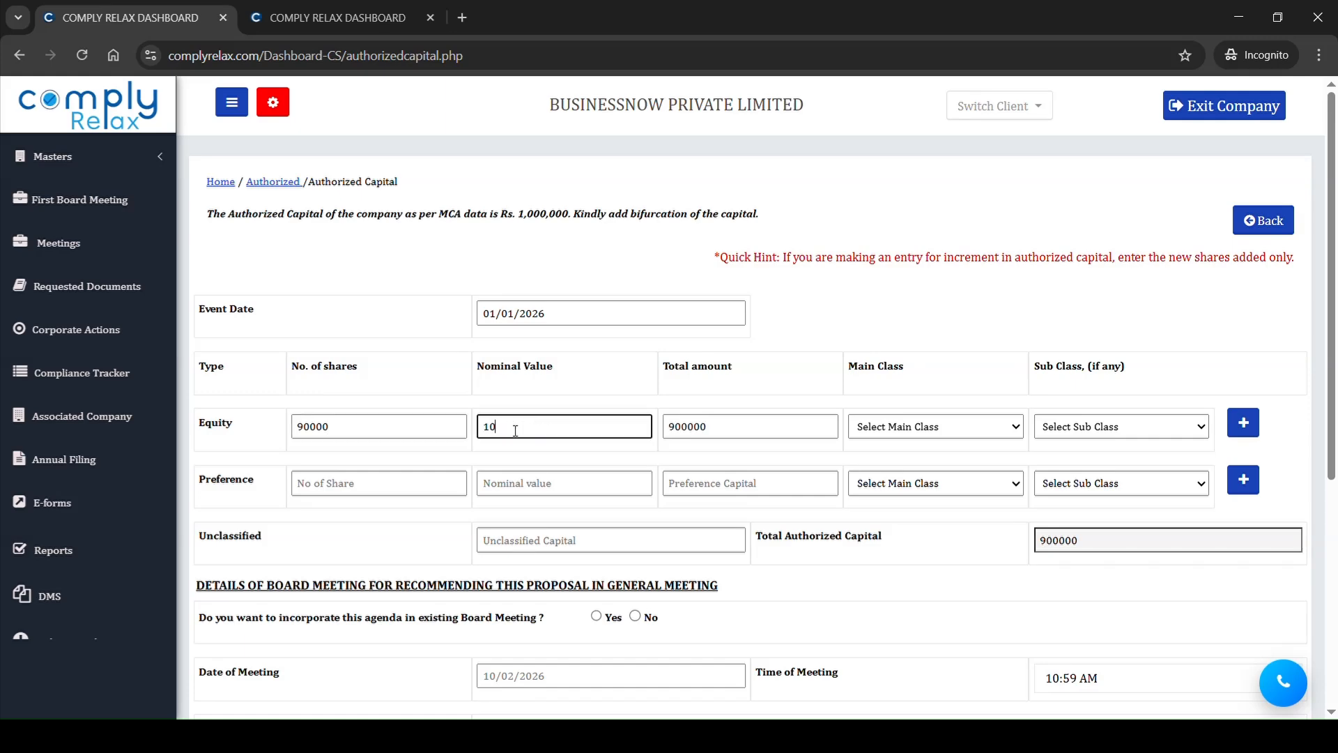
Step: Set the board meeting details to no existing meeting, date 01/01/2026, with the director as authorized signatory
scroll(516, 431, "down", 2)
scroll(516, 431, "down", 3)
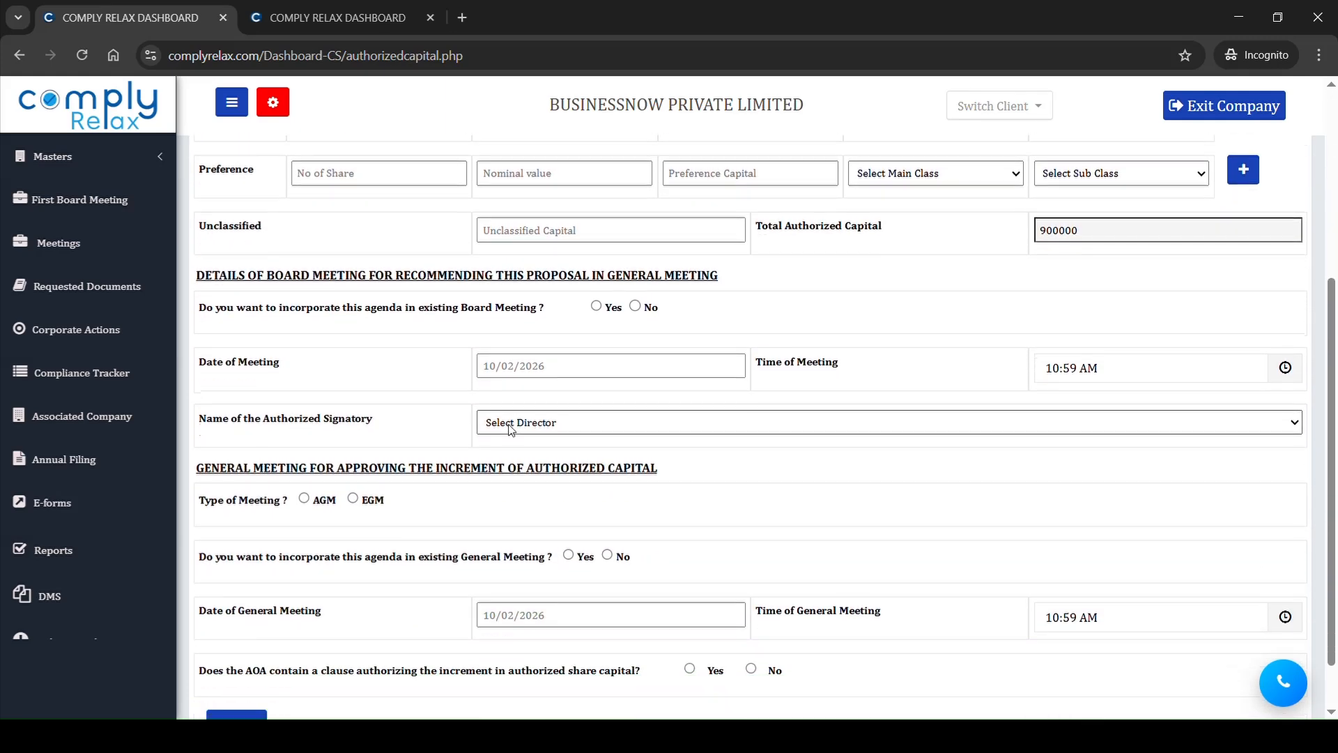
left_click_drag(294, 305, 495, 308)
left_click(597, 306)
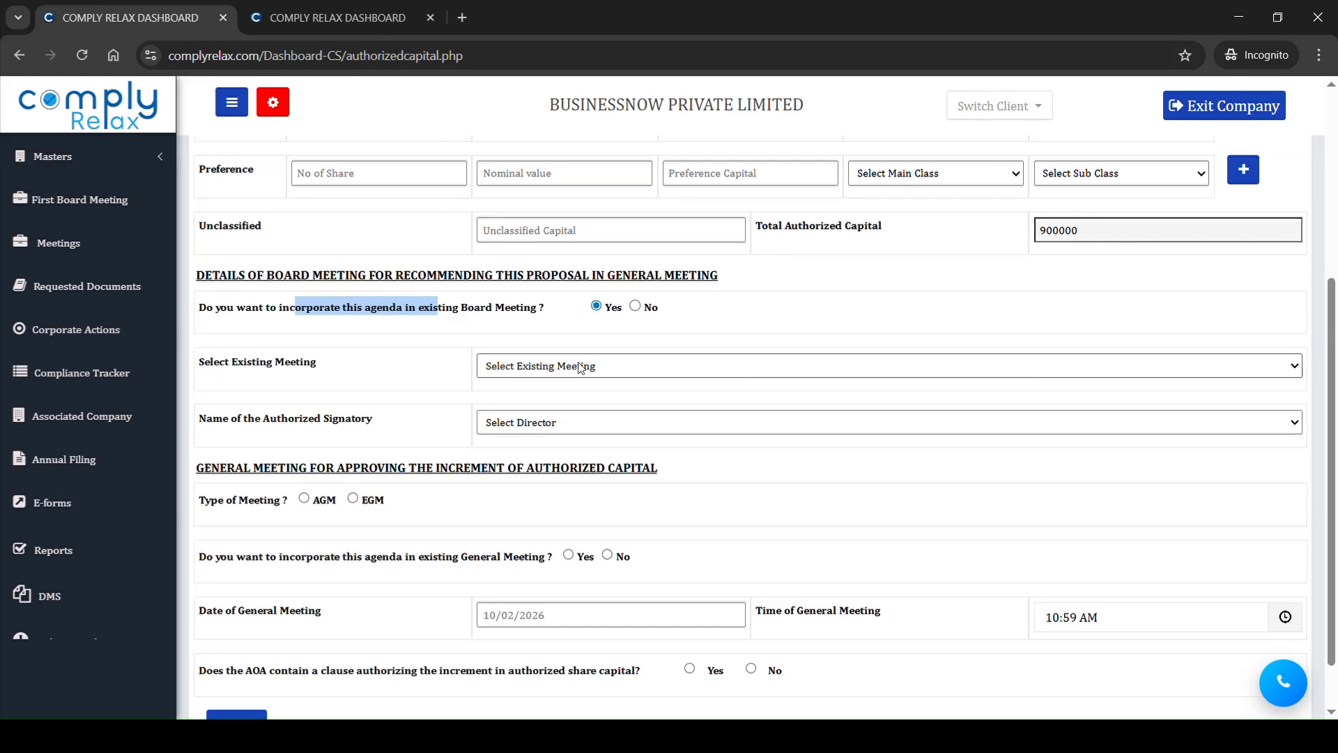
left_click(636, 308)
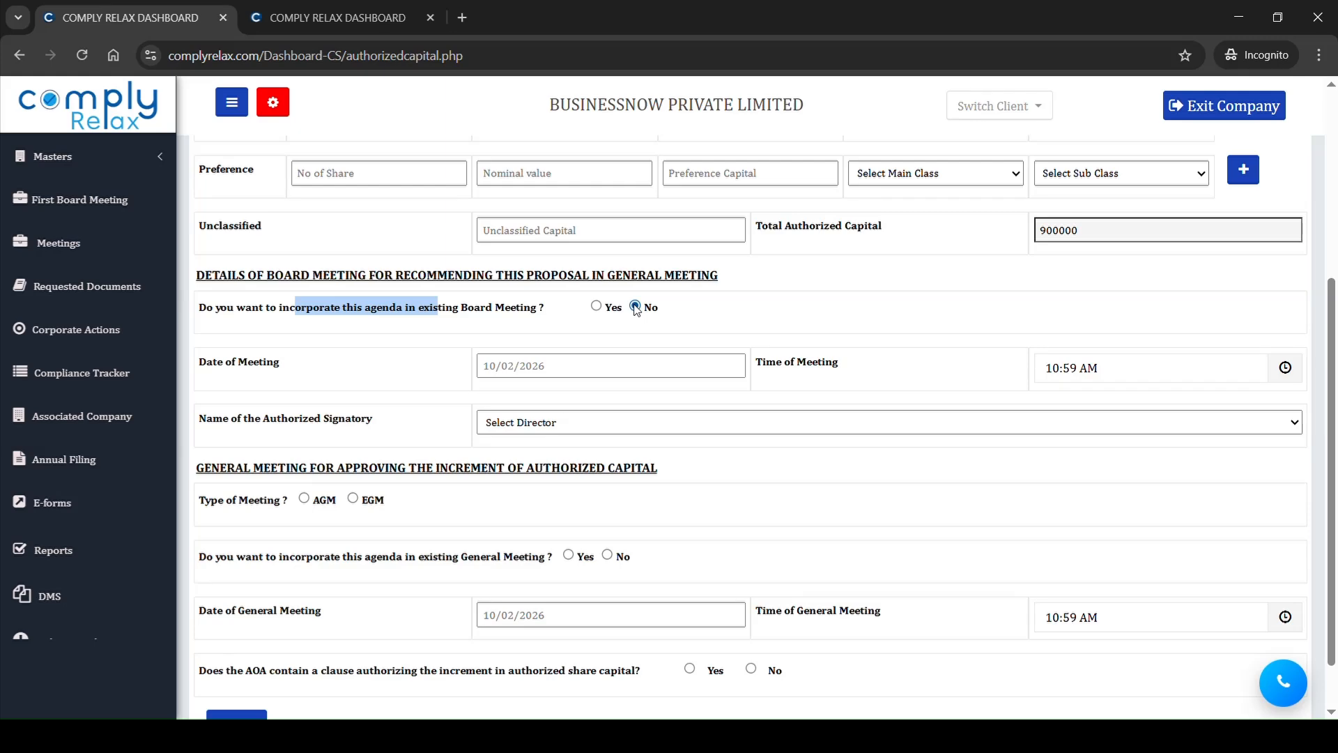
left_click(596, 368)
left_click(497, 396)
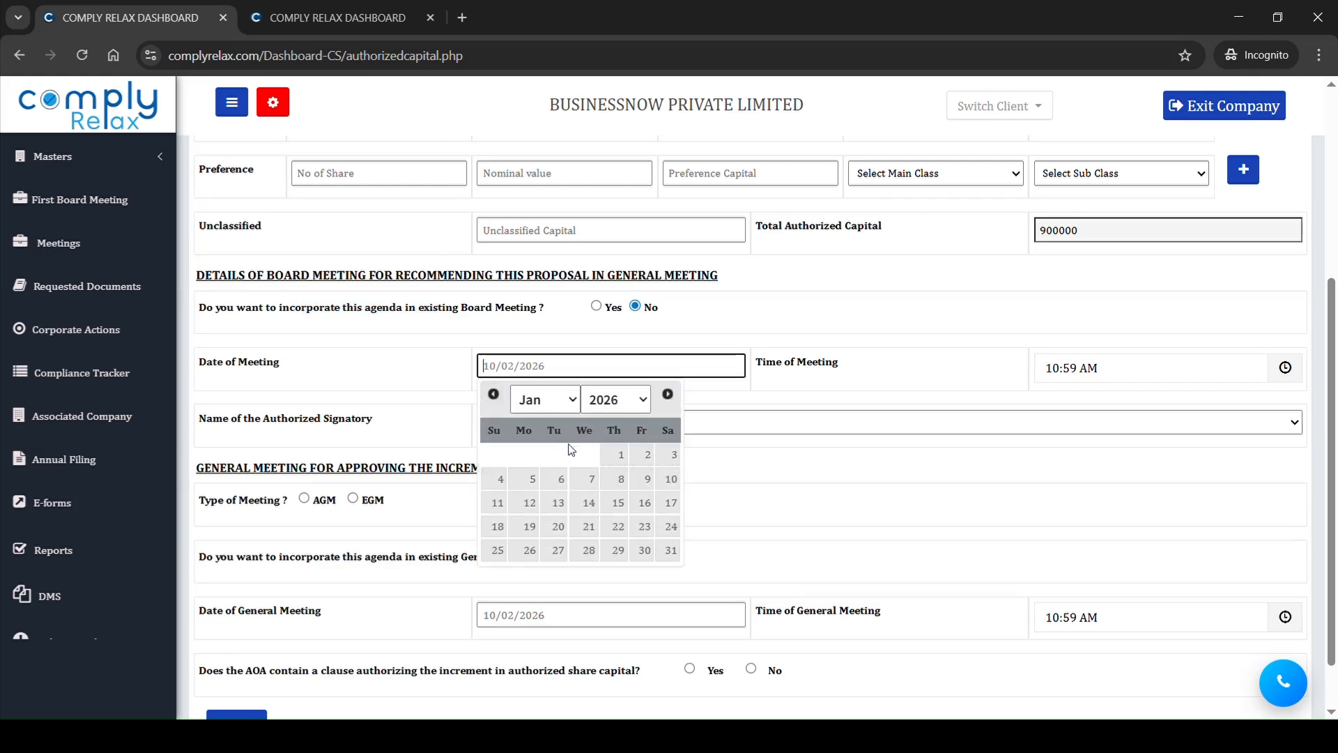
left_click(614, 456)
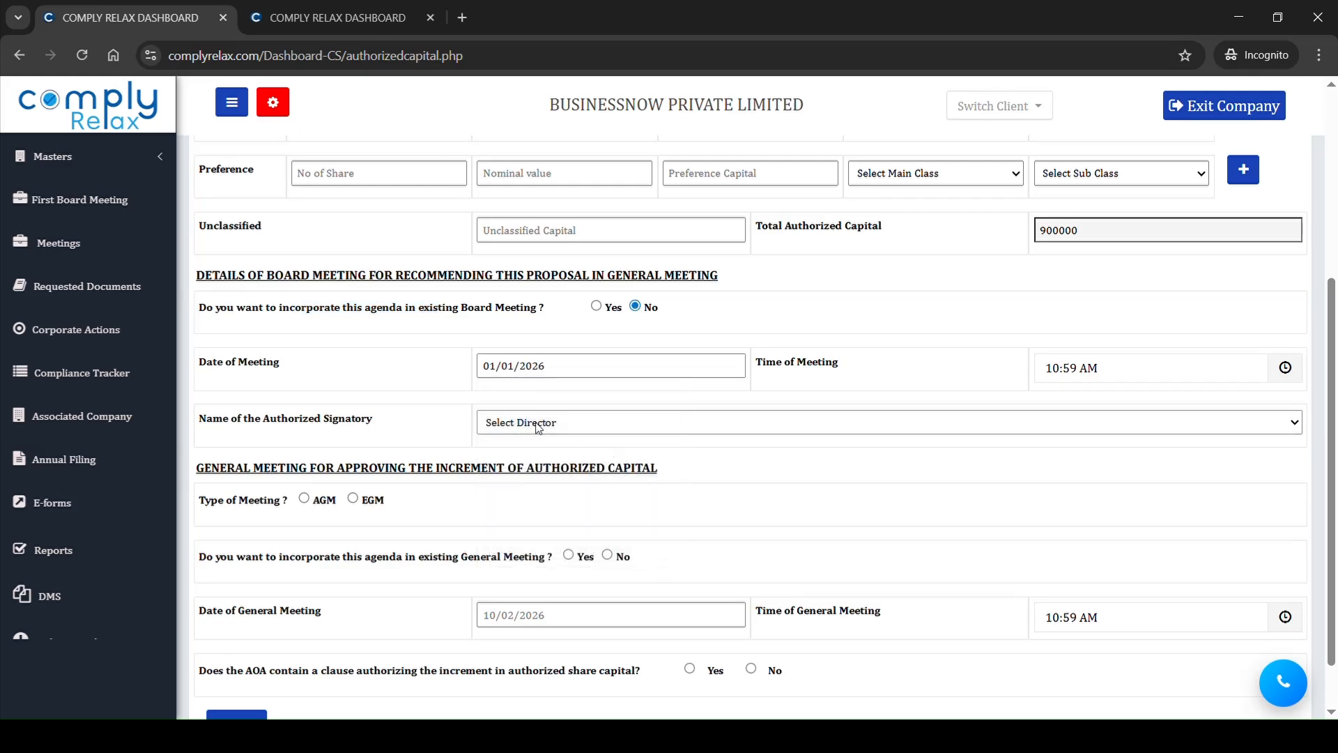
left_click(553, 472)
Step: Set the general meeting to a new EGM on 01/01/2026, answer Yes for the AOA clause, and submit the entry
scroll(553, 473, "down", 1)
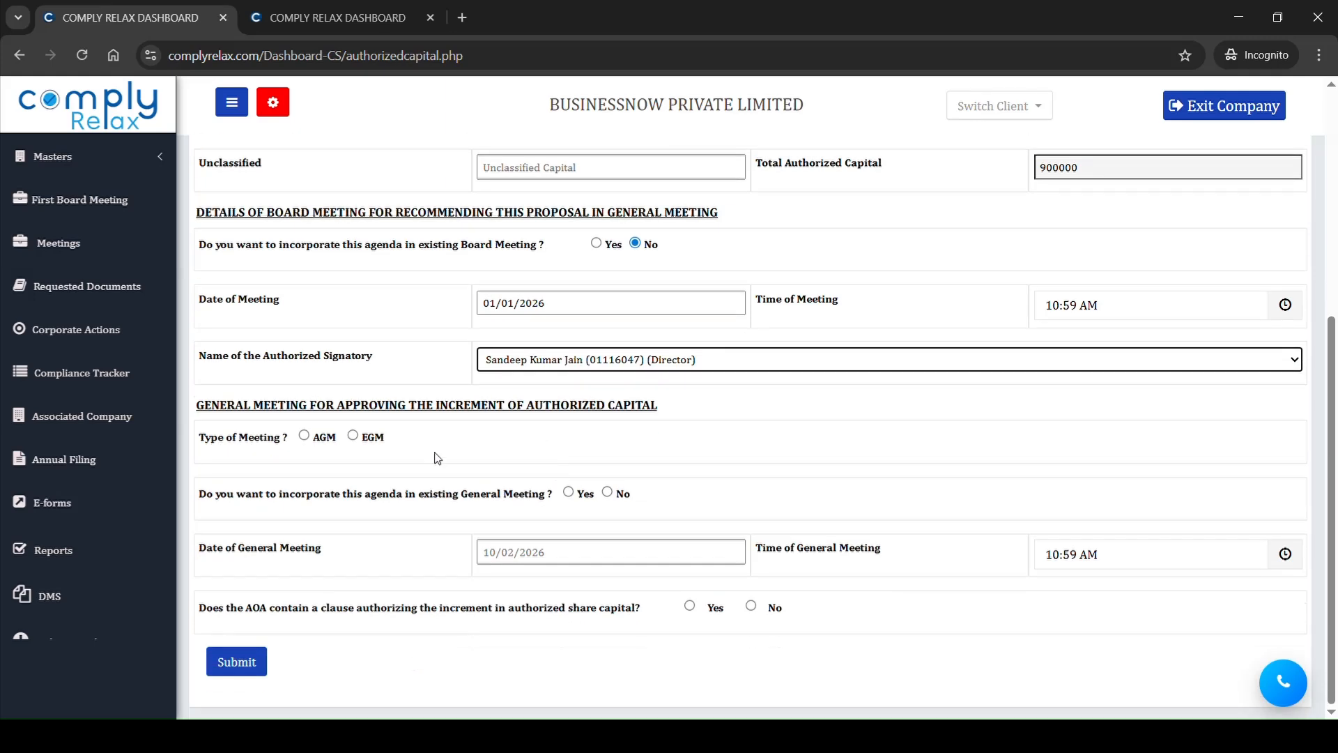
left_click(352, 436)
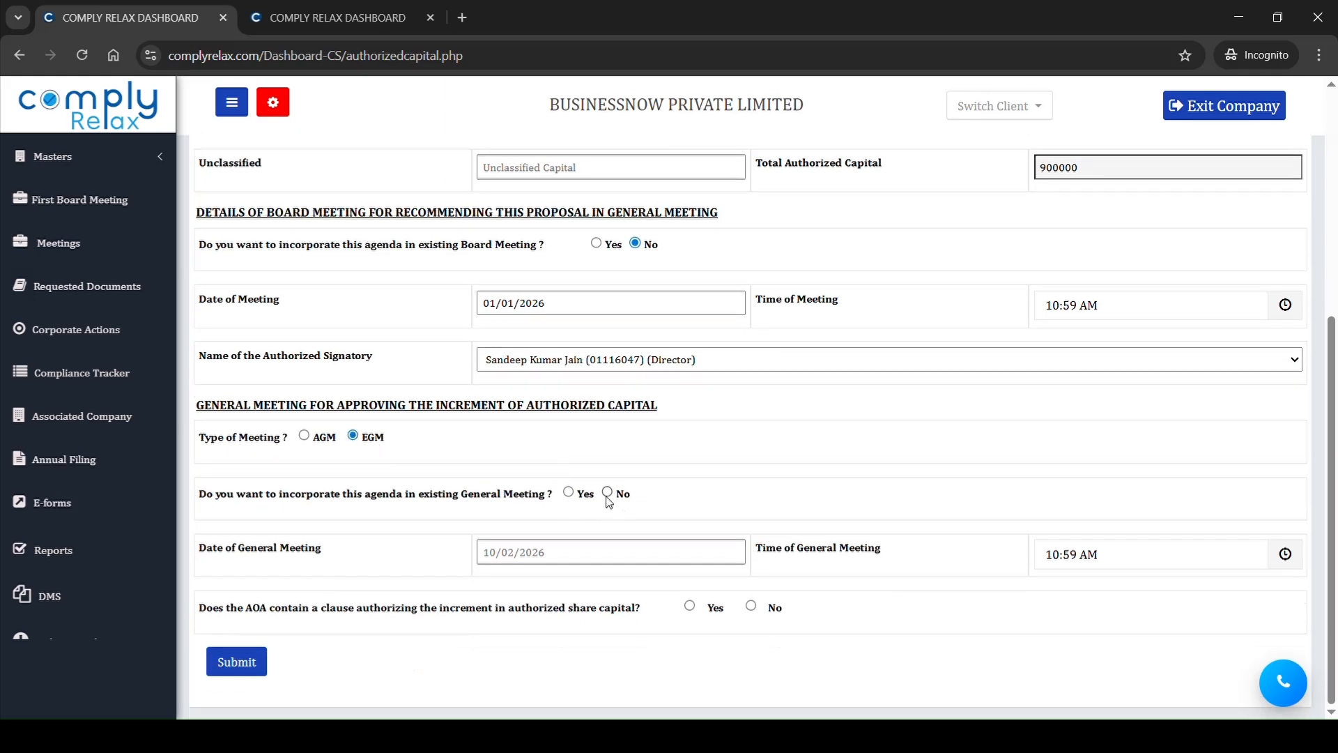
left_click(616, 552)
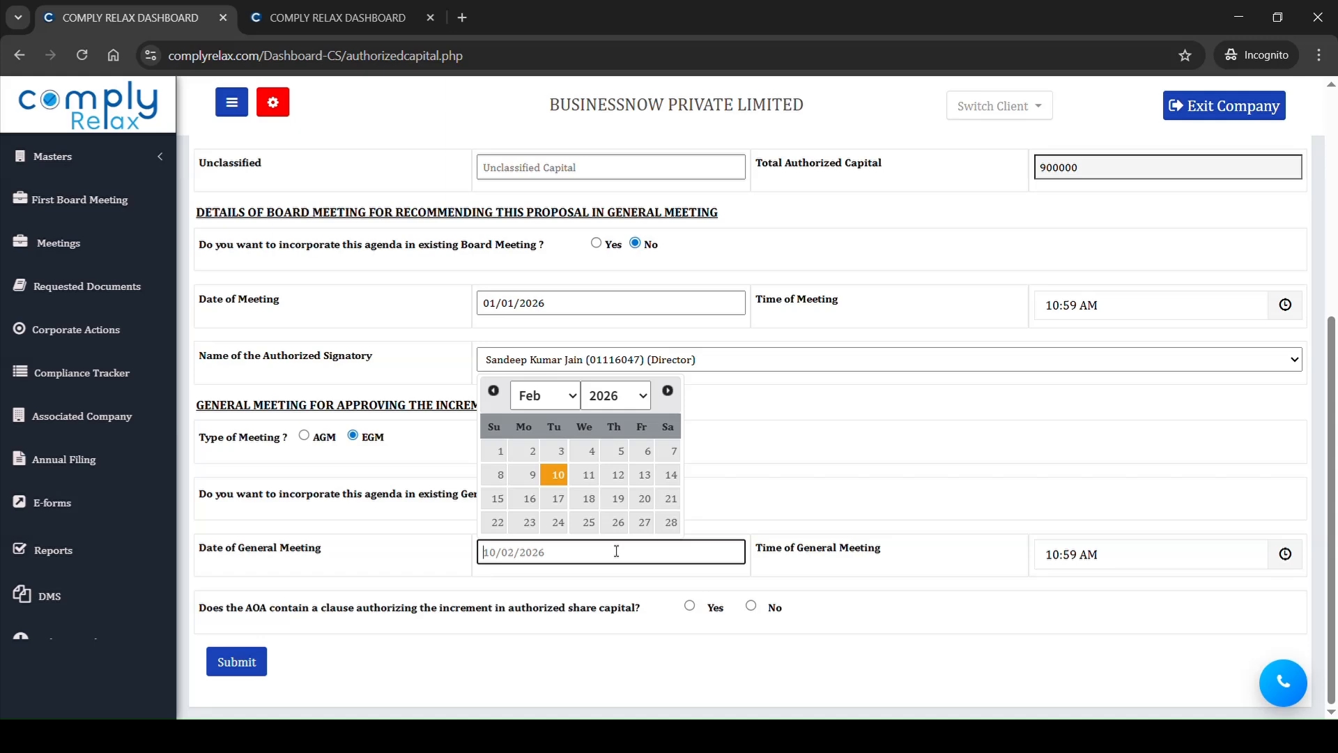
left_click(494, 390)
left_click(615, 453)
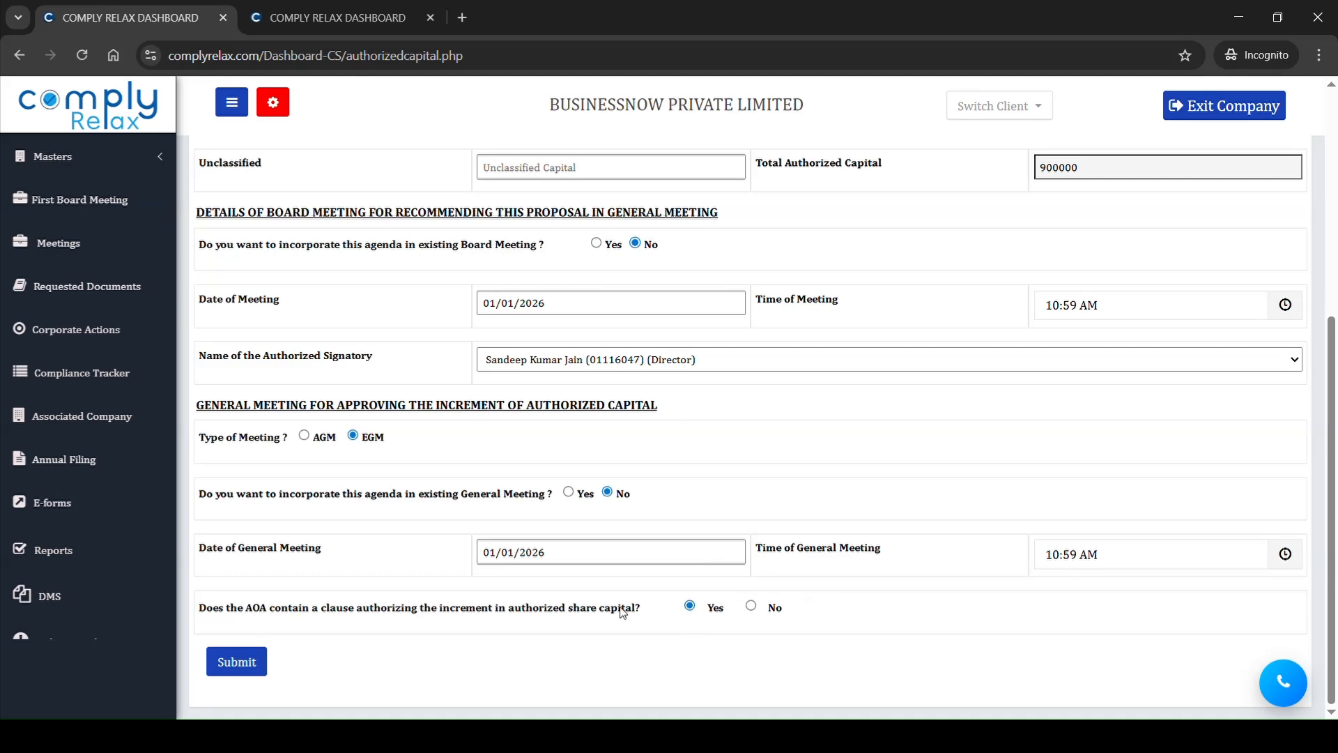
left_click(258, 660)
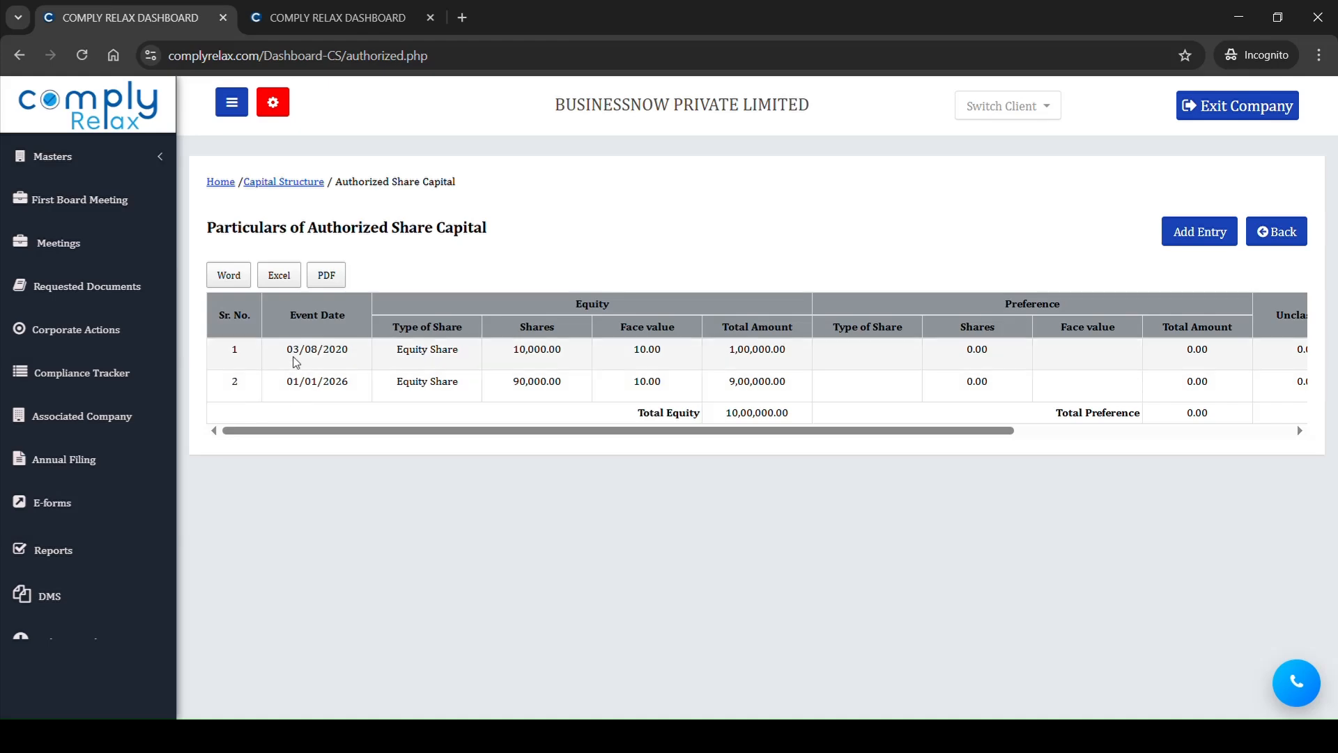
Step: Review the event dates and the altered and cumulative amounts of the authorized share capital entries
left_click_drag(297, 358, 356, 361)
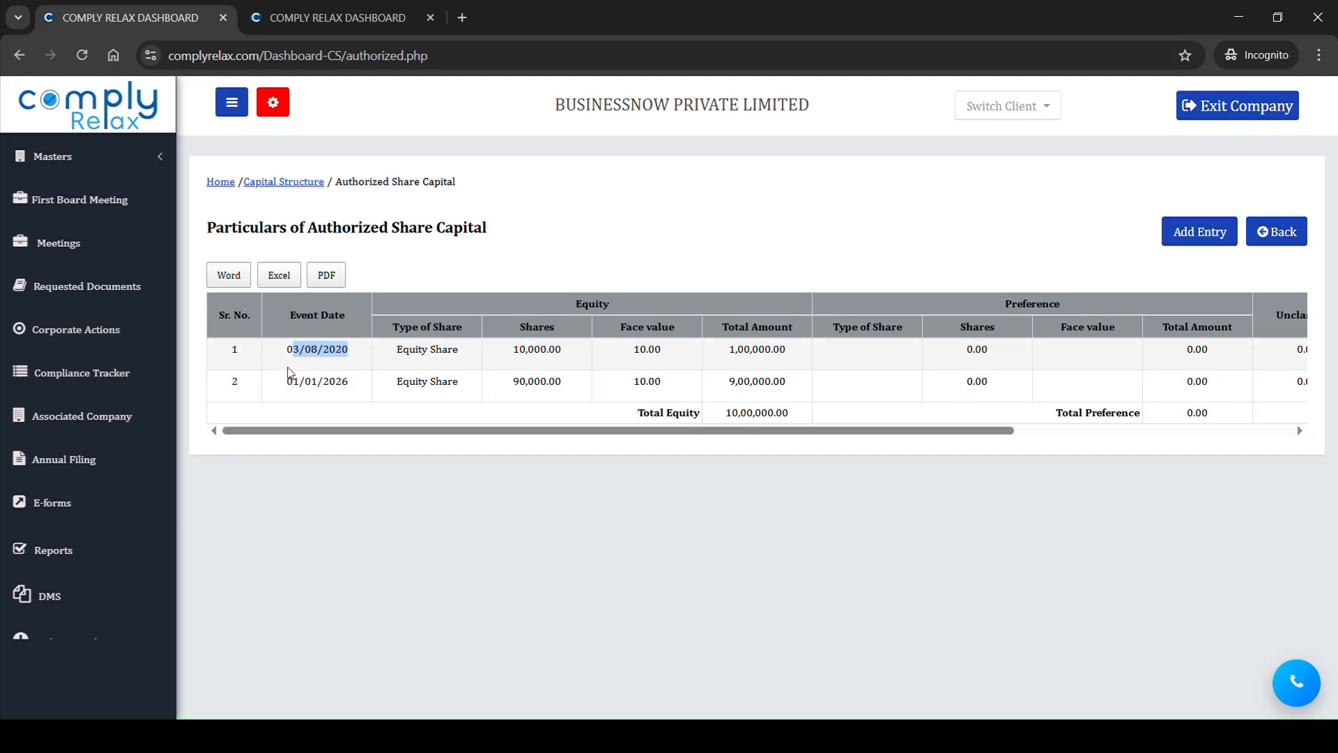
left_click_drag(388, 432, 783, 463)
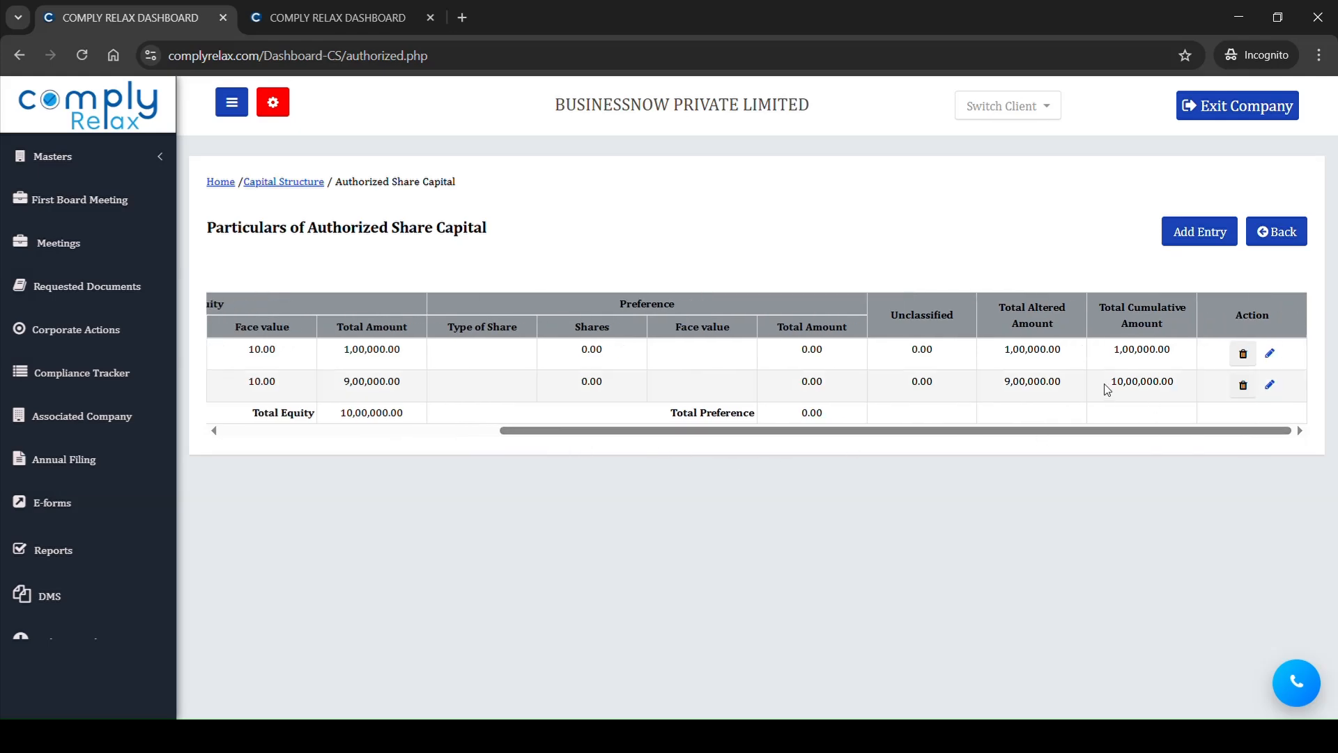
left_click_drag(1120, 430, 726, 430)
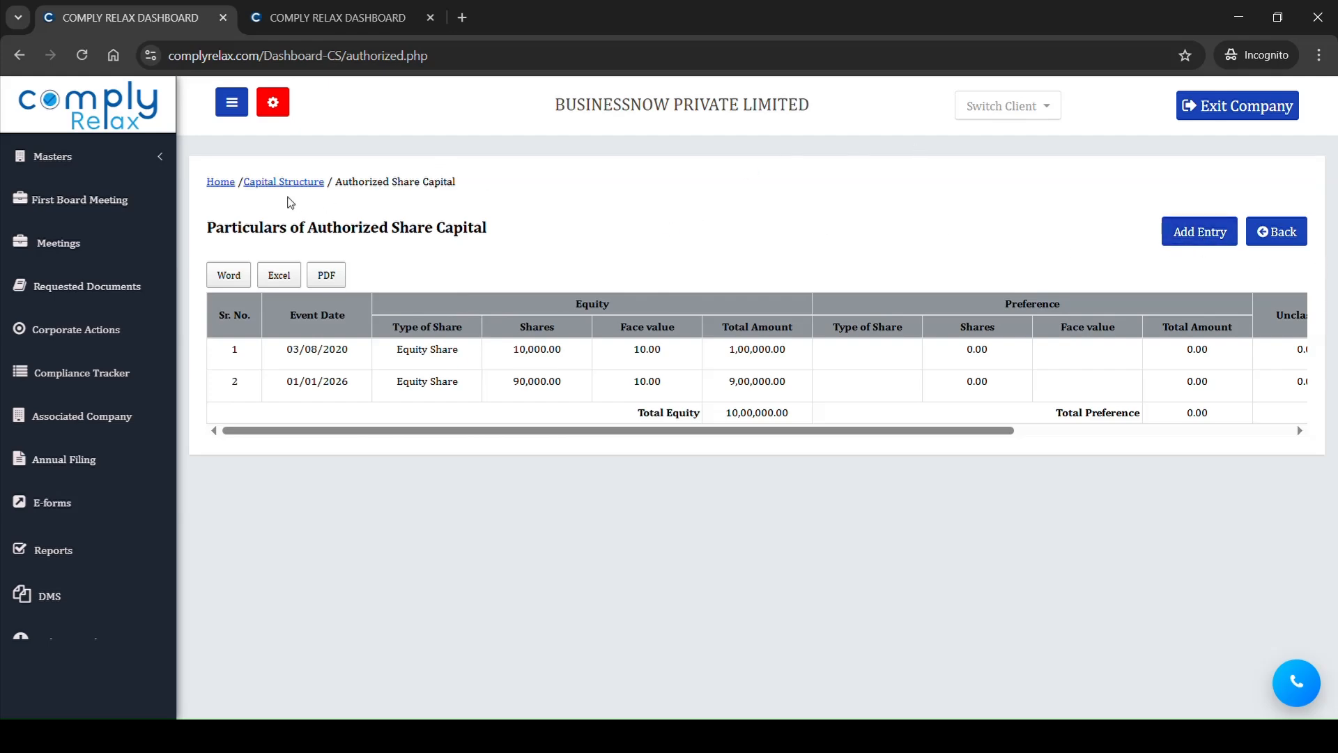
Step: Start a new Issued Capital entry from the Capital Structure master with the event date 03/08/2020
left_click(285, 184)
left_click(720, 286)
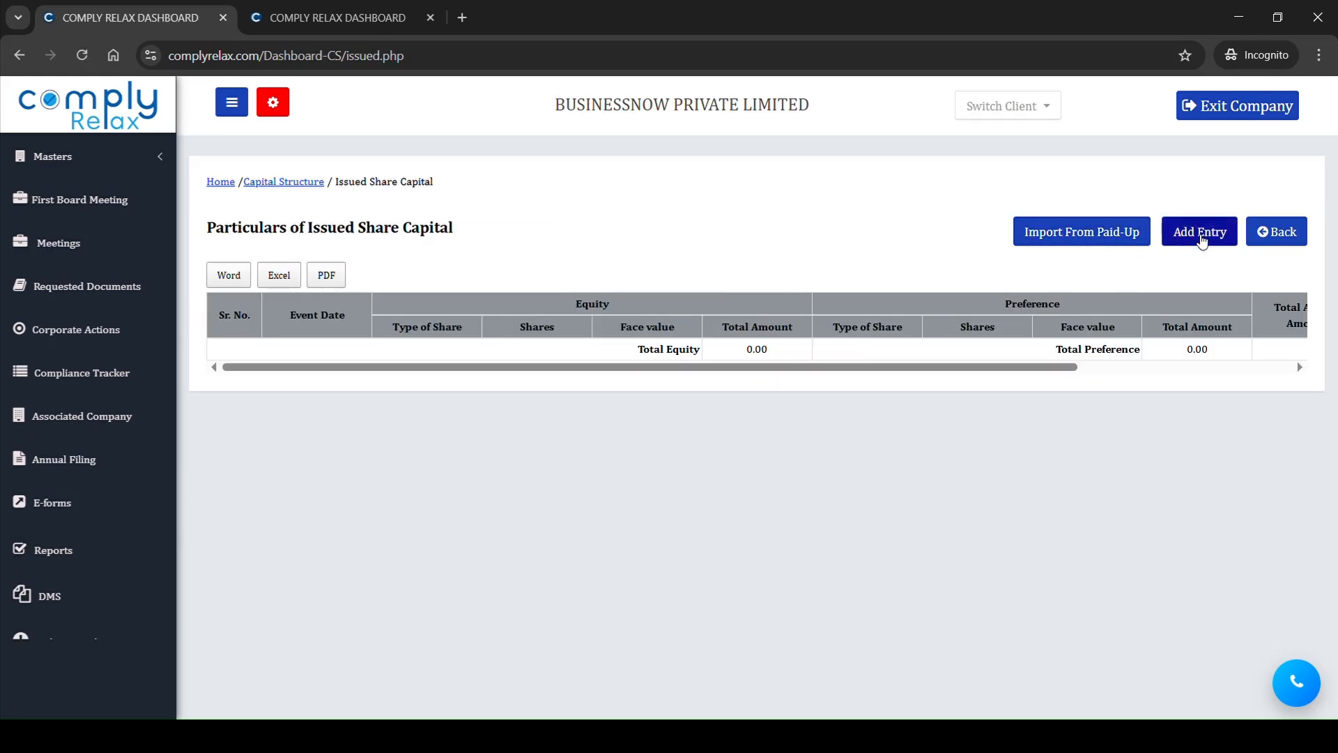
left_click(1200, 237)
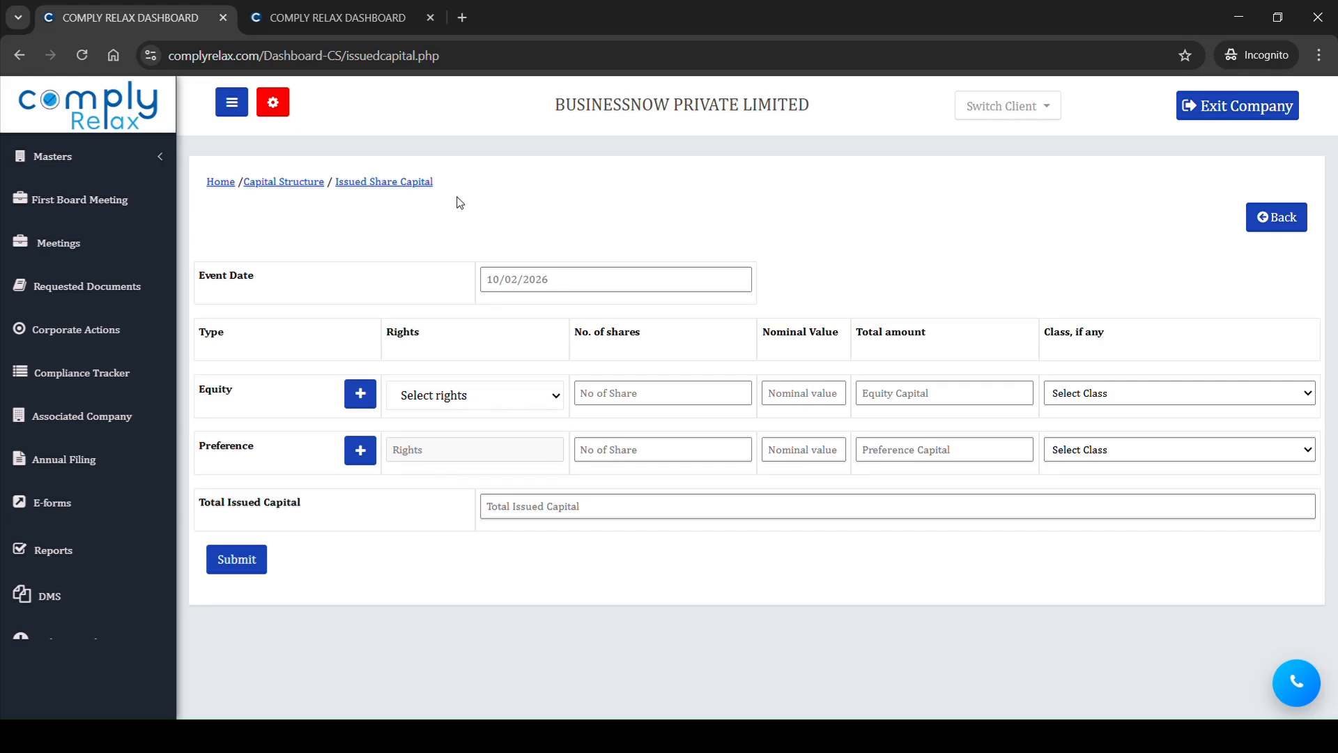
left_click(708, 286)
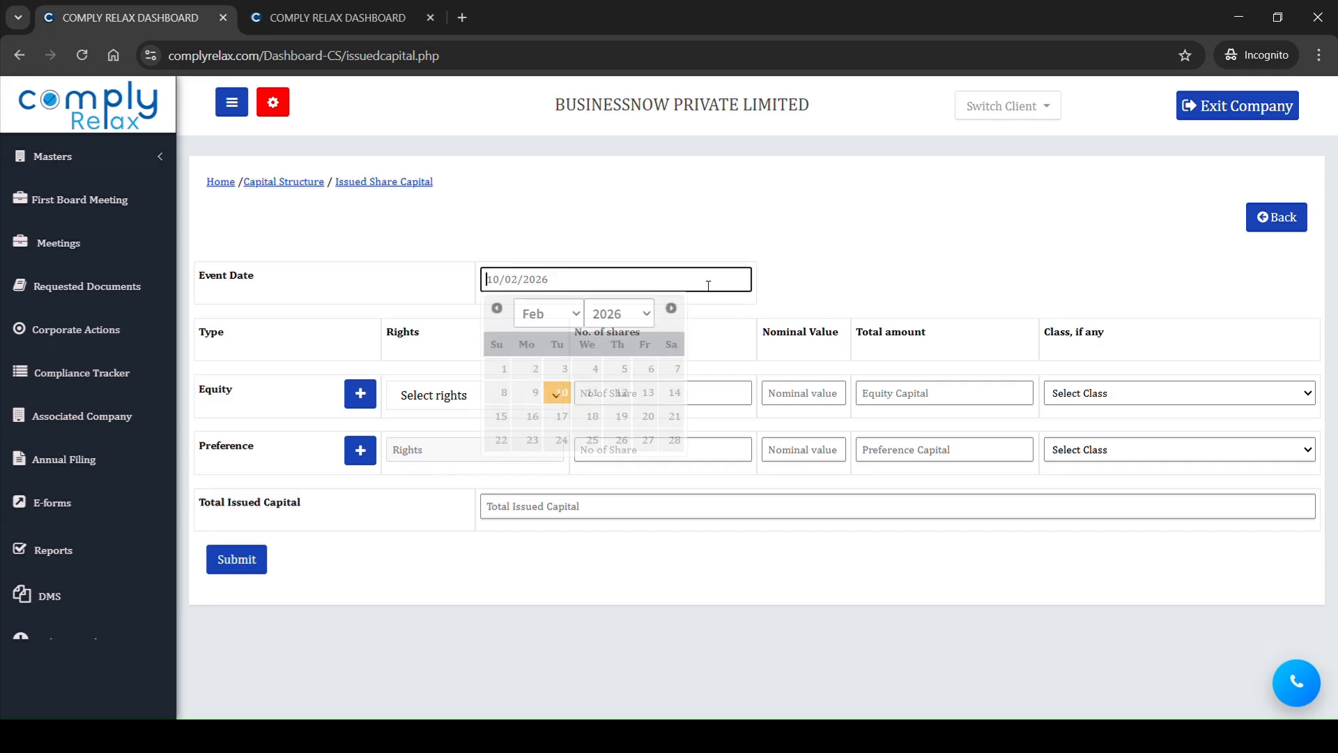
type("03/")
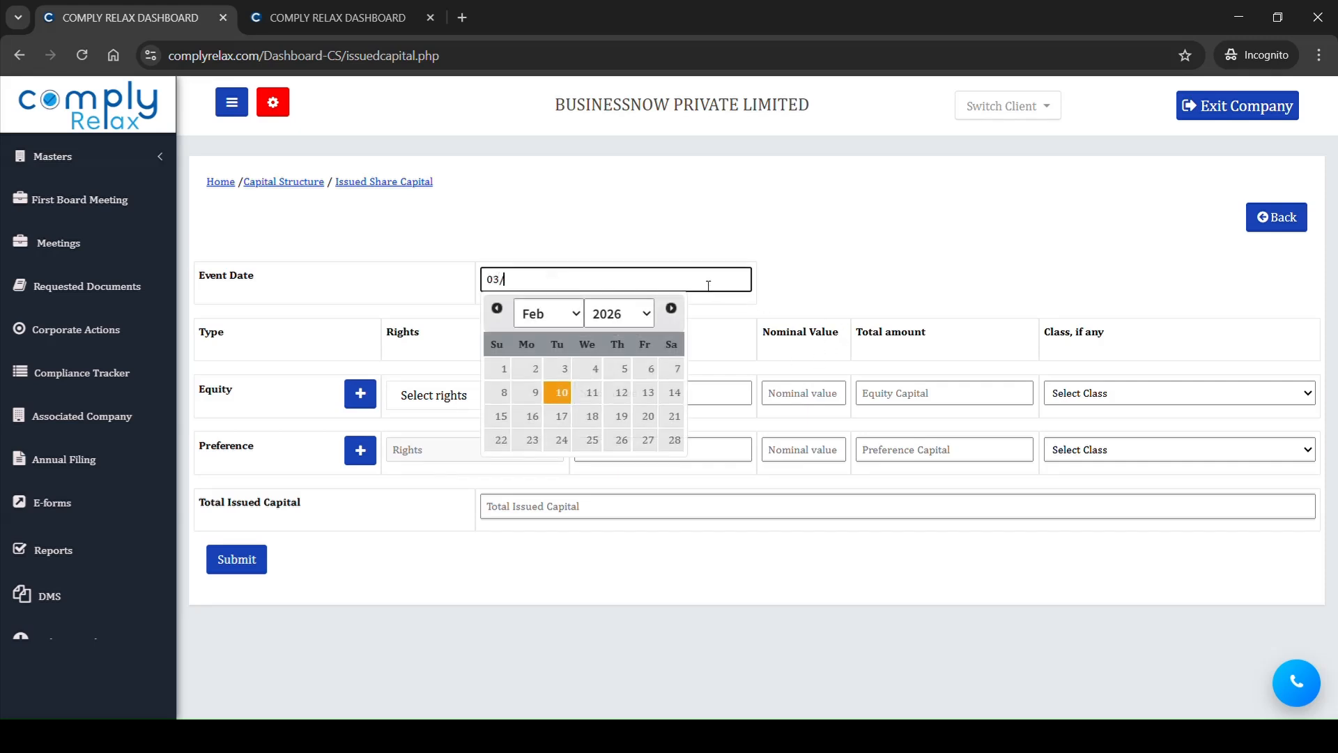
type("08/2020")
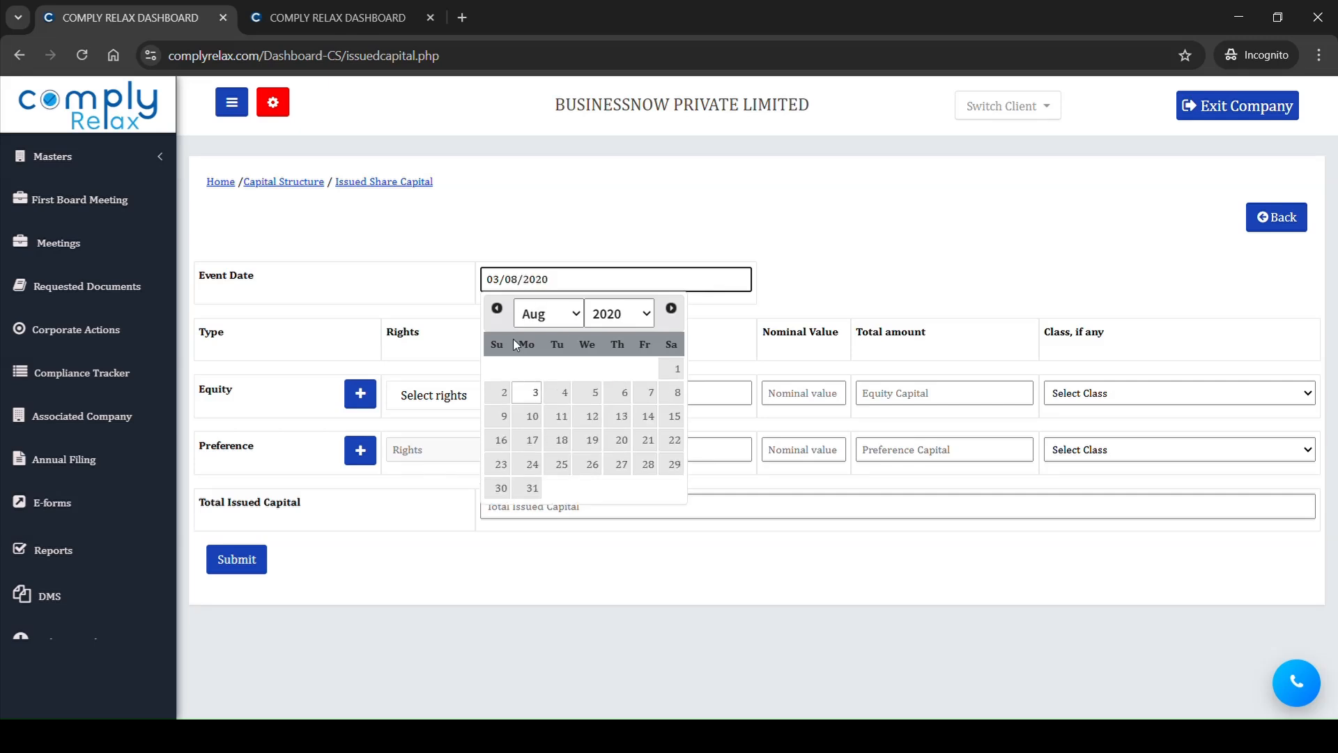
Step: Fill in the equity issued capital with voting rights, 10000 shares and nominal value 10, and submit the entry
left_click(400, 248)
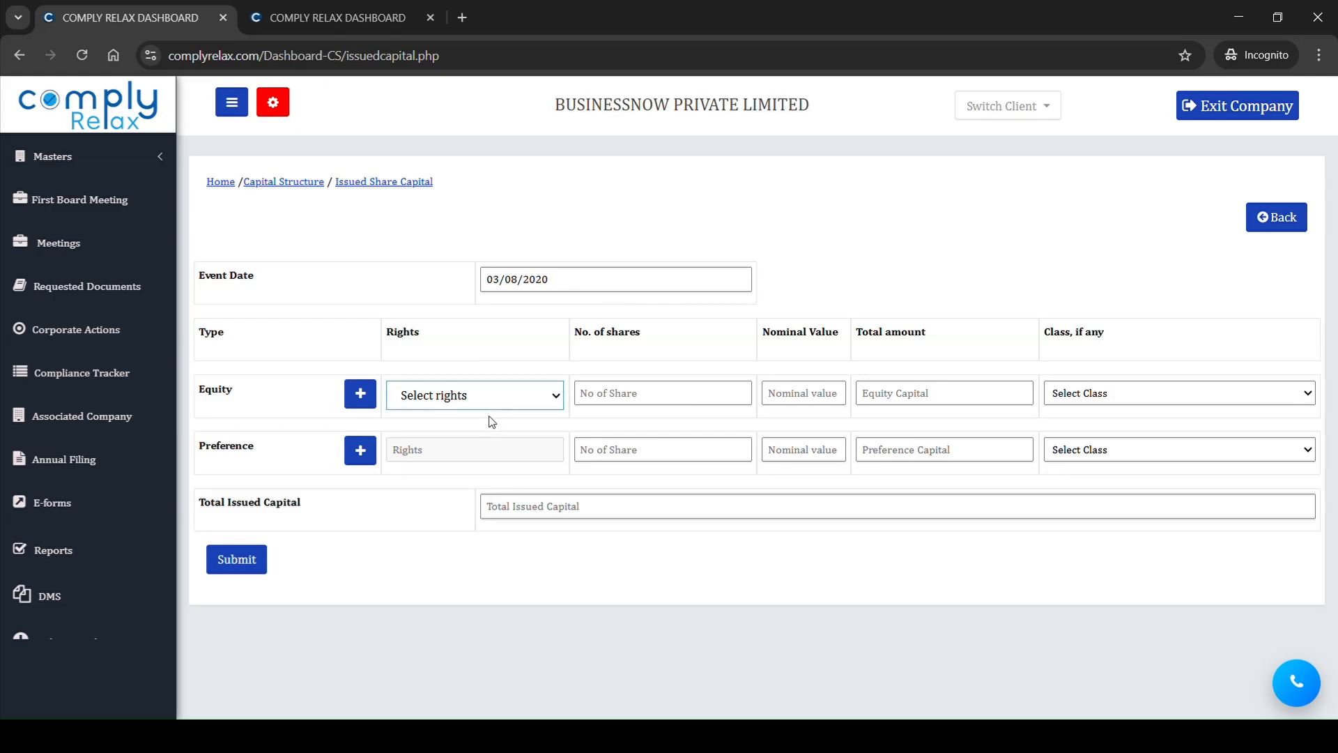
key("Down")
left_click(641, 403)
type("10000")
left_click(784, 394)
type("10")
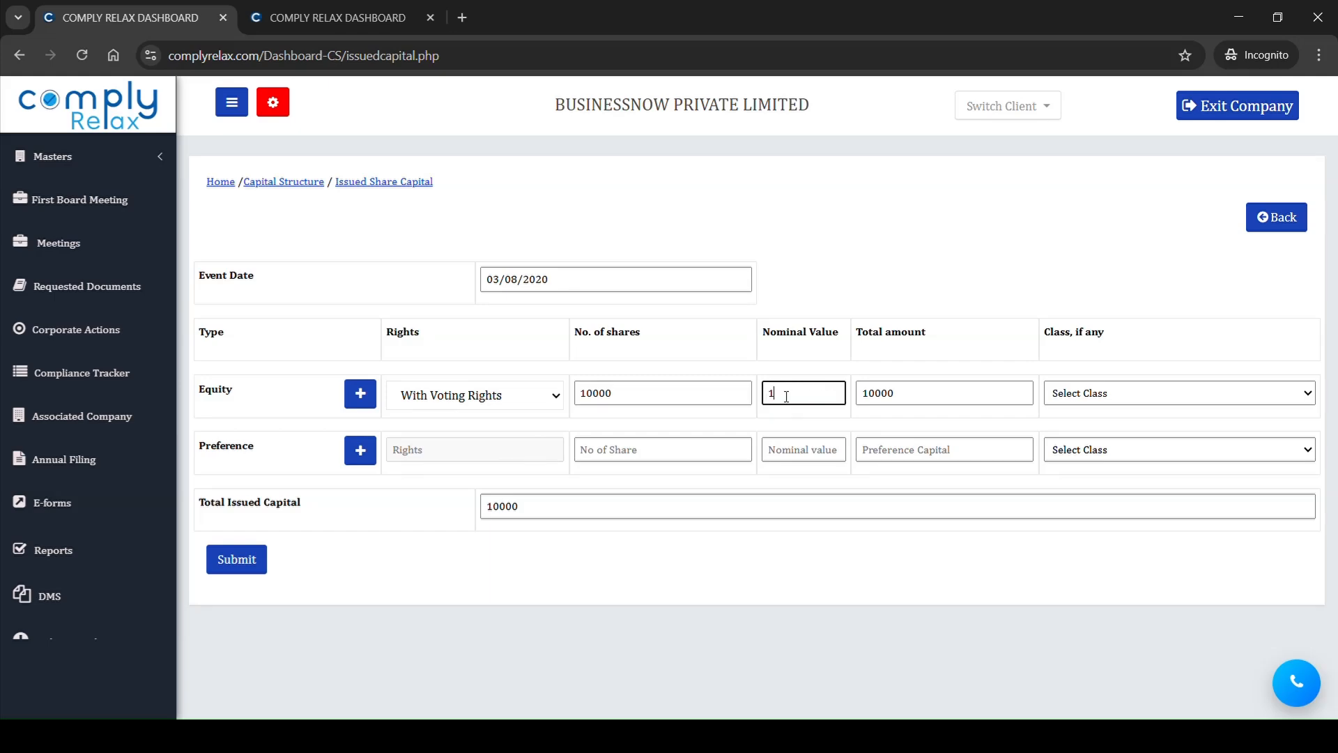
left_click(768, 575)
left_click(260, 558)
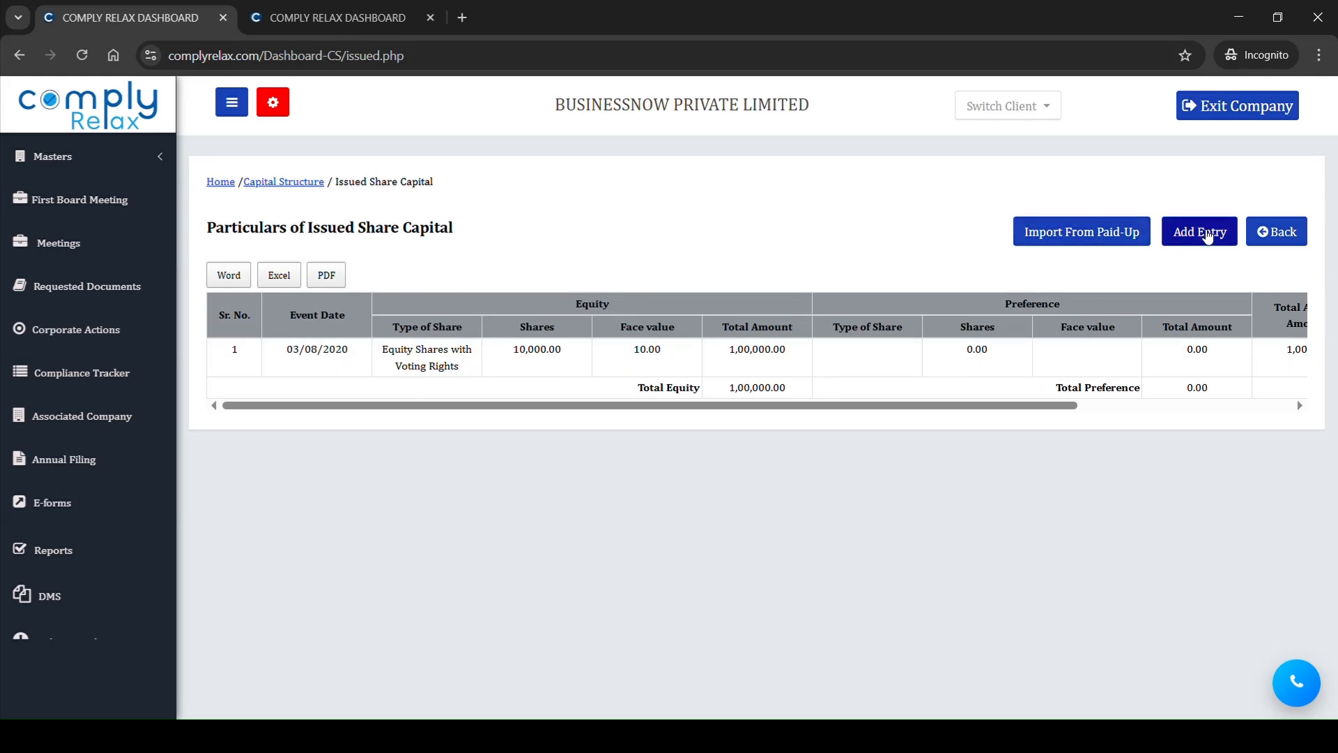
Step: Check the paid-up entries offered for import into issued share capital and close the list
left_click(1093, 235)
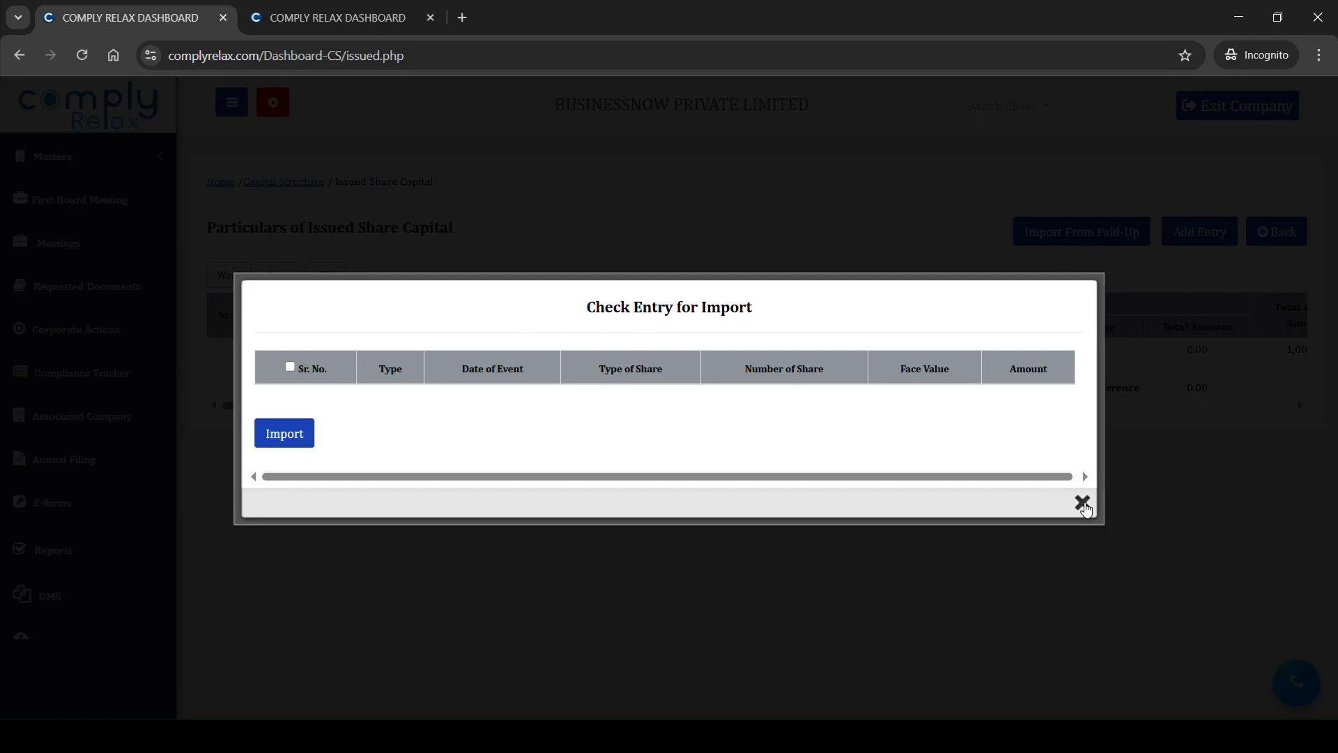
left_click(1083, 503)
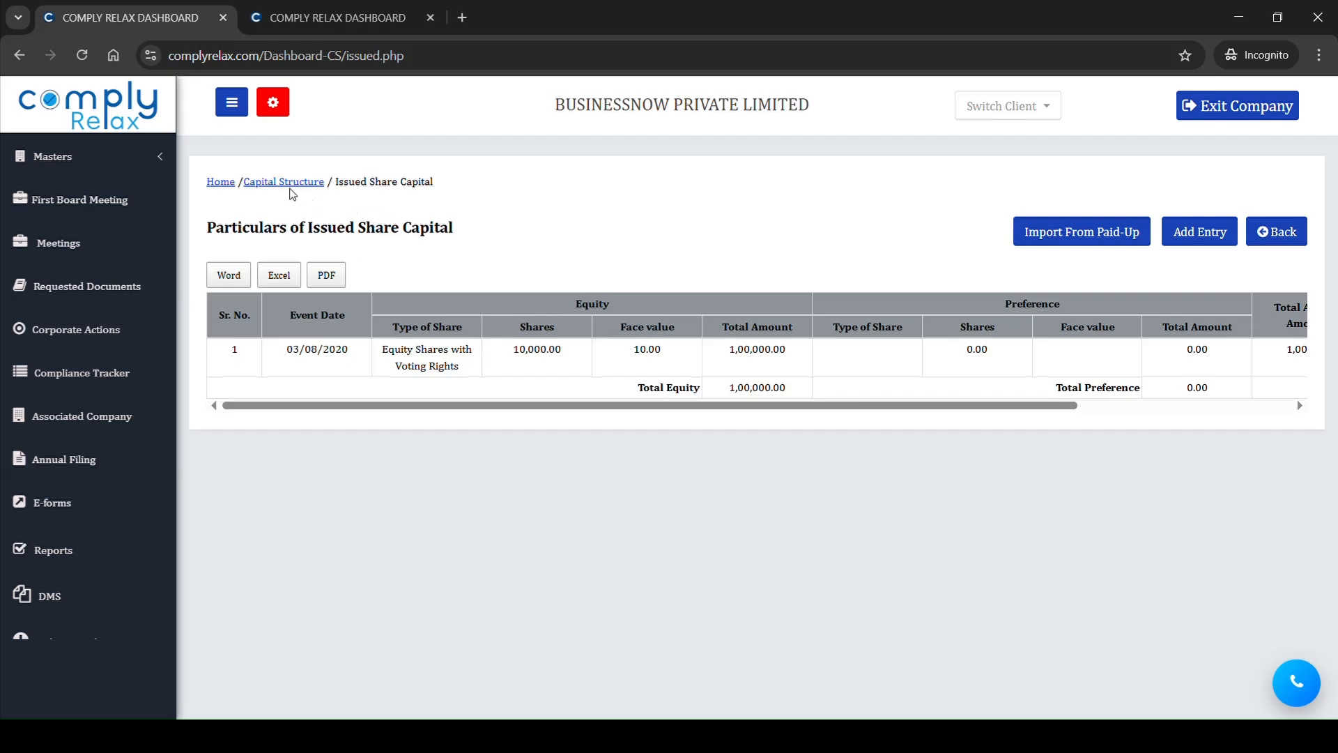
Step: Start a new Subscribed Capital entry from the Capital Structure master with the event date 03/08/2020
left_click(292, 189)
left_click(1051, 294)
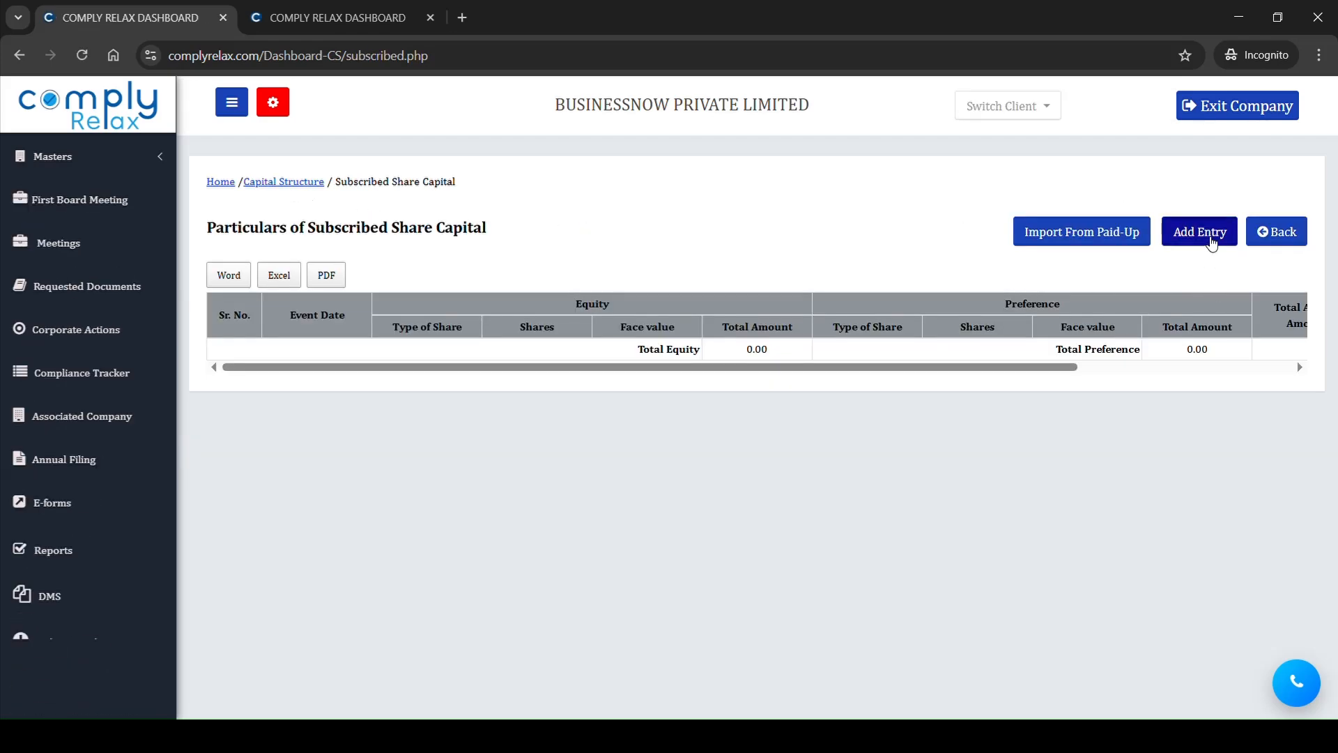
left_click(1197, 235)
left_click(717, 277)
type("0")
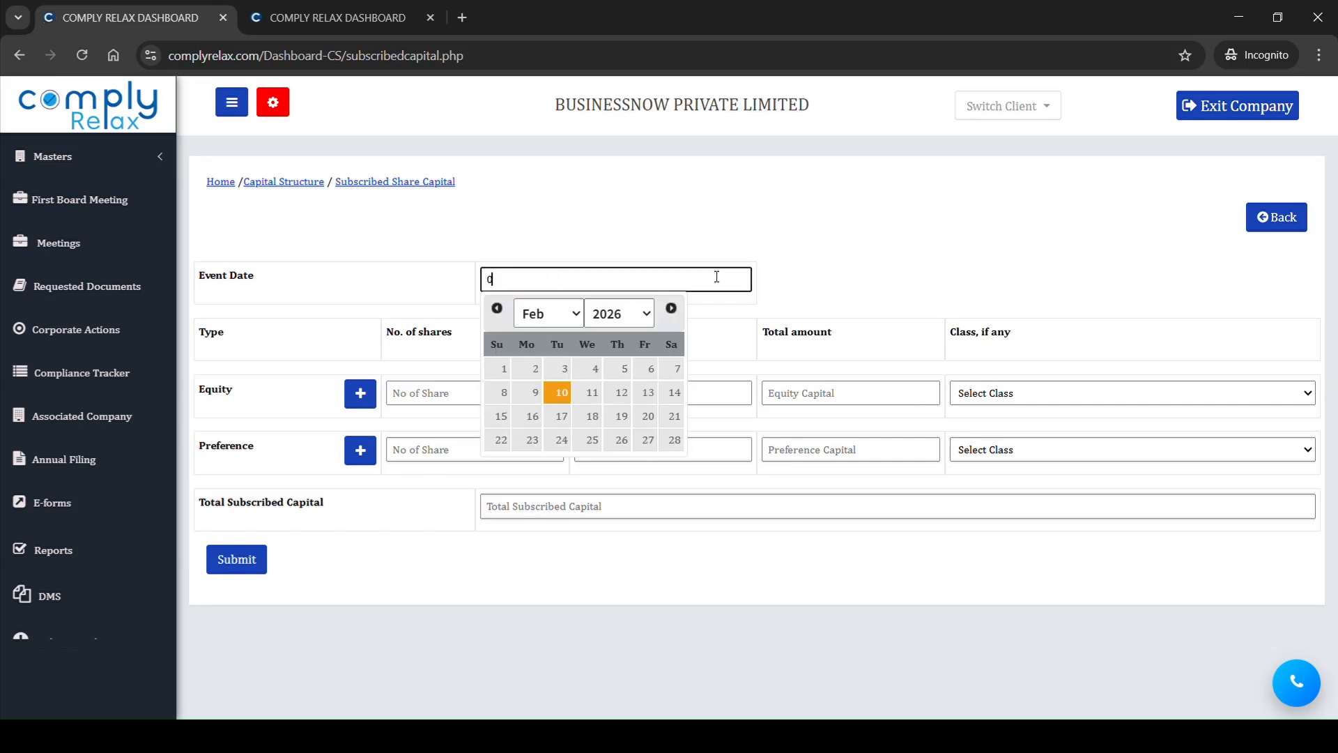
type("3/08/2020")
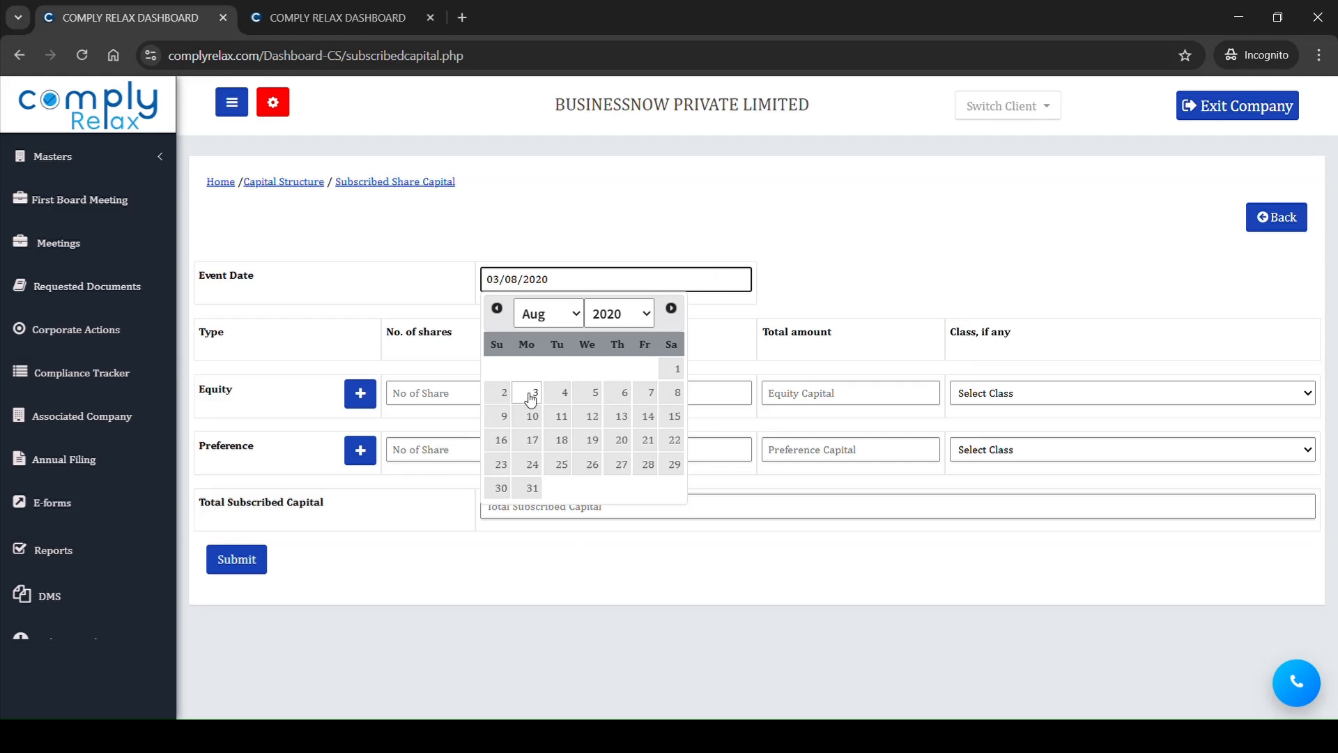
Step: Enter 10000 subscribed equity shares of nominal value 10 in the With Voting Rights class and submit the entry
left_click(424, 392)
type("10000")
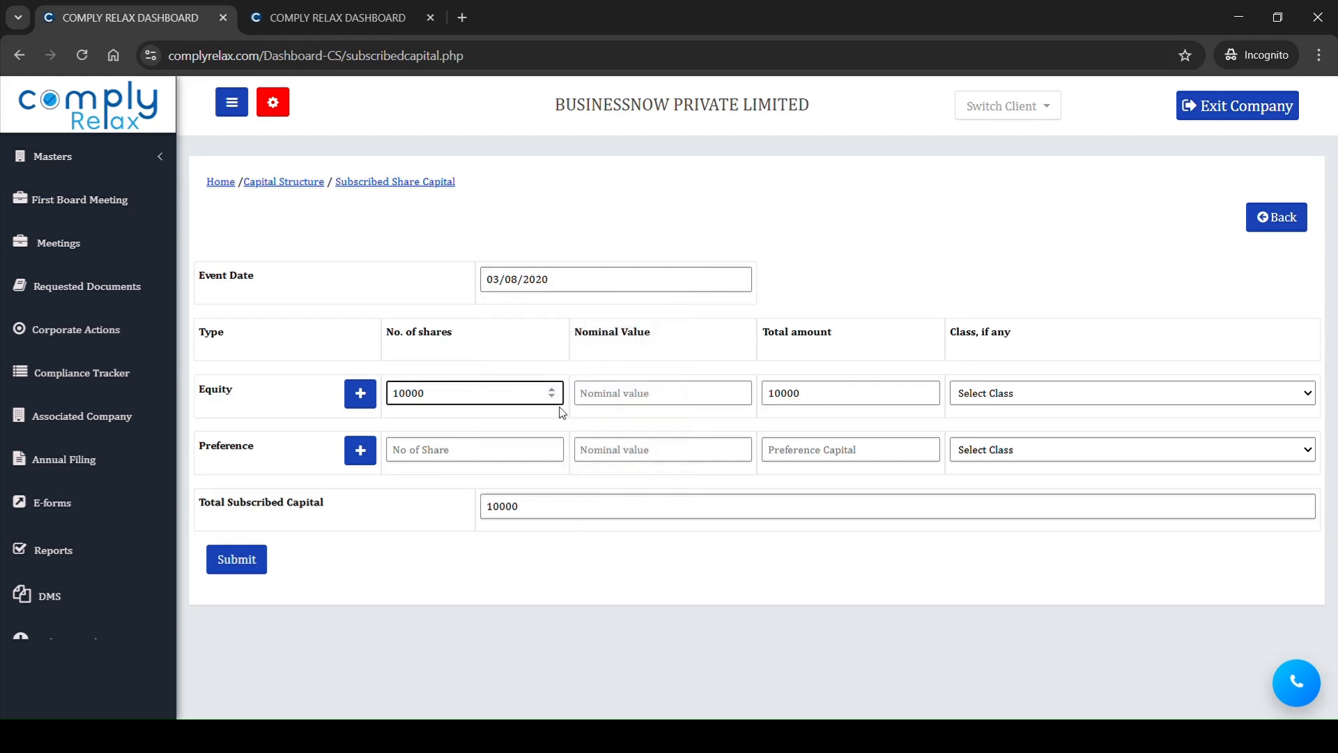
left_click(628, 394)
type("10")
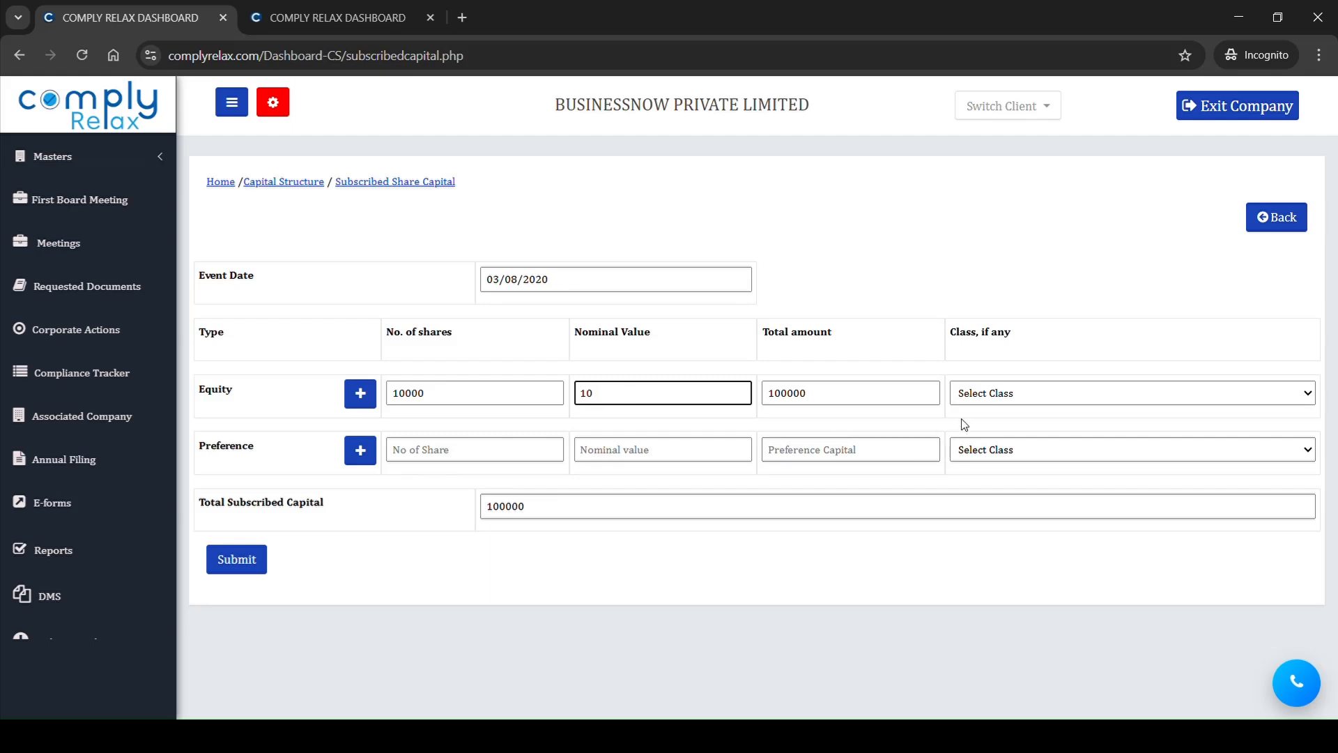
left_click(1007, 397)
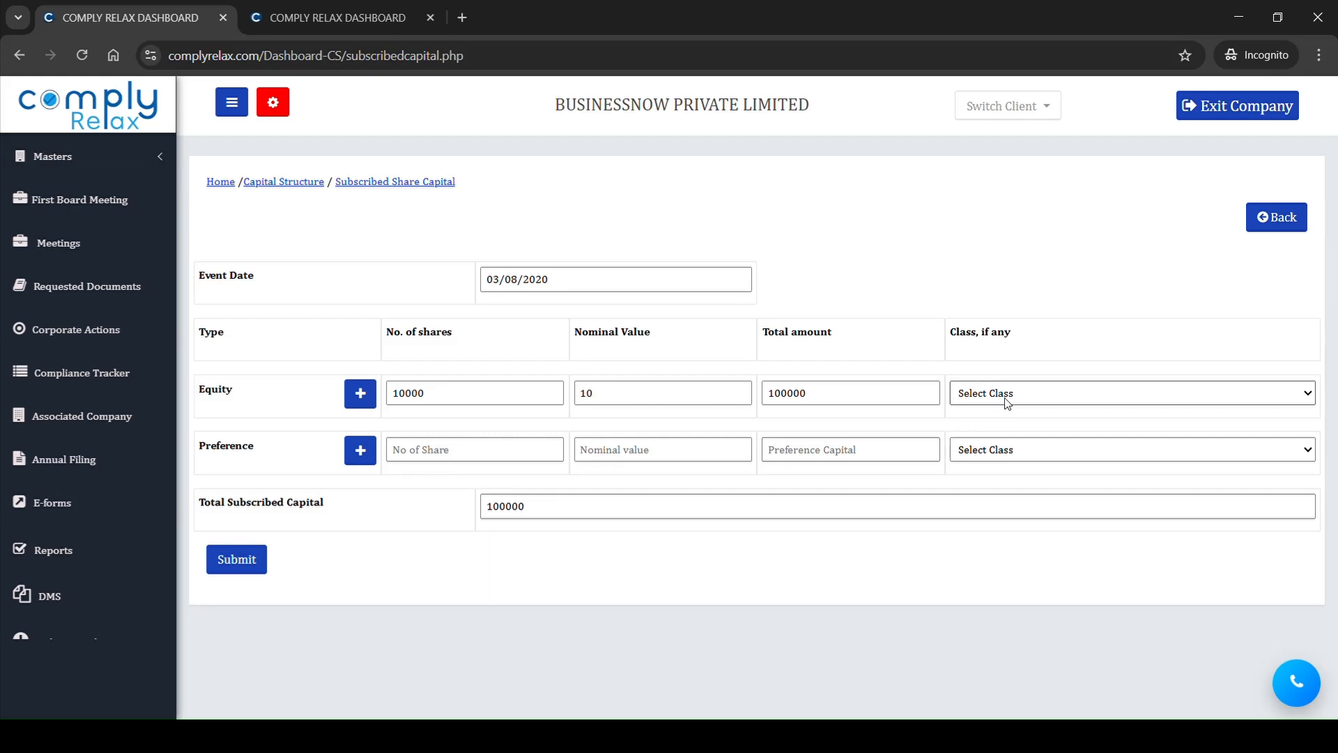
left_click(1003, 444)
left_click(227, 566)
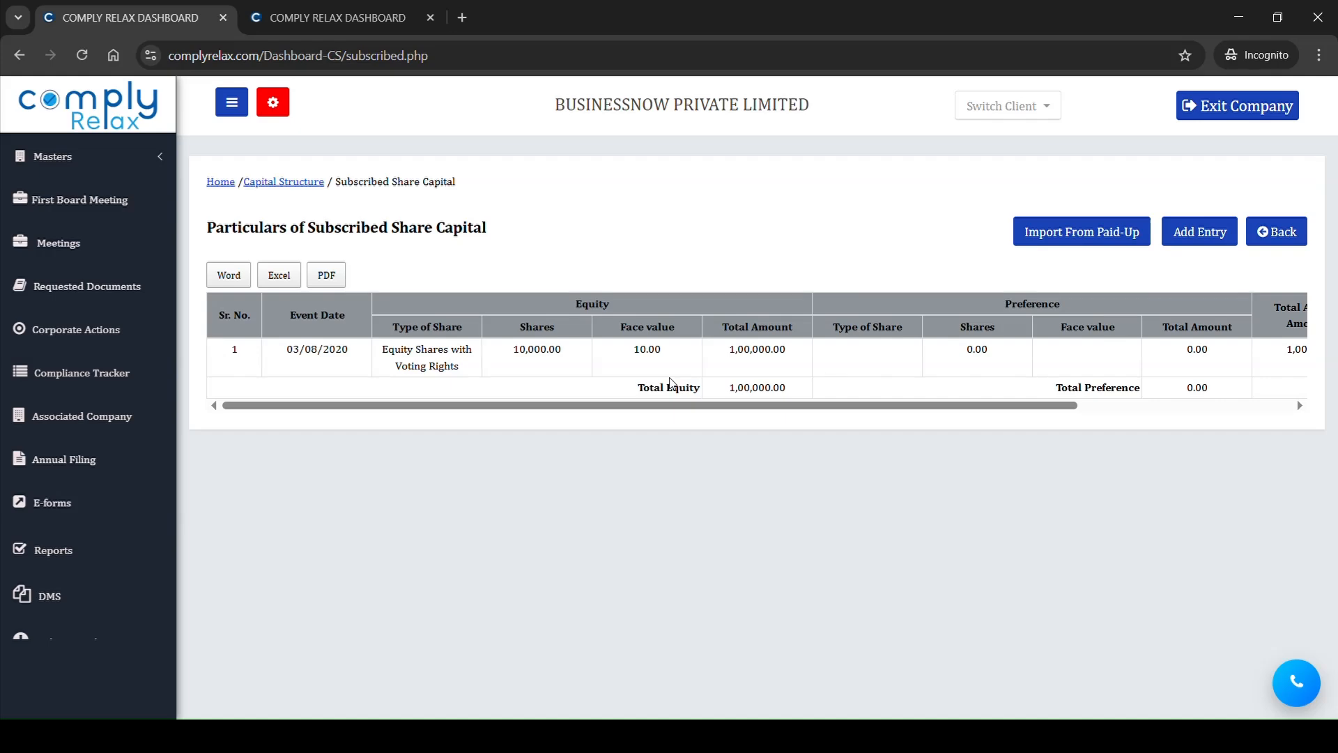
Step: Start a new Paid Up Capital entry from the Capital Structure master with the event date 03/08/2020
left_click(285, 182)
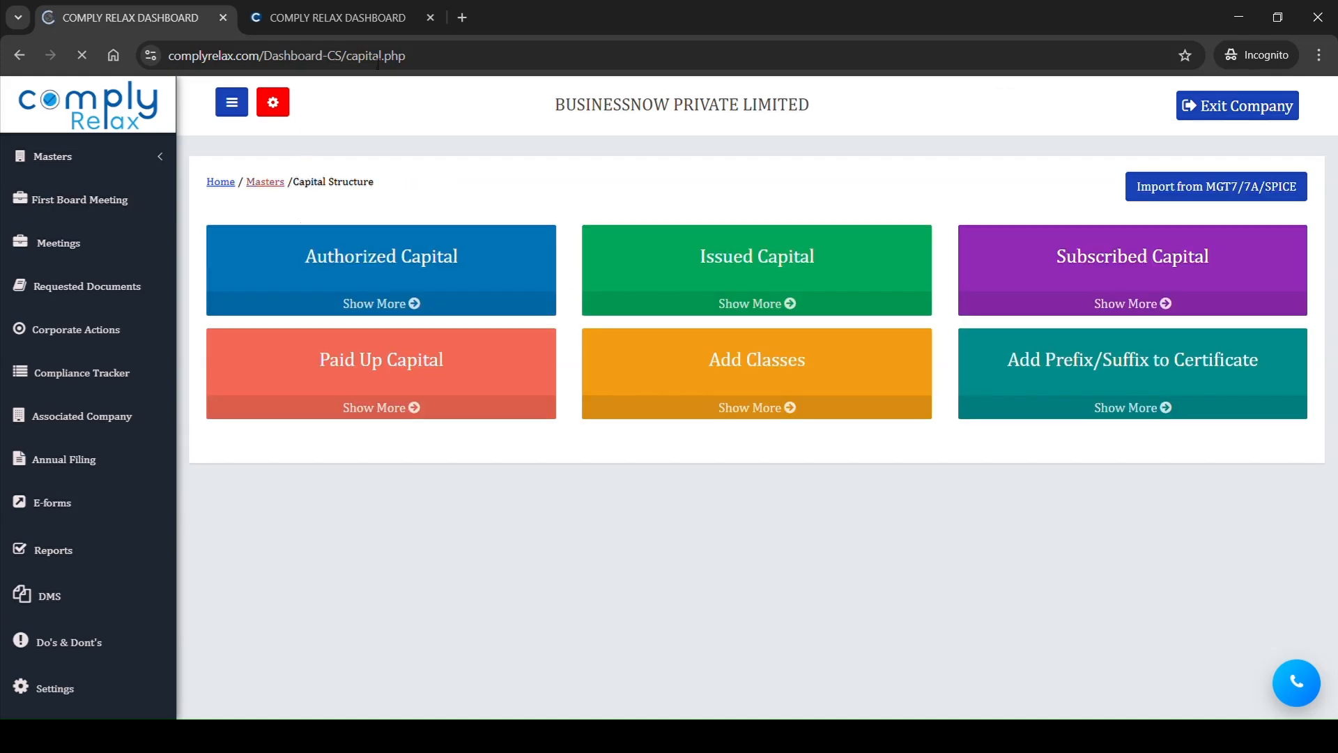
left_click(410, 371)
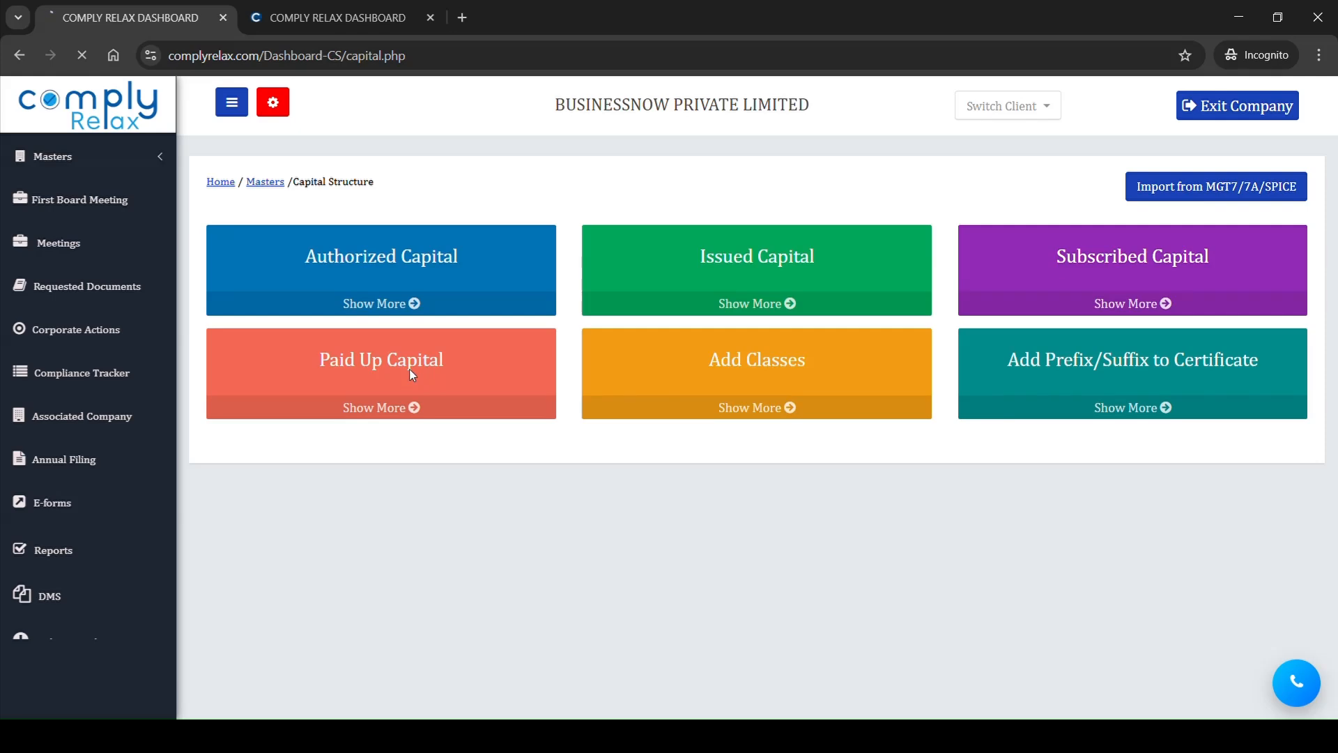
left_click(1183, 232)
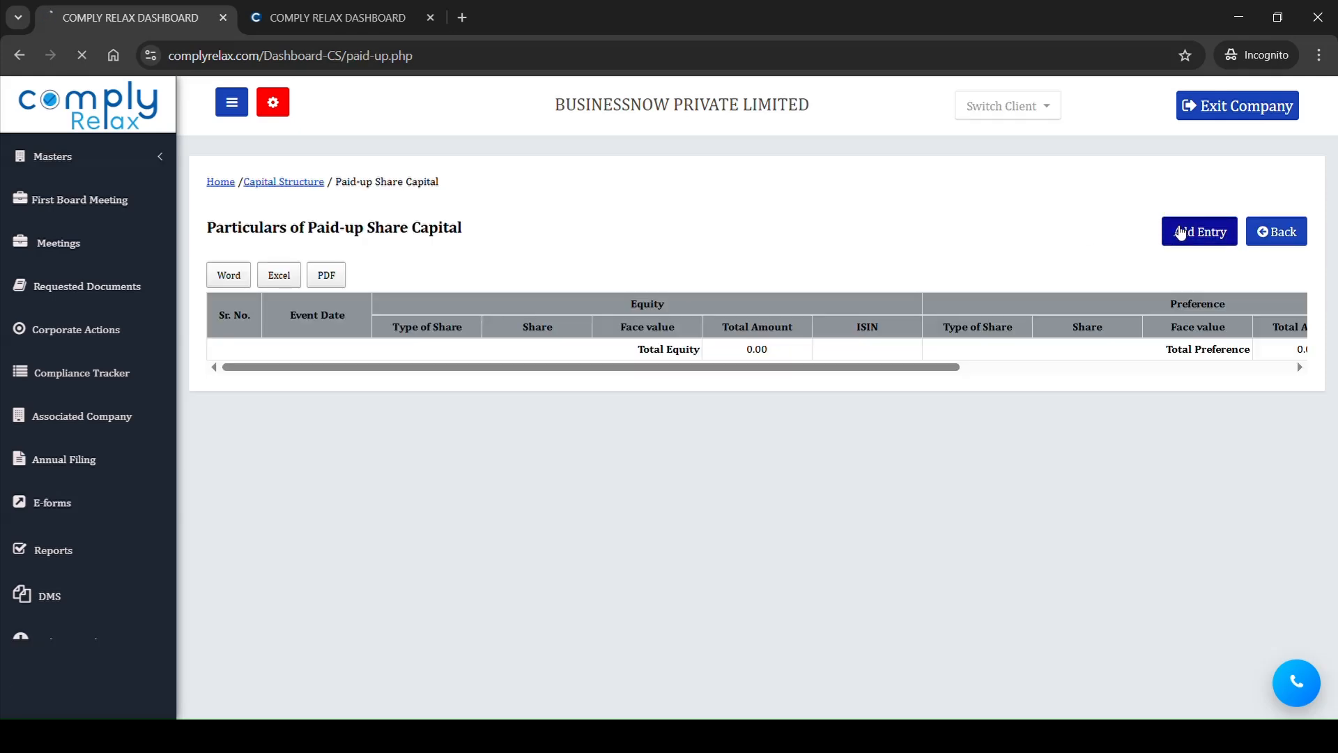
left_click(577, 335)
type("0")
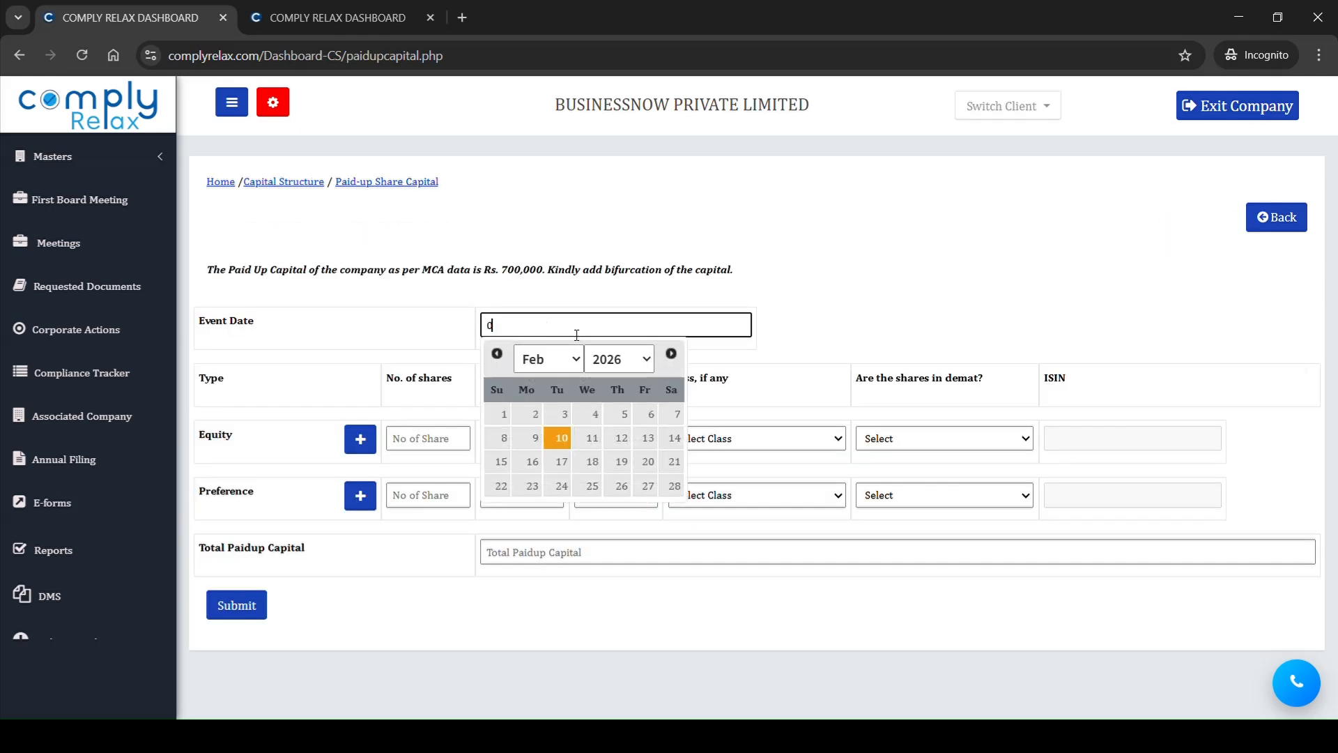
type("3/08/2020")
Step: Enter 10000 paid-up equity shares of nominal value 10 in the With Voting Rights class and submit the entry
left_click(432, 439)
type("10000")
left_click(510, 441)
type("10")
left_click(789, 444)
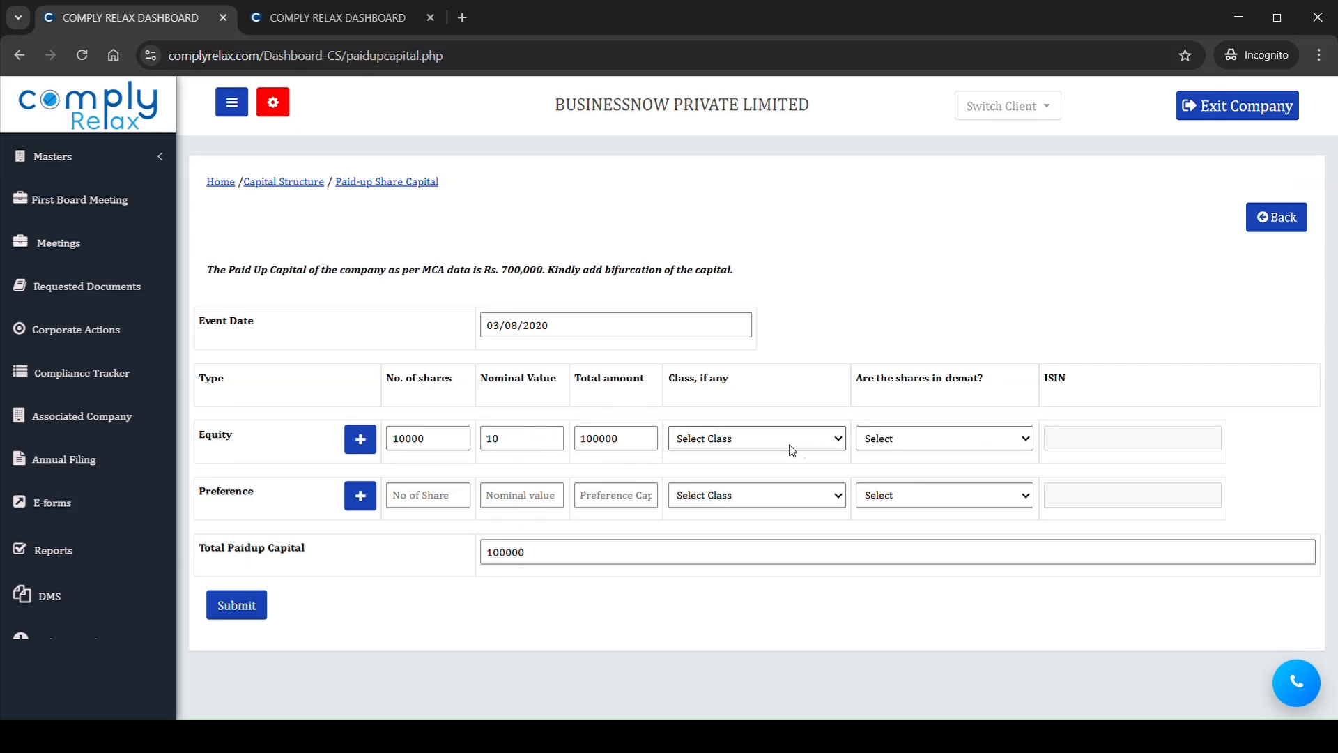
left_click(739, 489)
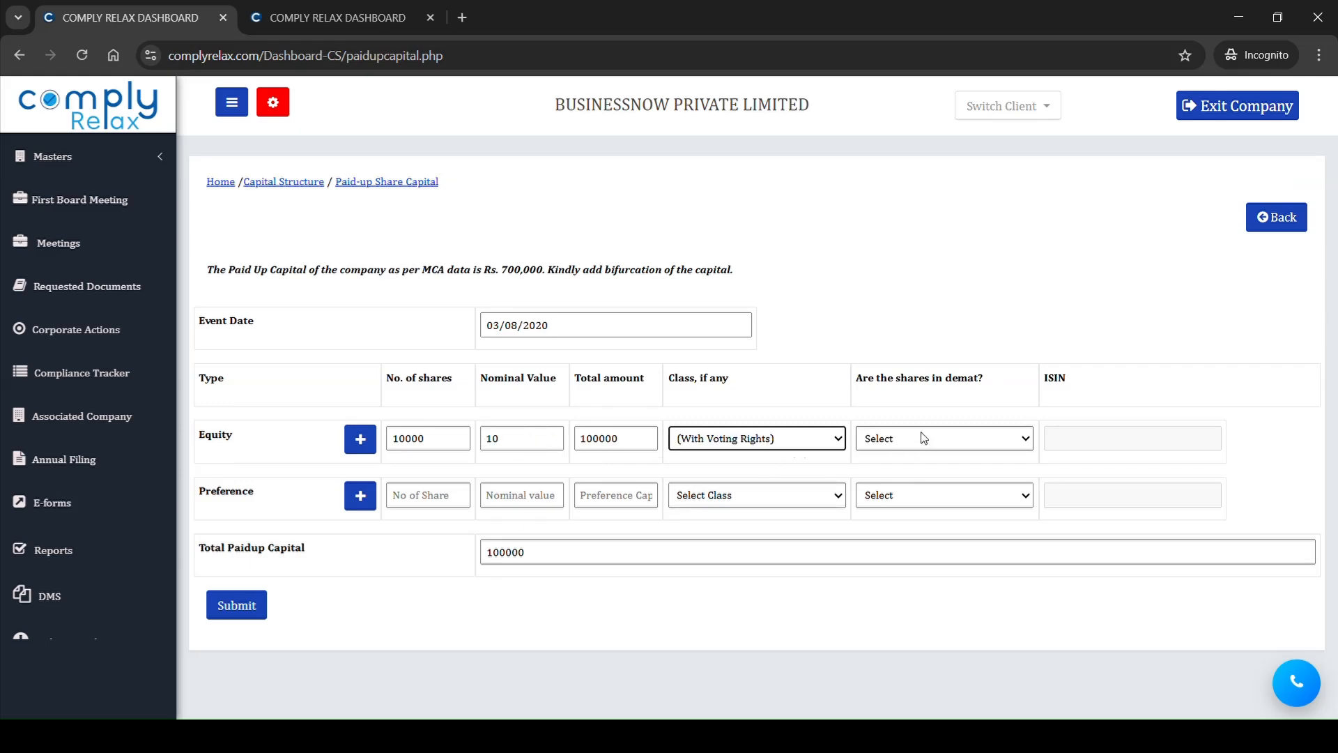
left_click(232, 610)
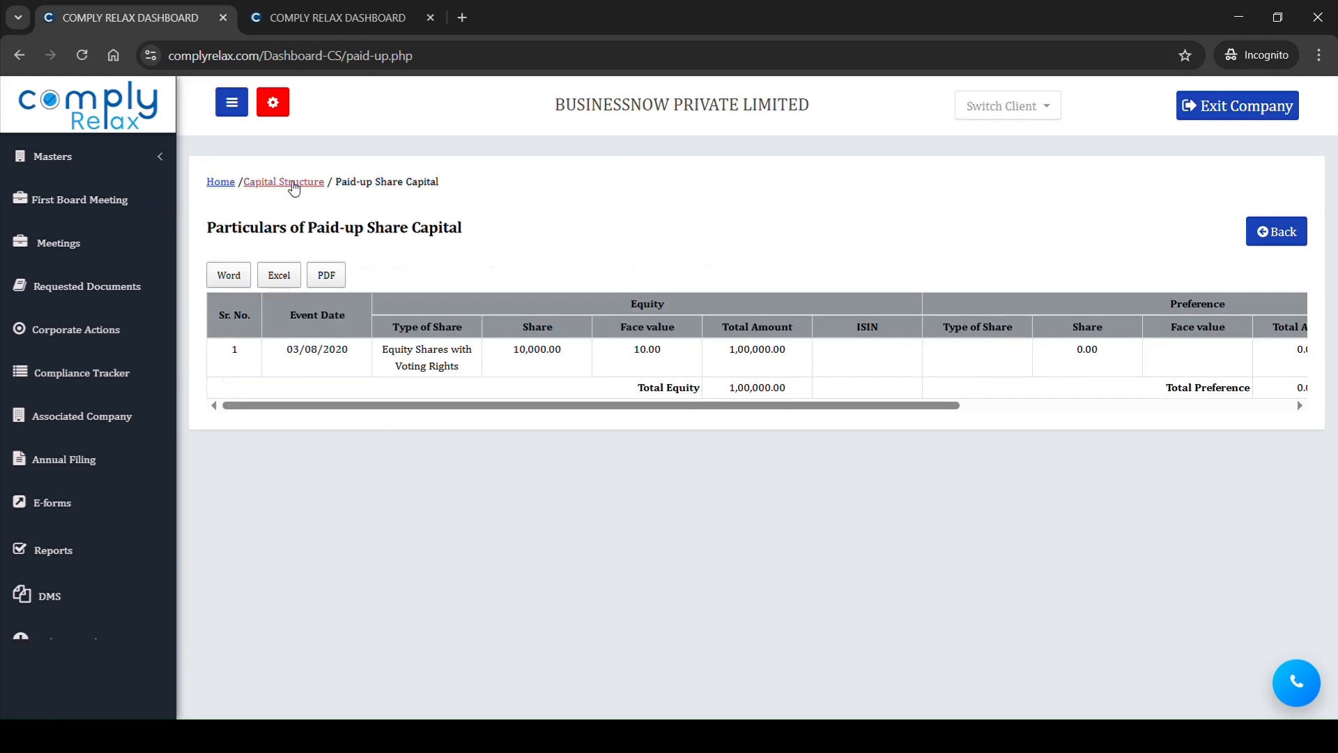
Step: Go to the Shareholder master and start adding a new shareholder
left_click(159, 168)
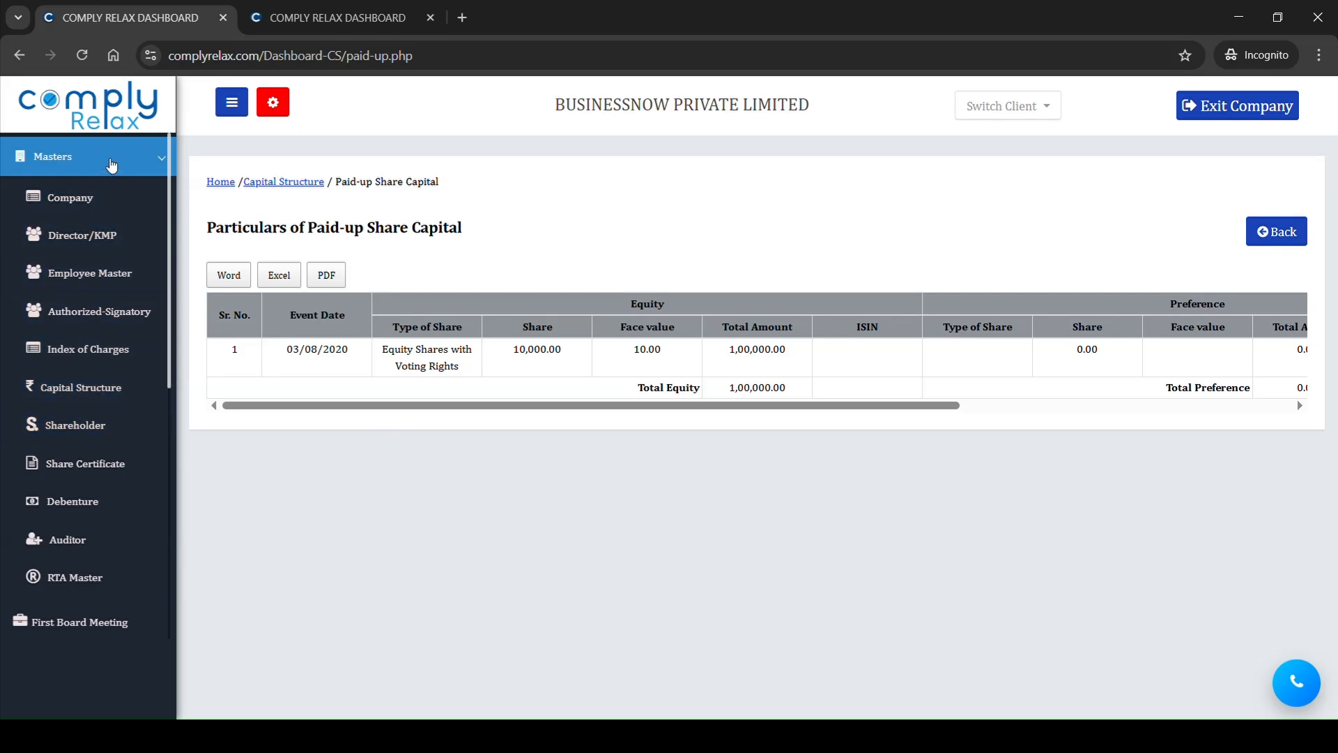
left_click(111, 166)
left_click(112, 165)
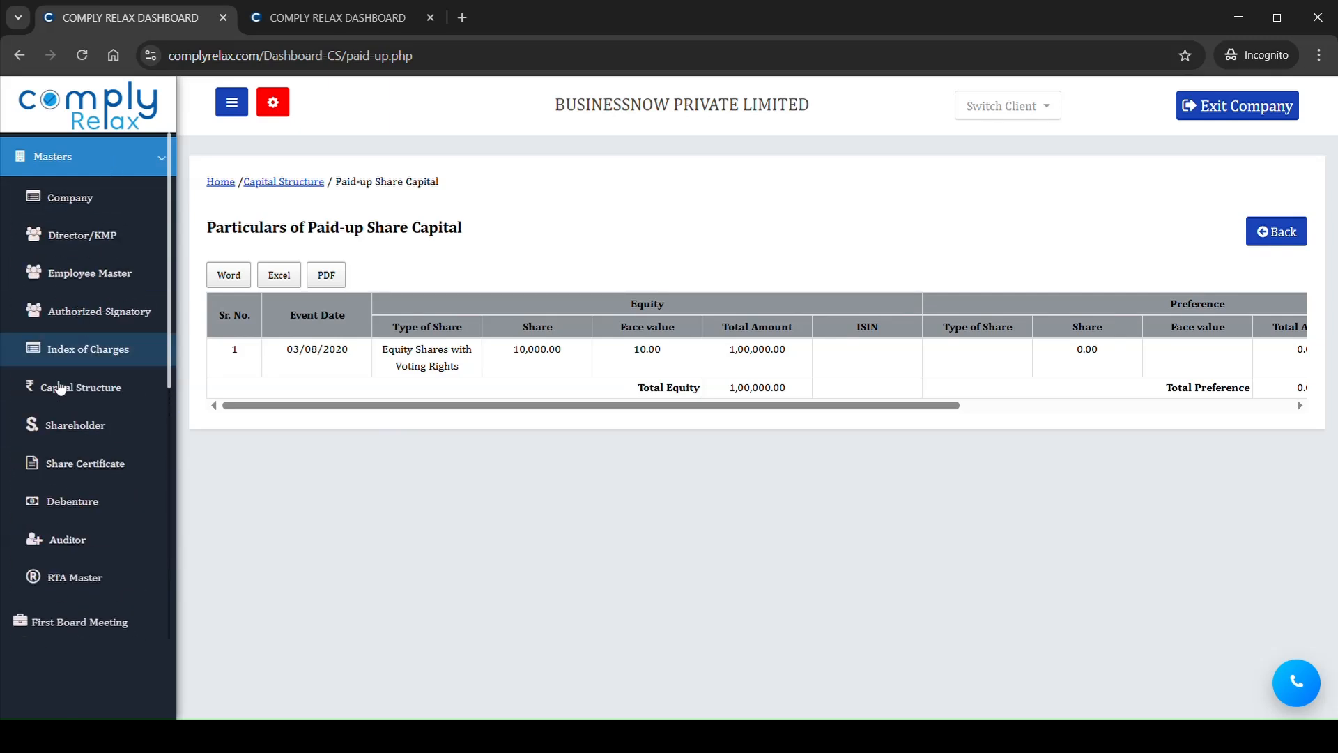
left_click(79, 426)
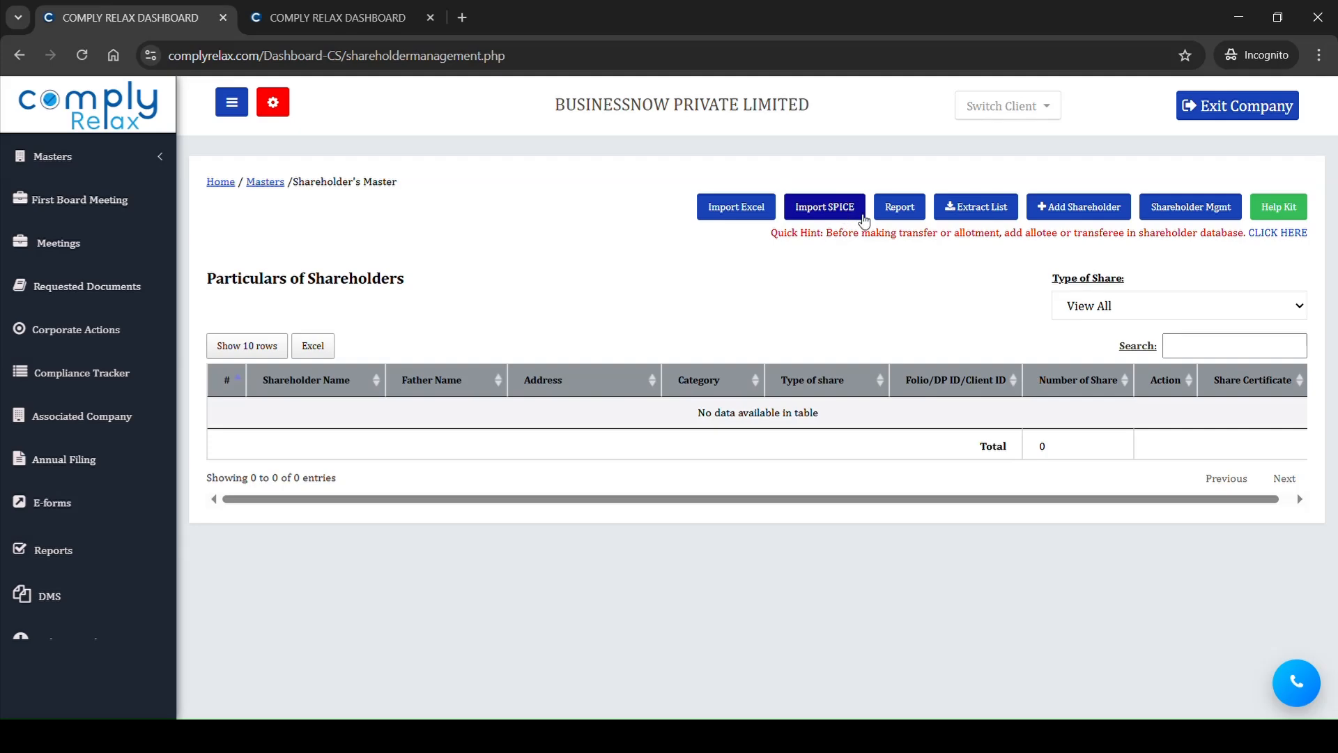
left_click(1089, 208)
Step: Select the first shareholder's name from the existing shareholders and set the category to MOA subscriber
left_click(522, 362)
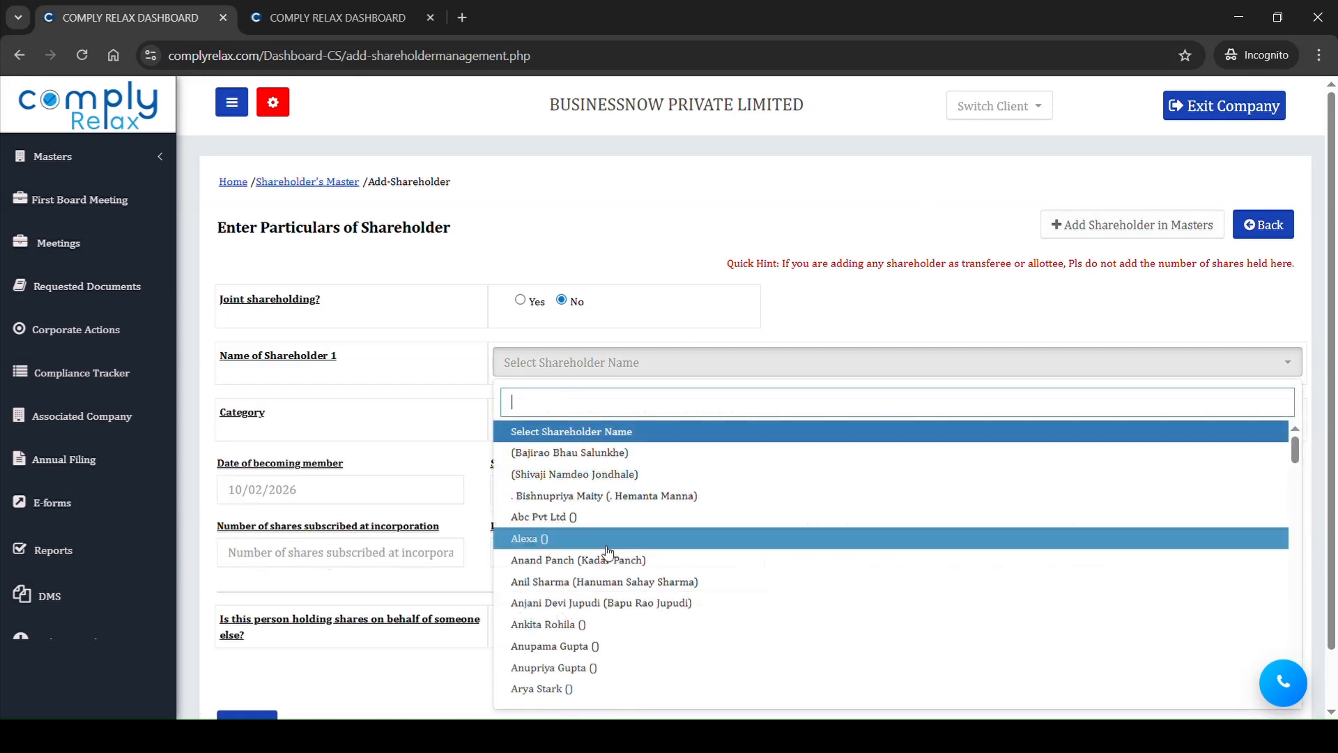
type("san")
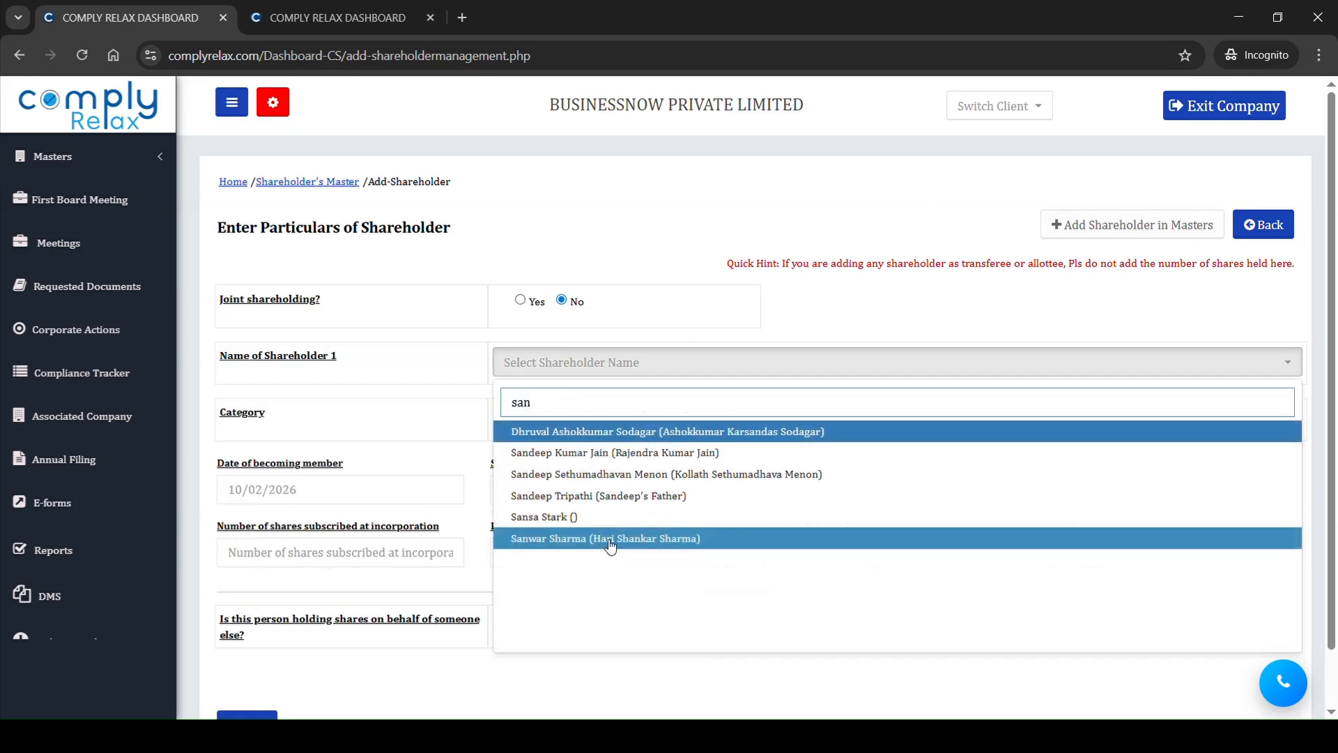
left_click(508, 453)
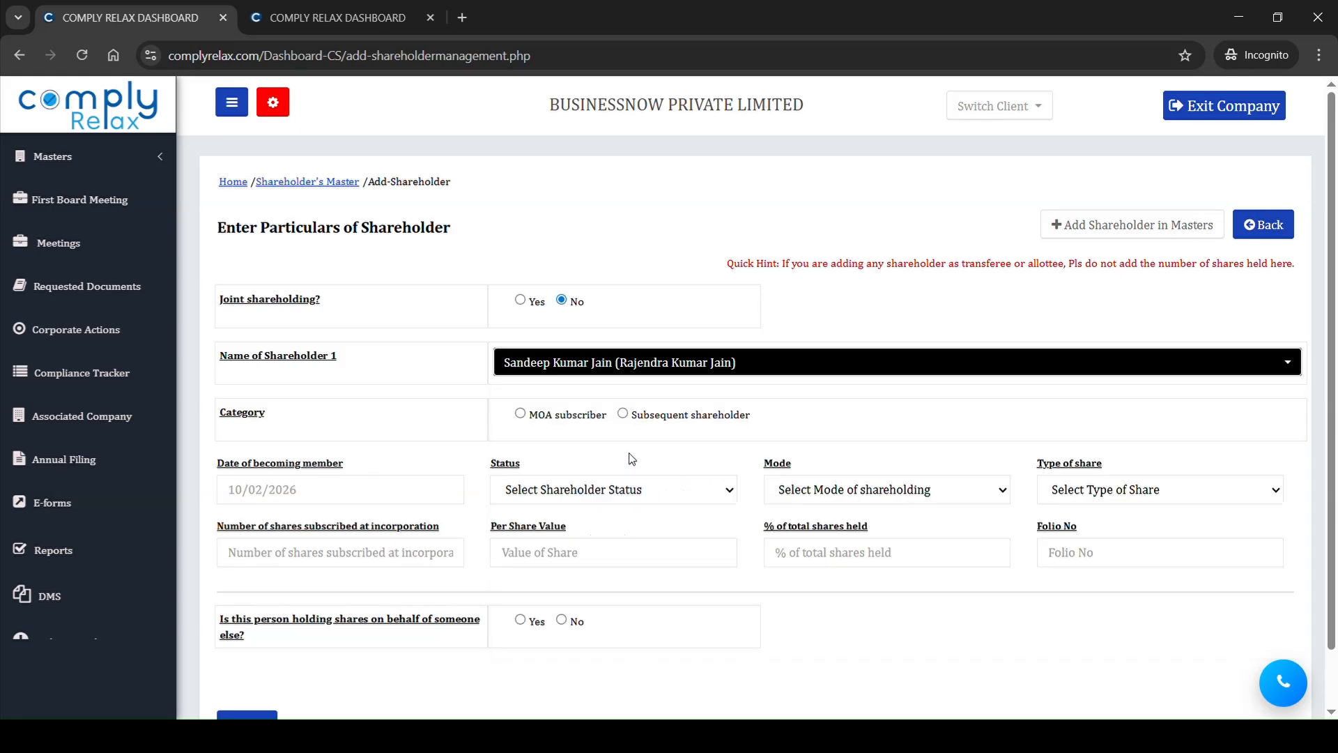
left_click(521, 415)
scroll(589, 391, "down", 1)
left_click_drag(564, 367, 593, 367)
left_click_drag(682, 368, 744, 373)
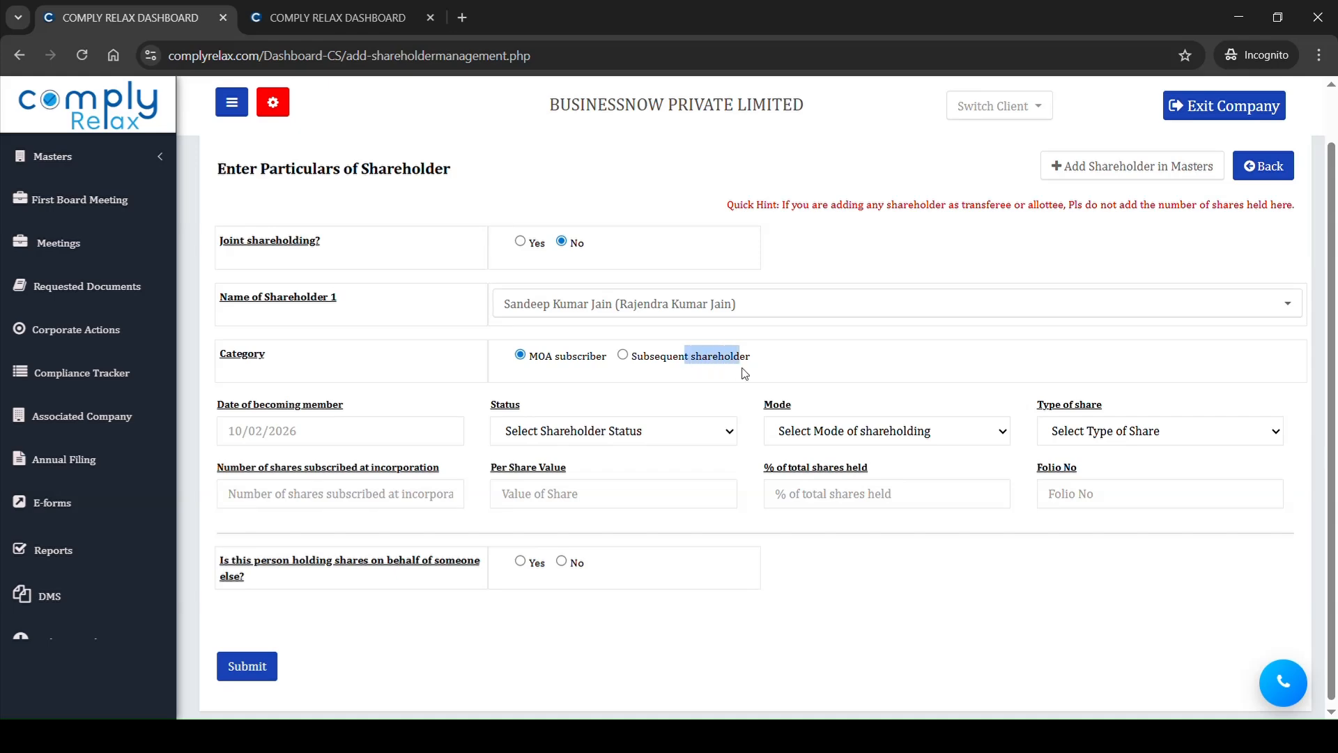
Step: Set the date of becoming member to 03/08/2020, status Director & Promoter, mode Physical, and share type Equity Shares with Voting Rights
left_click(392, 442)
type("03/")
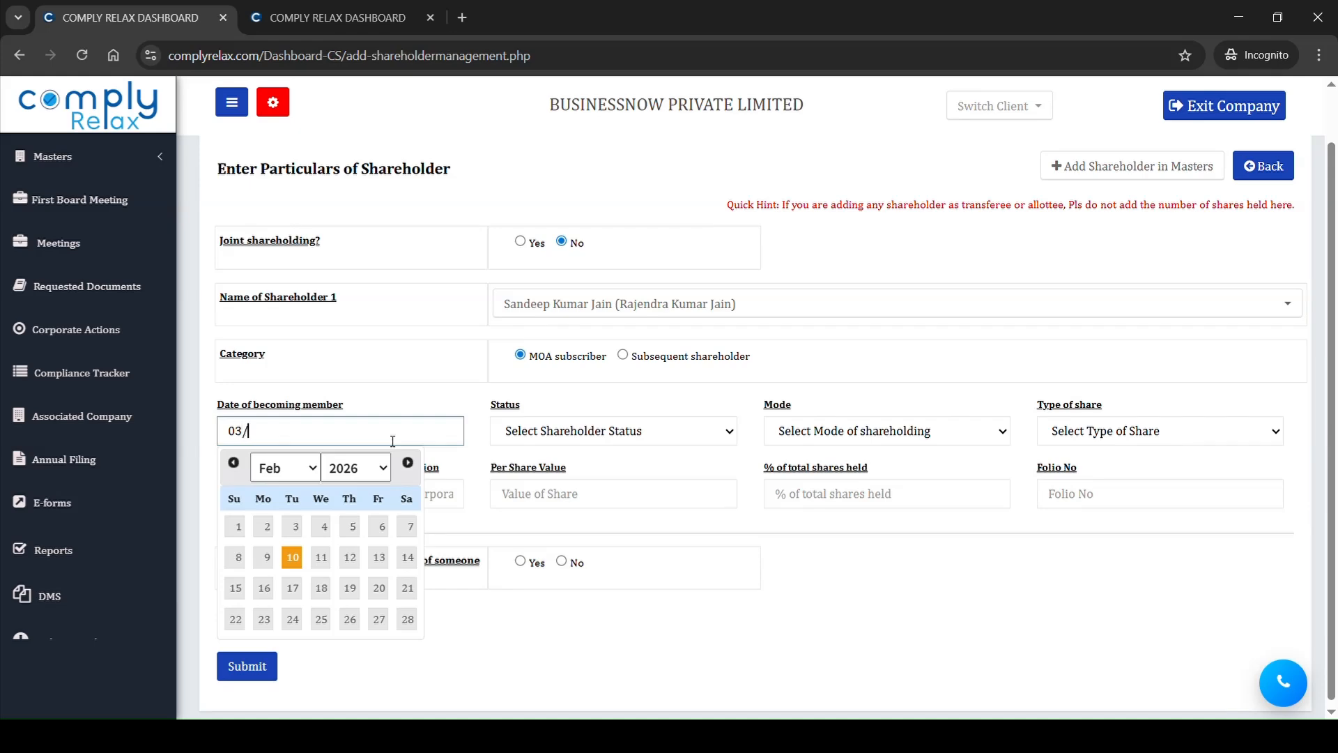
type("08/2020")
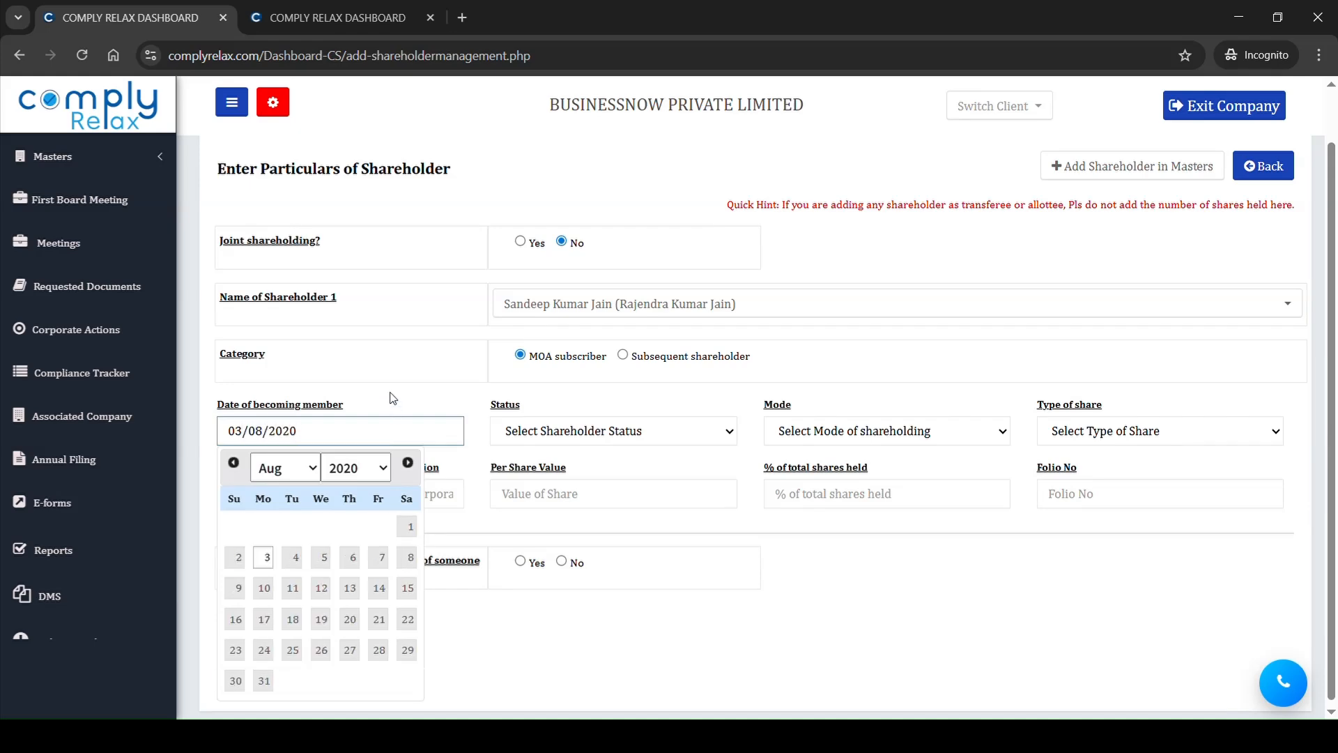
left_click(385, 354)
left_click(677, 434)
left_click(619, 508)
left_click(799, 440)
left_click(812, 509)
left_click(1087, 435)
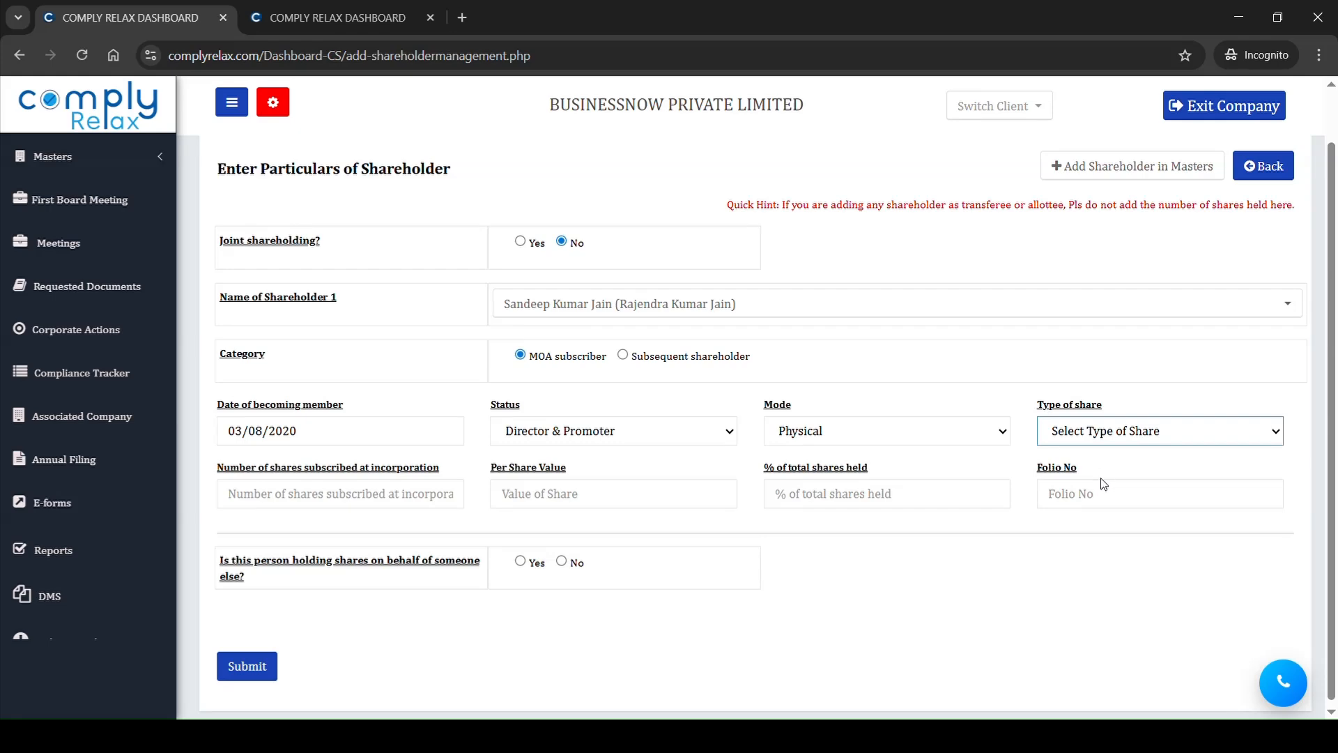
left_click(1145, 485)
Step: Try to set the number of shares subscribed at incorporation to 50000
left_click(400, 501)
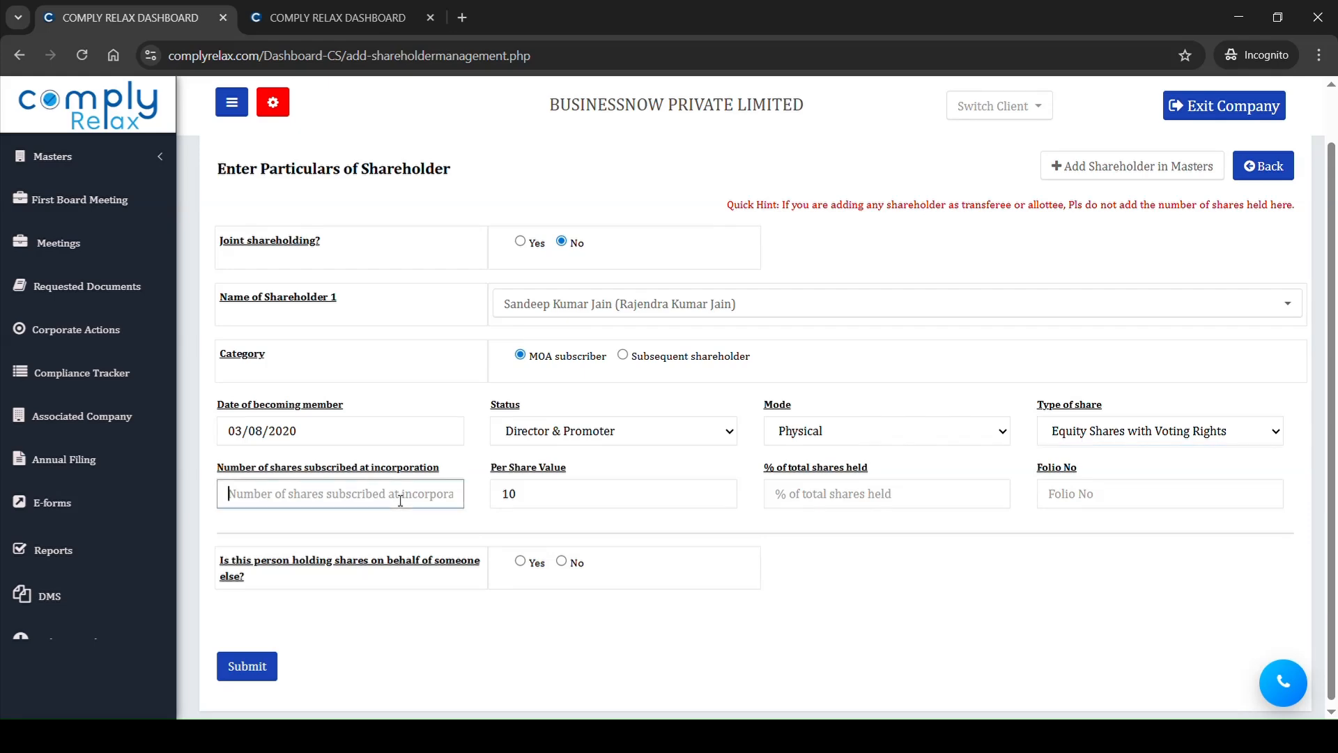
type("50000")
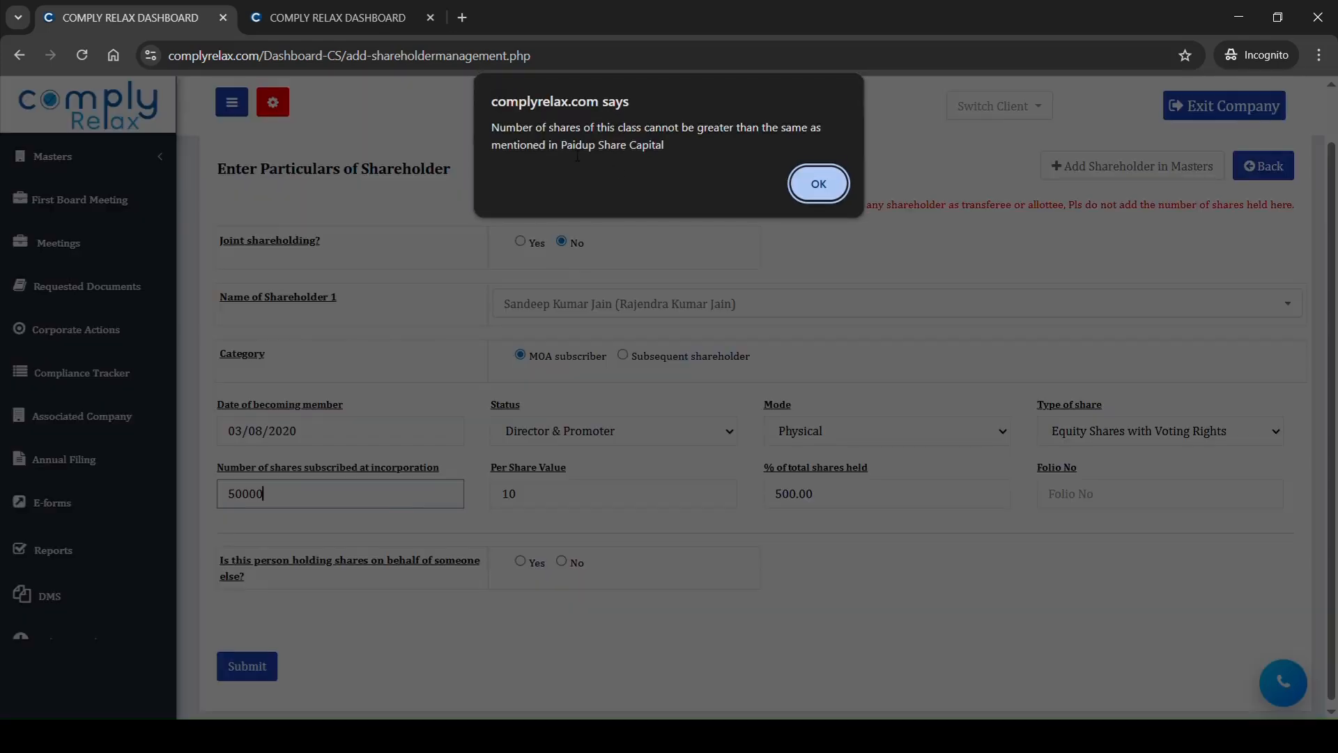
left_click_drag(547, 145, 598, 146)
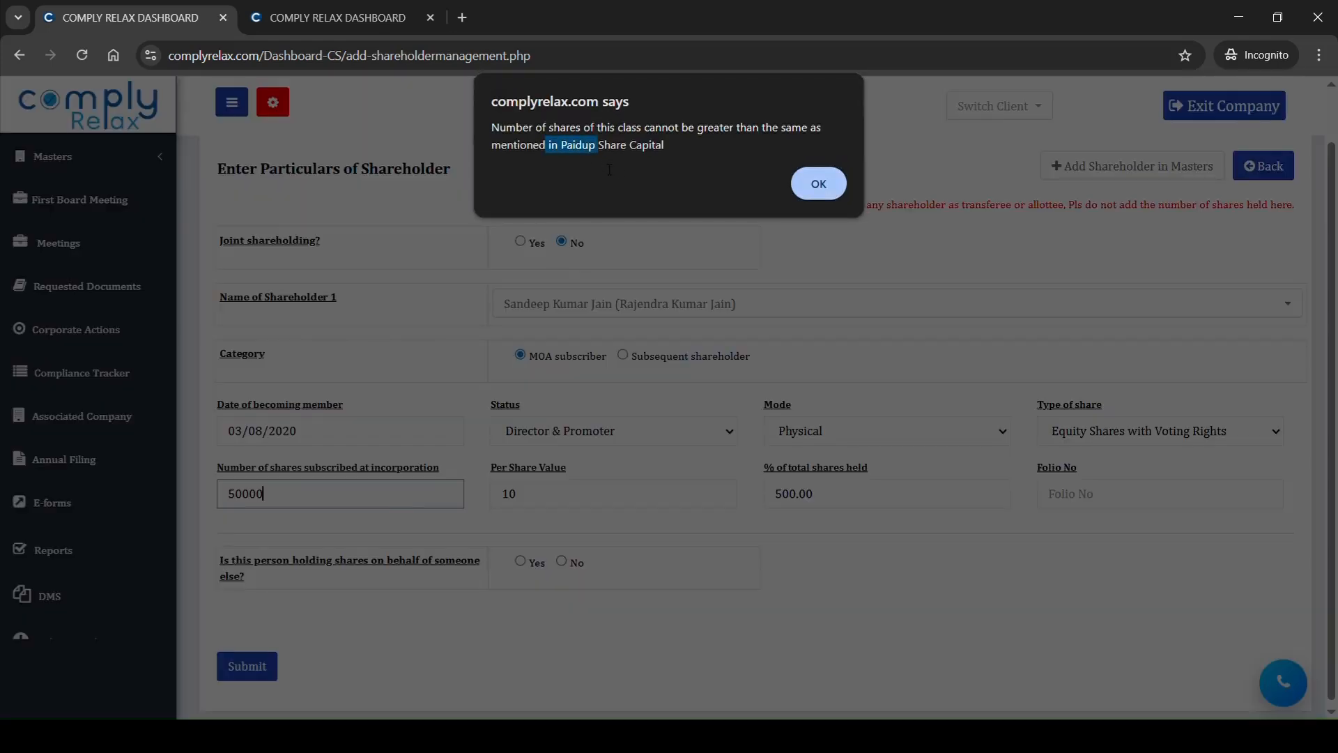
left_click(805, 183)
Step: Set the number of shares subscribed at incorporation to 5000 and fill in the shareholder's folio number
type("5000")
left_click(391, 545)
left_click(1078, 503)
type("01")
Step: View the beneficial owner fields available for shares held on behalf of someone else, and answer No to that question
left_click_drag(340, 564, 440, 584)
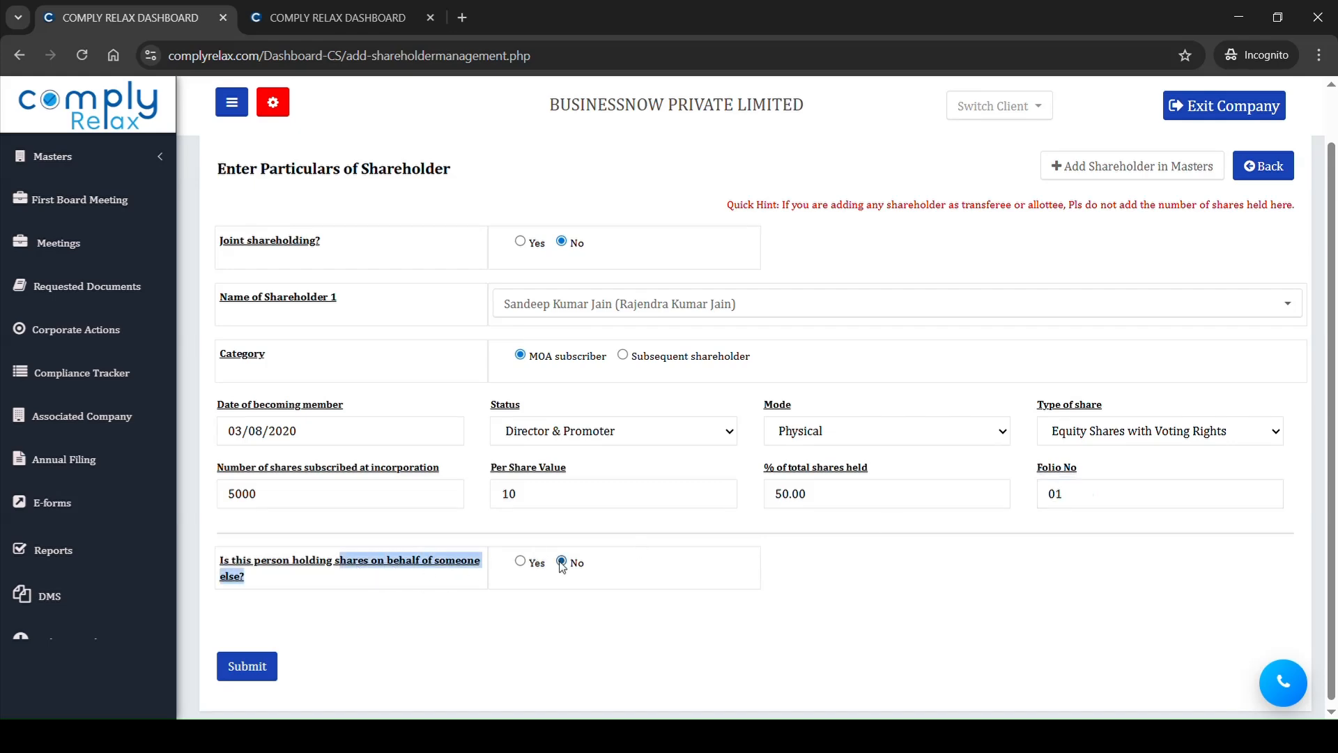
left_click(521, 563)
scroll(596, 578, "down", 3)
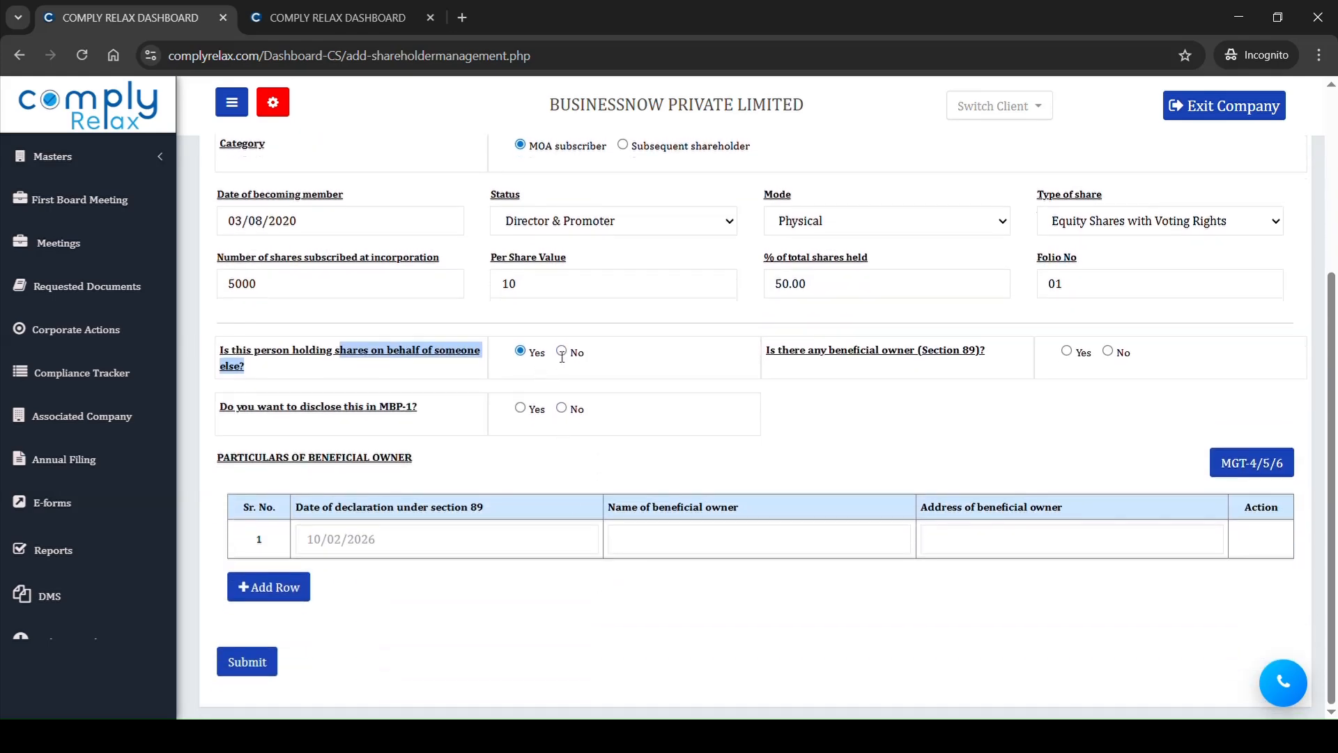
left_click(561, 352)
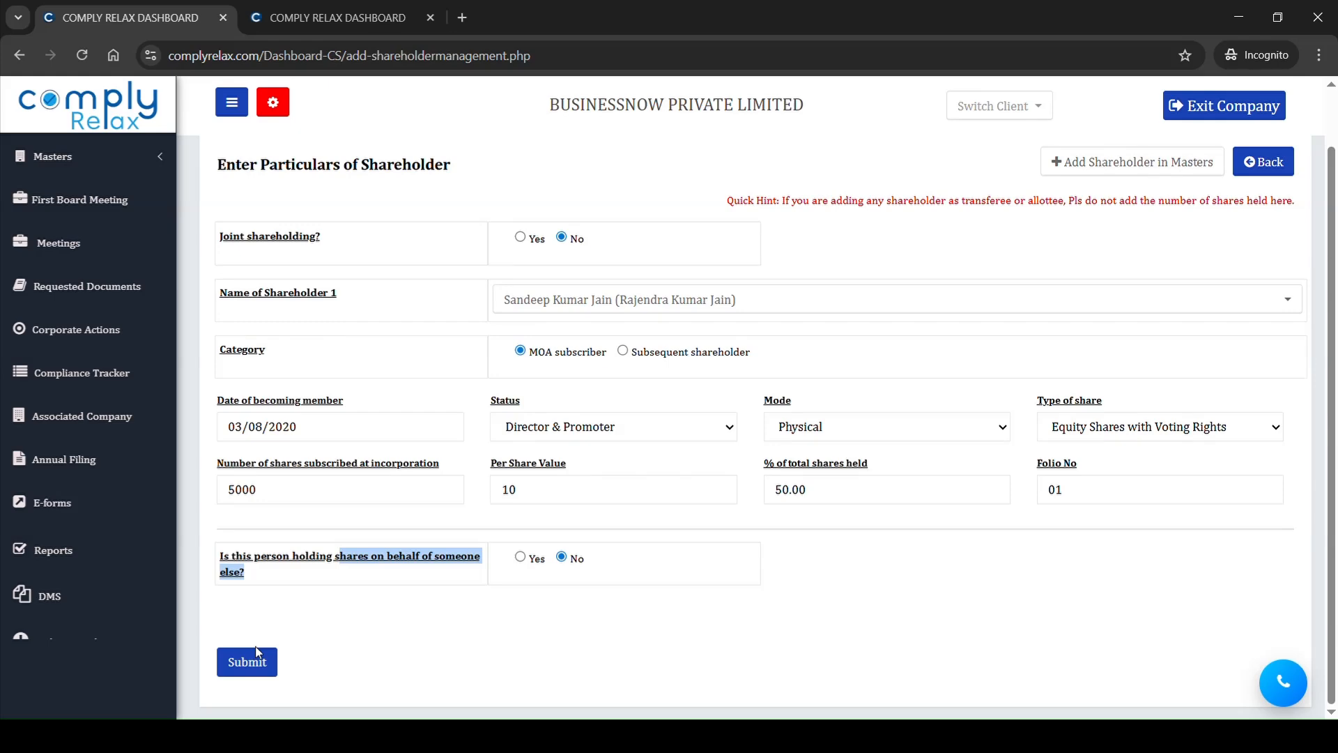
Step: Submit the first shareholder's details and start a second entry, choosing the shareholder's name and the category MOA subscriber
left_click(255, 669)
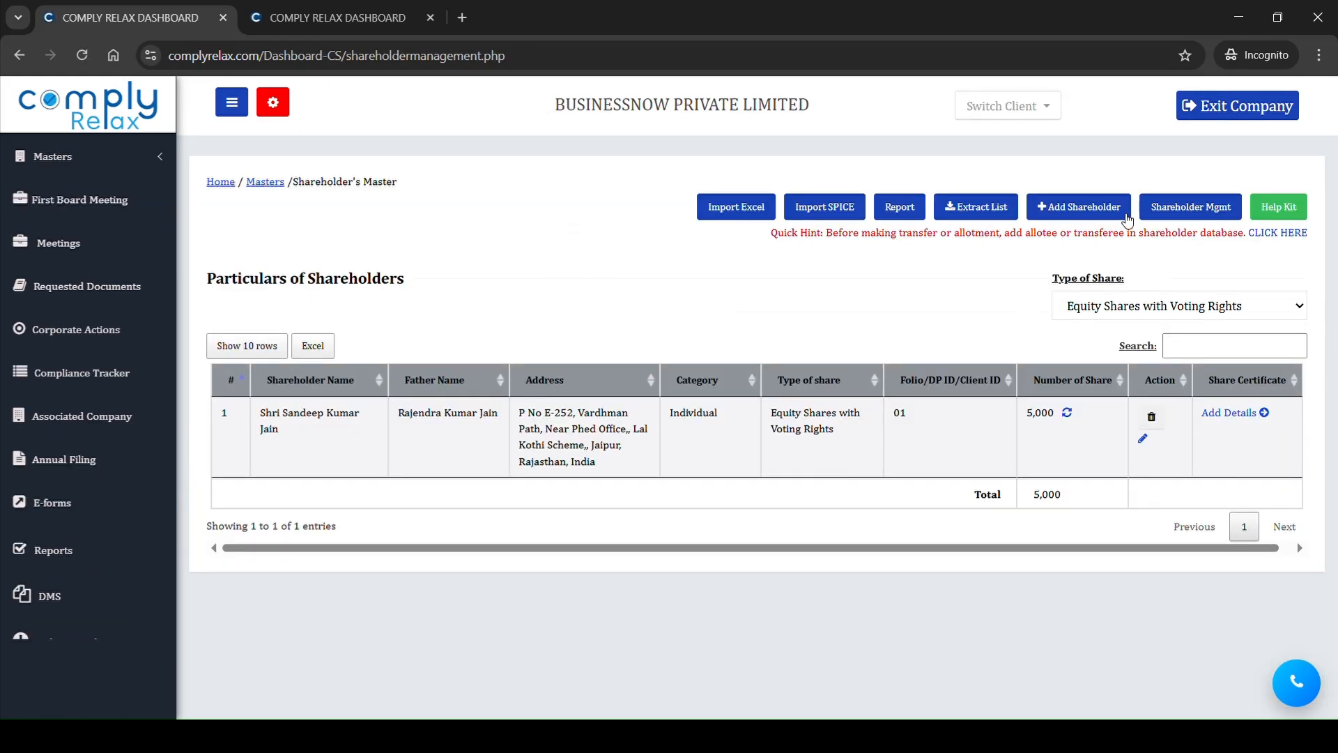
left_click(1080, 209)
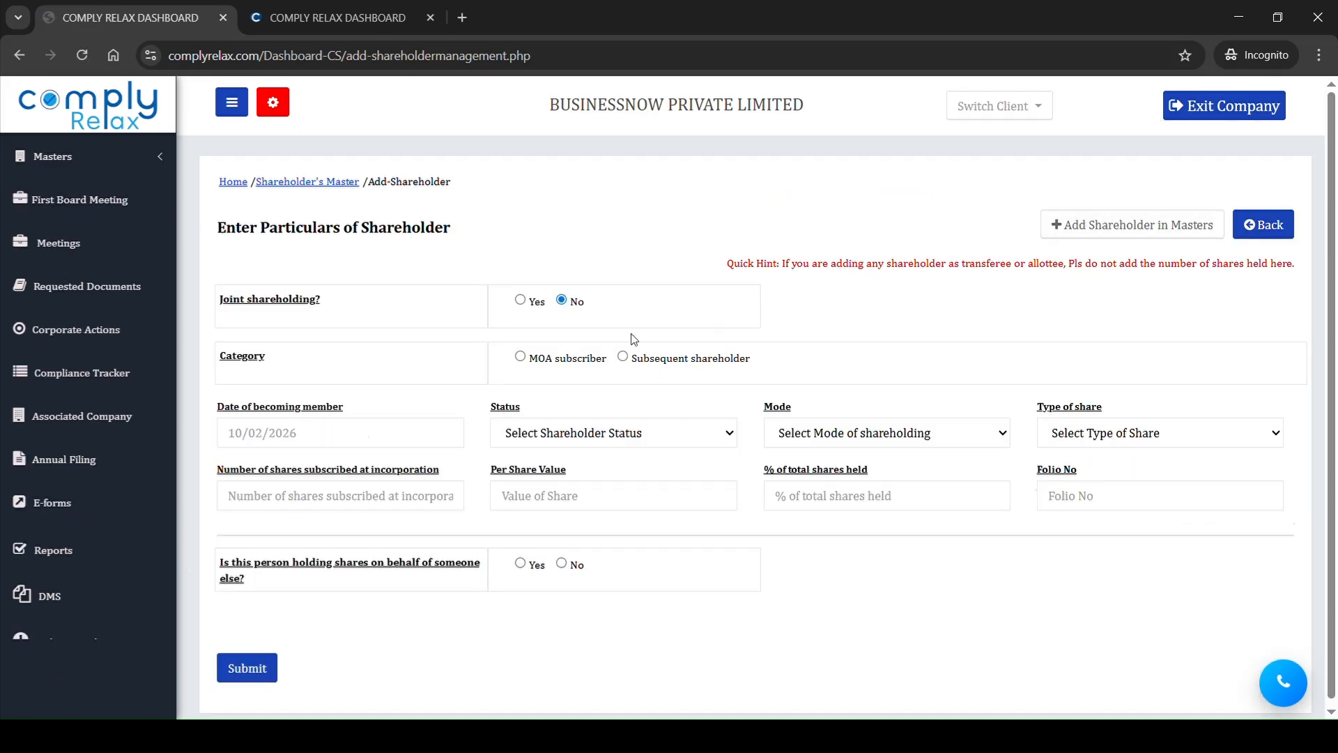
left_click(569, 363)
type("shwe")
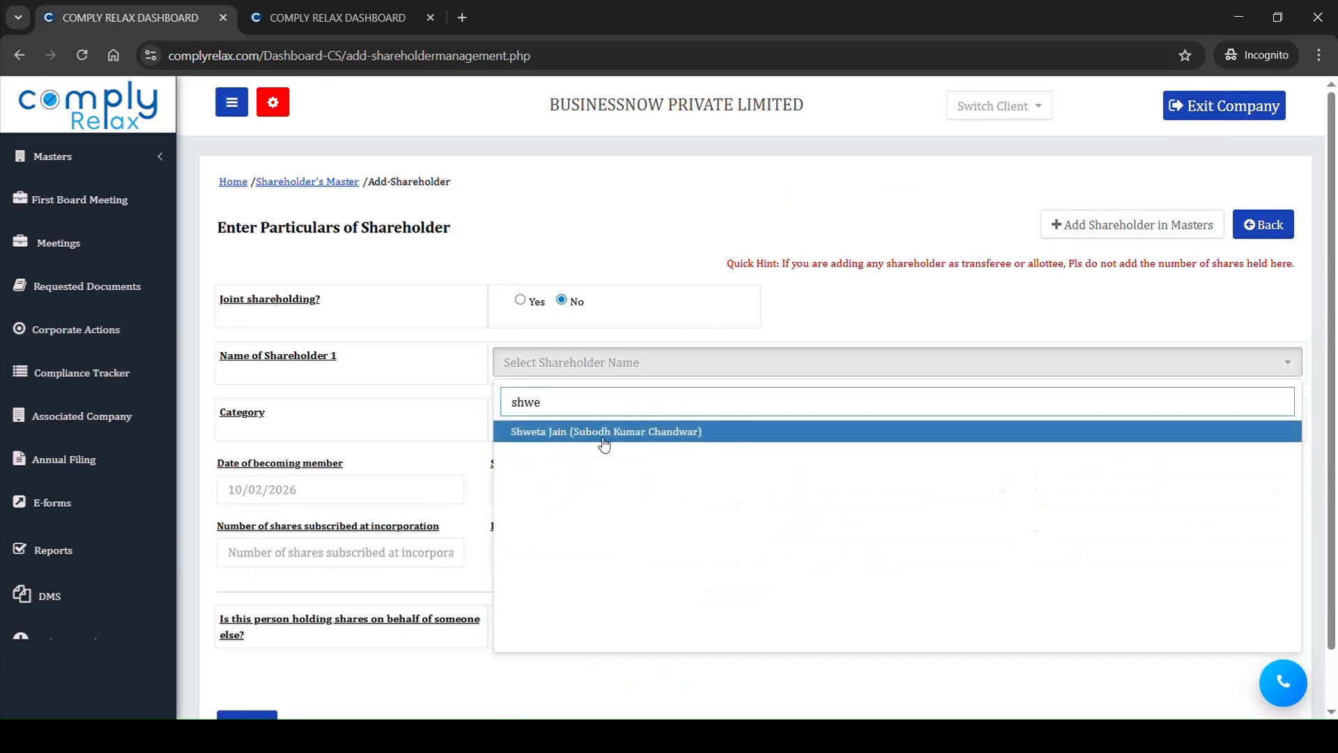
left_click(604, 432)
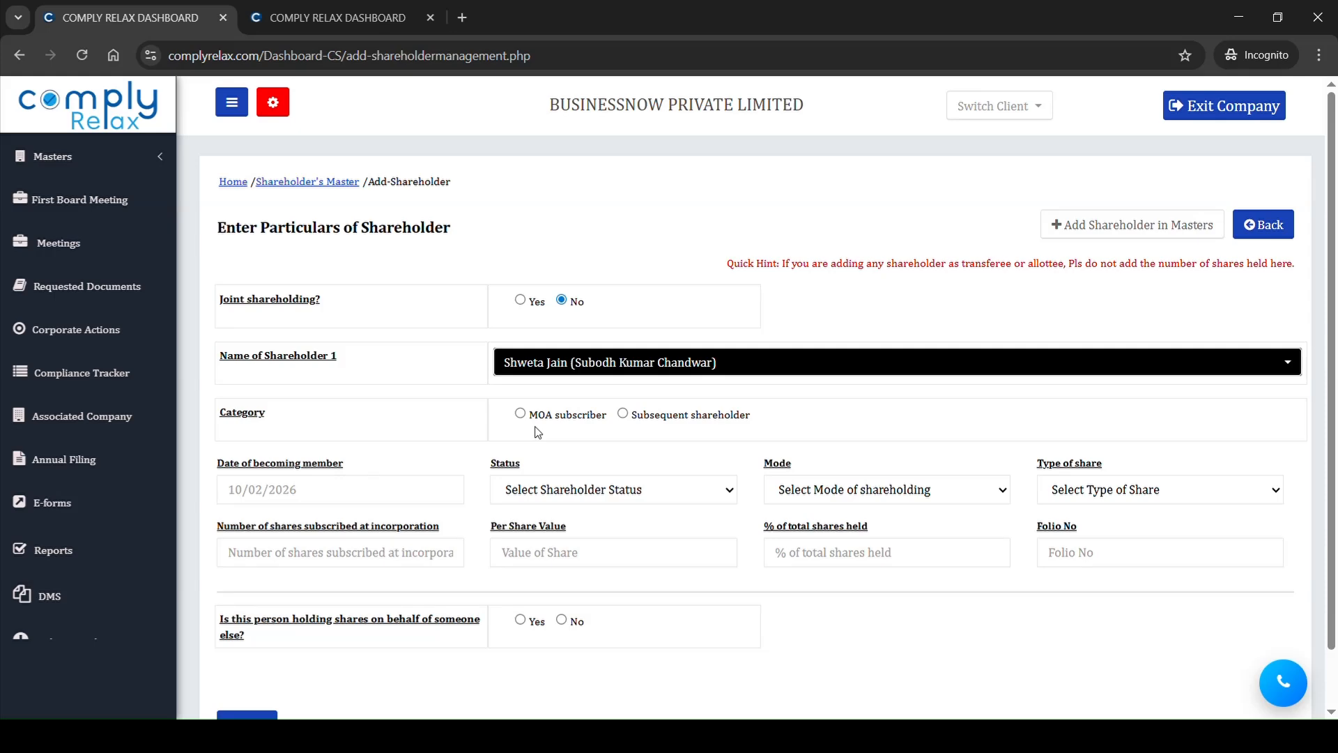
left_click(520, 414)
Step: Set the second shareholder's date of becoming member to 03/08/2020, status Director & Promoter, mode Physical, and share type Equity Shares with Voting Rights
left_click(368, 492)
type("03/0")
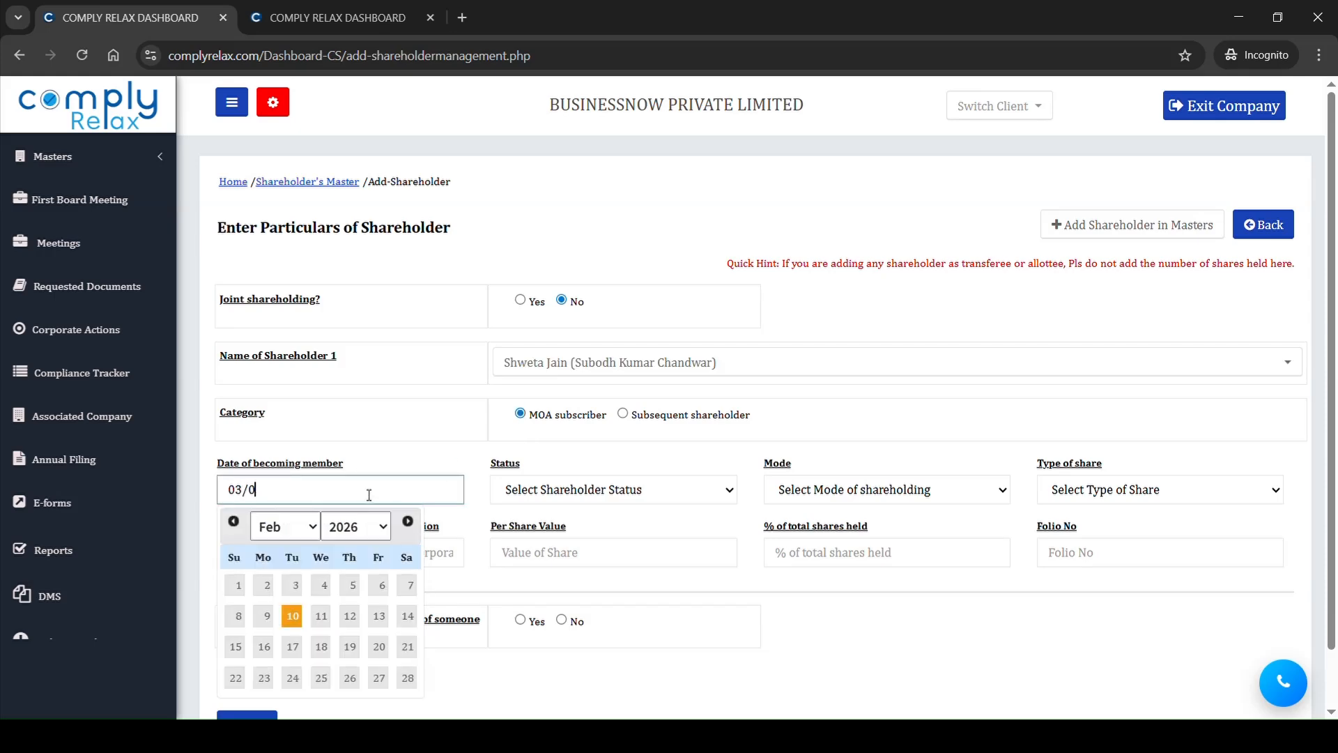
type("8/2020")
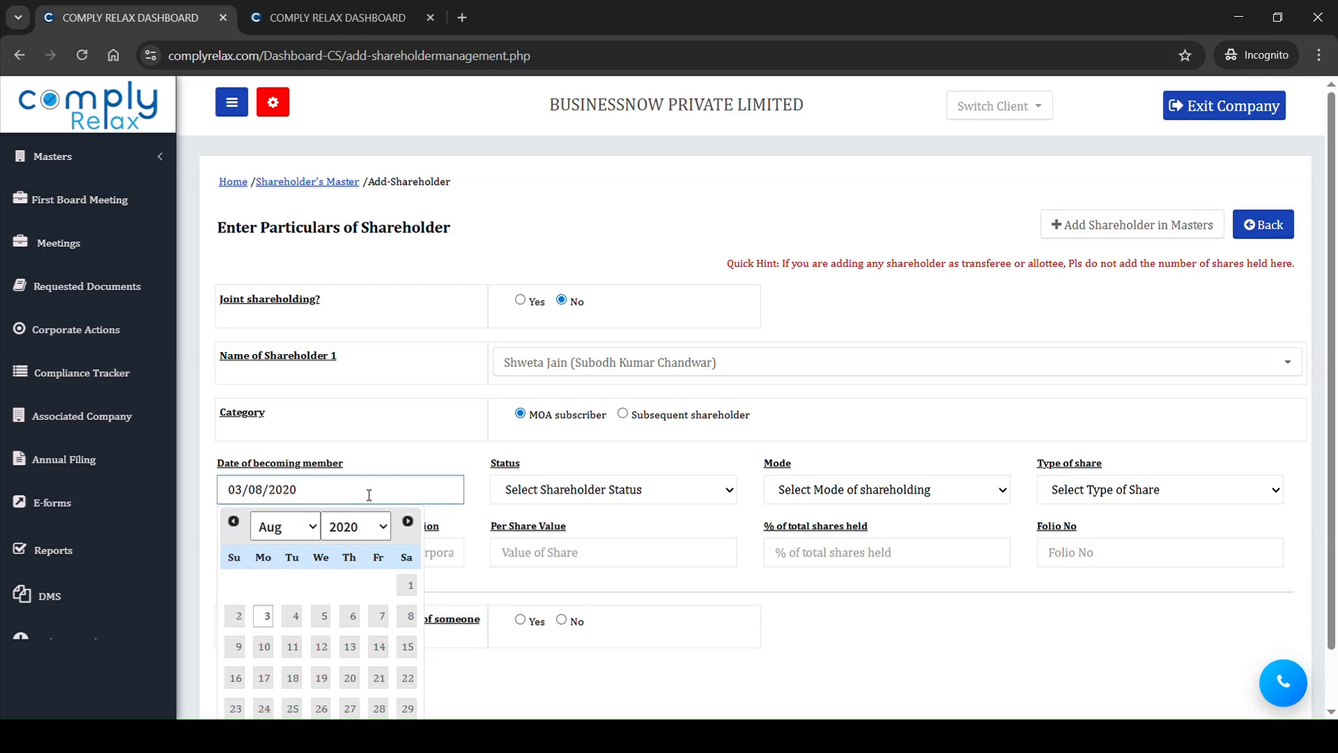
left_click(628, 502)
left_click(639, 561)
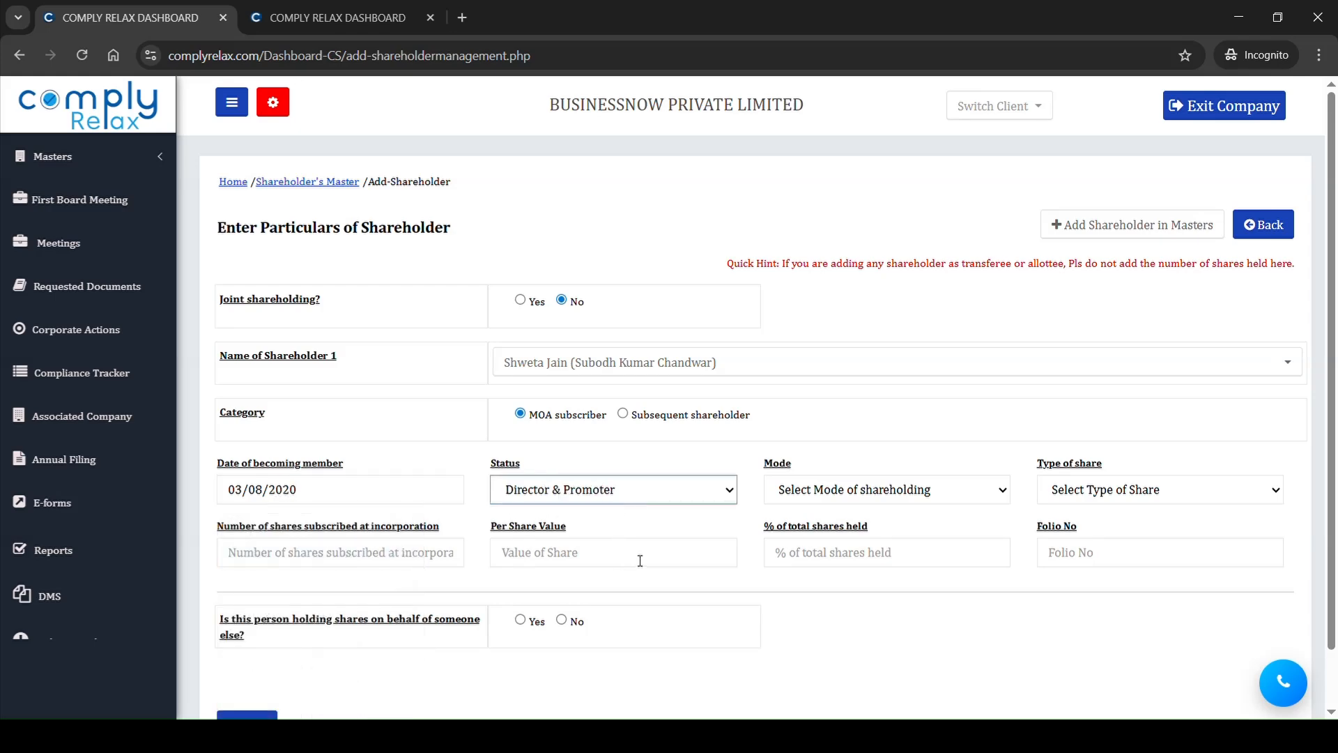
left_click(888, 491)
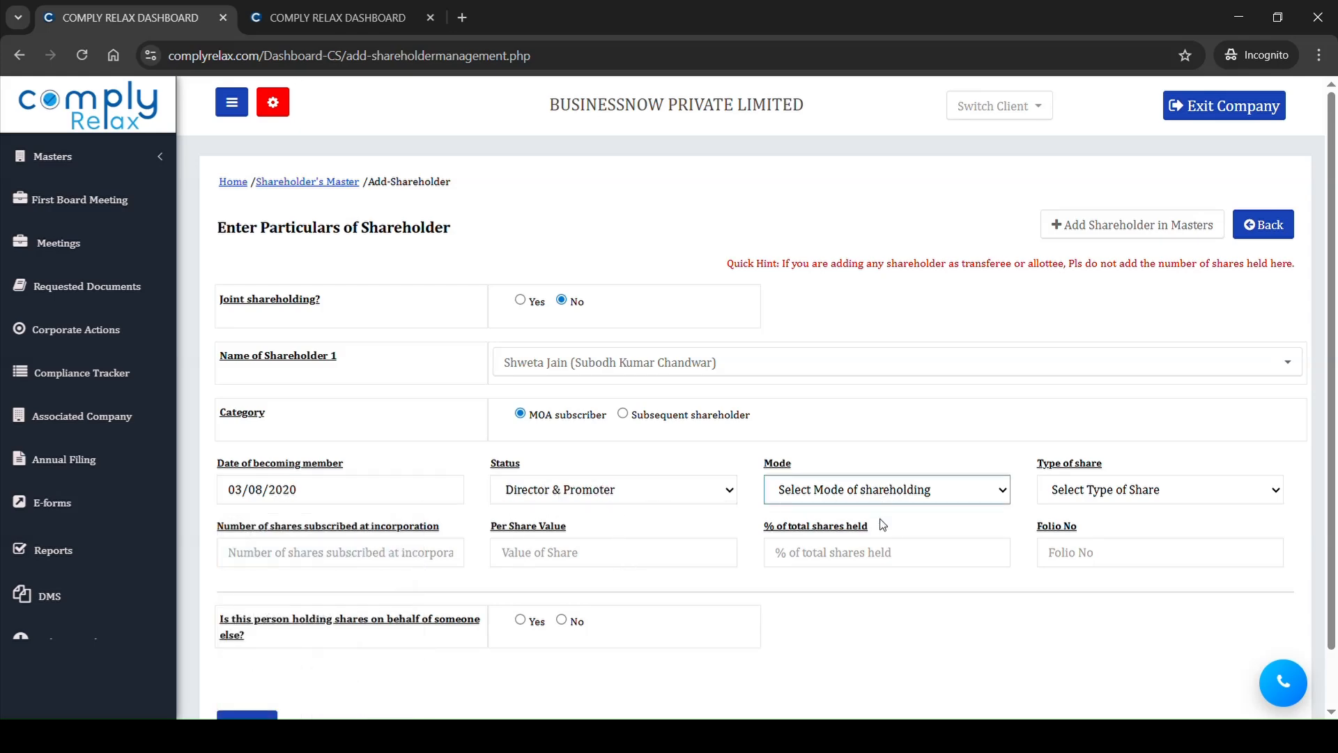
left_click(885, 555)
left_click(1136, 495)
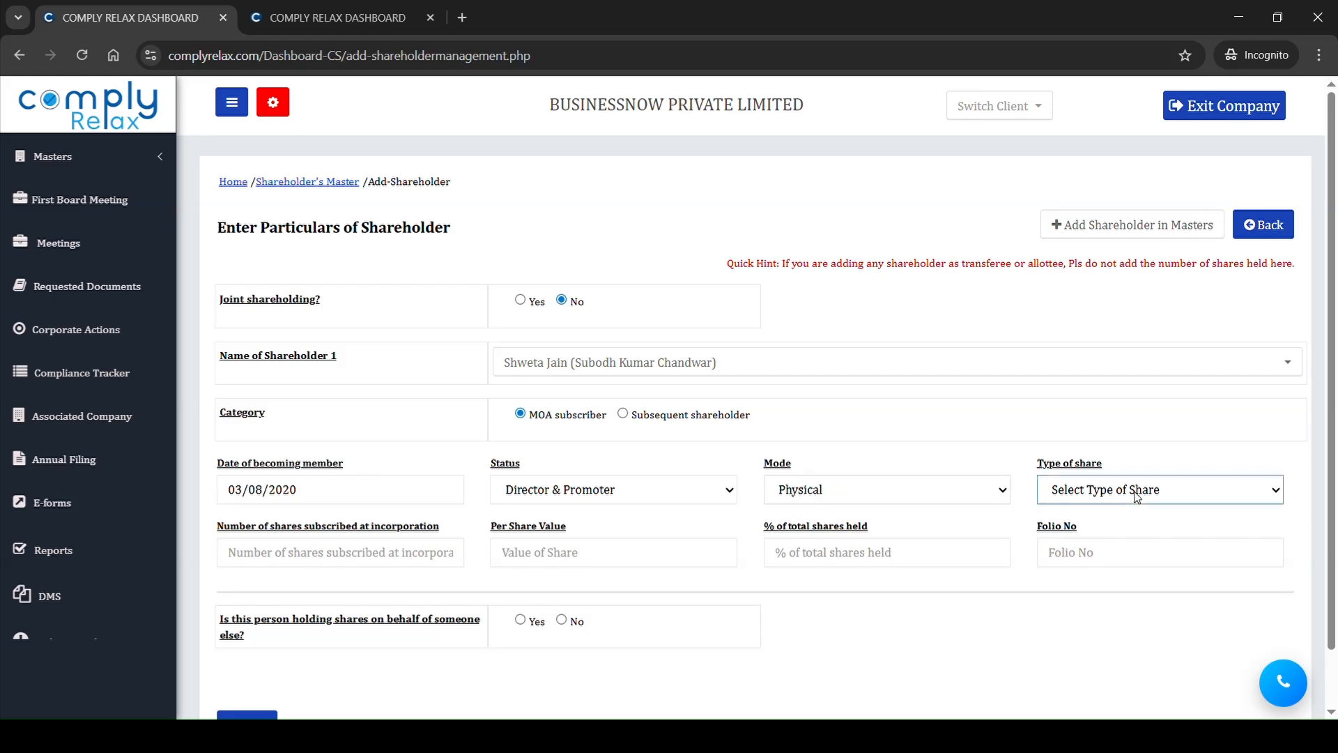
left_click(1115, 548)
Step: Enter 5000 shares subscribed at incorporation and the folio number, answer No to holding shares for someone else, and submit the shareholder
left_click(399, 563)
type("5000")
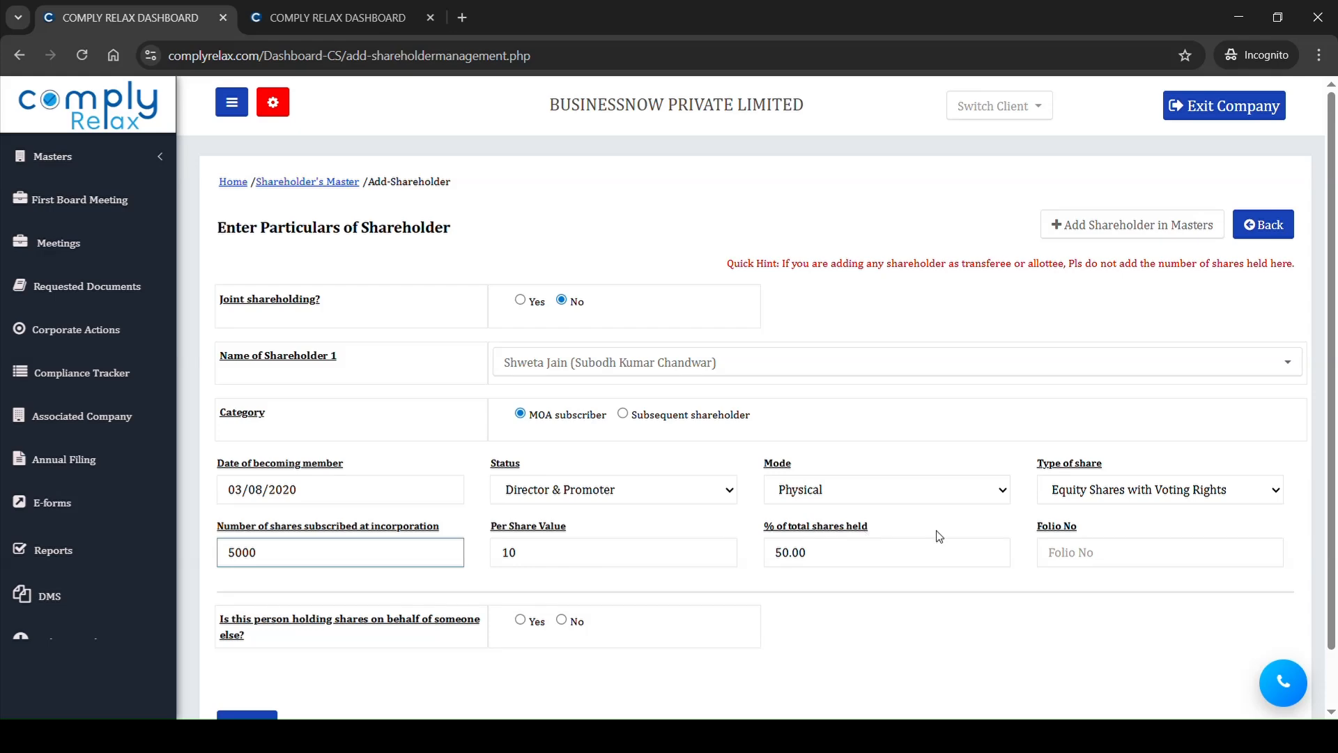
left_click(1110, 562)
type("02")
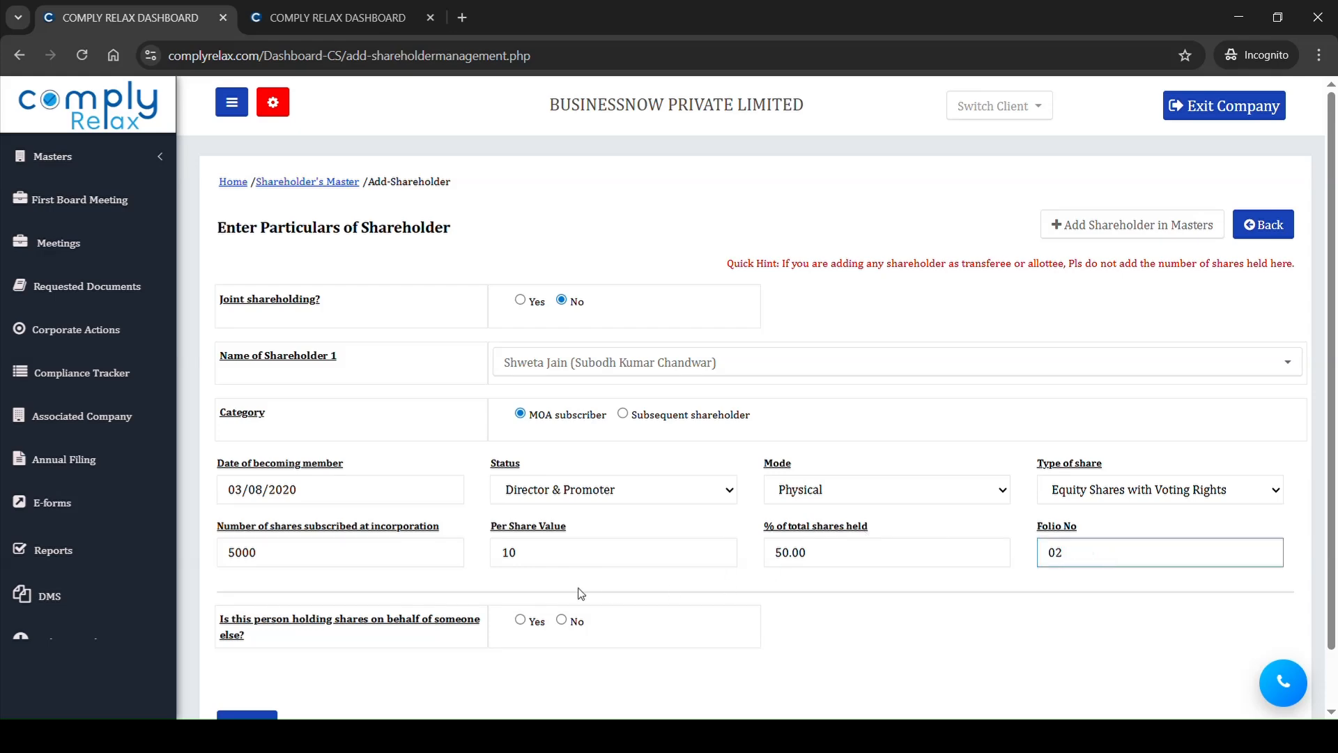
left_click(576, 627)
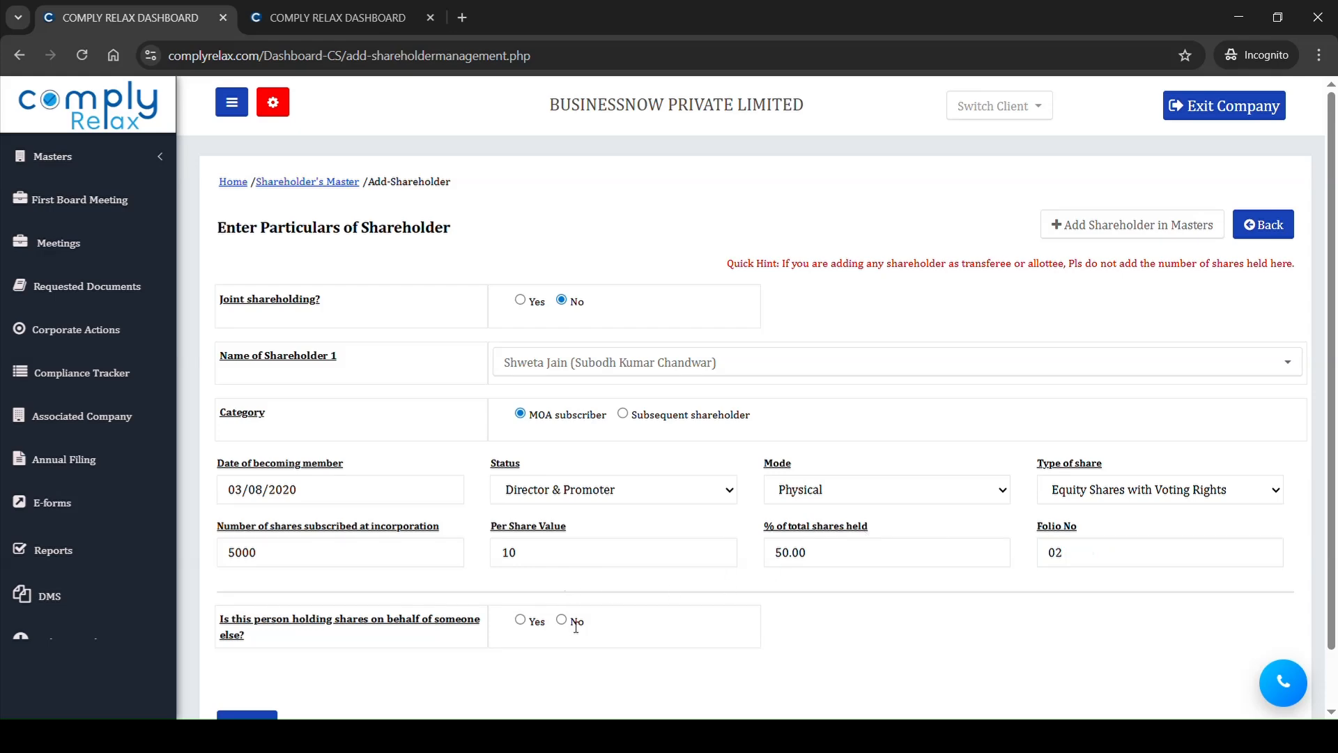
left_click(561, 621)
scroll(563, 626, "down", 1)
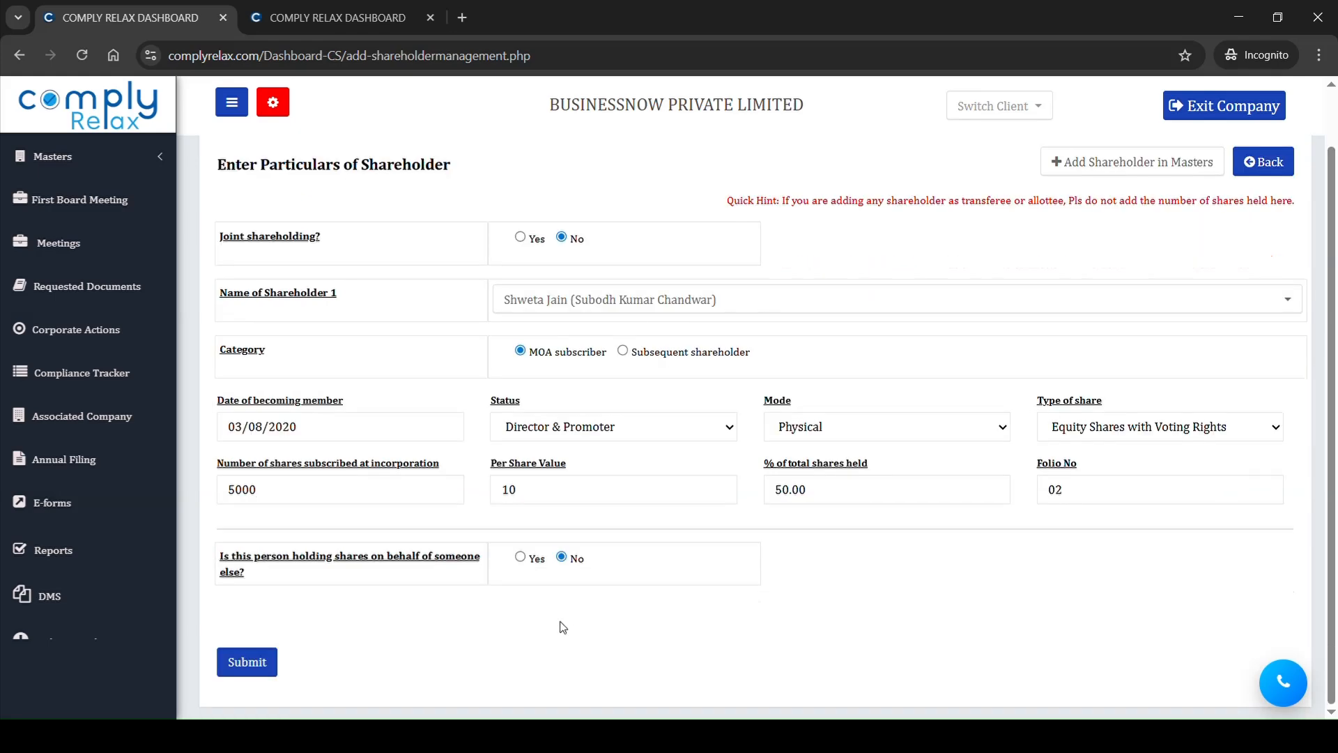
left_click(257, 659)
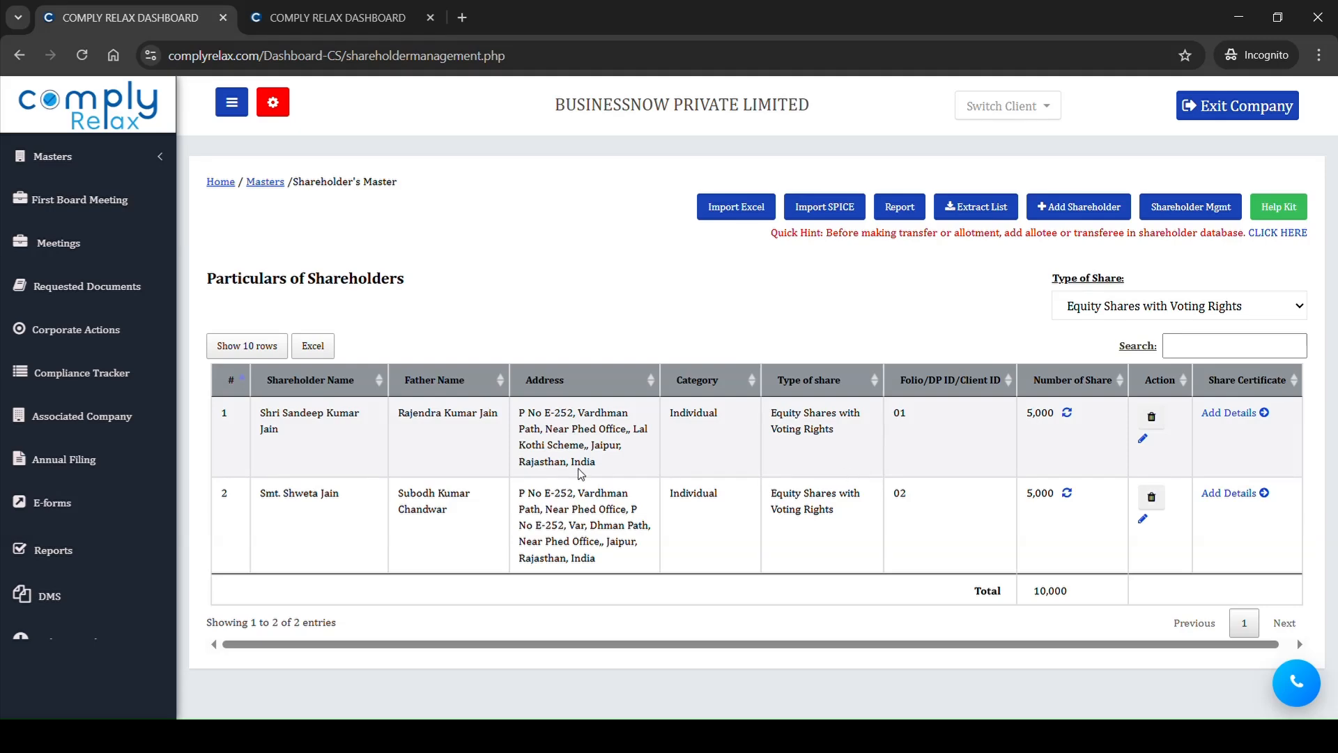
left_click_drag(517, 433, 834, 513)
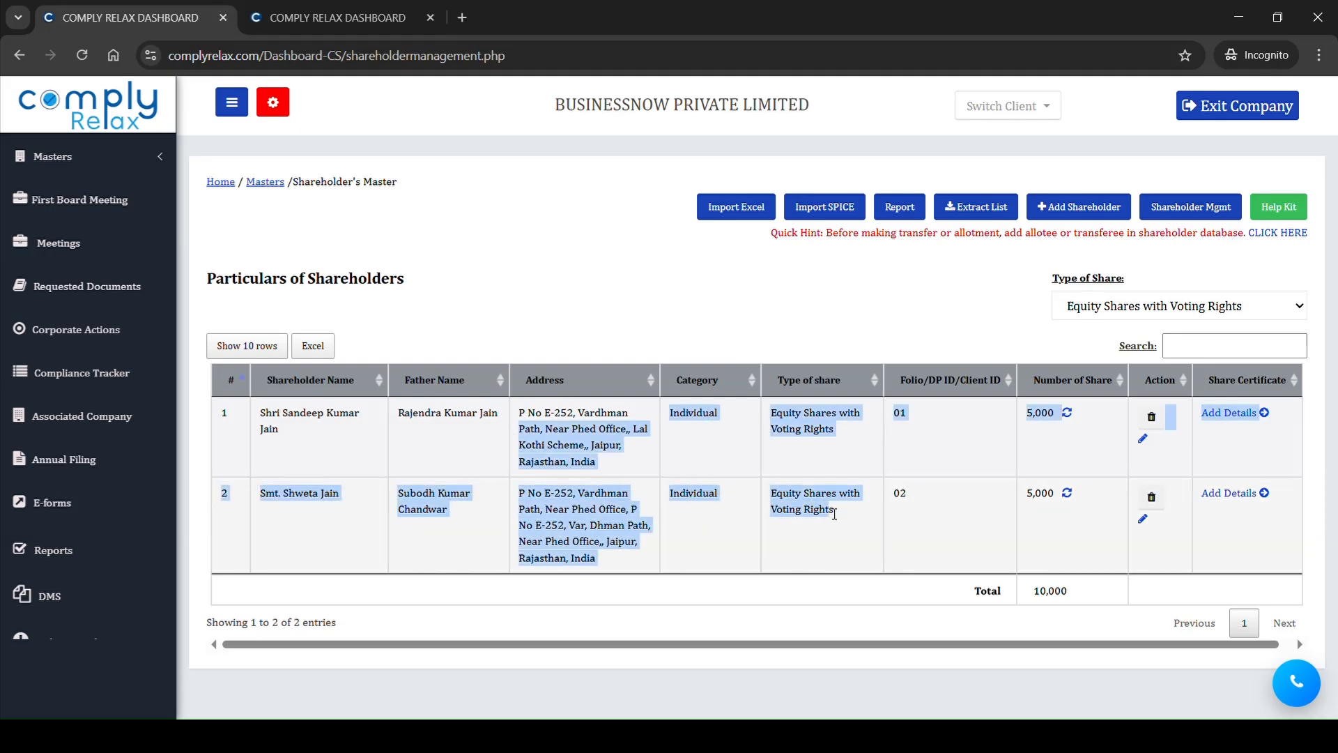
left_click(834, 513)
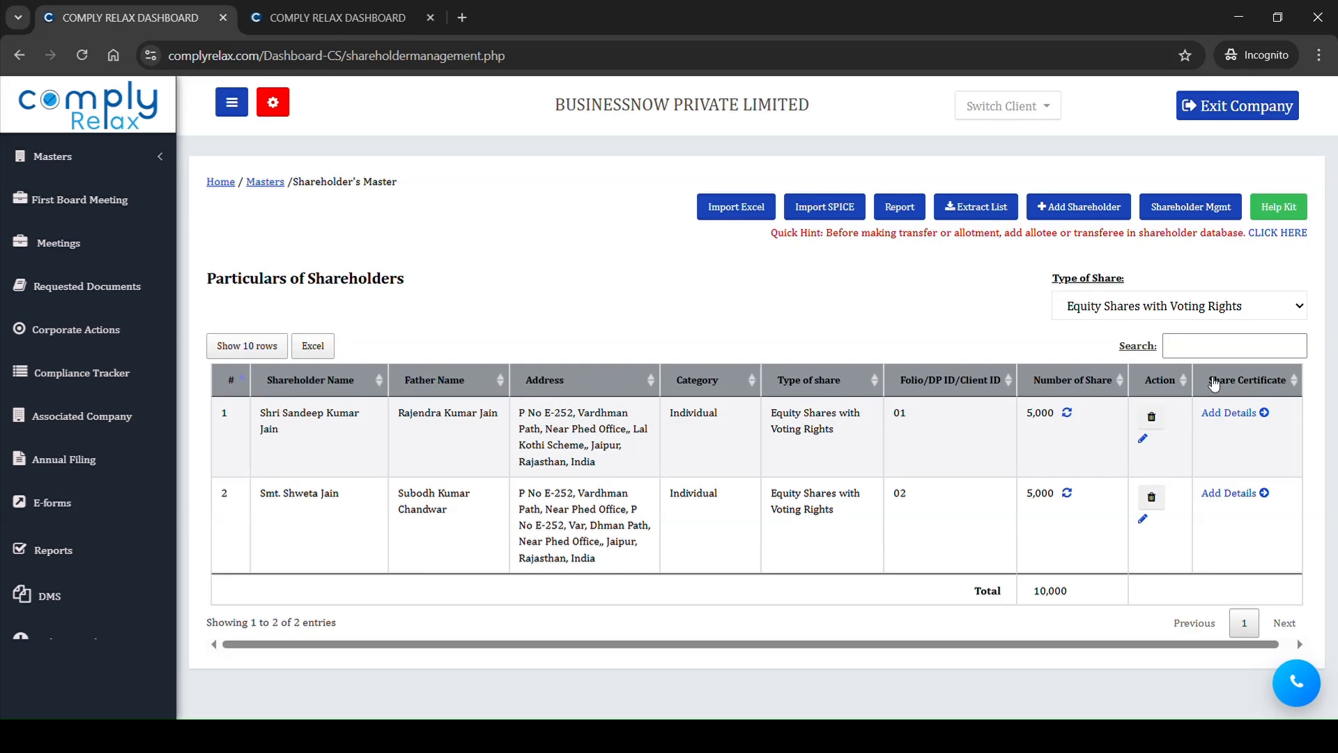
left_click(1279, 383)
left_click_drag(1200, 416, 1254, 423)
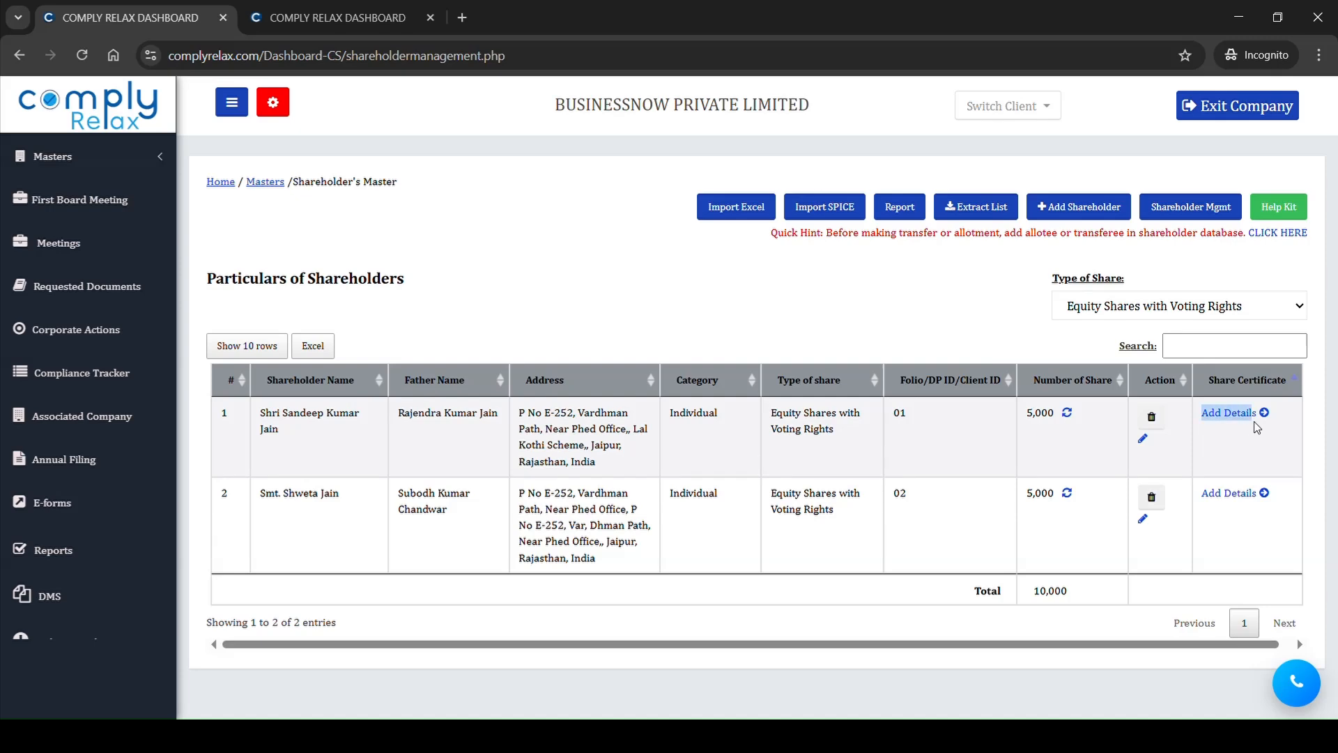
left_click(1235, 511)
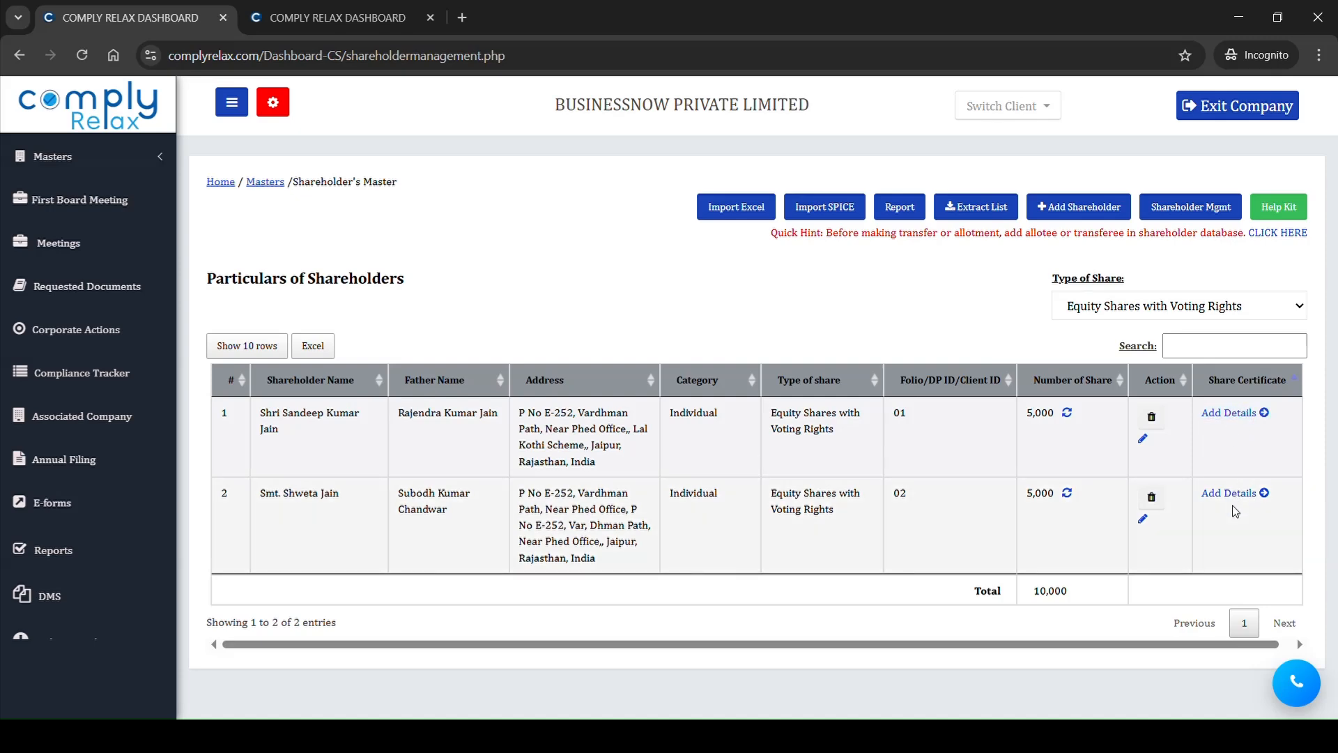
Step: Add share certificate details for the first shareholder and set the date of issue to 01/09/2020
left_click(1232, 413)
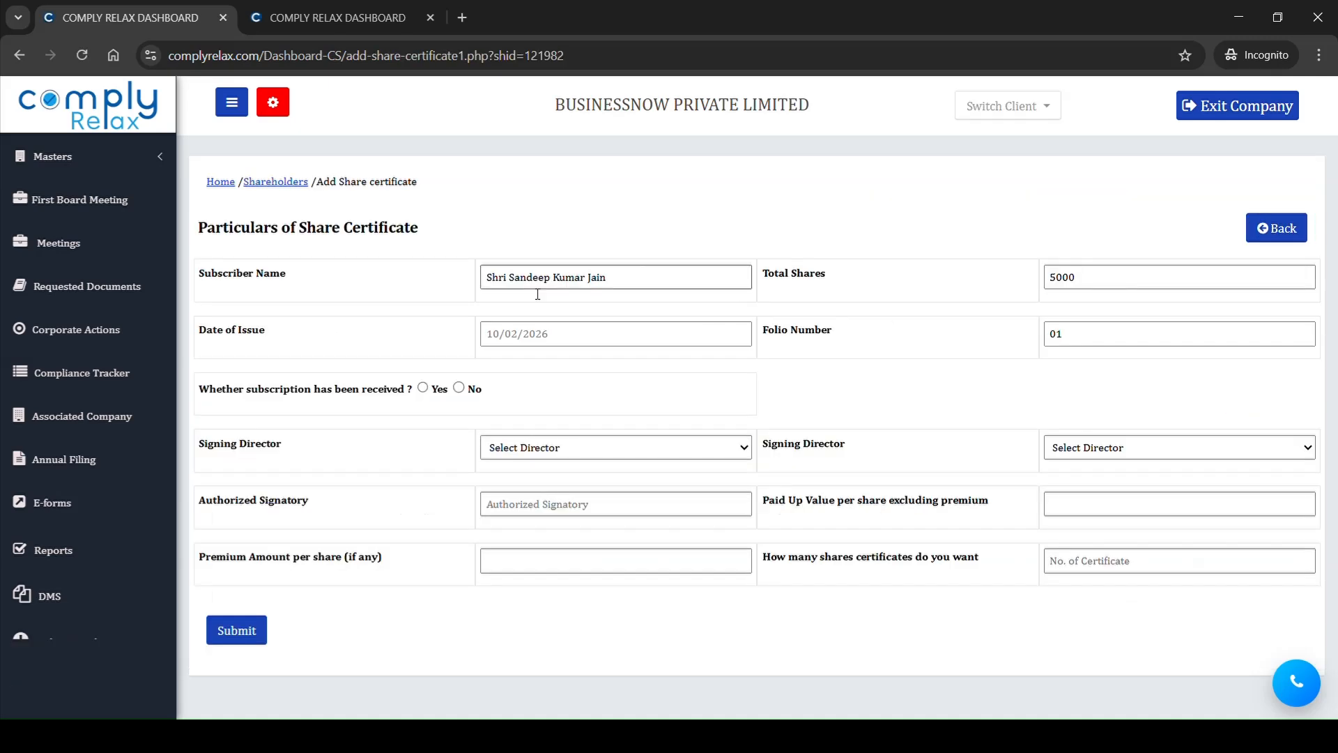
left_click(520, 349)
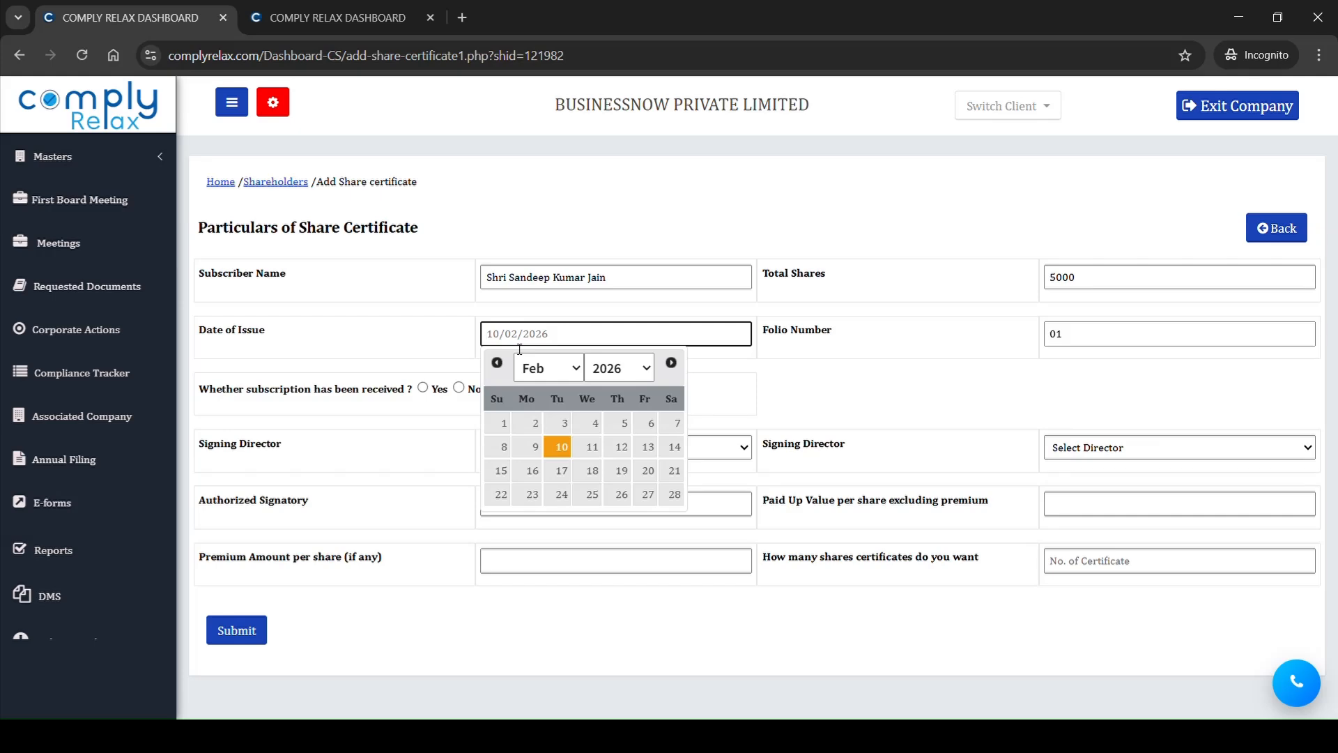
type("01/09/2020")
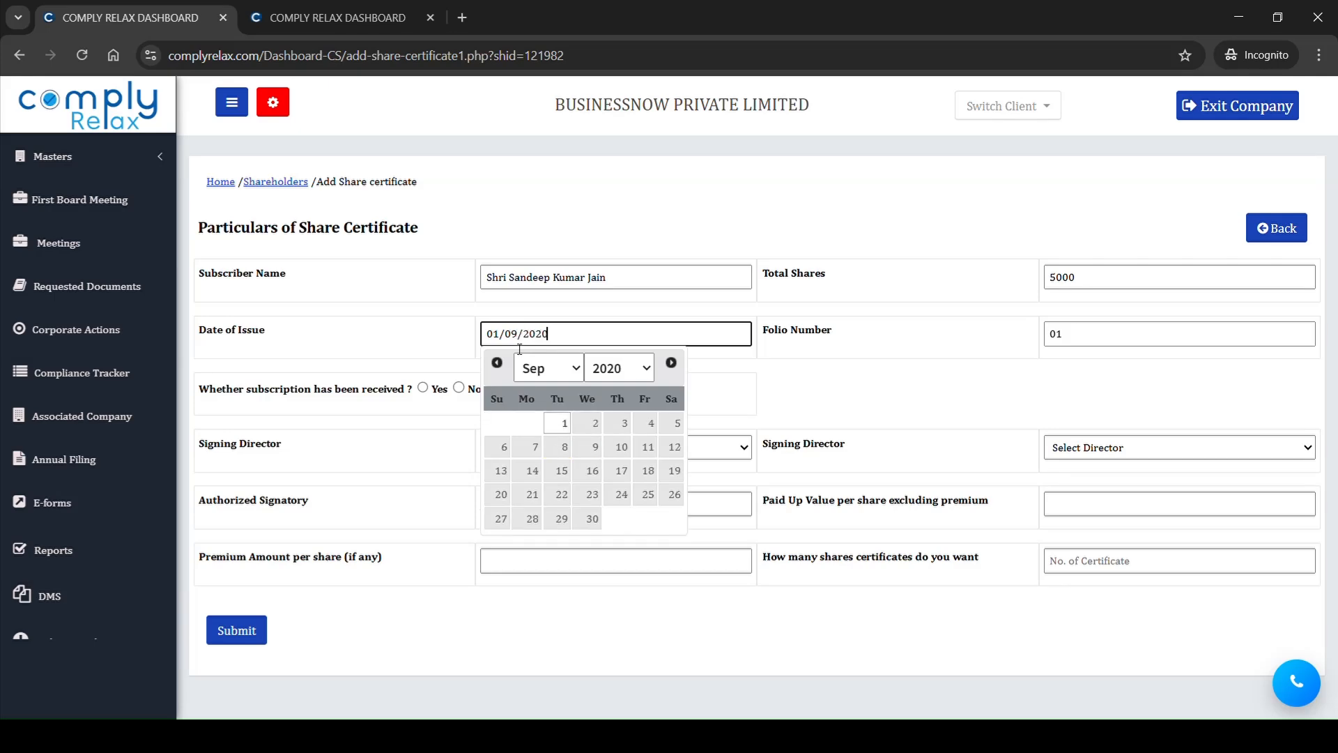
left_click(948, 403)
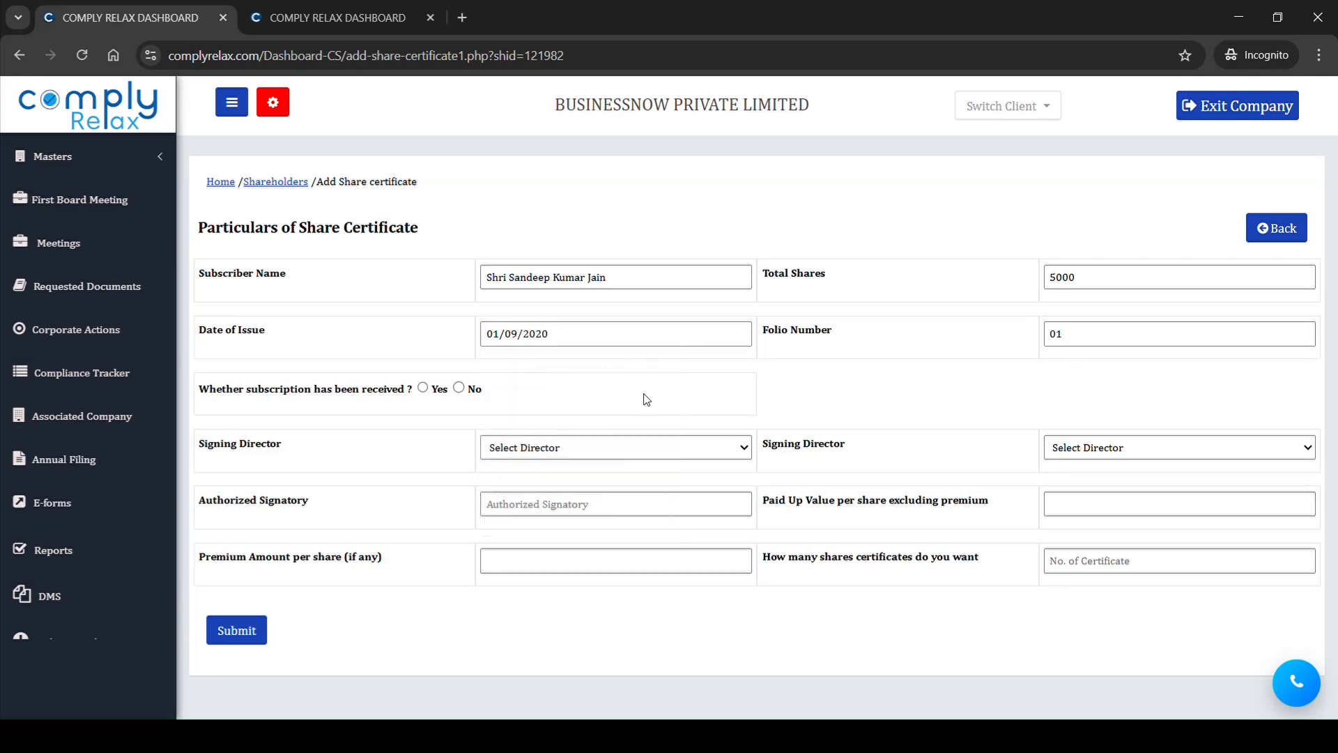
Step: Mark the subscription as received, with date of receipt 01/09/2020 and amount received 50000
left_click(423, 388)
left_click(553, 341)
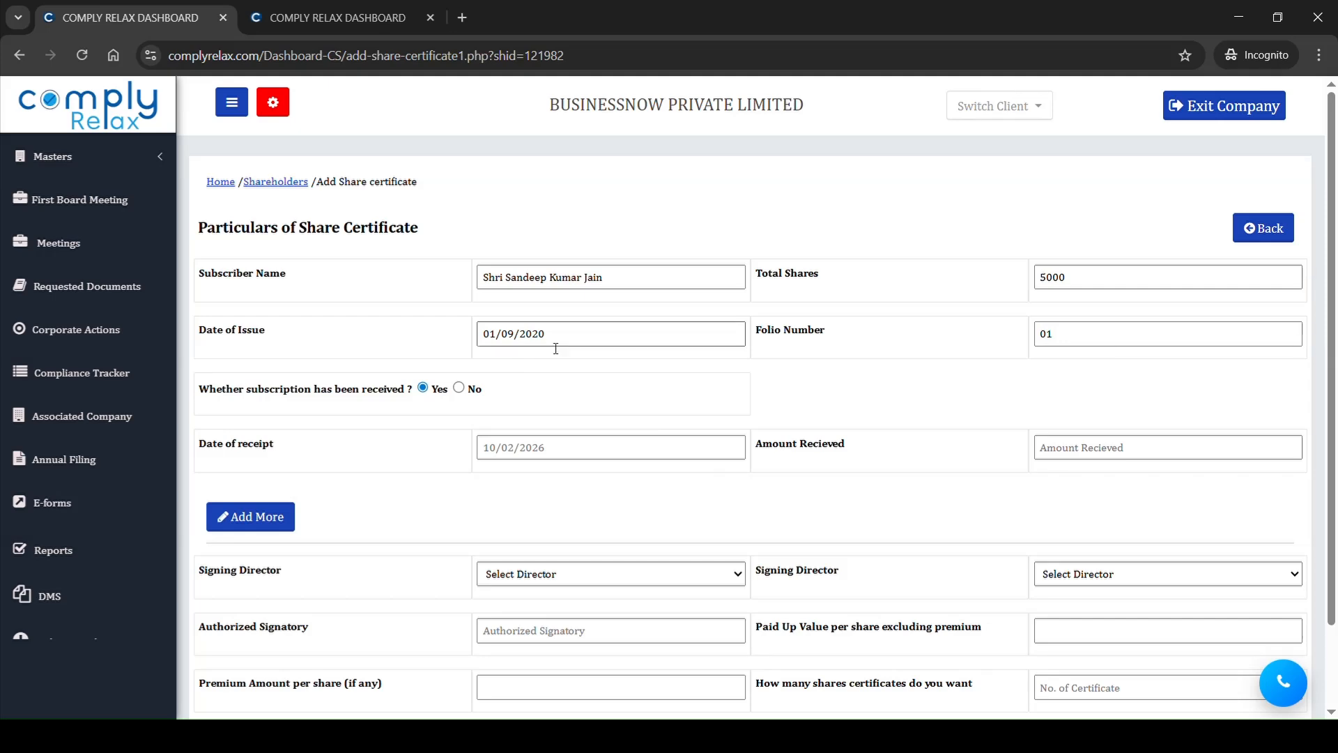
left_click_drag(551, 335, 468, 336)
key("ctrl+c")
left_click_drag(382, 337, 541, 464)
left_click(548, 459)
key("ctrl+a")
key("ctrl+v")
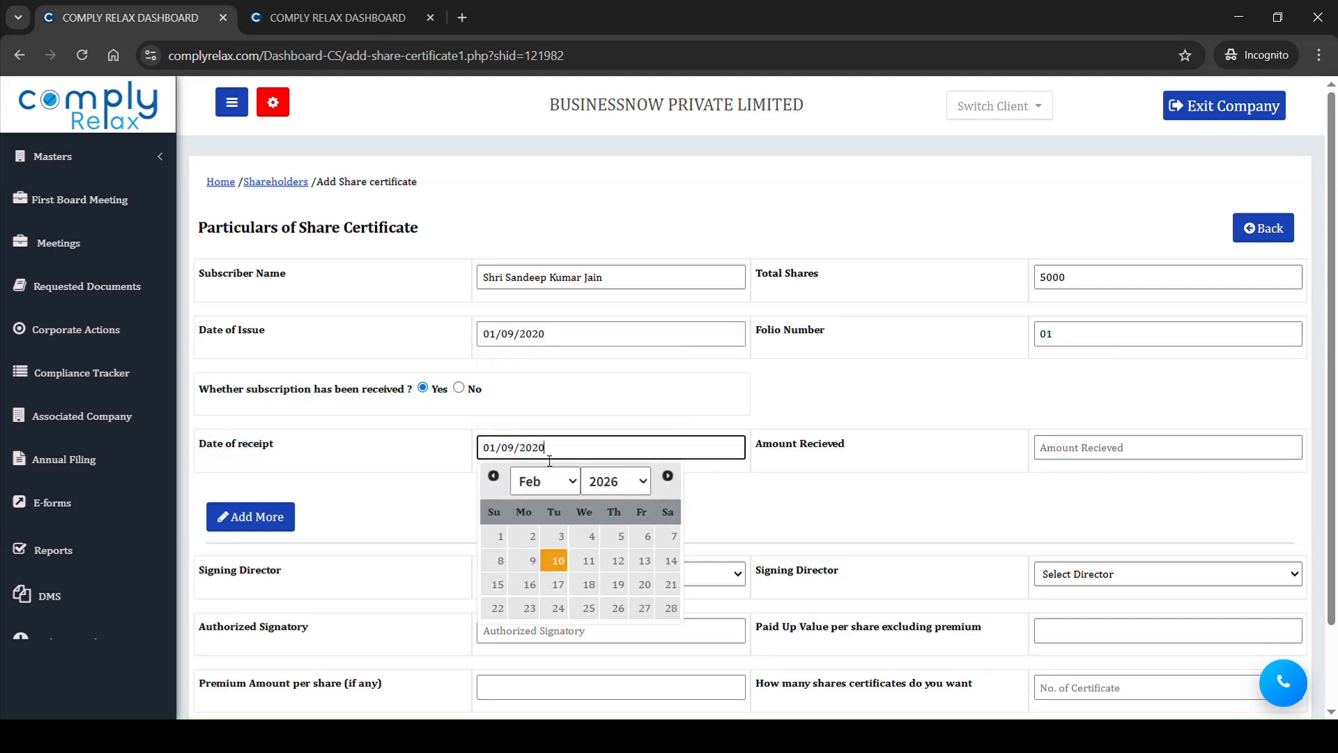
left_click(1082, 450)
type("50000")
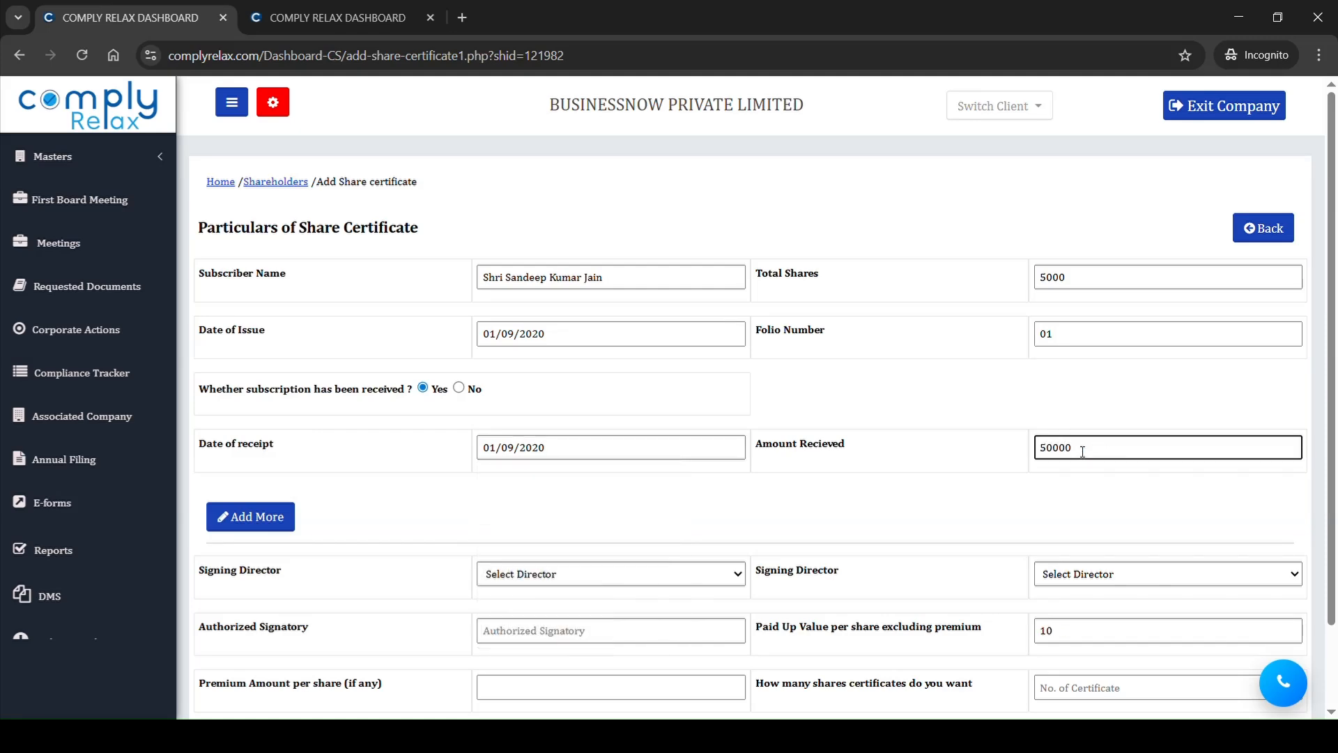
Step: Request 2 share certificates, set the first certificate's denomination to 2500 shares, and submit the certificate details
scroll(1082, 451, "down", 2)
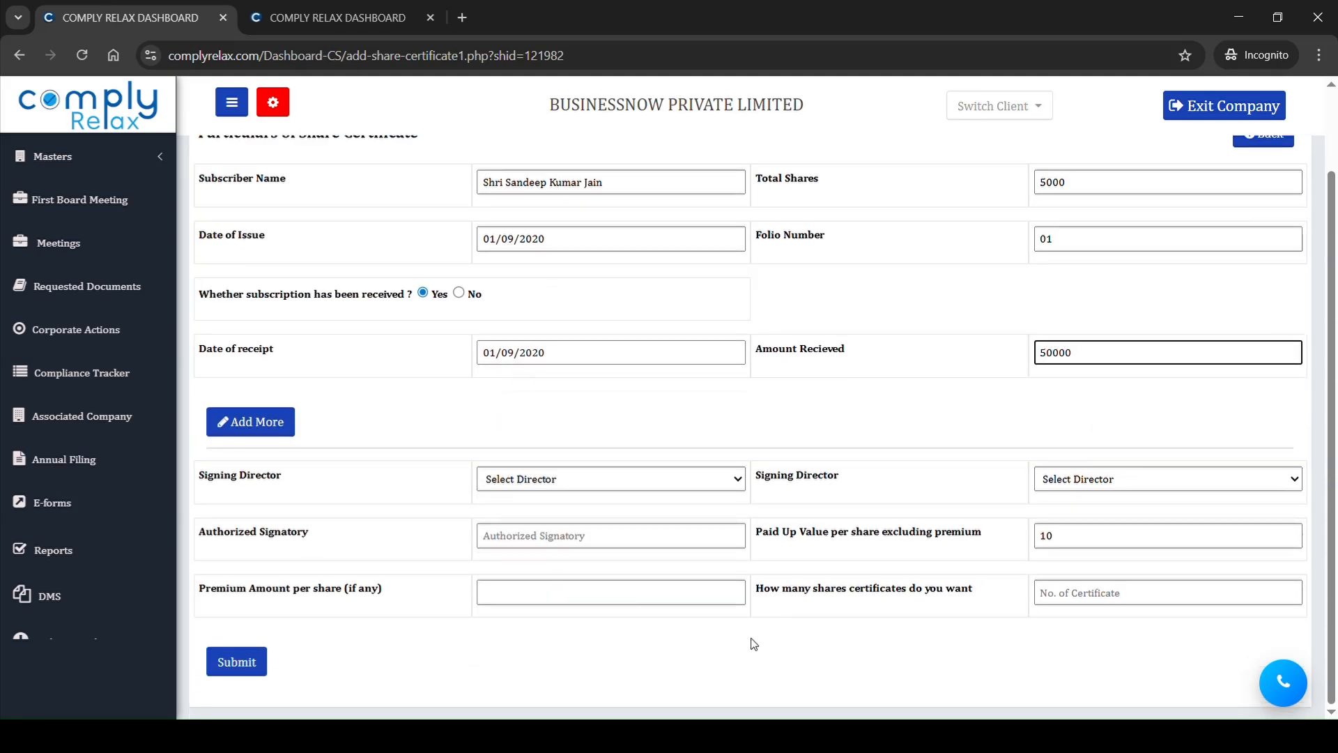
left_click_drag(249, 591, 357, 603)
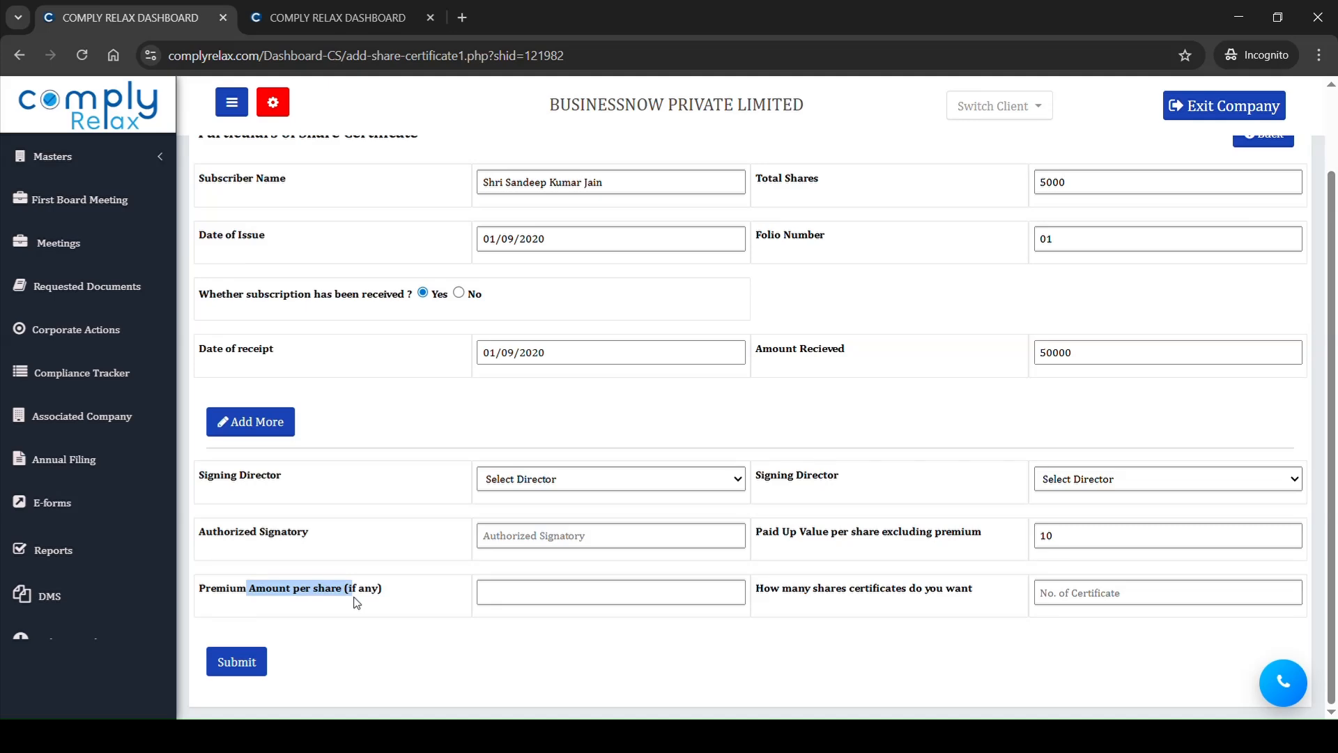
left_click(1122, 603)
type("2")
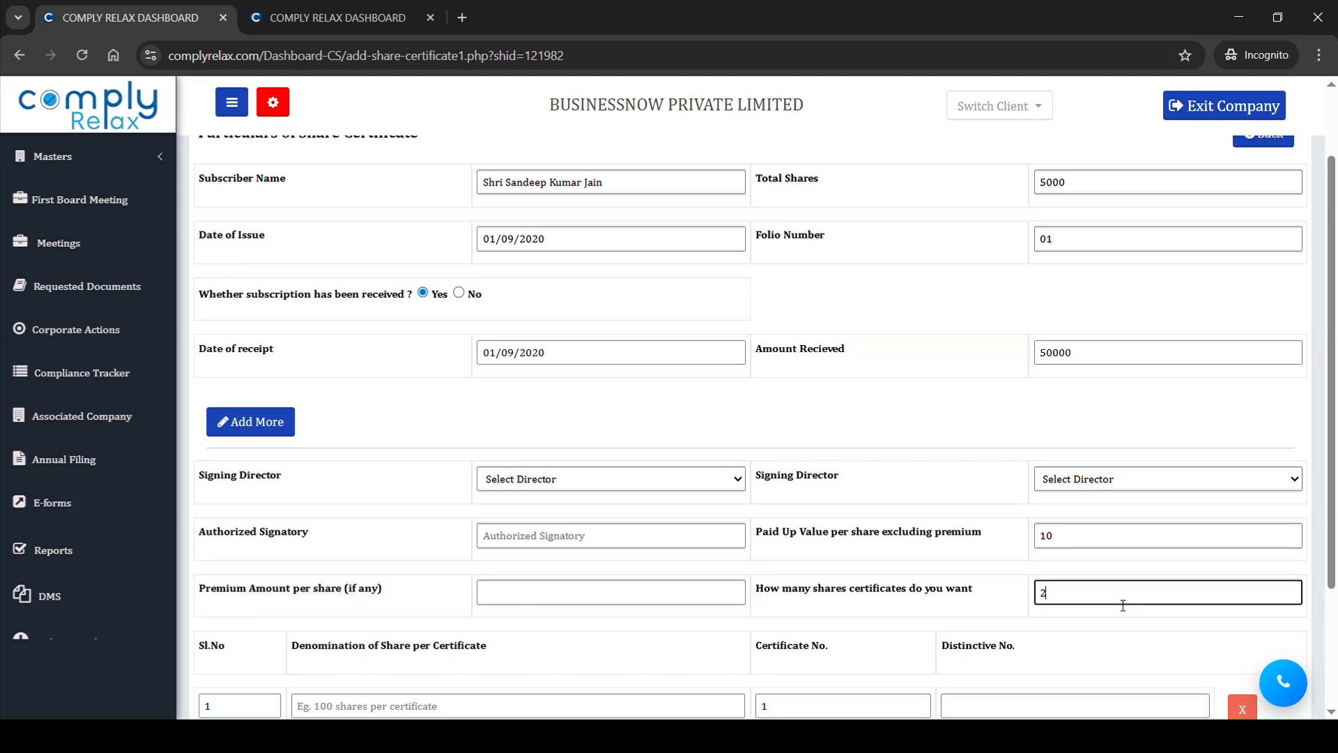
left_click(899, 586)
scroll(899, 586, "down", 2)
left_click(544, 542)
type("2500")
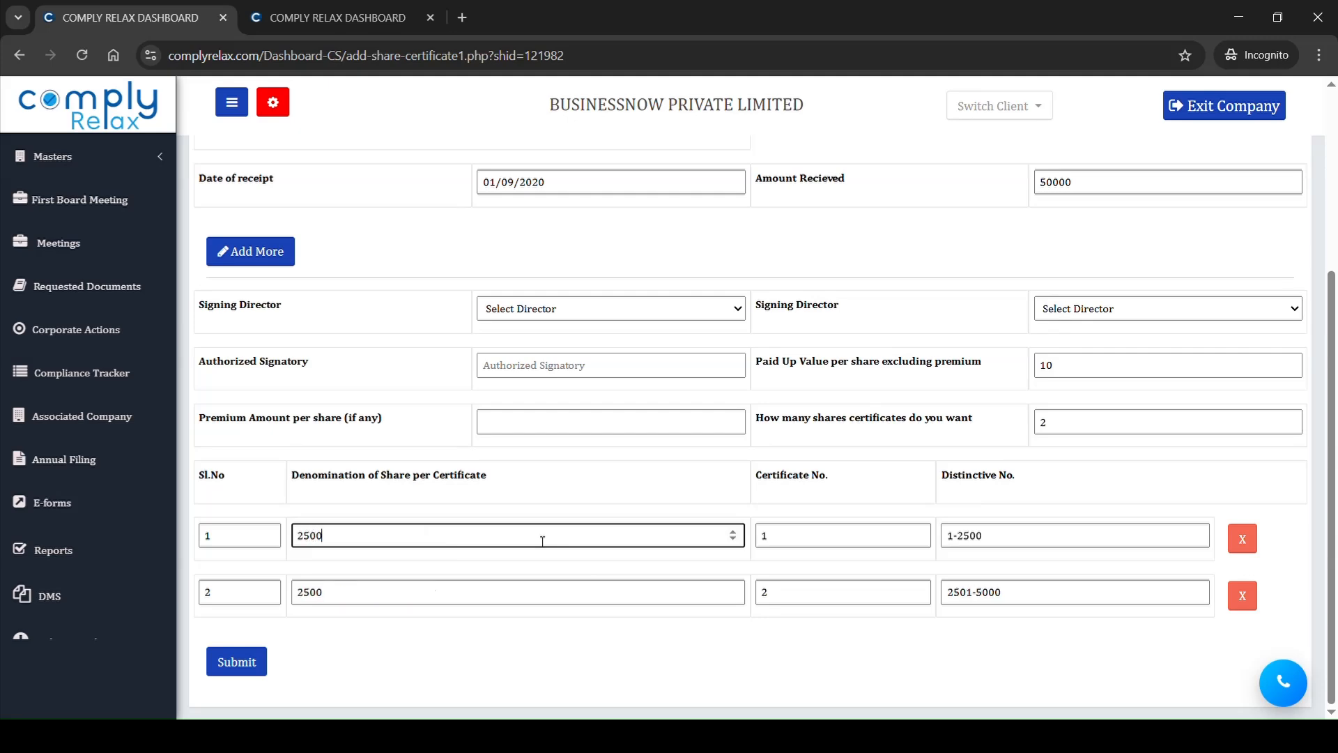
left_click(517, 476)
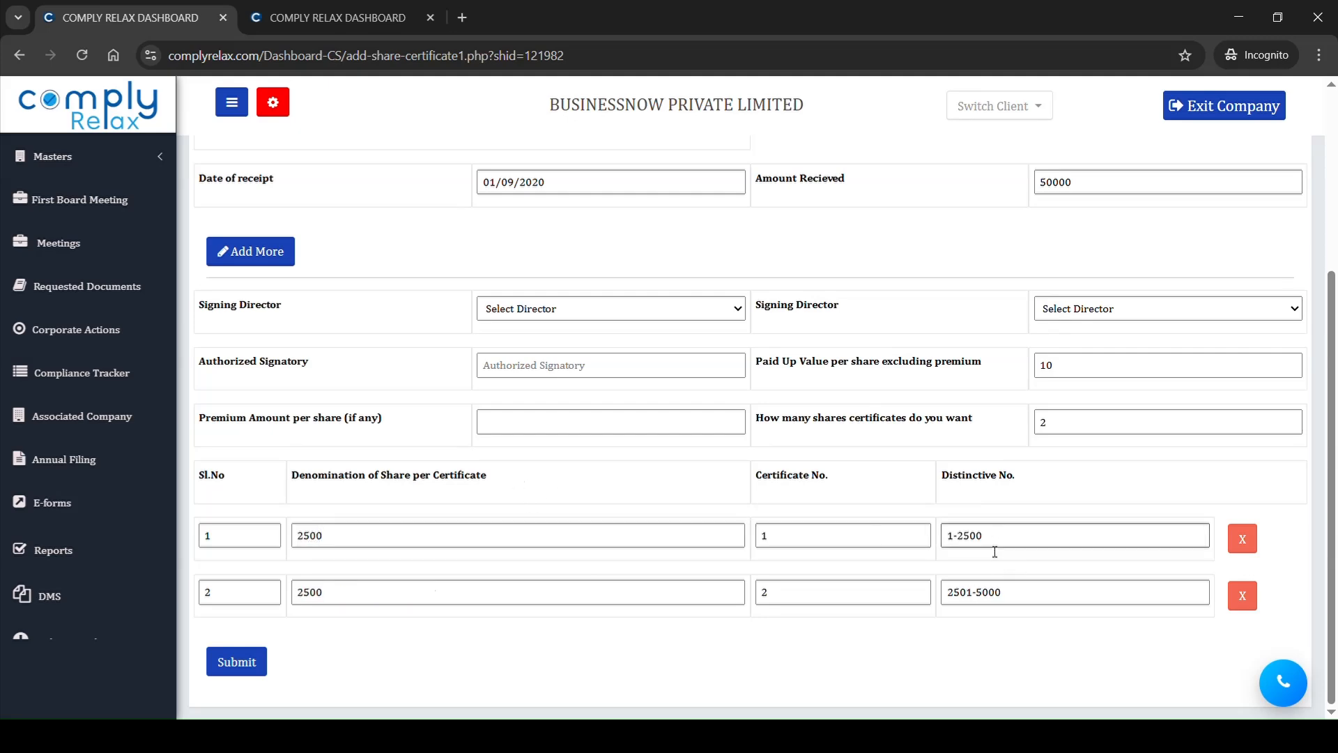
left_click_drag(949, 477, 1016, 598)
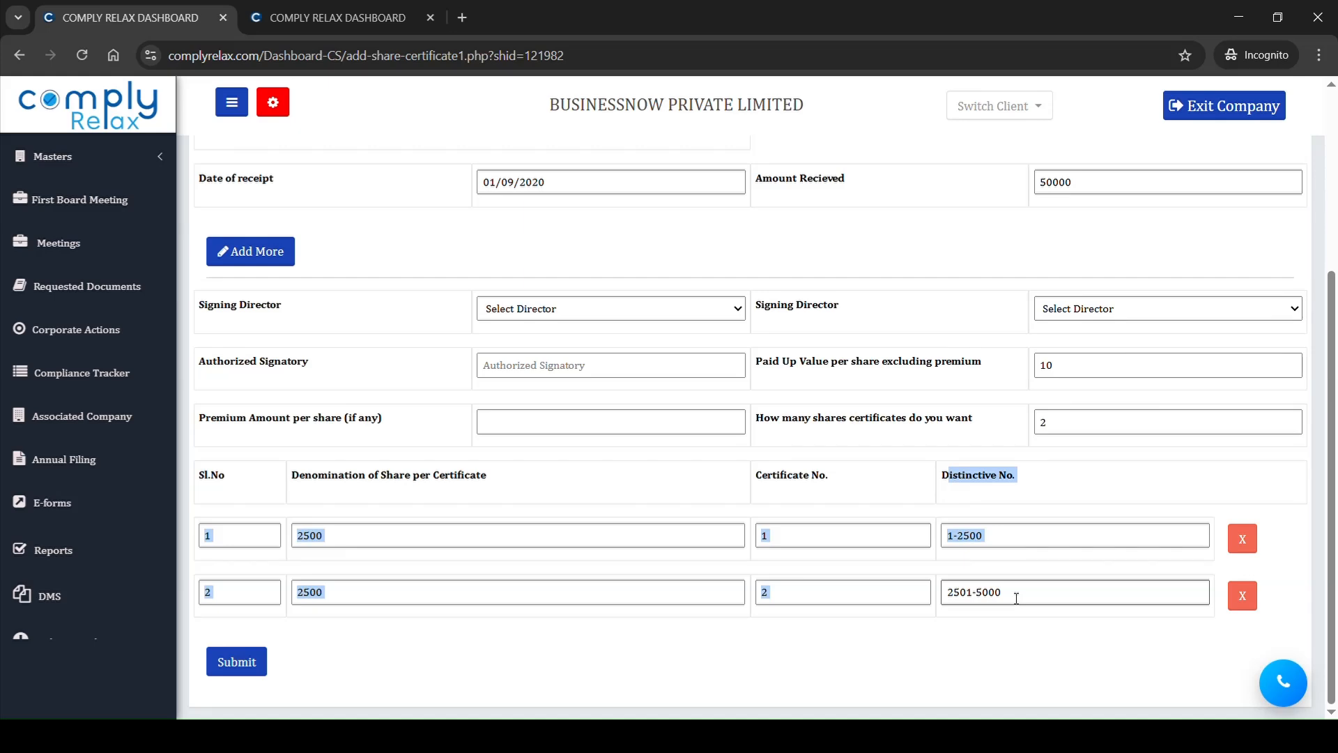
left_click(918, 628)
left_click(253, 658)
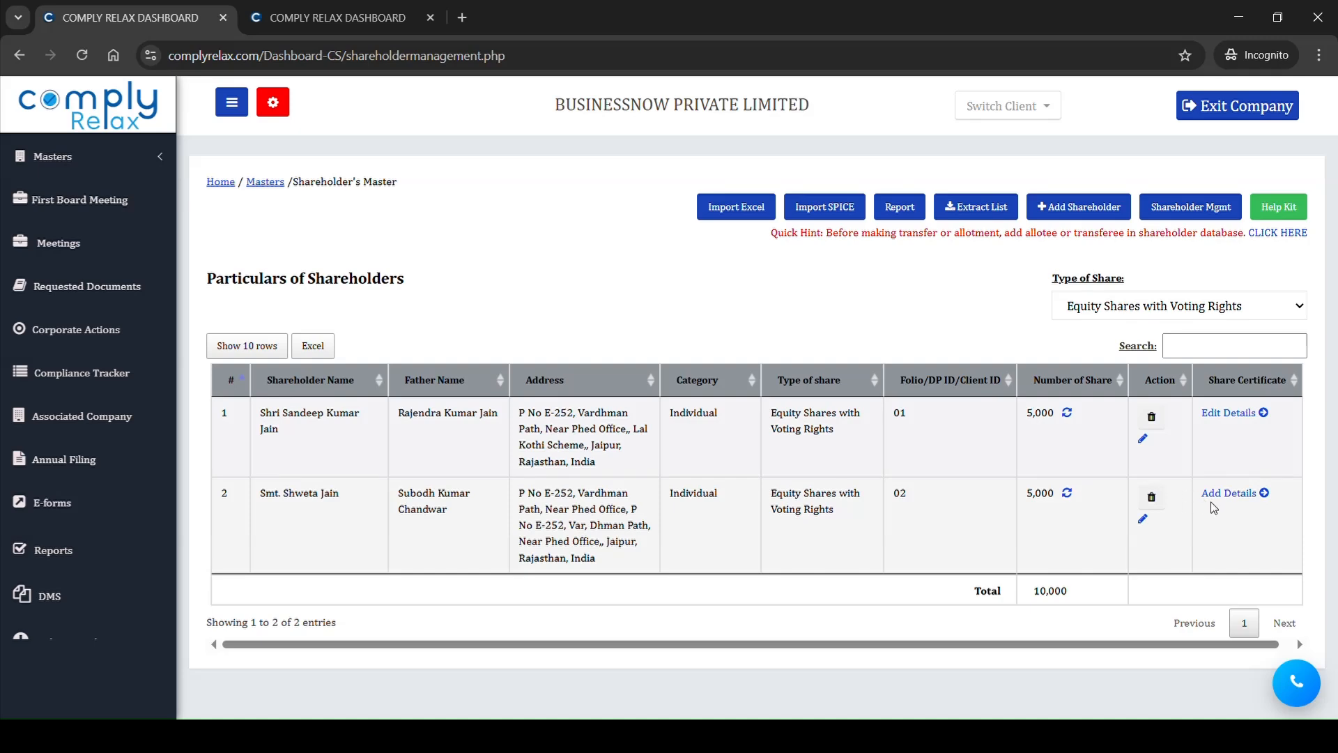
Step: Open the form for adding share certificate details for the second shareholder
left_click_drag(1195, 499, 1273, 502)
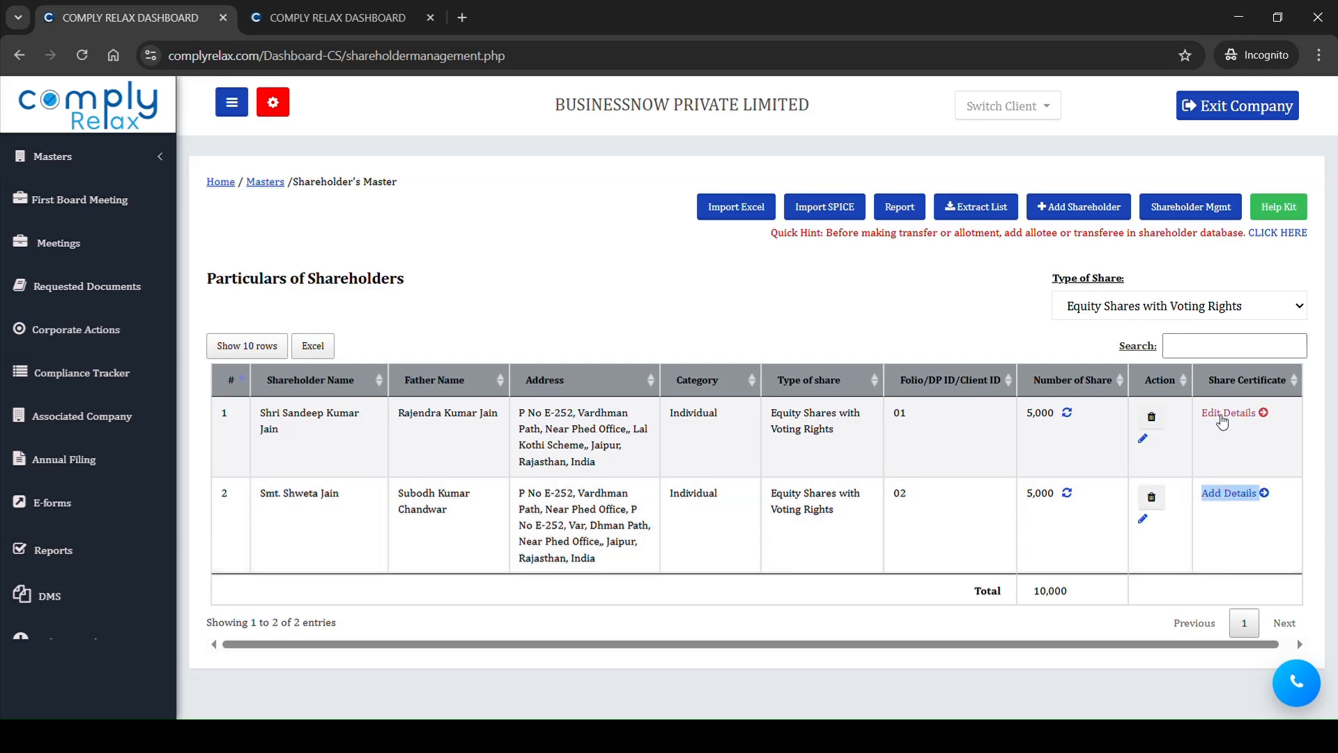
left_click(1218, 516)
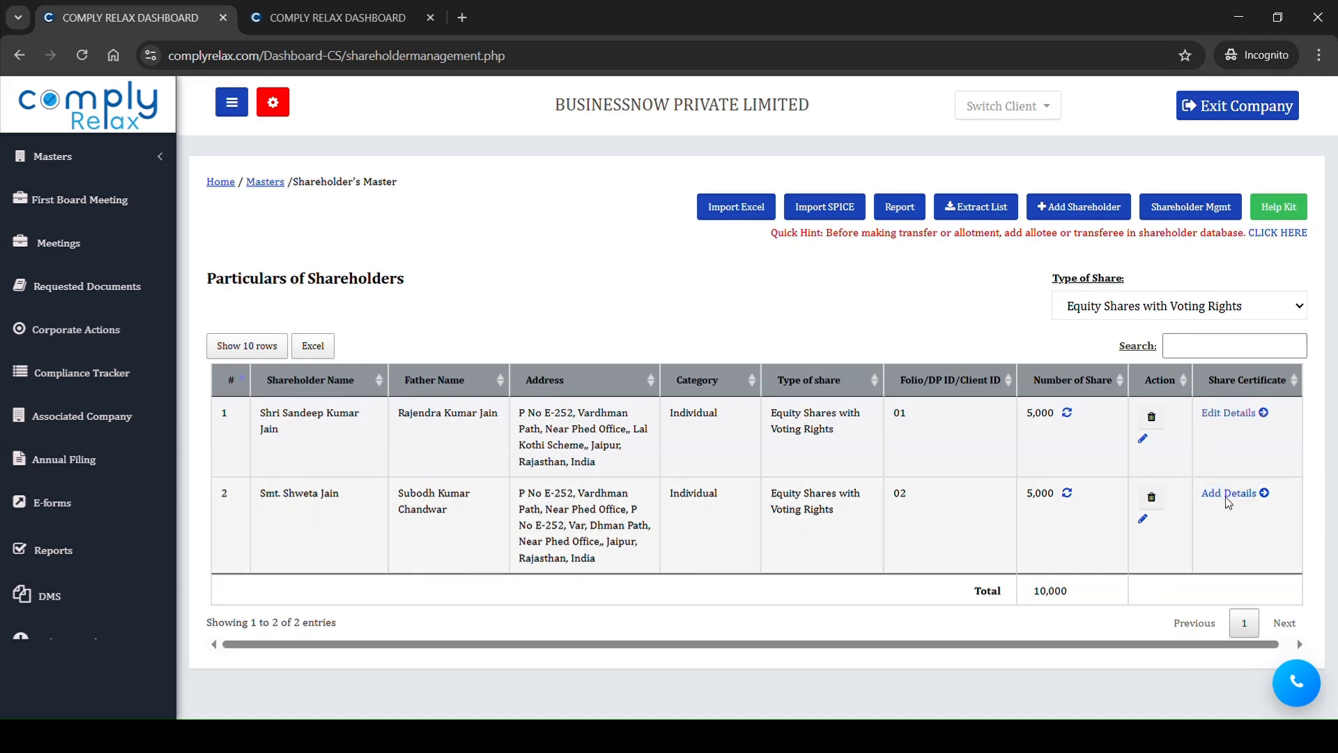
left_click(1232, 497)
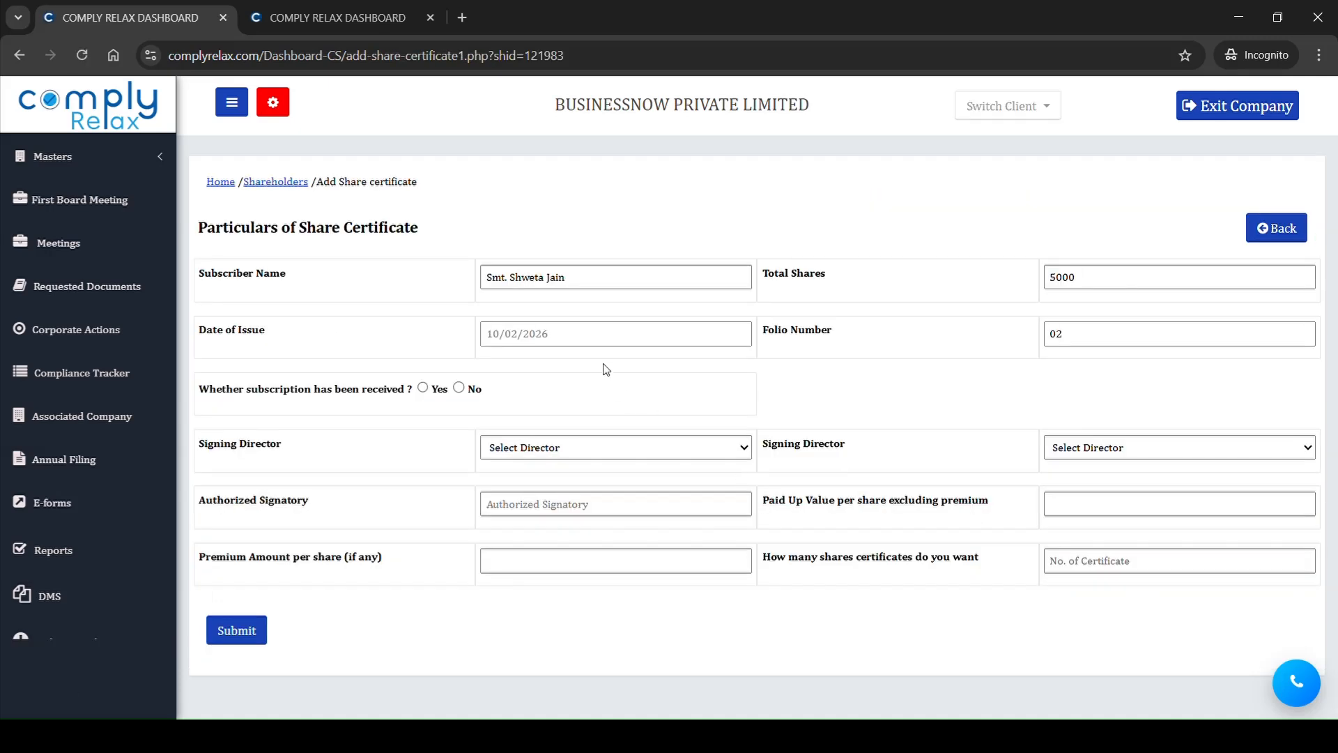
Step: Set the date of issue for the second shareholder's share certificates to 01/09/2020
left_click(592, 342)
key("ctrl+v")
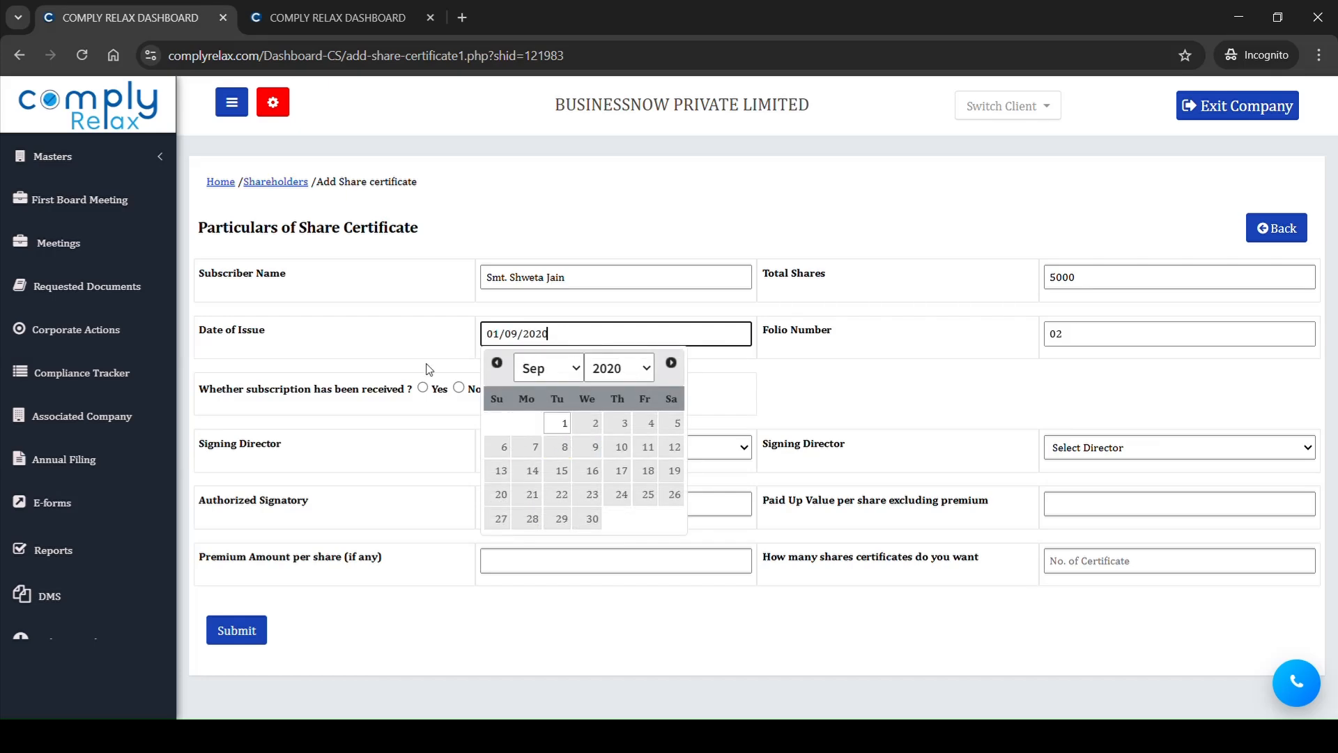
left_click(427, 363)
Step: Mark the second shareholder's subscription as received, with date of receipt 01/09/2020 and amount received 50000
left_click(423, 387)
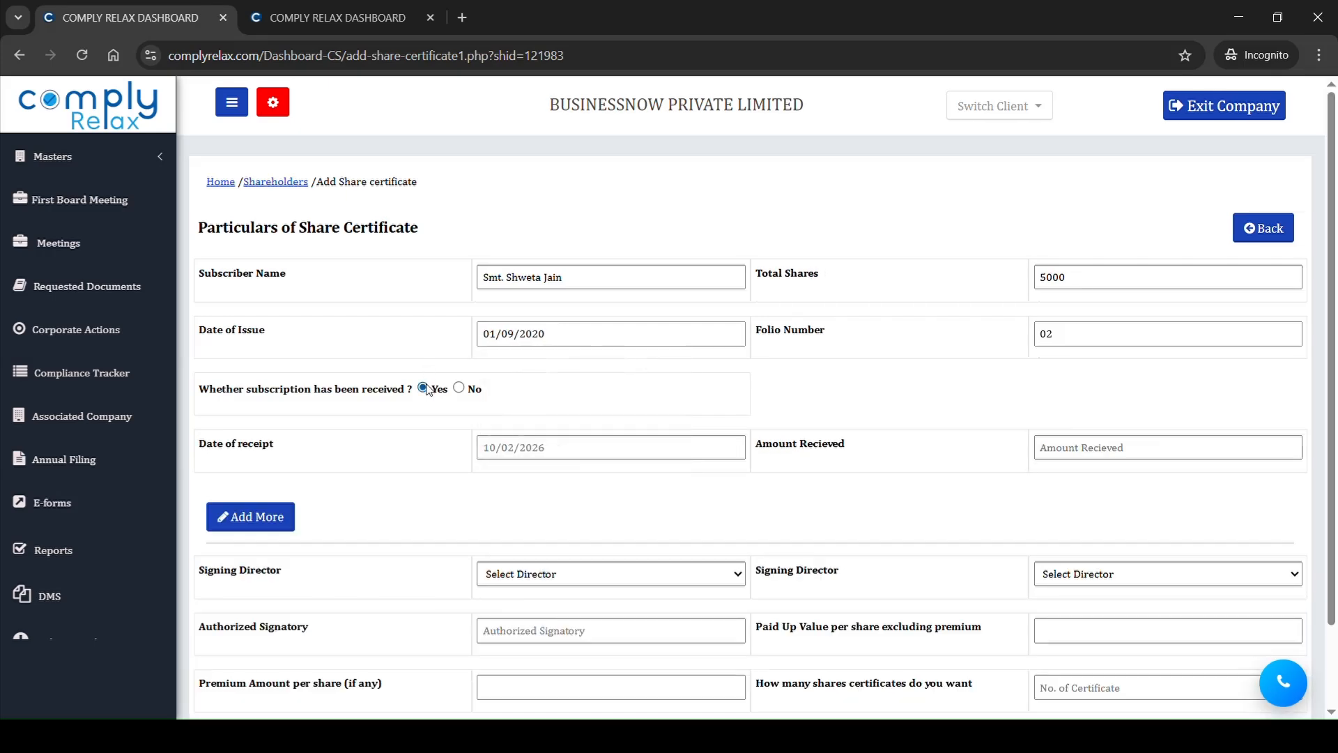
left_click(549, 458)
key("ctrl+v")
left_click(911, 513)
scroll(915, 512, "down", 2)
left_click(1105, 350)
type("5000")
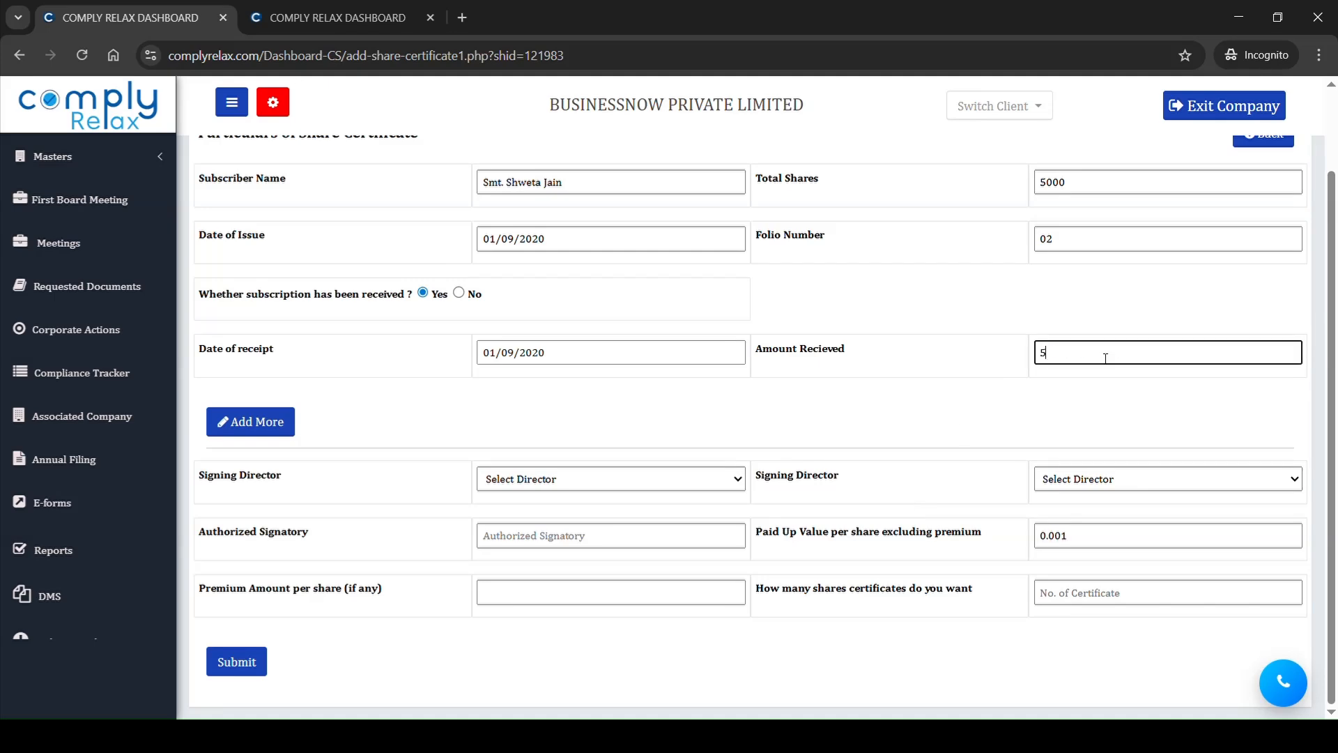
Step: Request 5 share certificates for the second shareholder and set each certificate's denomination to 1000 shares
left_click(1091, 594)
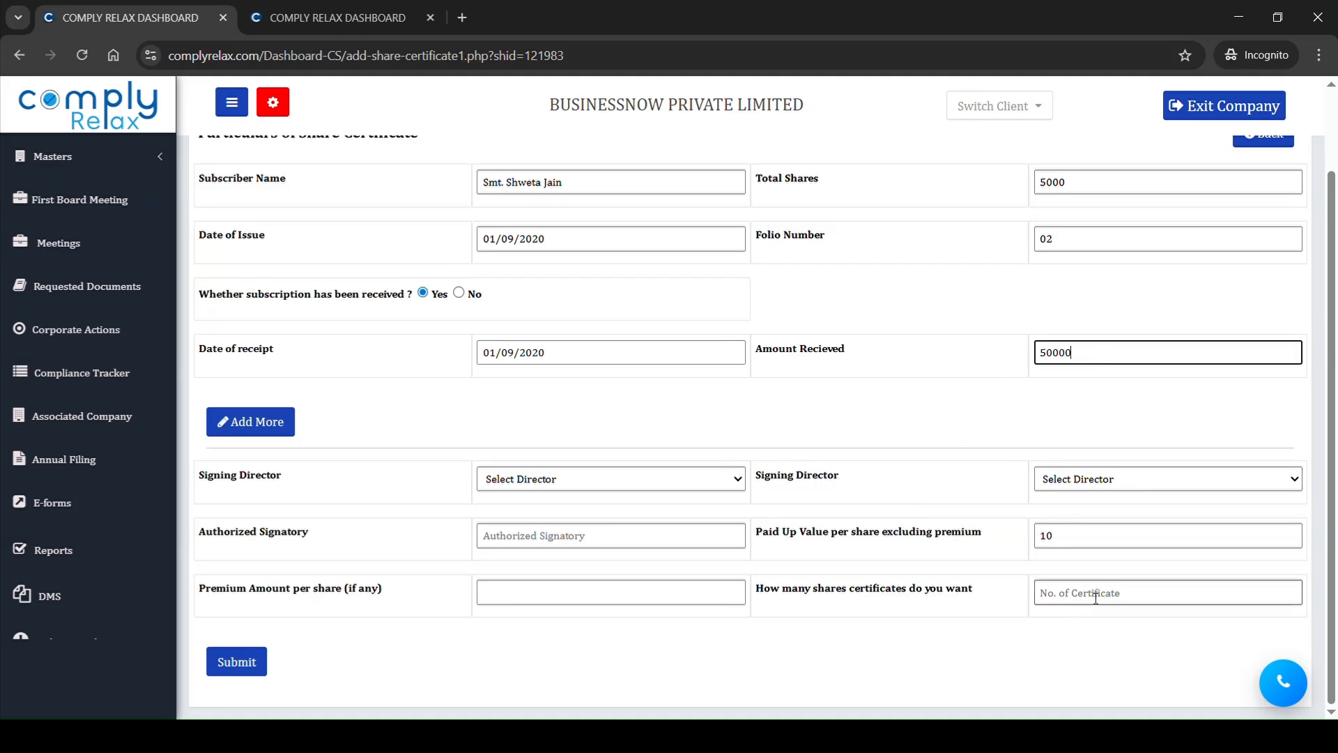
type("5")
scroll(744, 397, "down", 3)
left_click(508, 457)
type("1000")
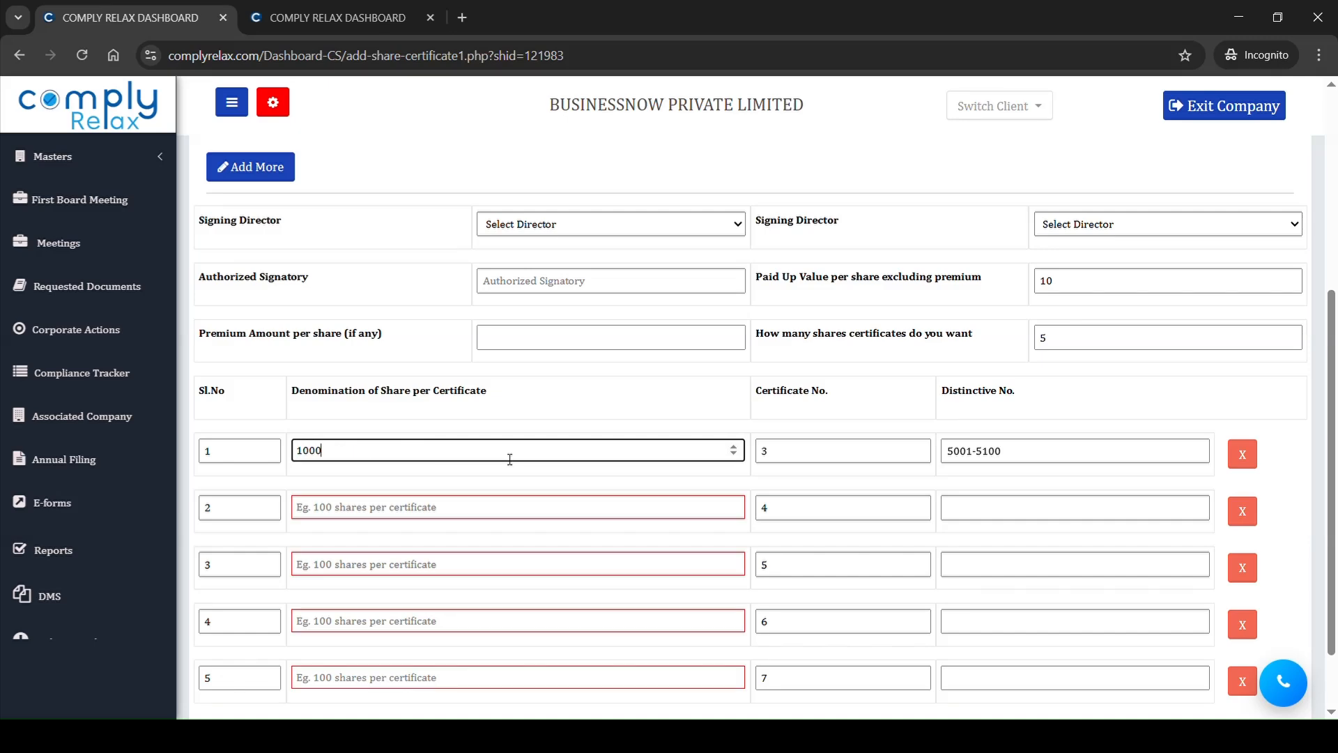
left_click(492, 521)
type("1000")
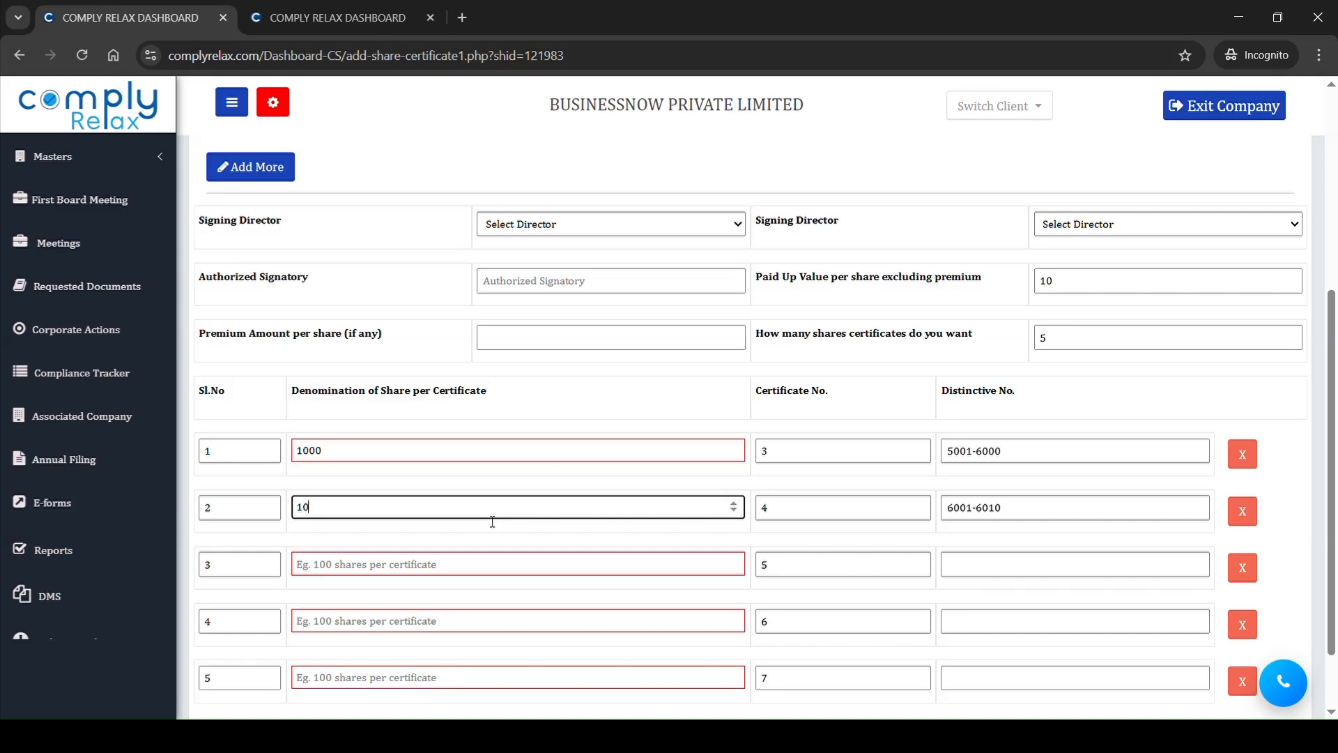
left_click(498, 557)
type("1000")
left_click(474, 631)
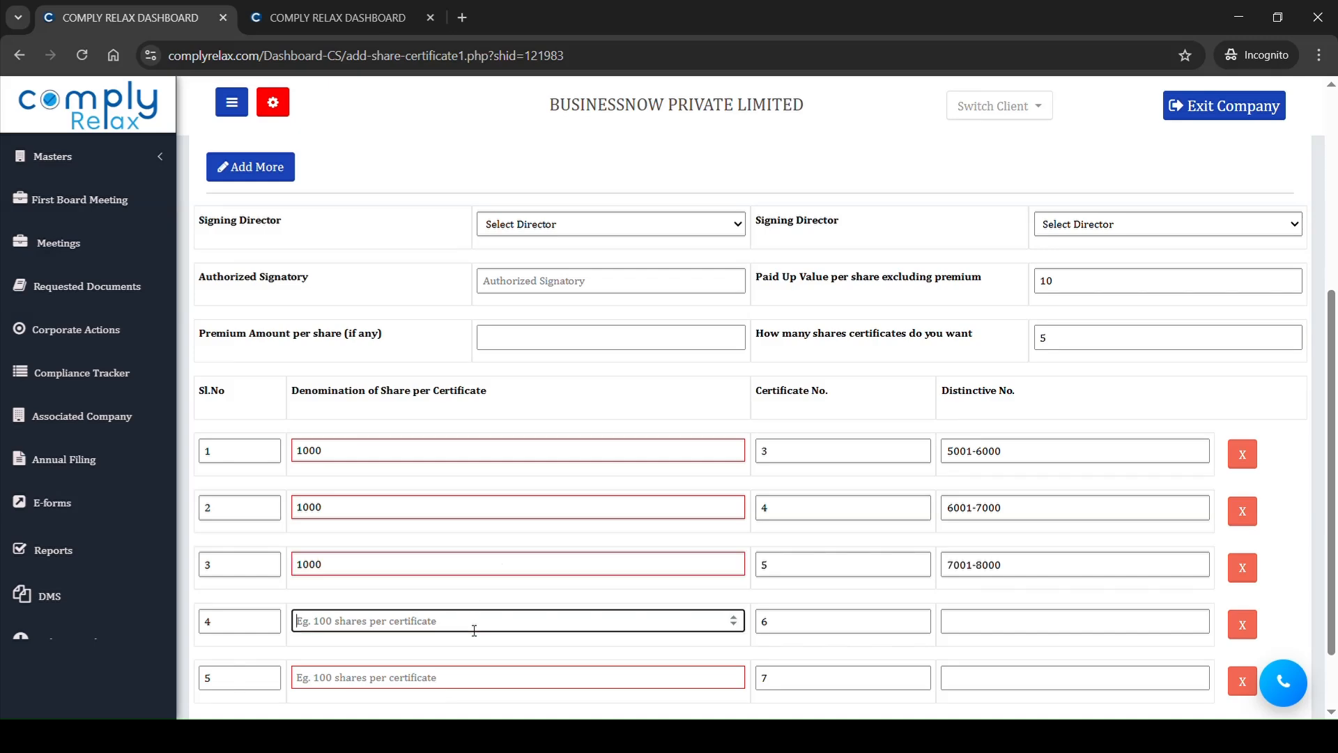
type("000")
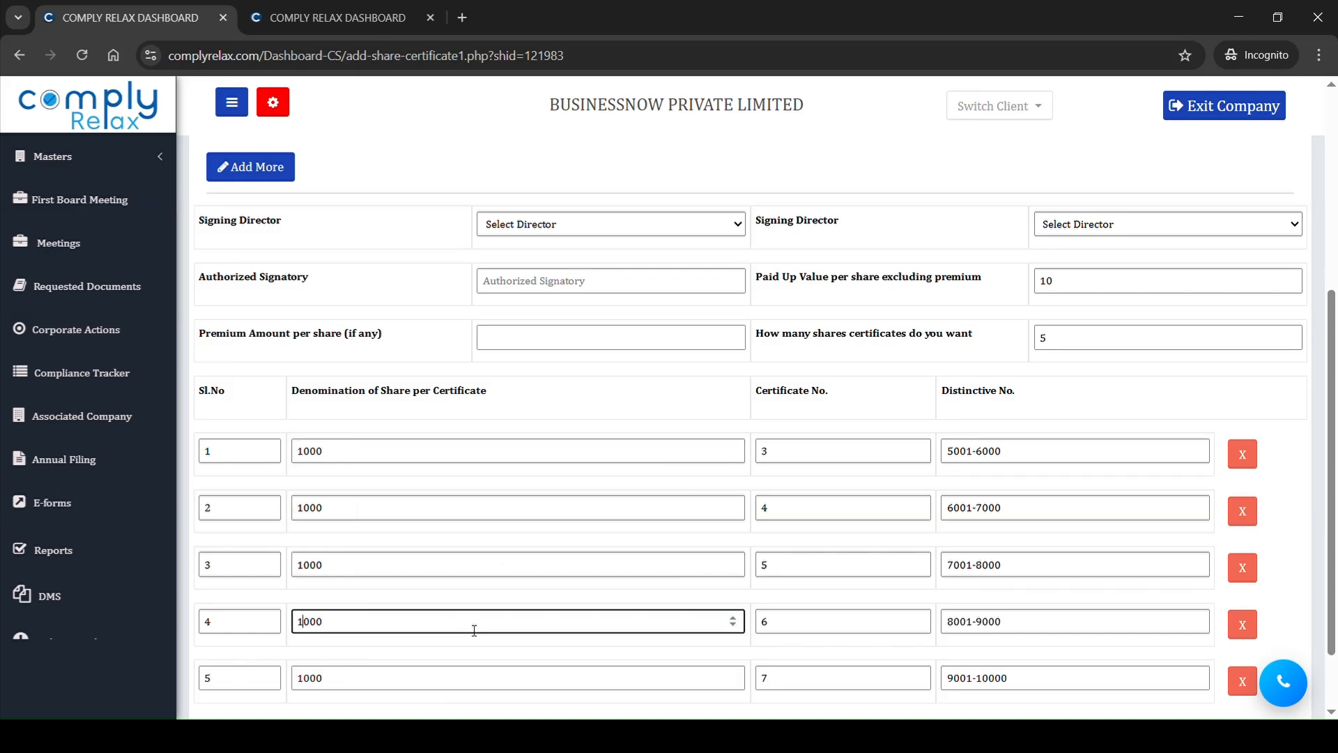
Step: Check the certificate and distinctive numbers, and submit the second shareholder's certificate details
left_click(520, 370)
scroll(520, 370, "down", 2)
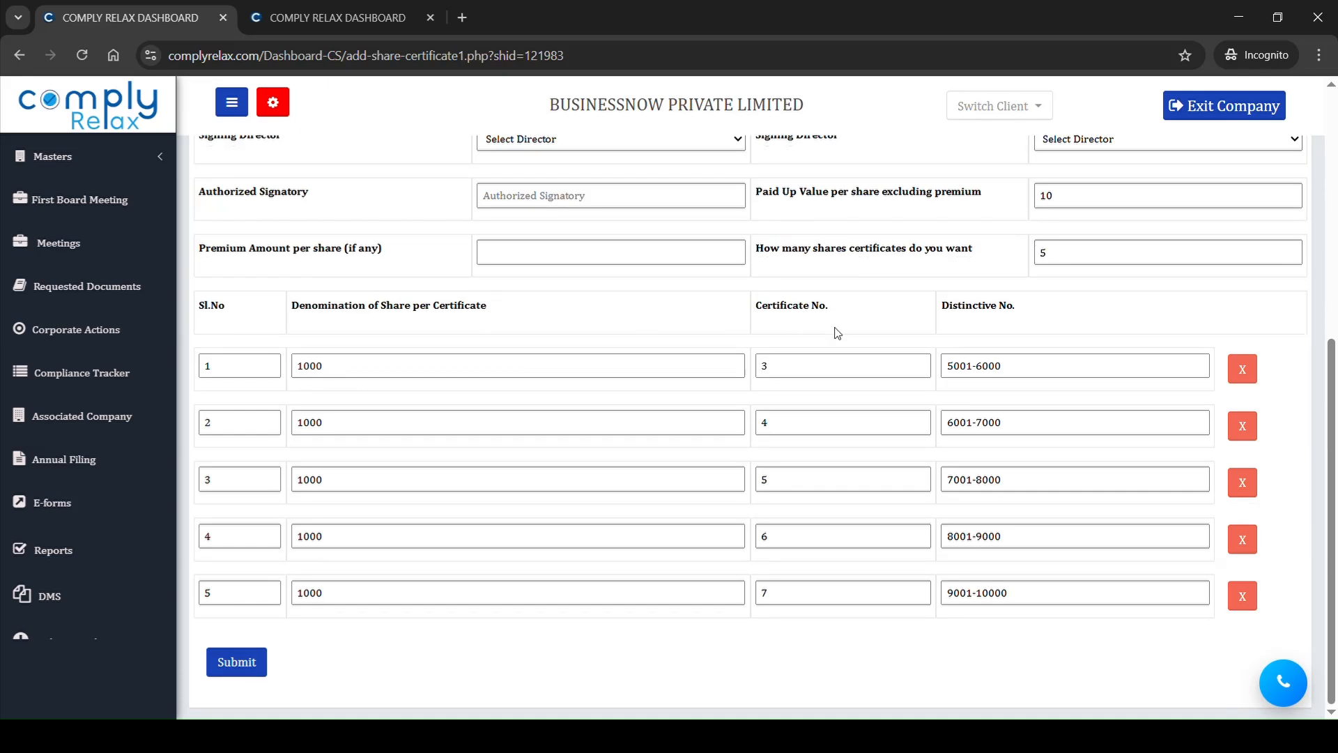
left_click_drag(797, 312, 1029, 326)
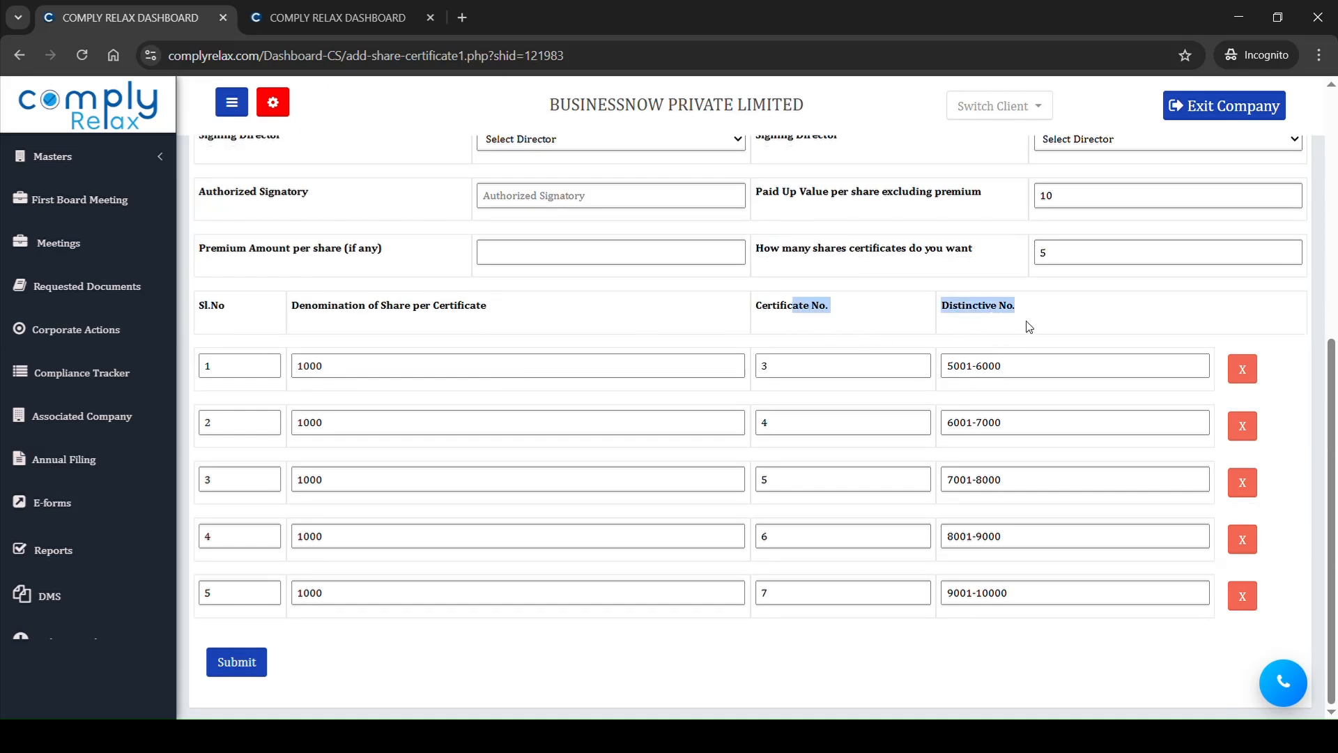
left_click(229, 662)
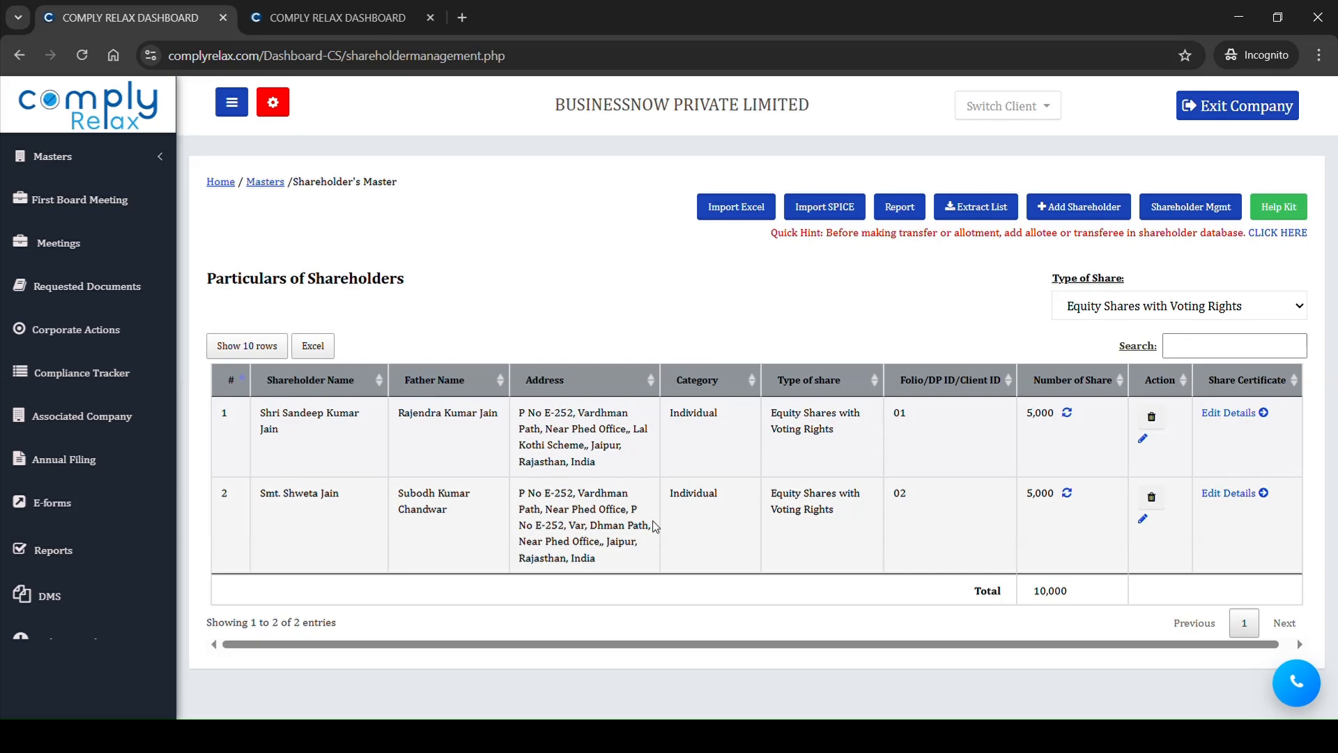
Step: Open the share certificate master and review the physical certificates issued to both shareholders
left_click(94, 163)
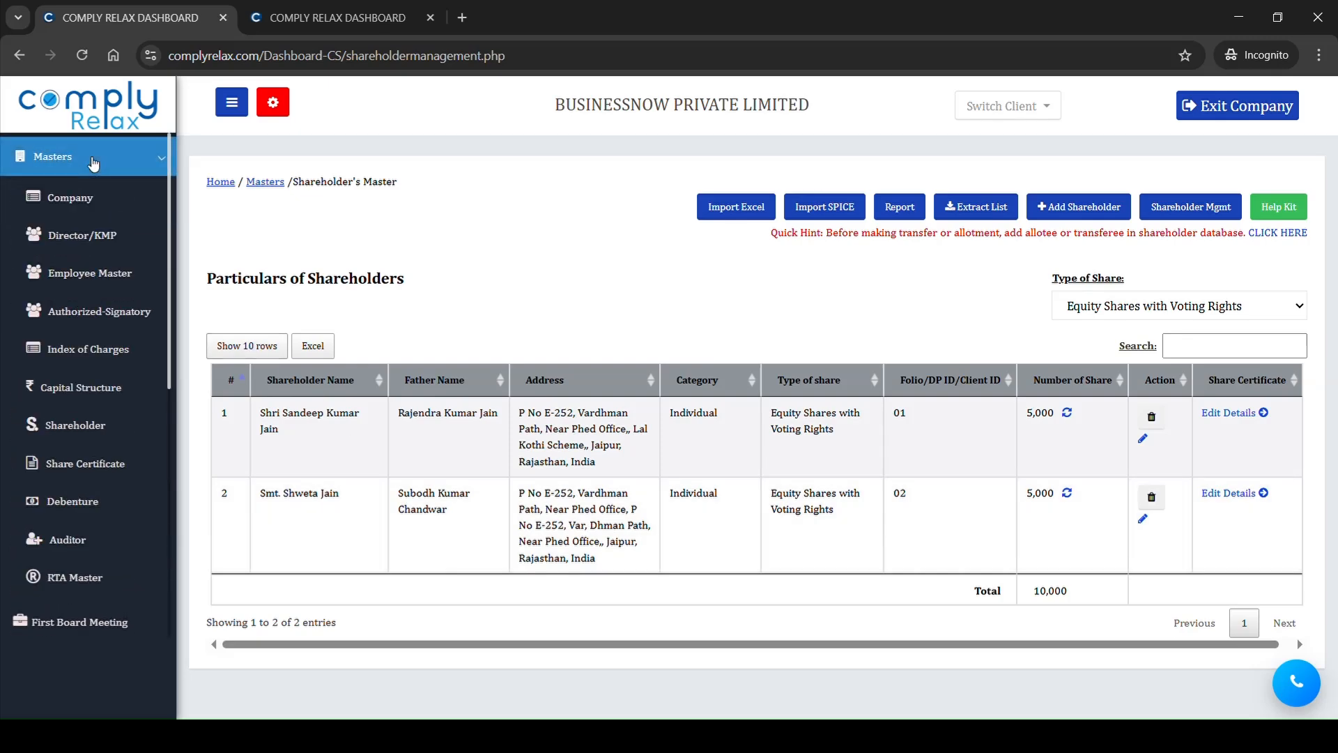
left_click(115, 463)
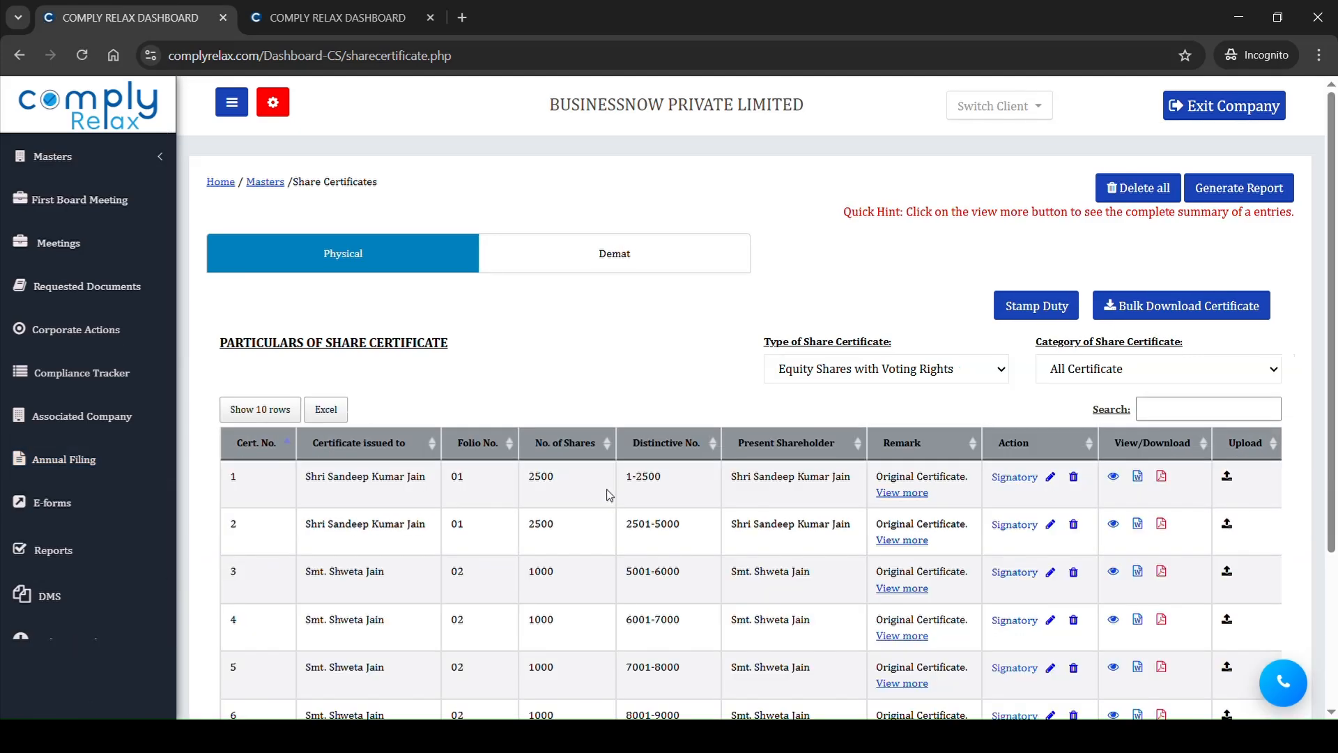
scroll(609, 495, "down", 3)
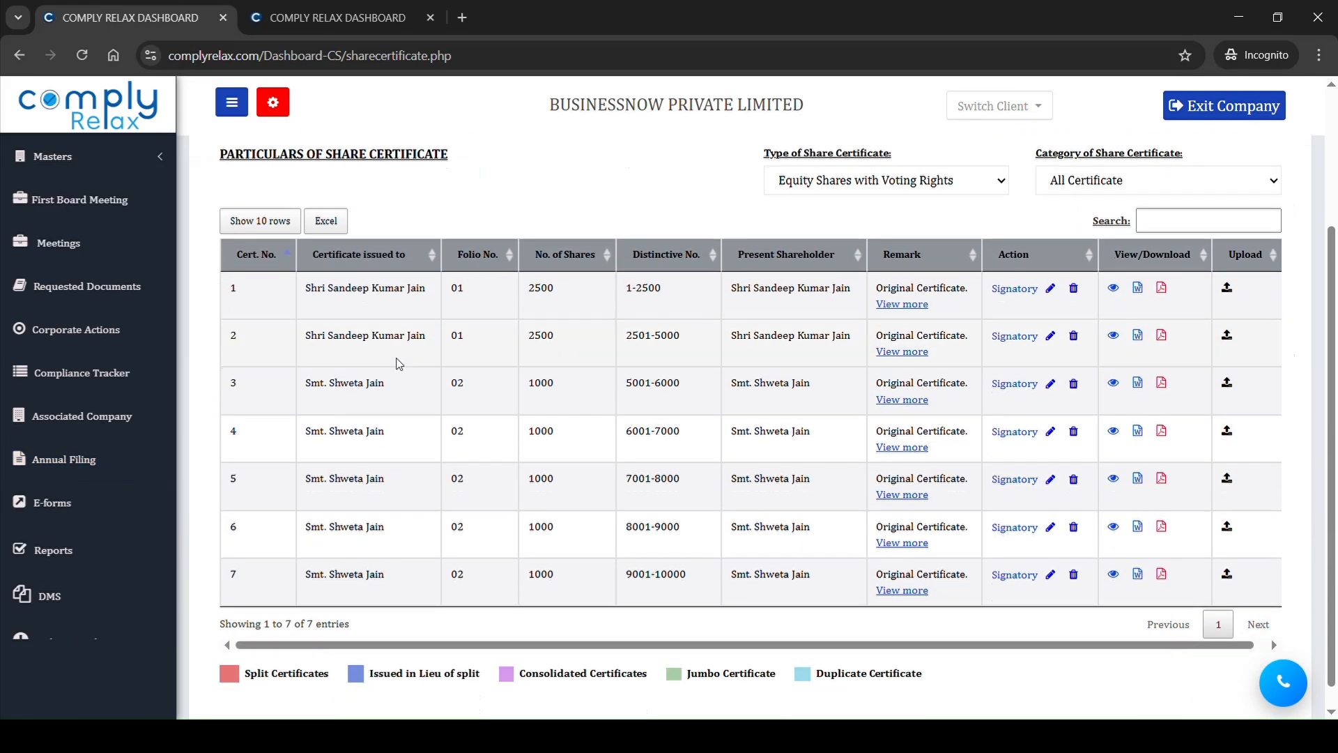
left_click_drag(328, 289, 407, 593)
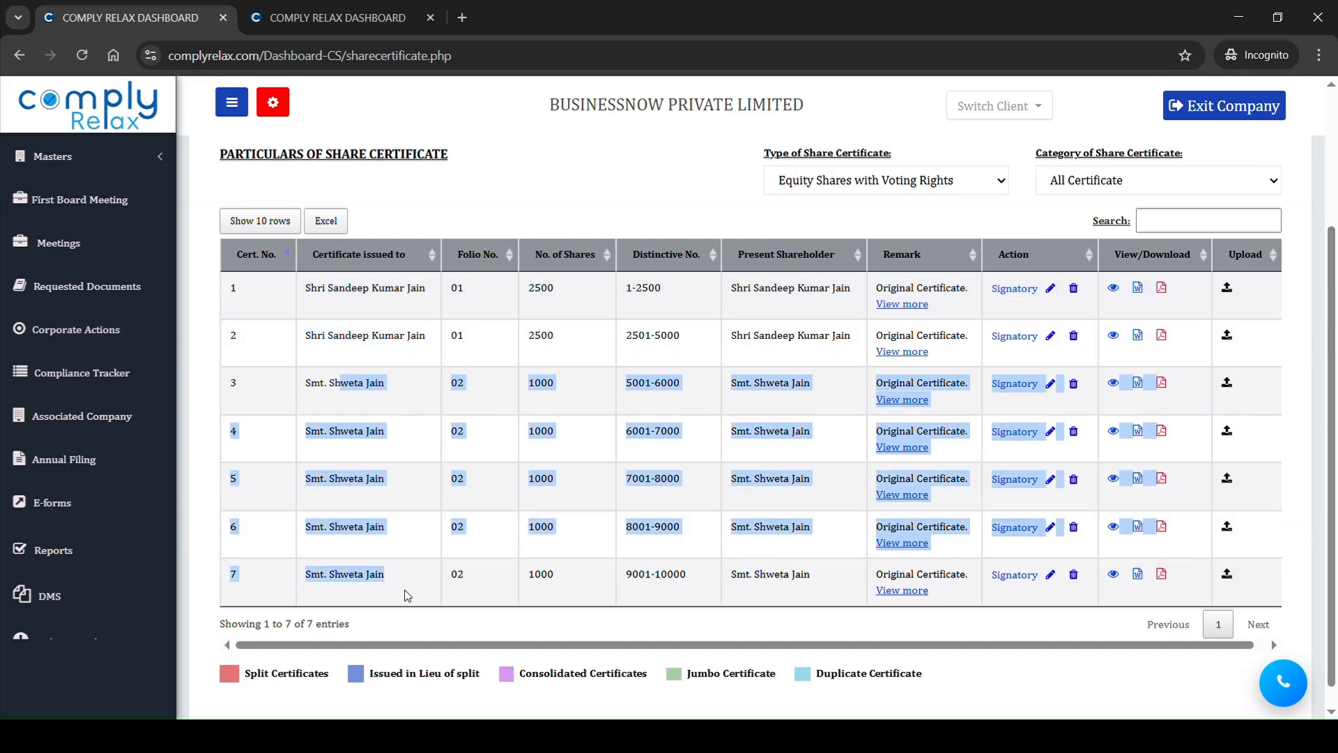
left_click(598, 537)
scroll(598, 539, "up", 3)
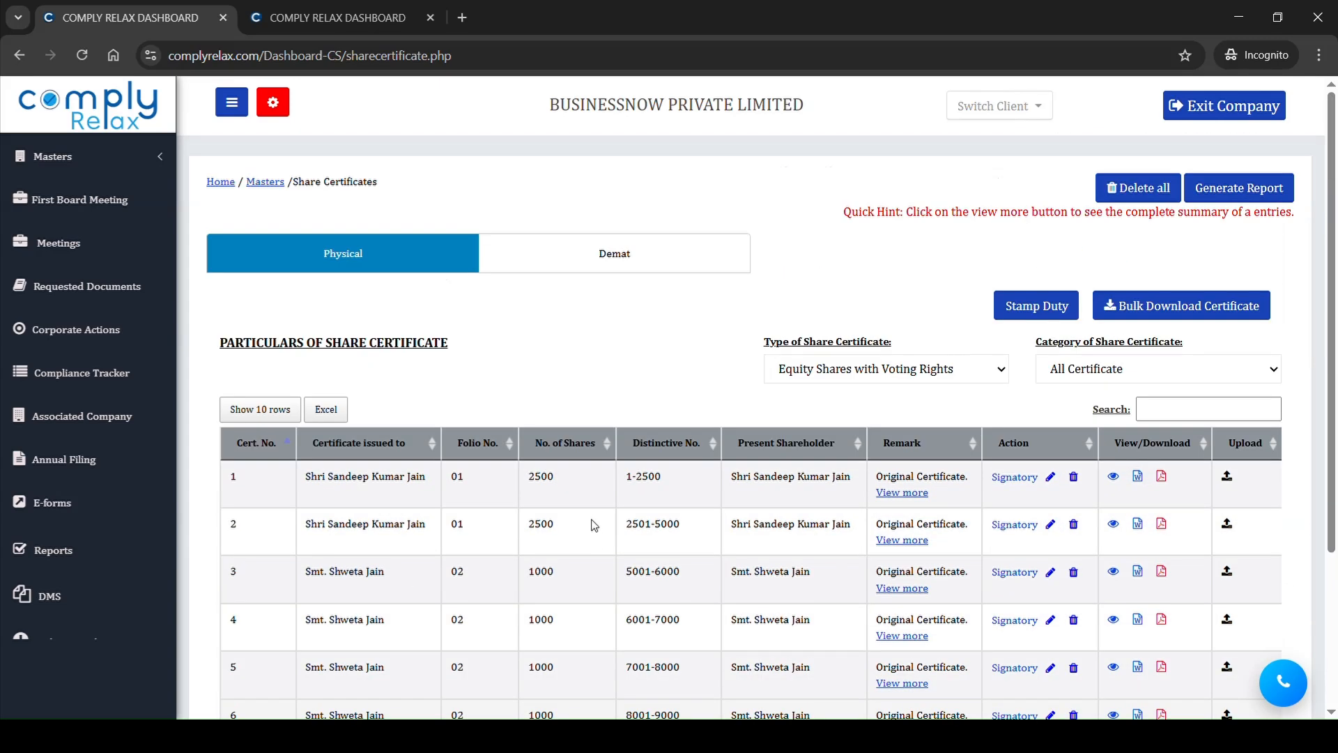
Step: Generate the shareholding report from the shareholder master, review its beginning date and certificate numbers, and close the extra browser tabs
left_click(56, 156)
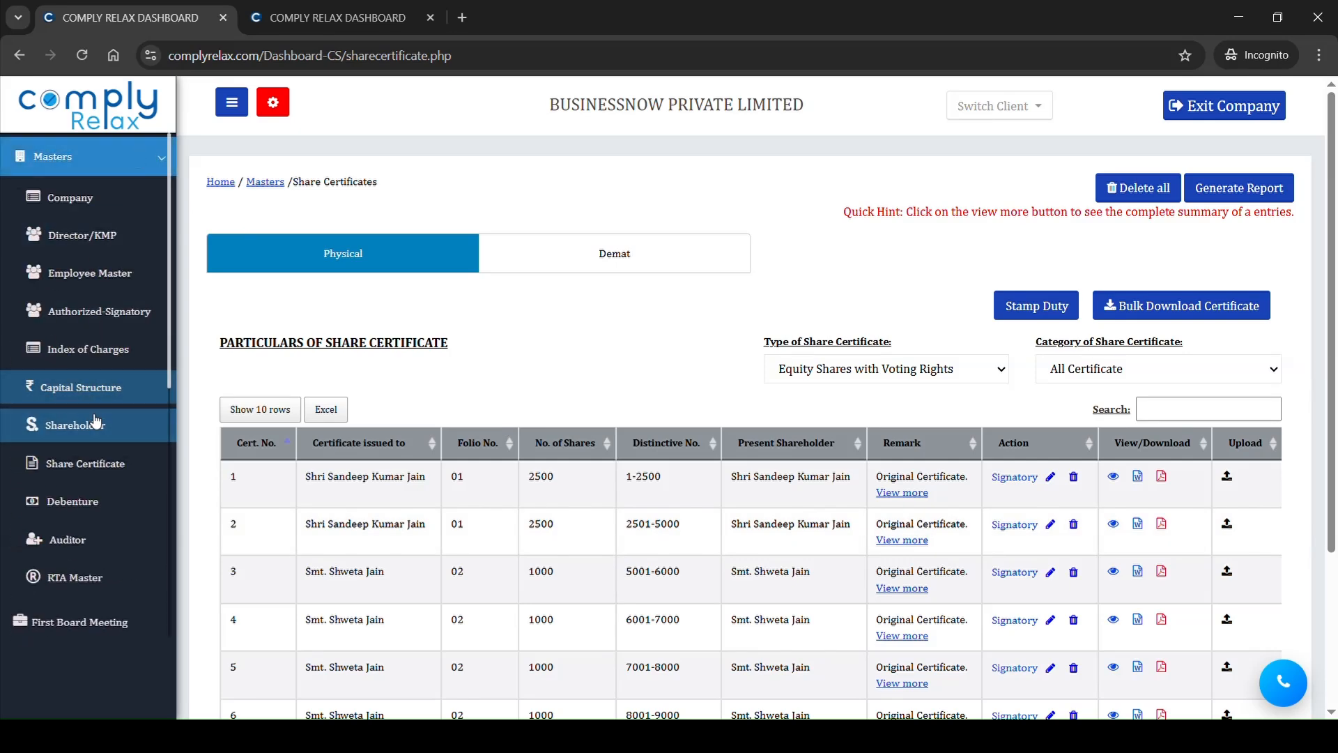
left_click(95, 422)
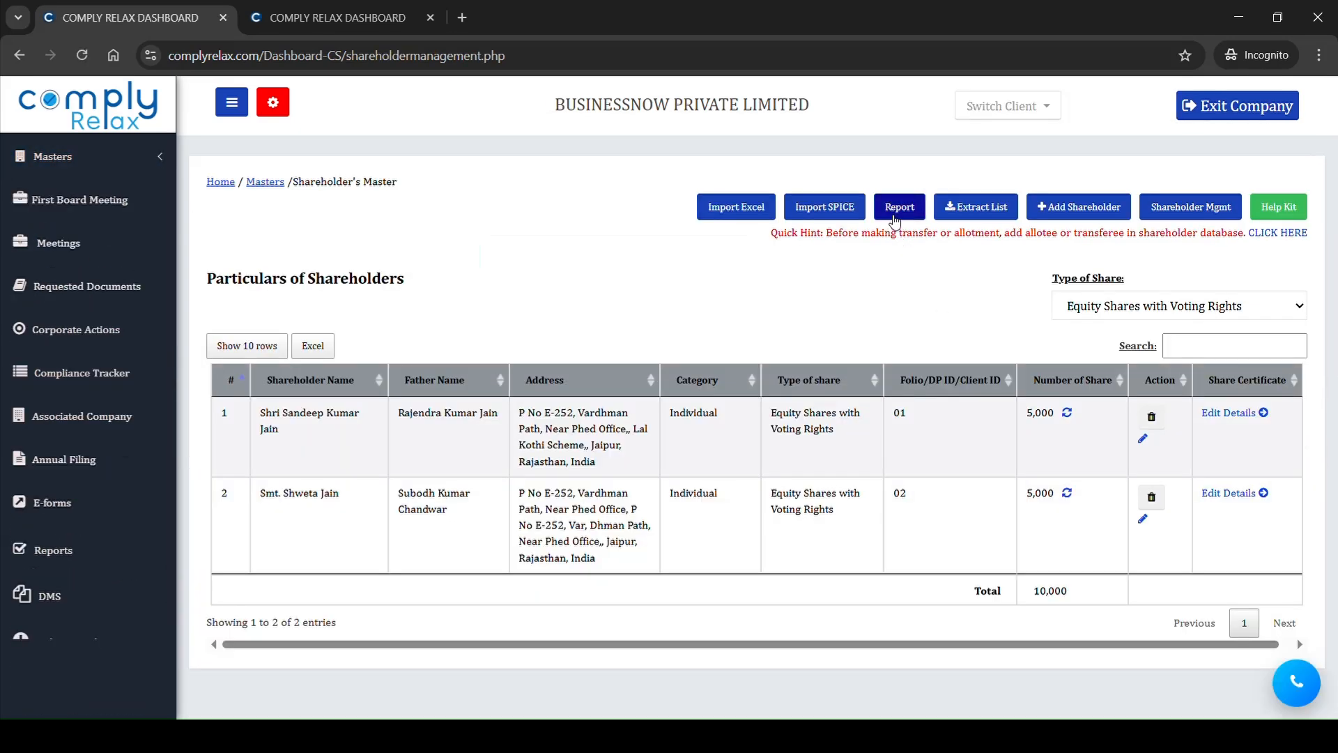
left_click(894, 217)
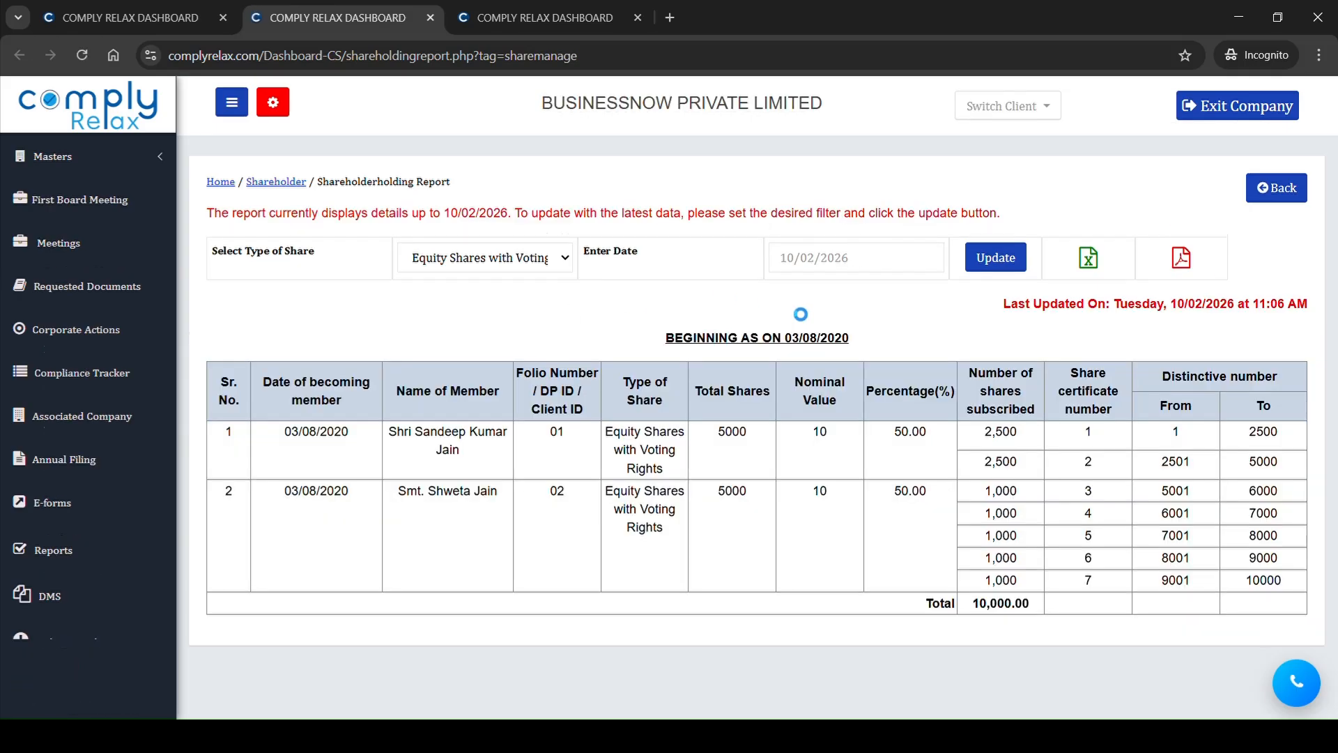
left_click_drag(723, 339, 849, 339)
left_click_drag(1070, 432, 1137, 583)
left_click(1137, 583)
left_click(150, 12)
left_click(430, 17)
left_click(430, 18)
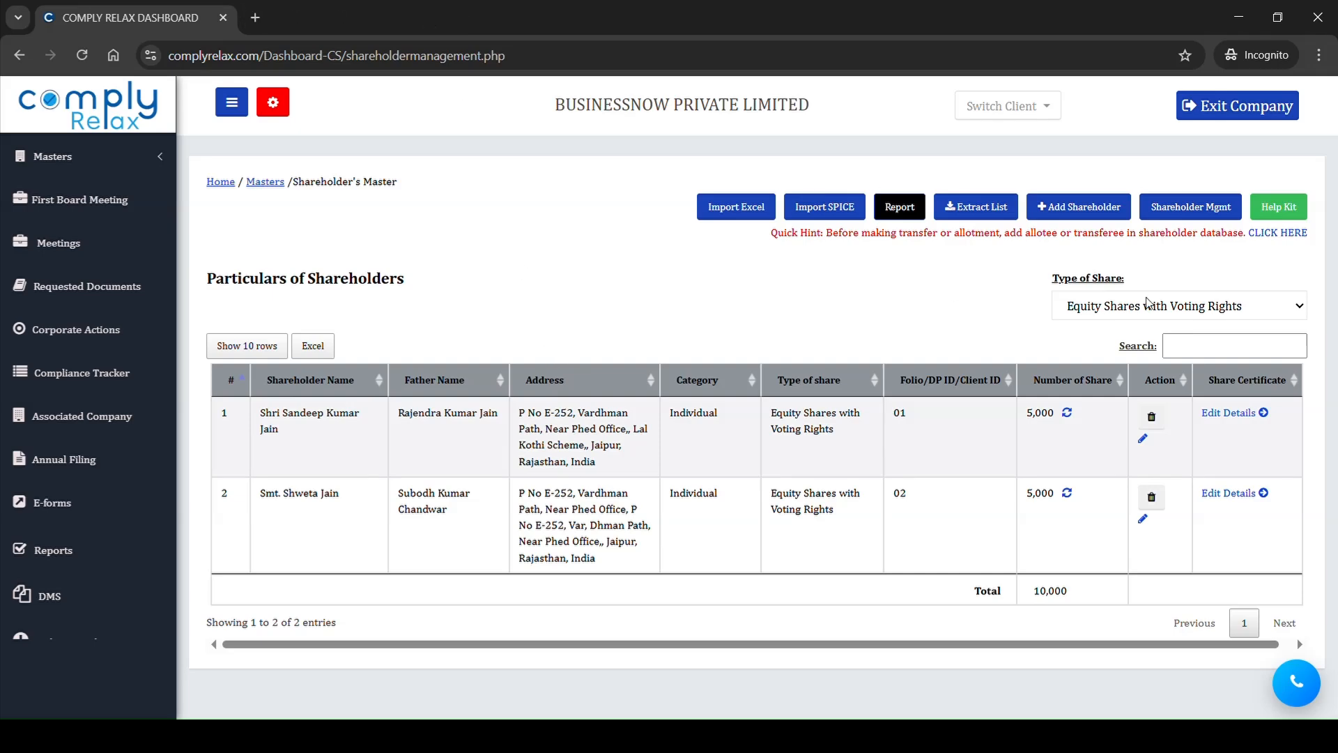
Step: Open shareholder management and look through the available share capital actions
left_click(1213, 214)
scroll(813, 403, "down", 3)
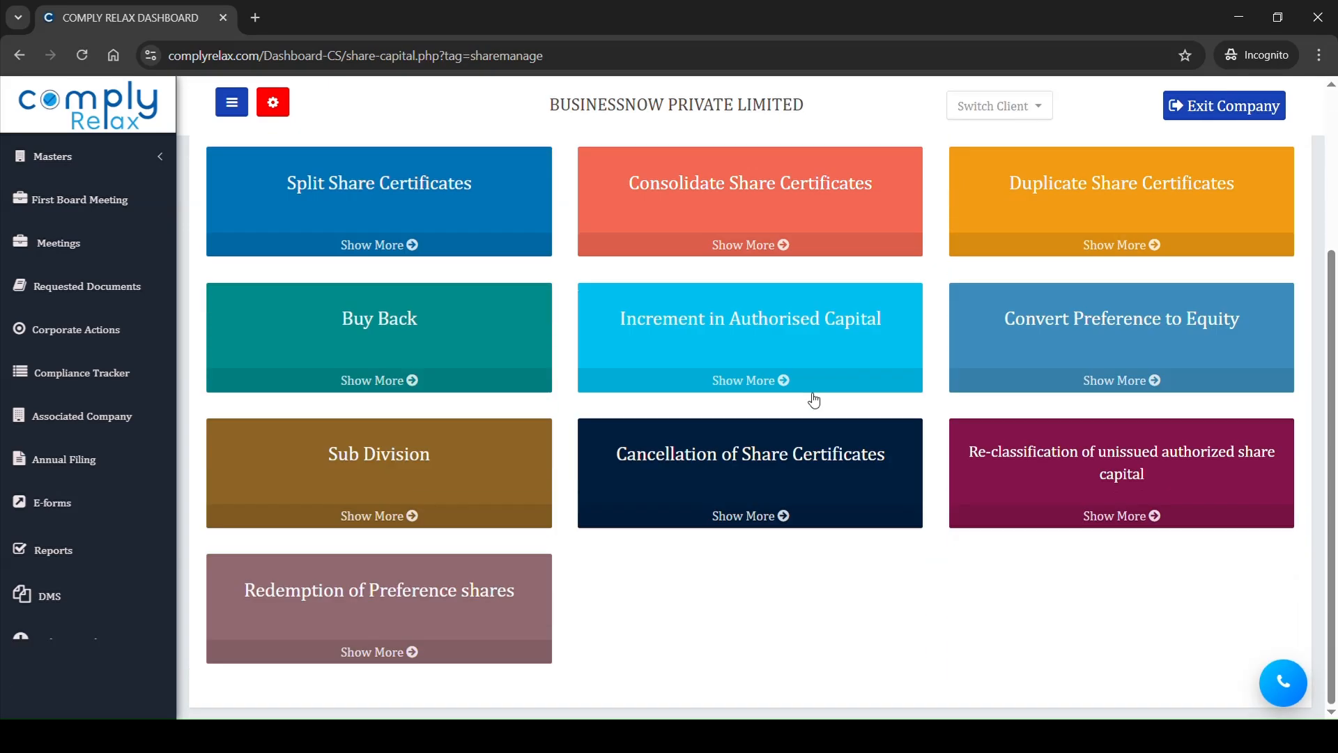
scroll(859, 279, "up", 3)
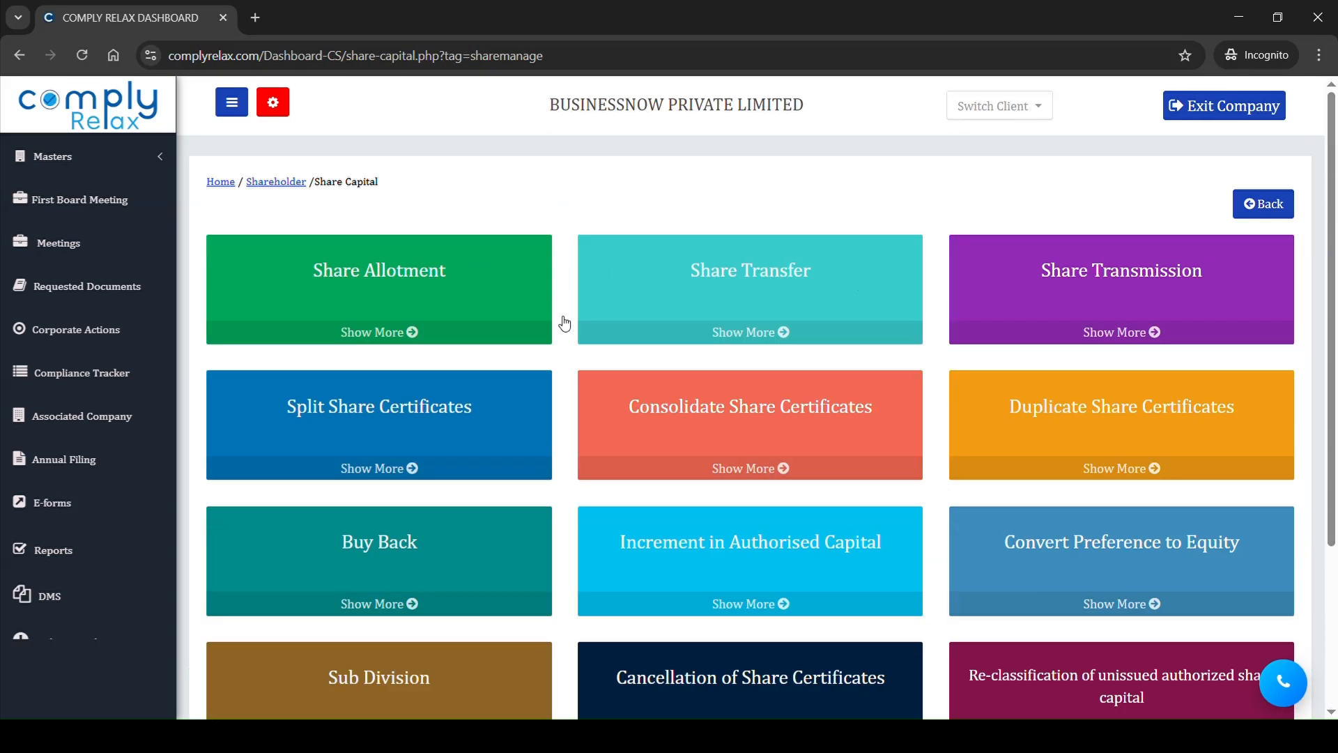
scroll(822, 269, "down", 2)
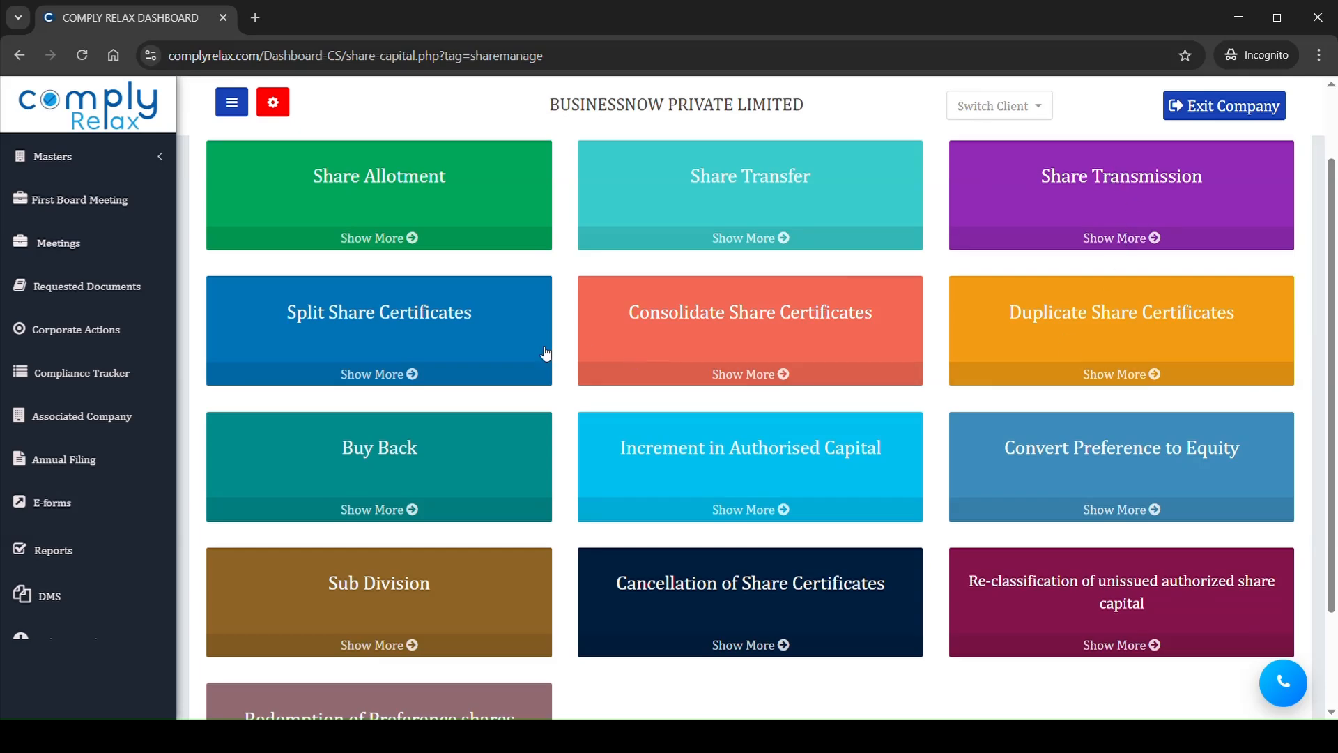
scroll(1036, 350, "down", 2)
scroll(1037, 350, "up", 4)
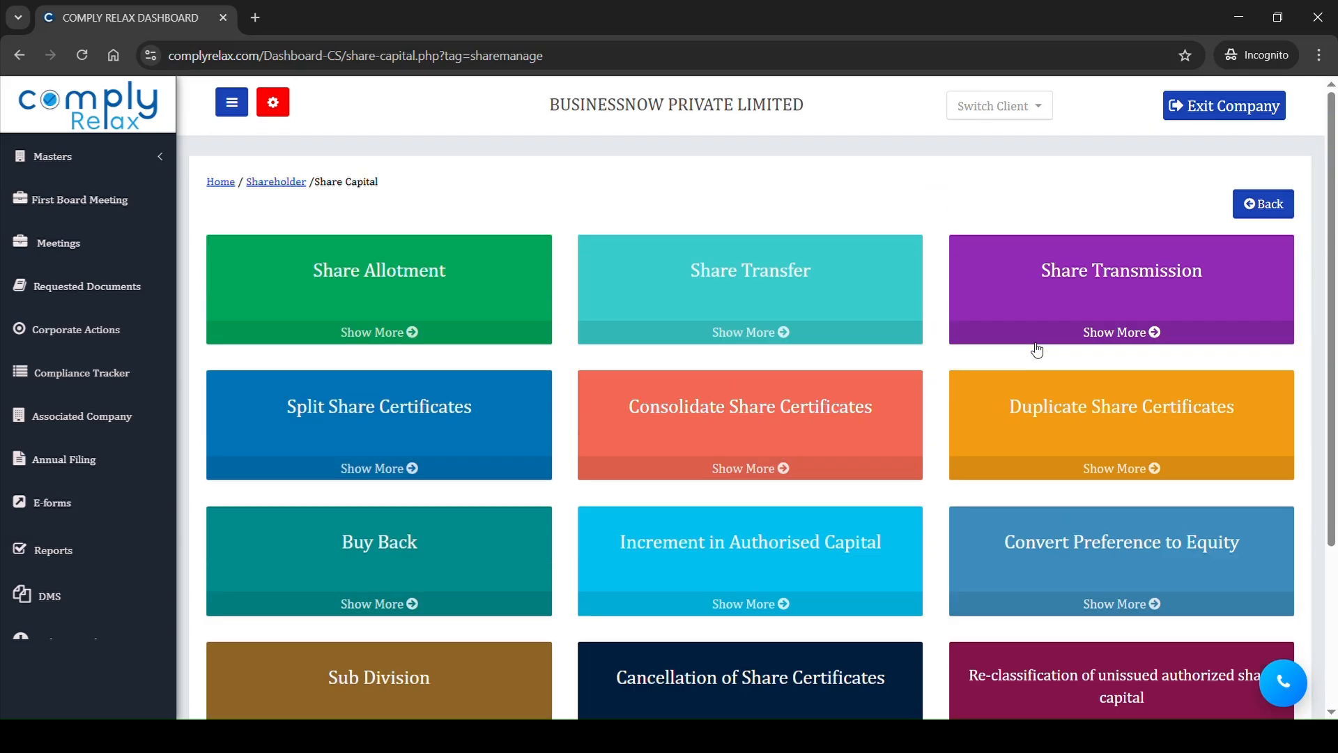
Step: Open the form for a new private placement allotment under share allotment
left_click(550, 323)
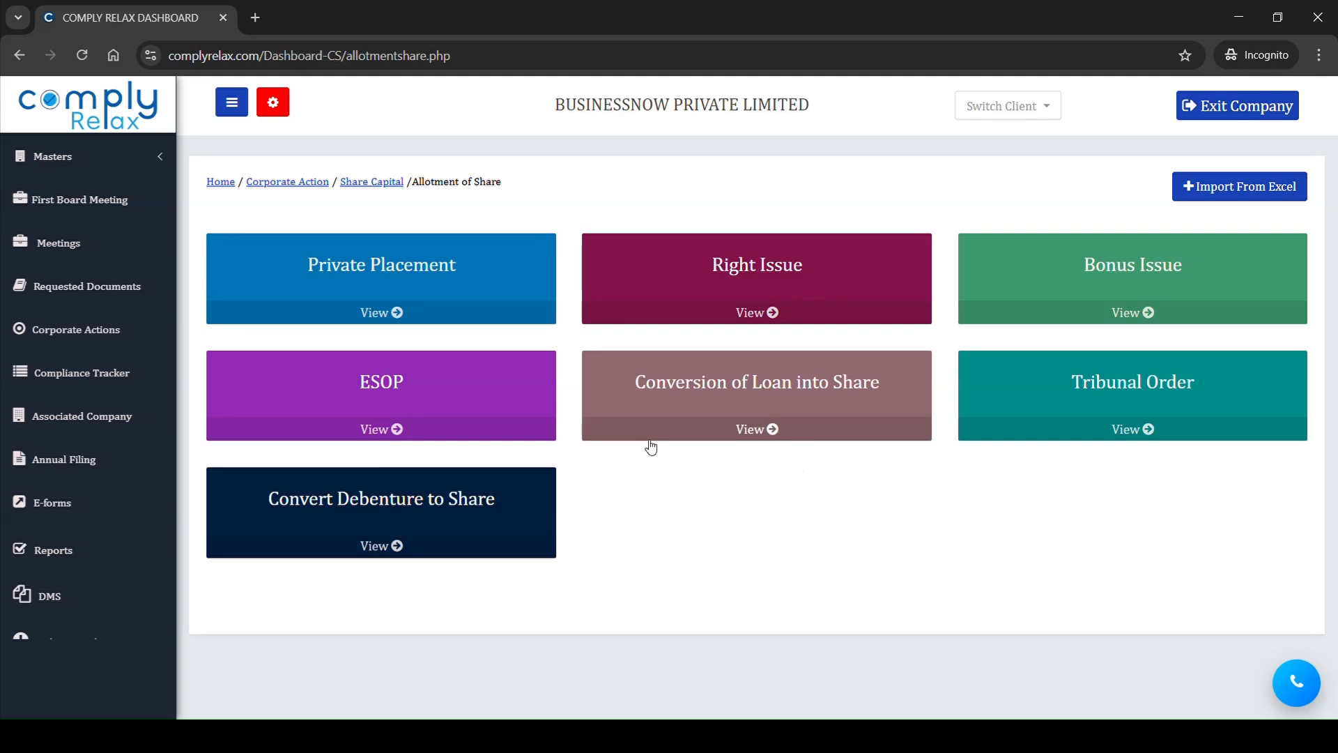
left_click(454, 316)
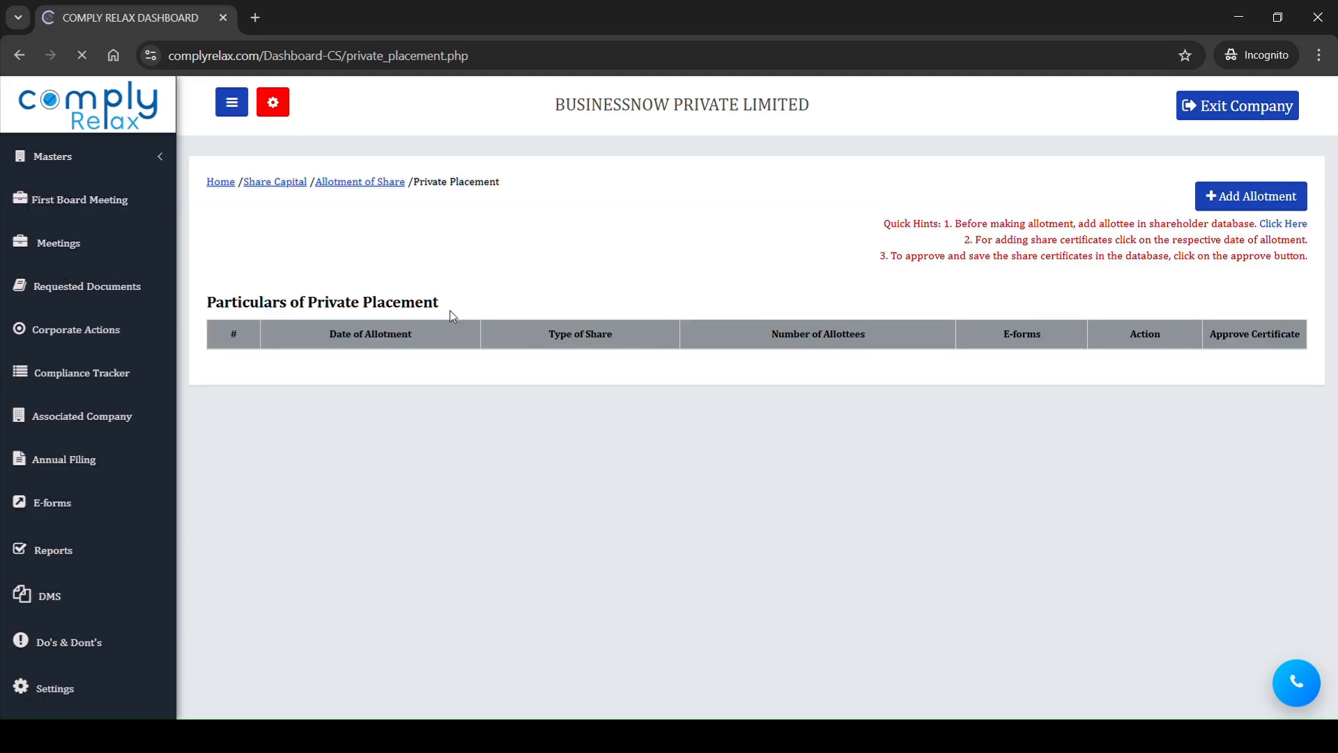
left_click(1279, 195)
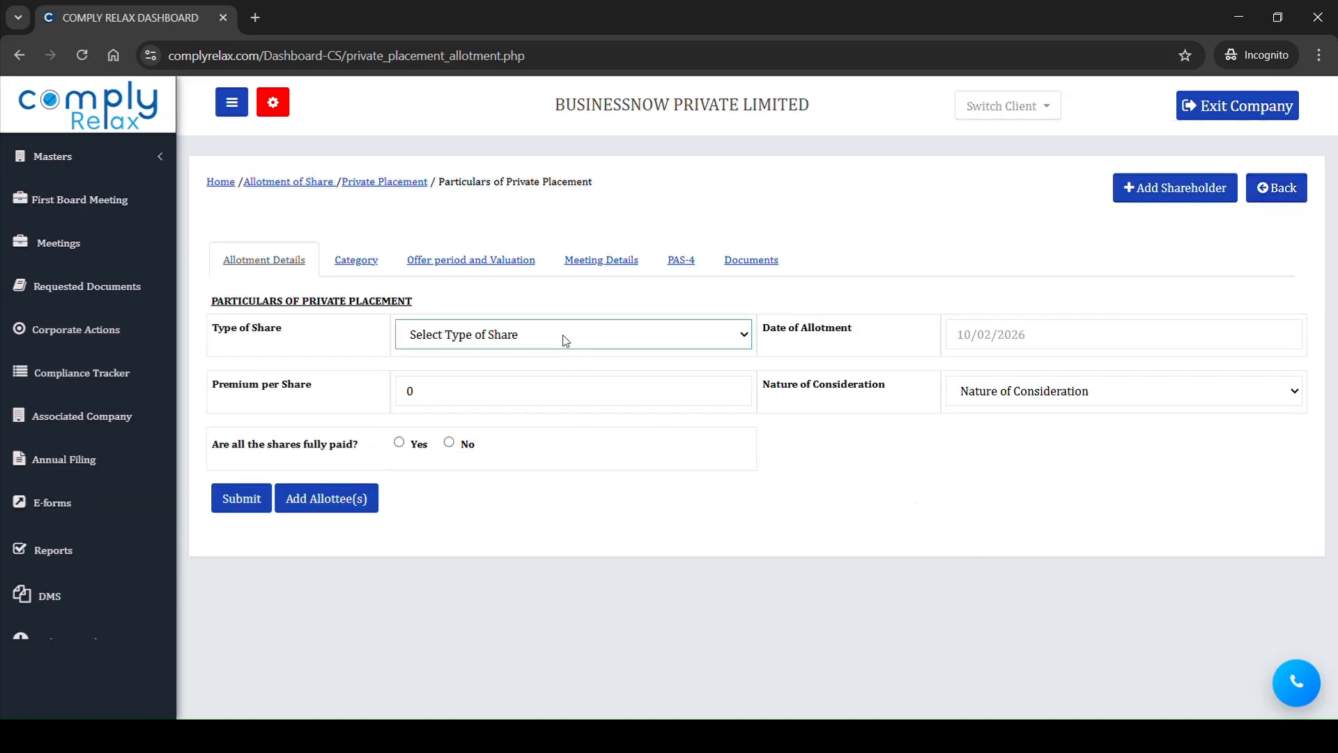
Step: Try to fill in the private placement with an allottee row, allotment date 10/02/2026 and share type Equity Shares with Voting Rights
left_click(344, 507)
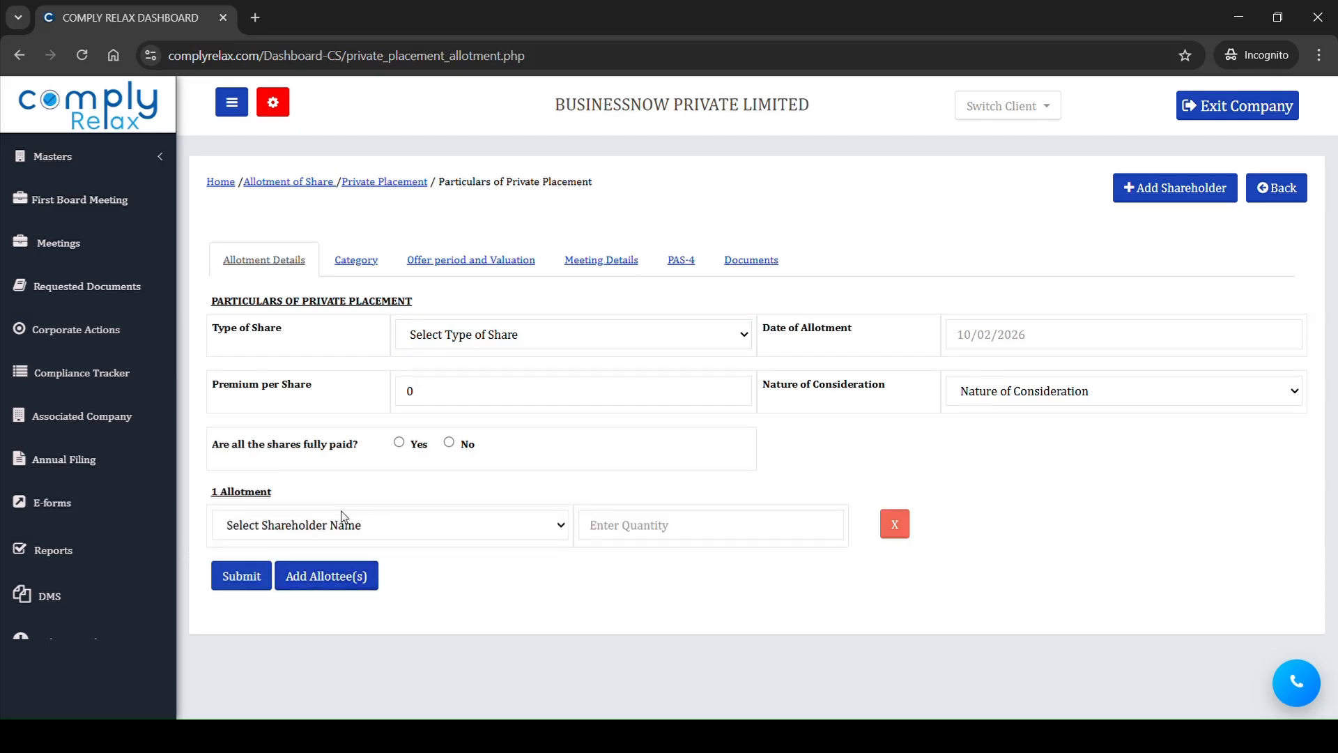
left_click(1036, 352)
left_click(1022, 446)
left_click(598, 341)
left_click(546, 387)
left_click(486, 531)
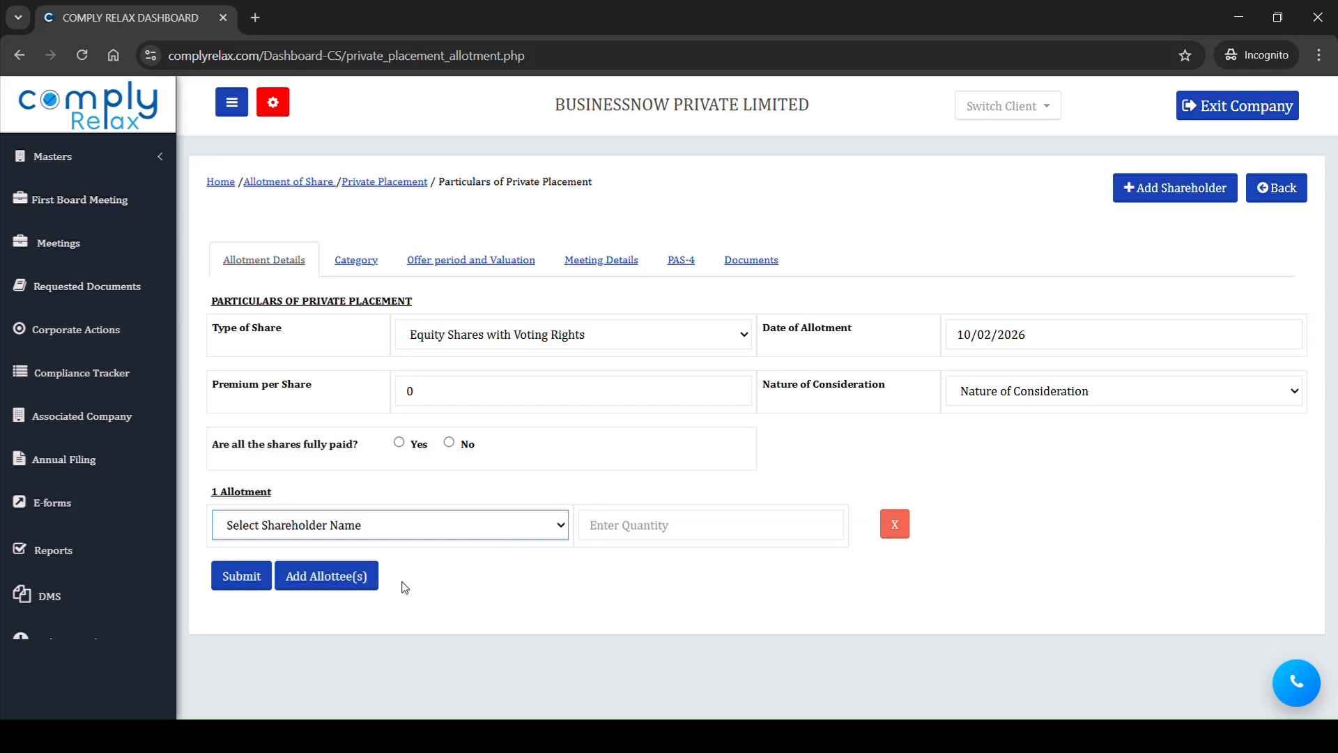
Step: Open the form for adding a new shareholder in the shareholder master
left_click(132, 159)
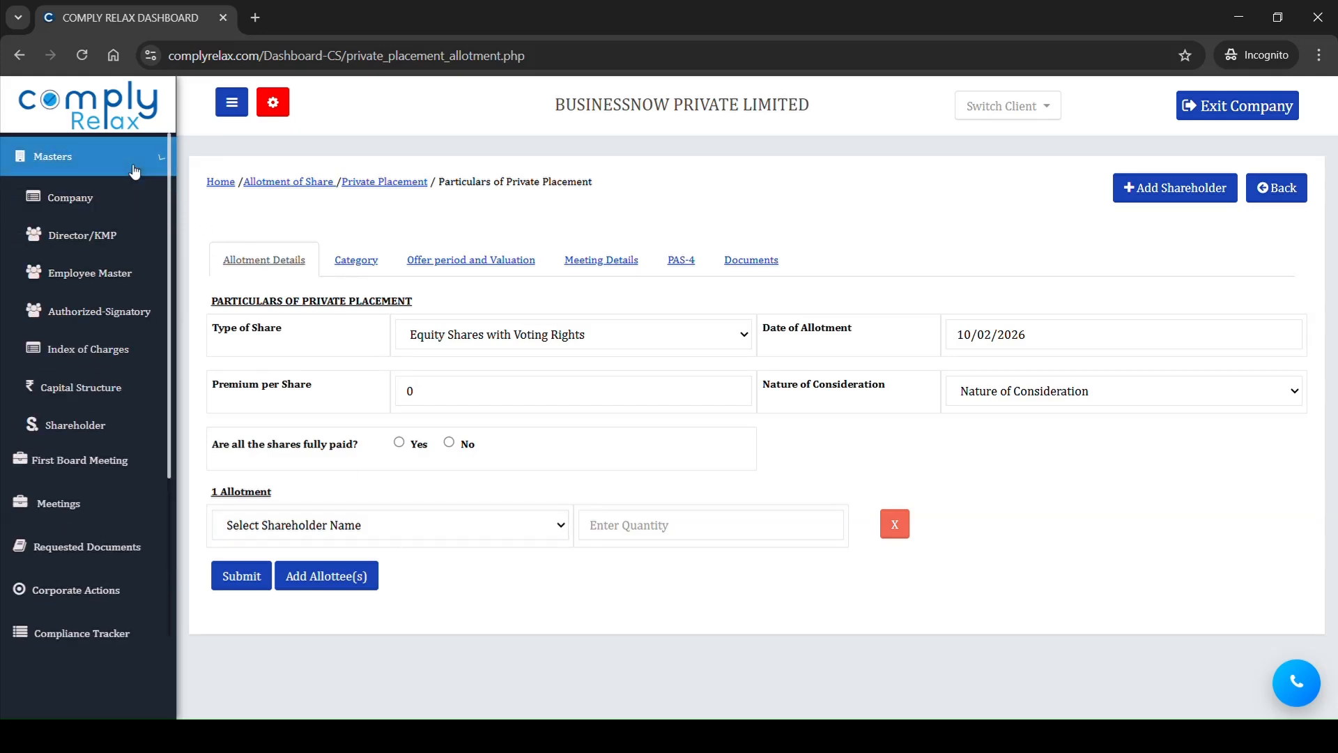
left_click(101, 432)
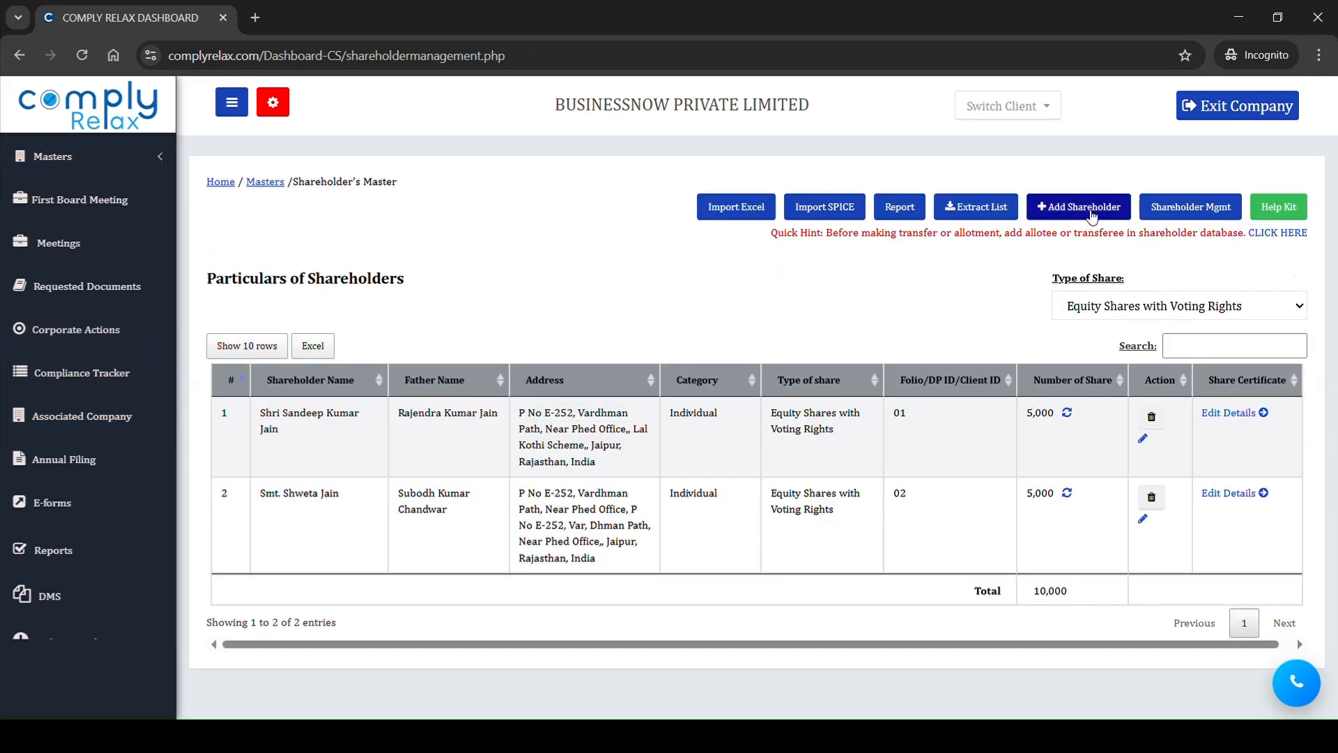
left_click(1081, 207)
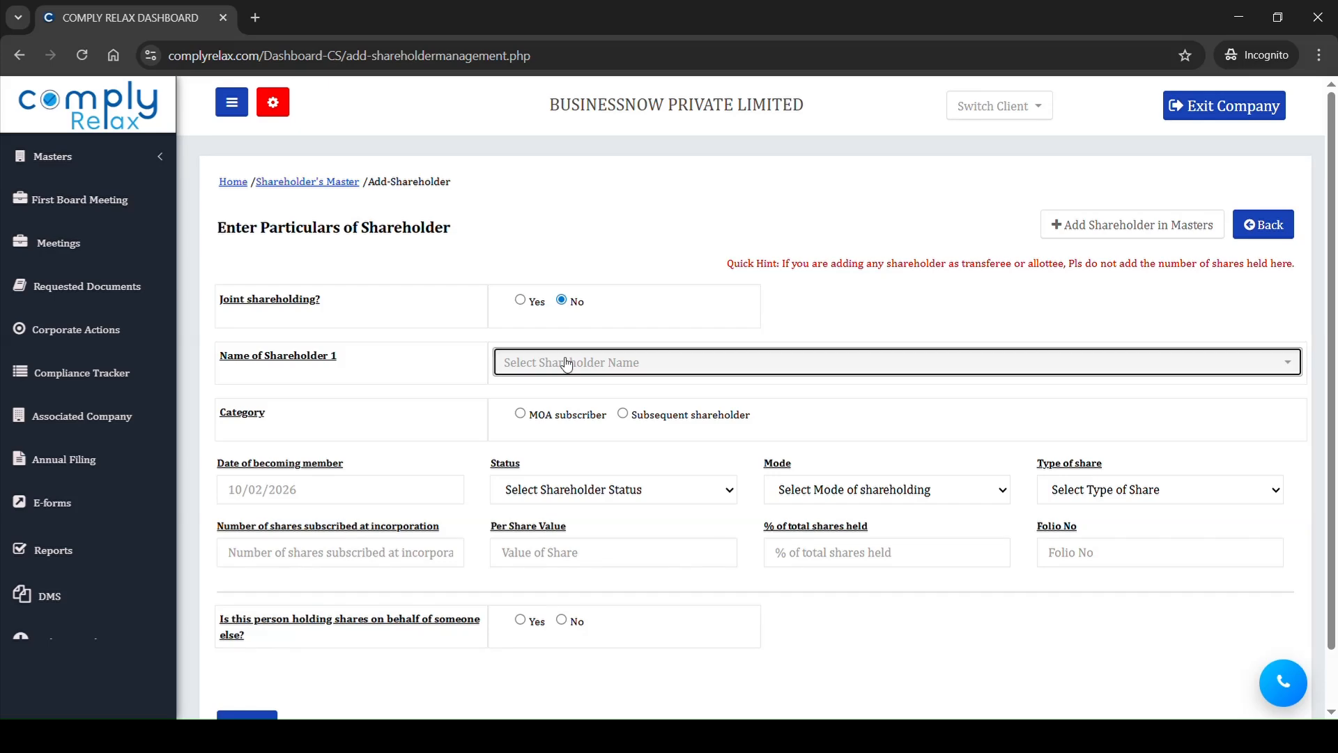
Step: Select the new allottee as shareholder, with category Subsequent shareholder and date of becoming member 01/02/2026
left_click(567, 361)
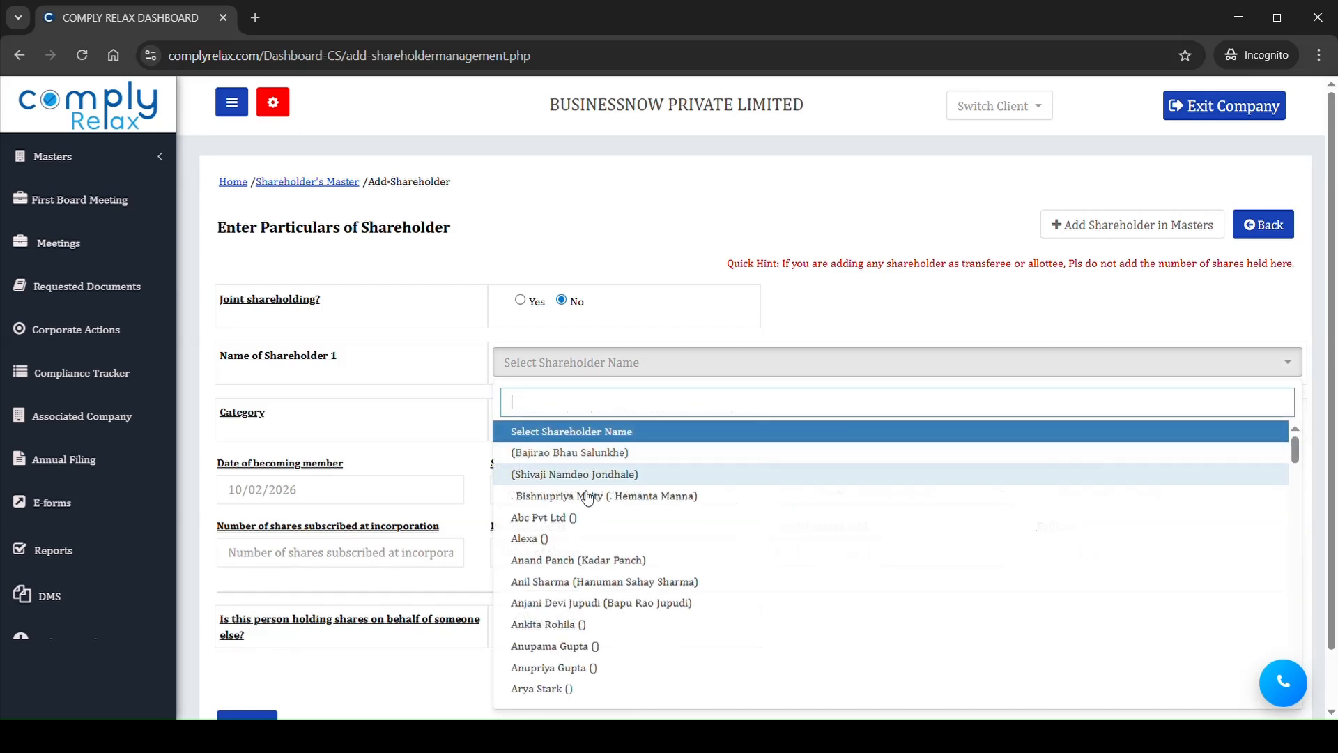
left_click(598, 560)
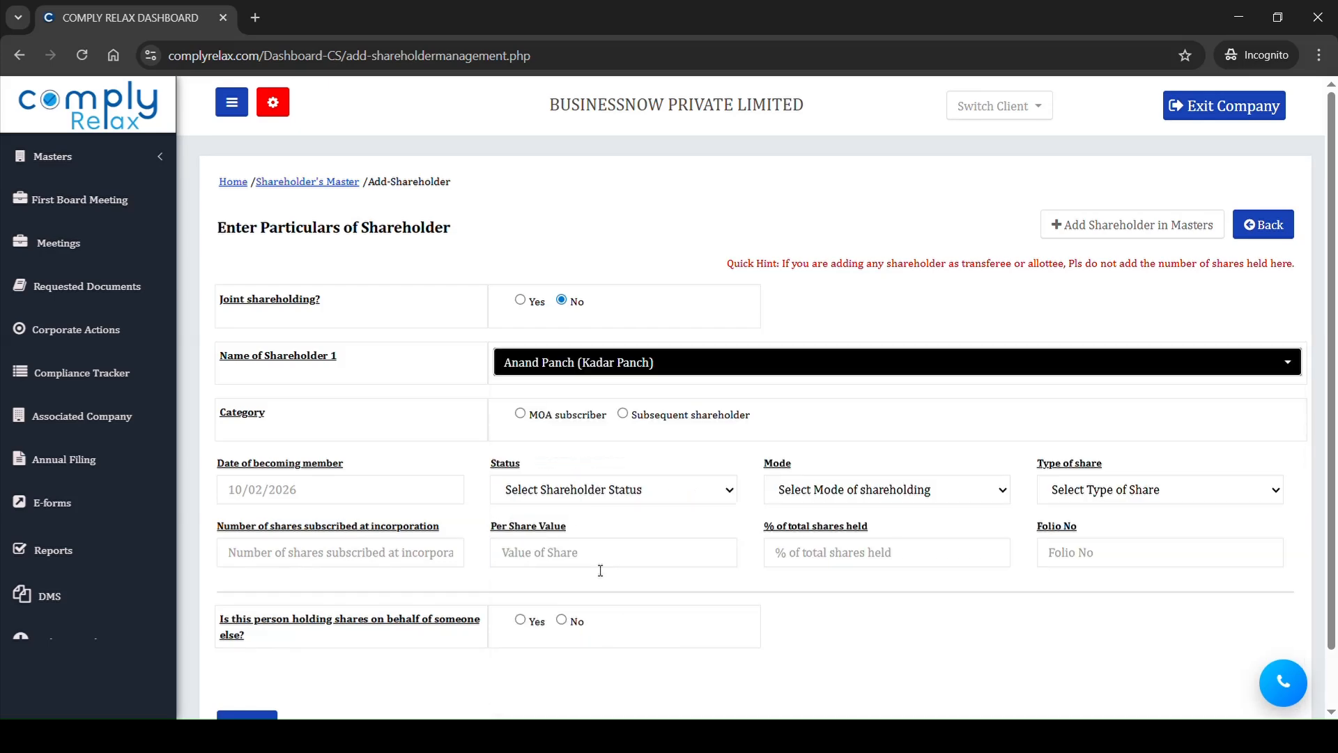
left_click(623, 416)
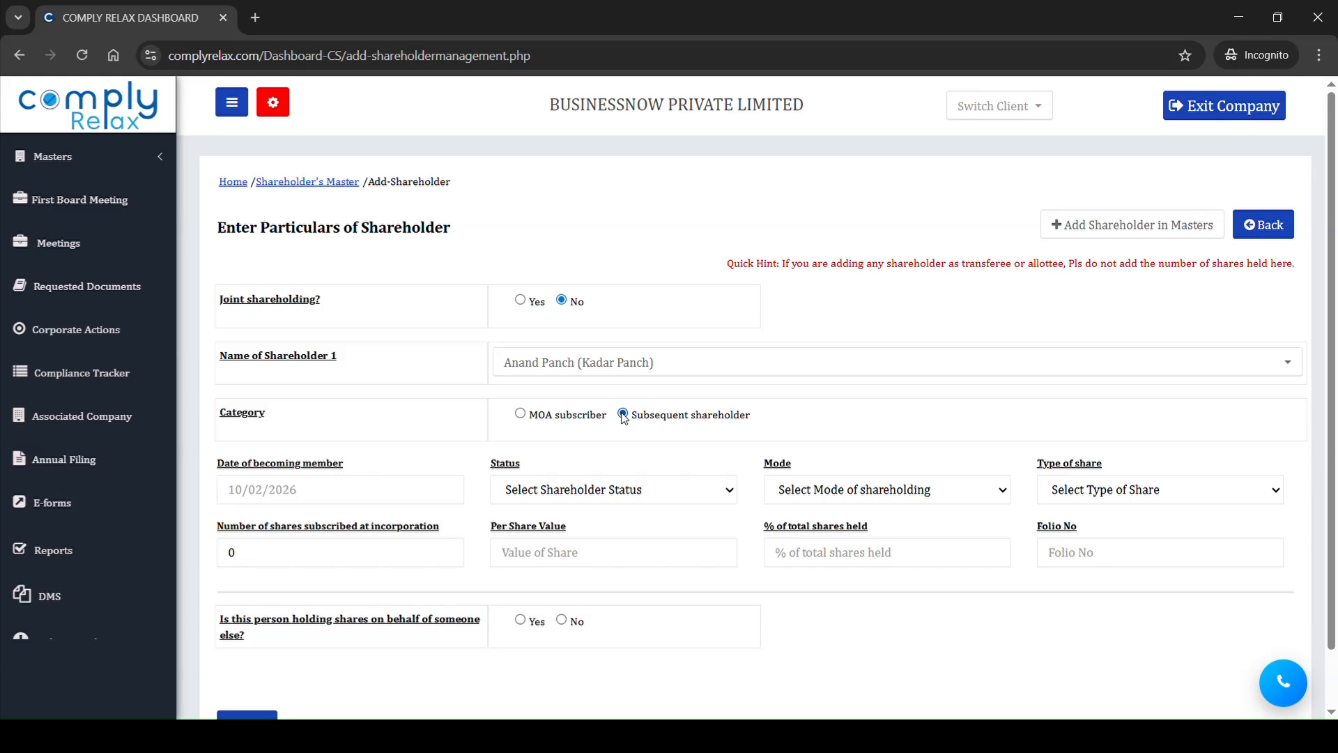
scroll(623, 416, "down", 1)
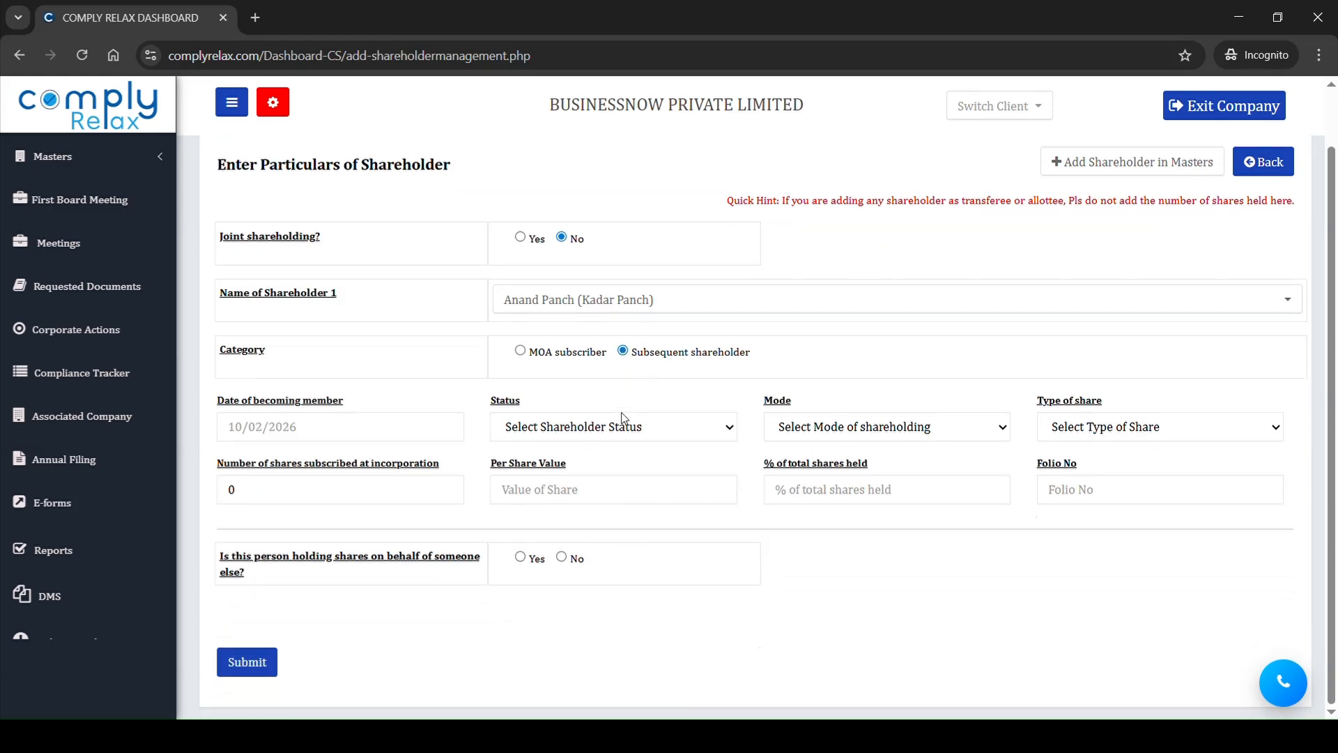
left_click(410, 431)
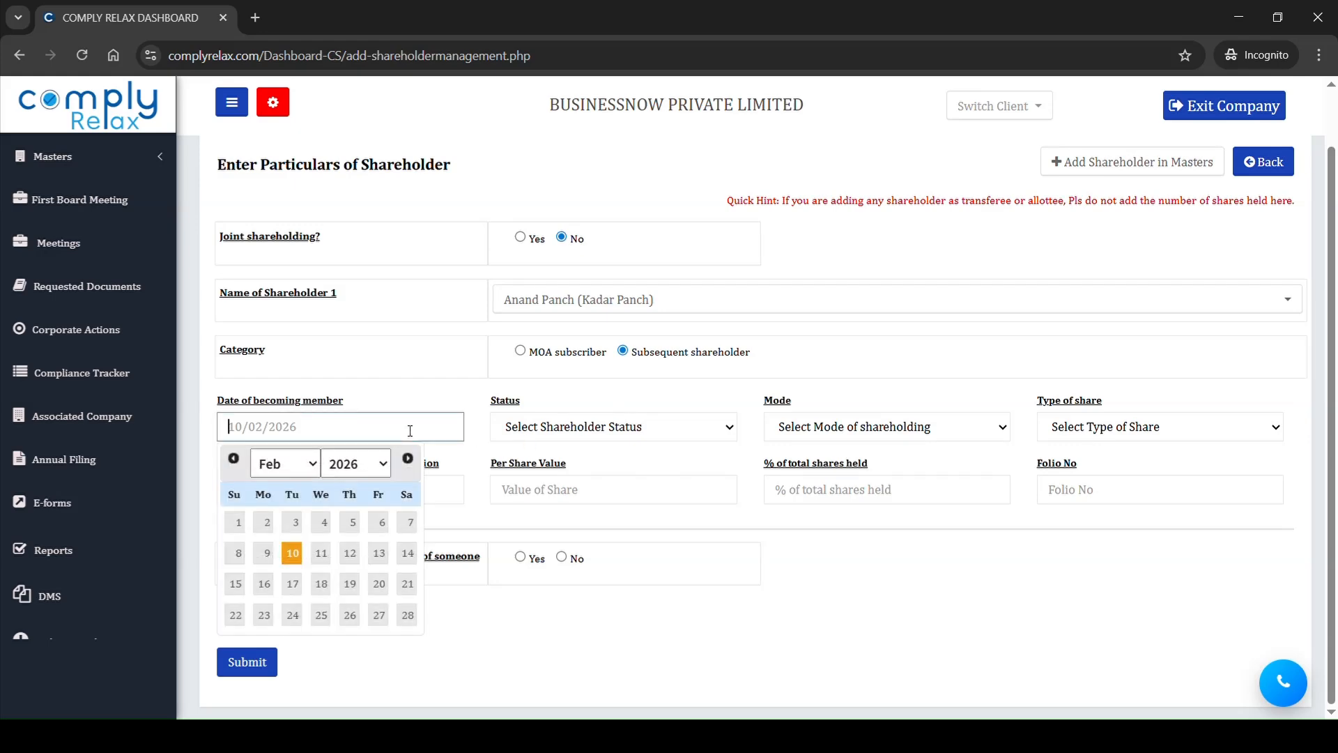
left_click(238, 523)
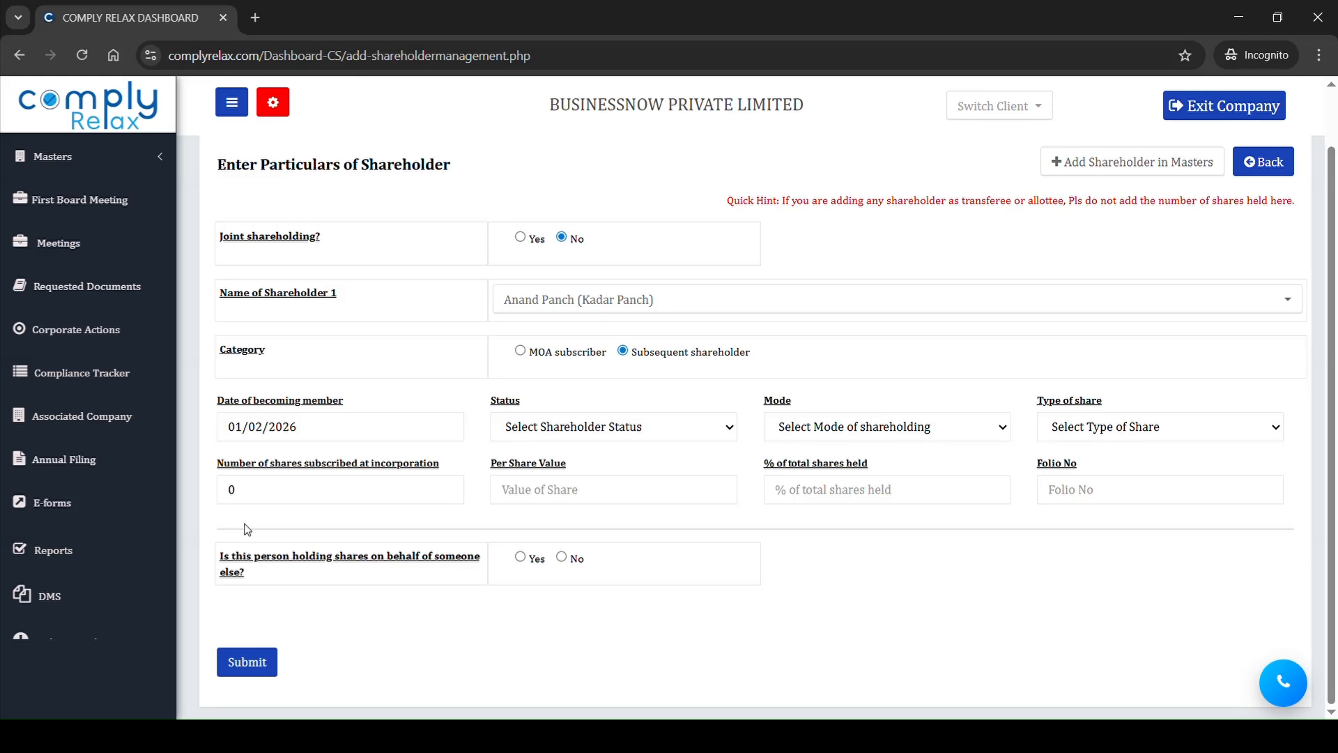
Step: Set the shareholder's status to Promoter only, mode to Physical and share type to Equity Shares with Voting Rights
left_click(543, 437)
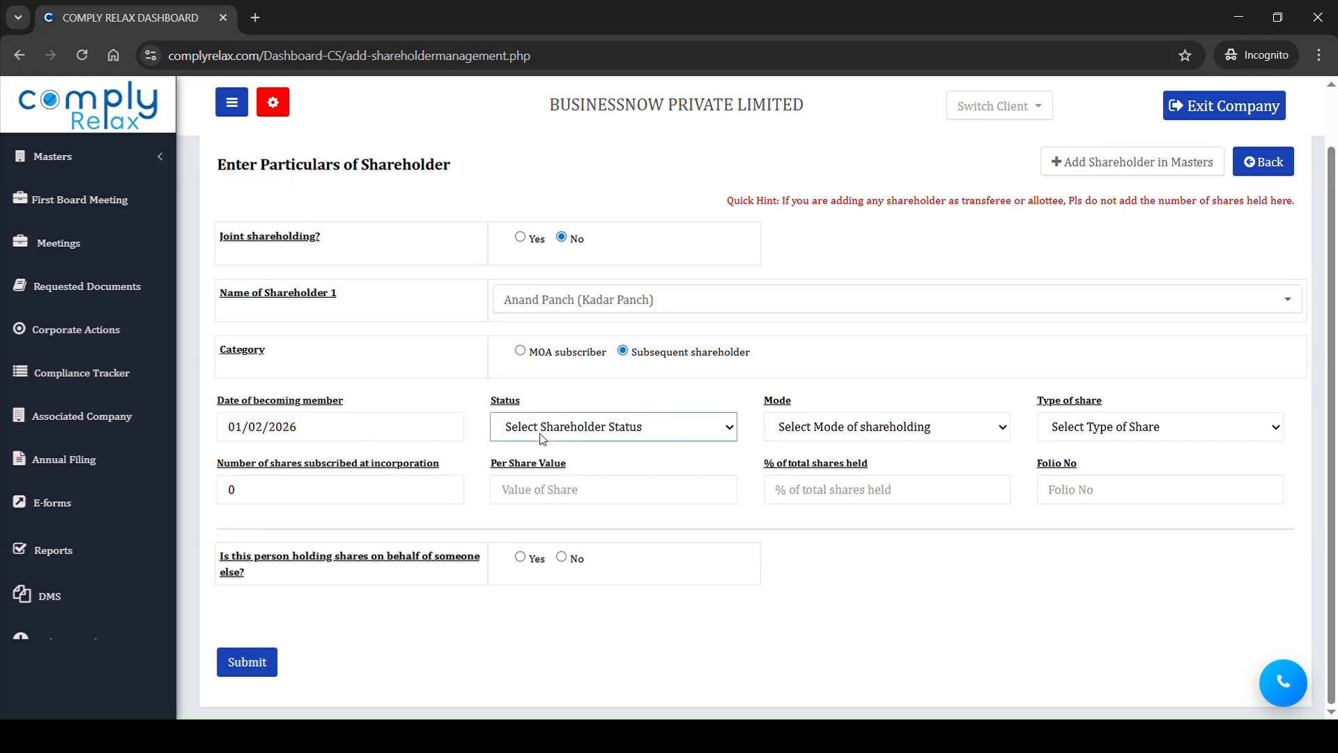
left_click(533, 564)
key("Down")
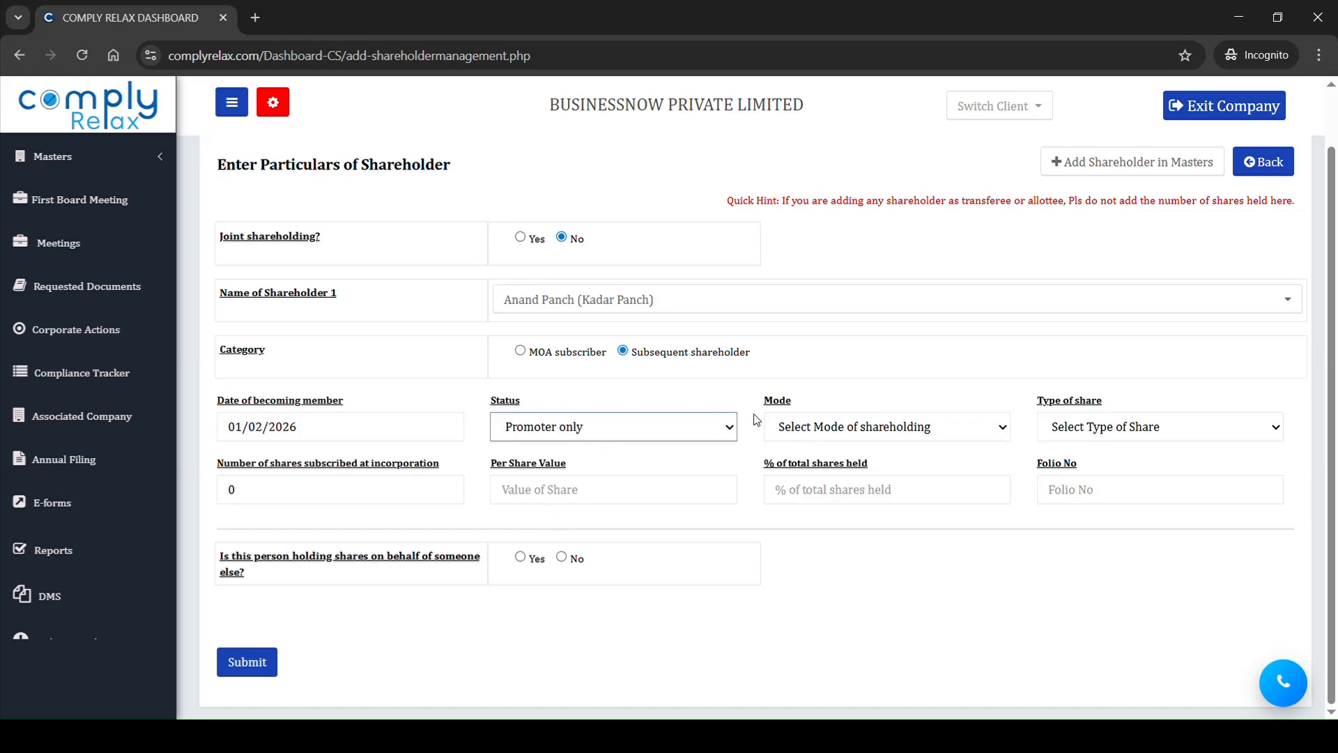
key("Tab")
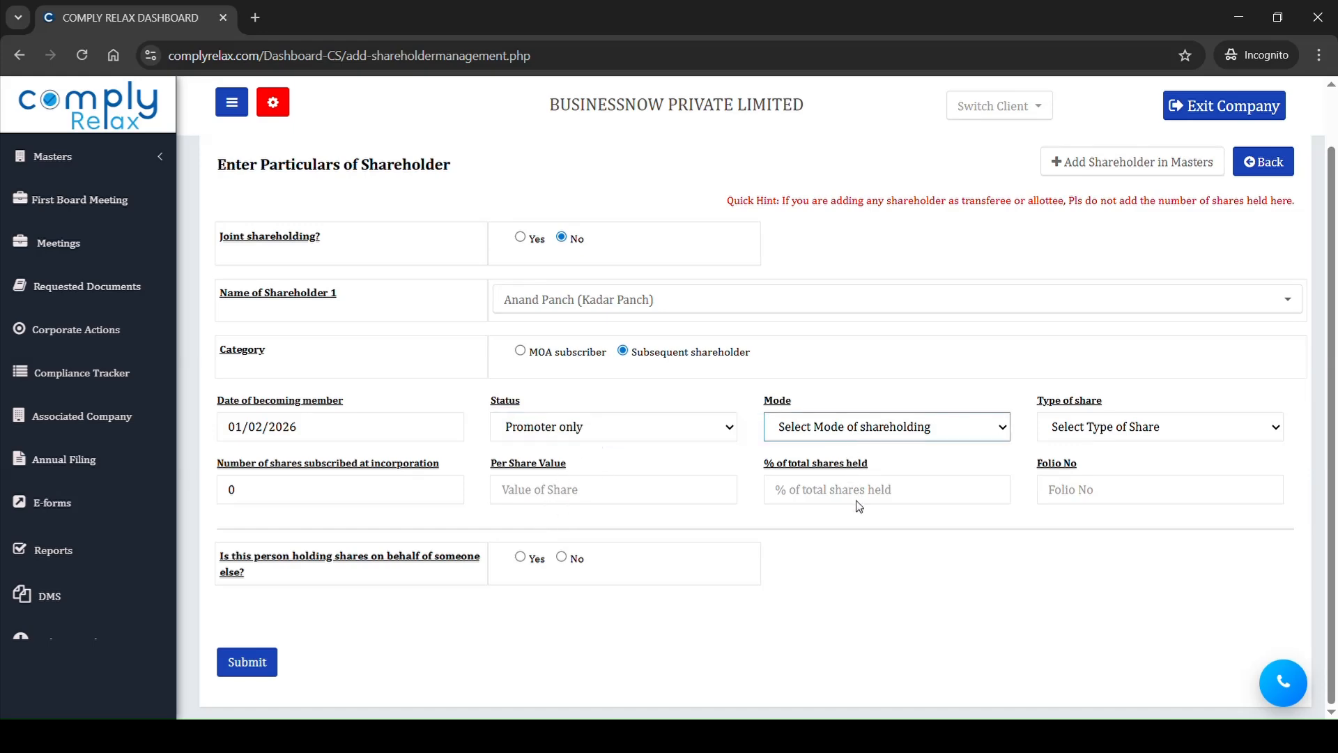
key("Down")
key("Tab")
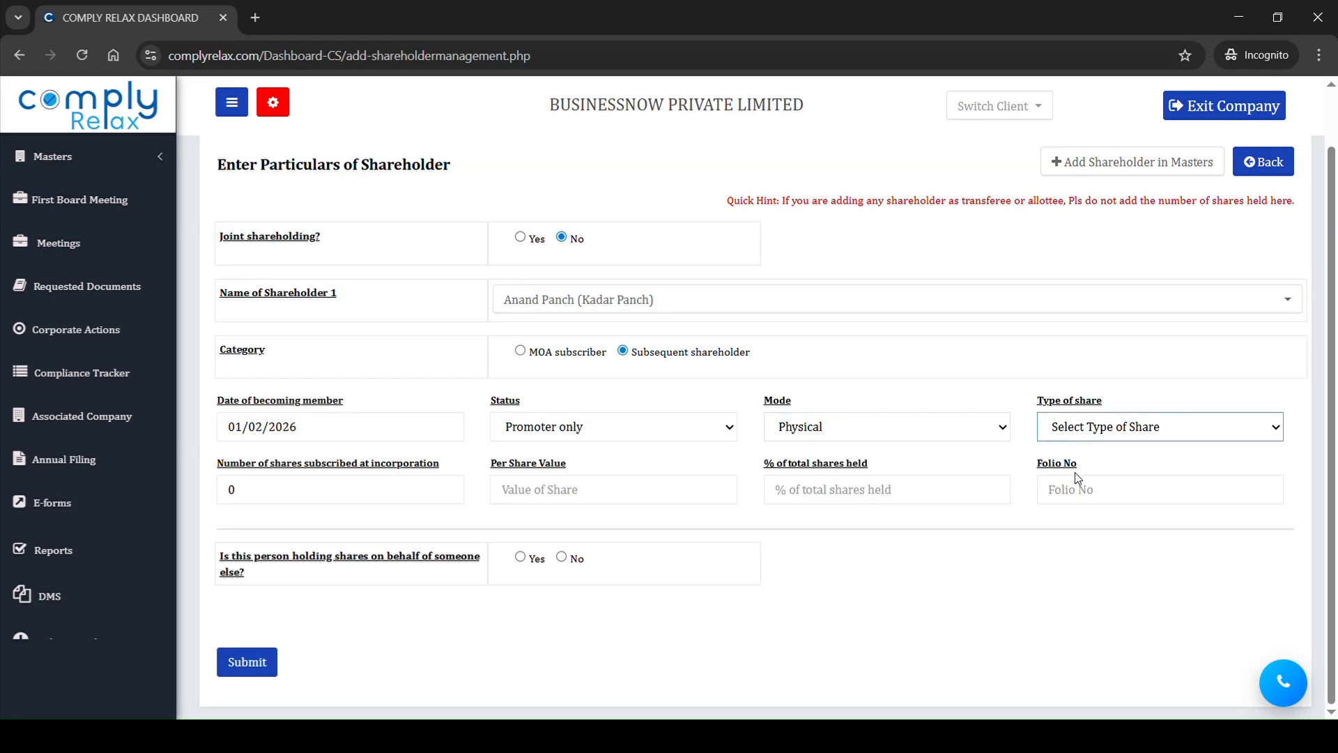
key("Down")
Step: Enter folio number 03, state that the shares are not held on behalf of someone else, and submit the shareholder
left_click_drag(297, 465, 435, 473)
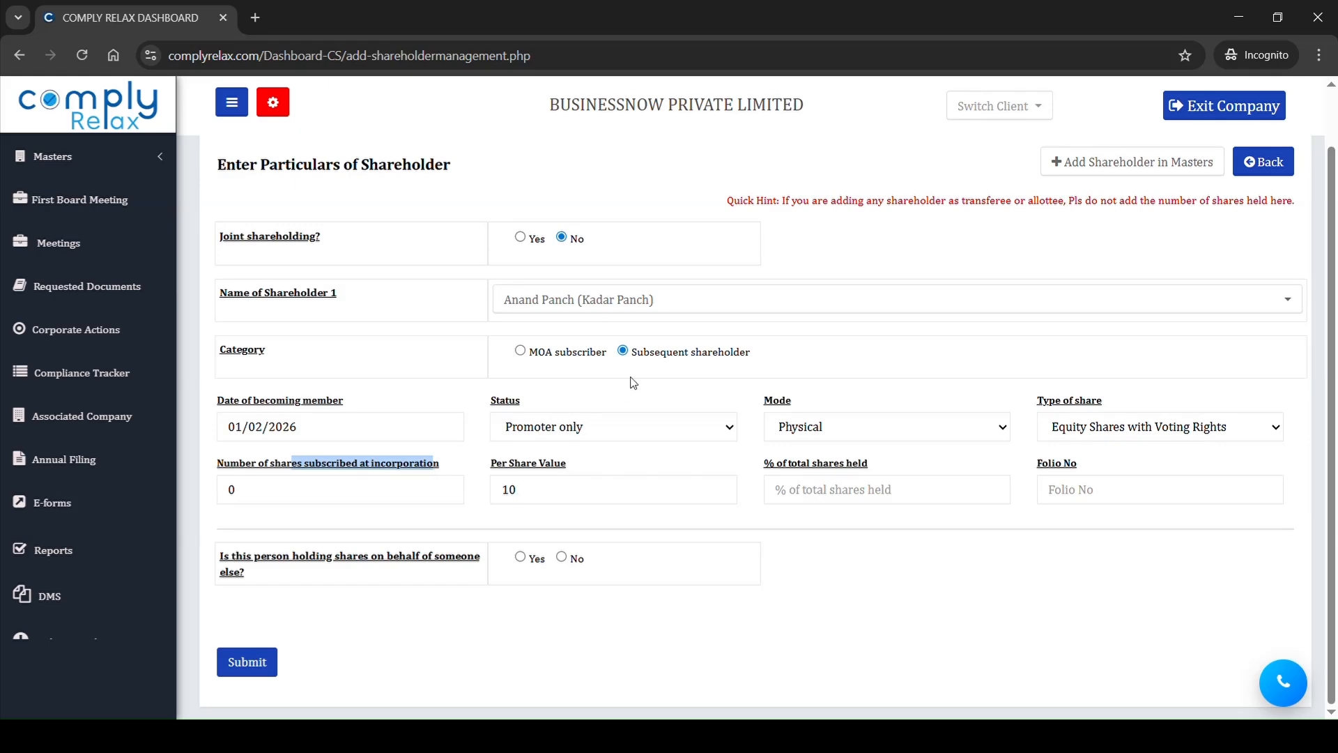
left_click_drag(648, 362, 733, 362)
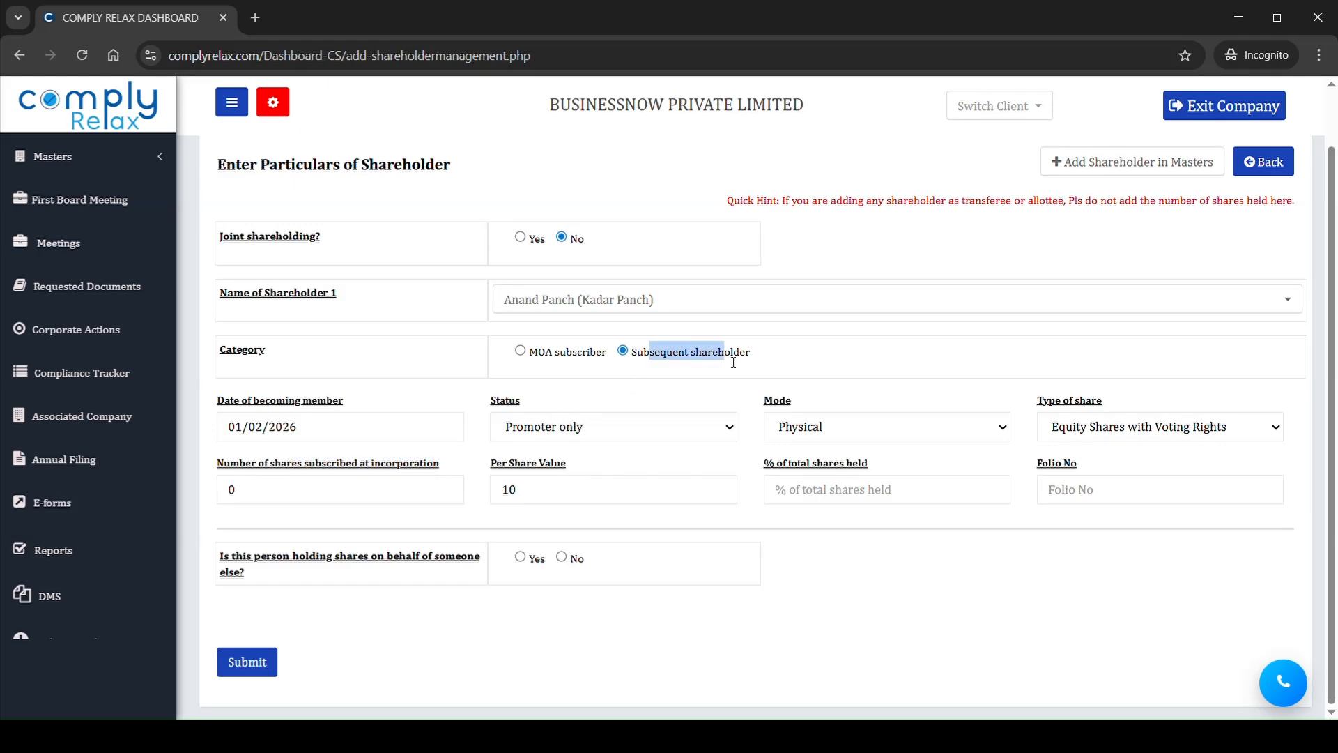
left_click(328, 495)
left_click(1078, 497)
type("03")
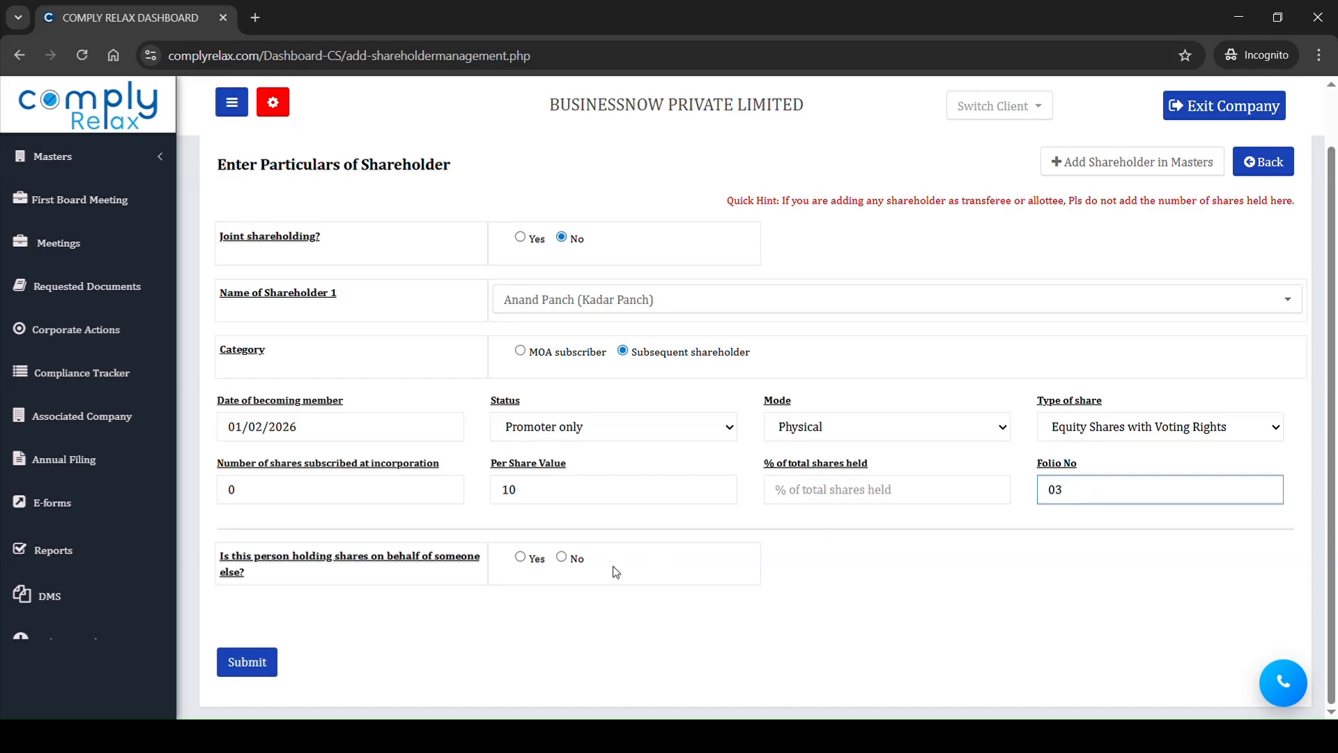
left_click(562, 557)
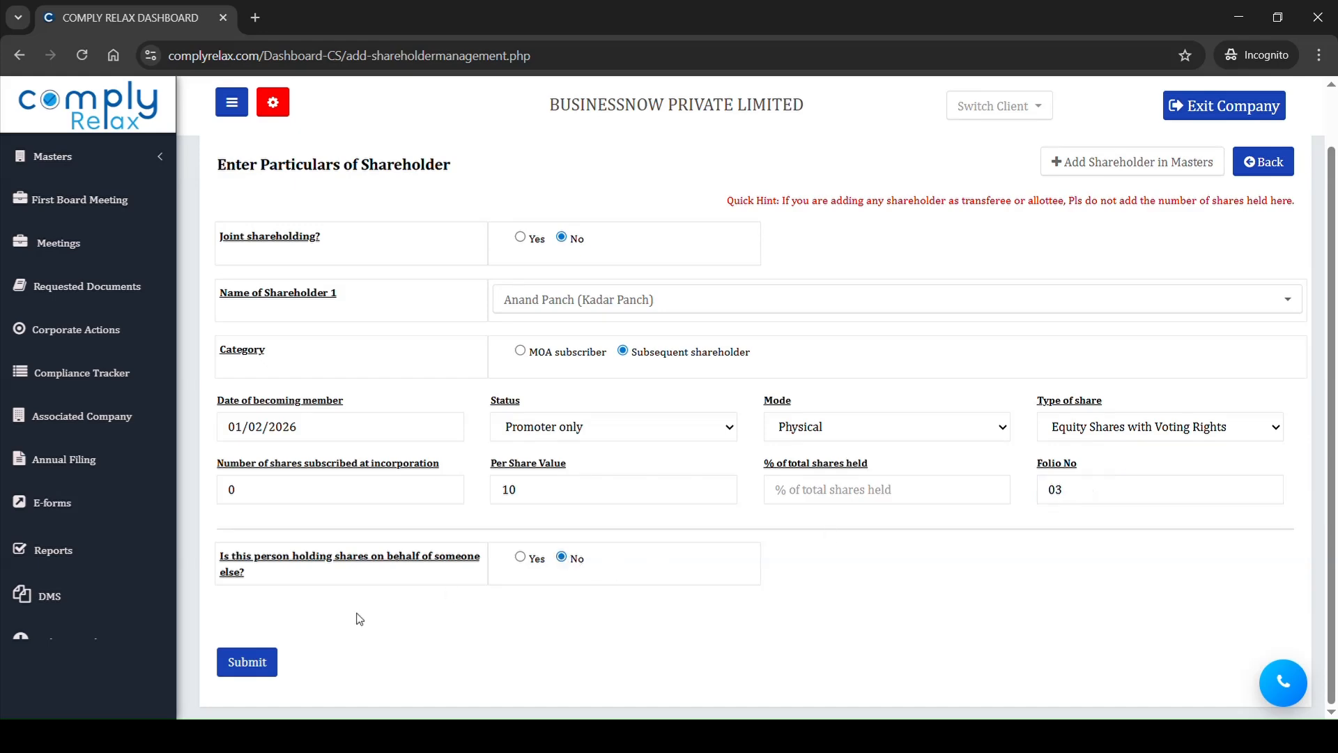
left_click(267, 666)
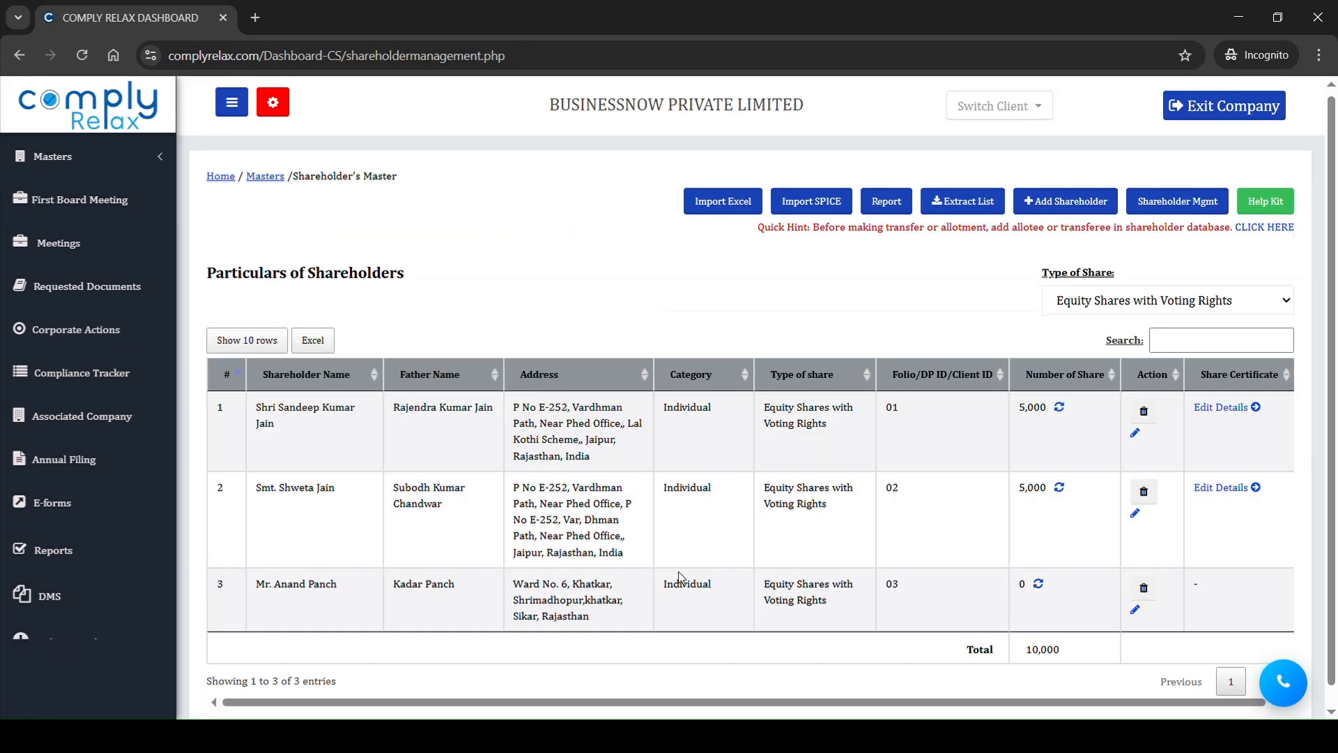
Step: Check the new shareholder's entry in the master and open a new private placement allotment under shareholder management
left_click_drag(274, 585, 805, 600)
left_click(1196, 589)
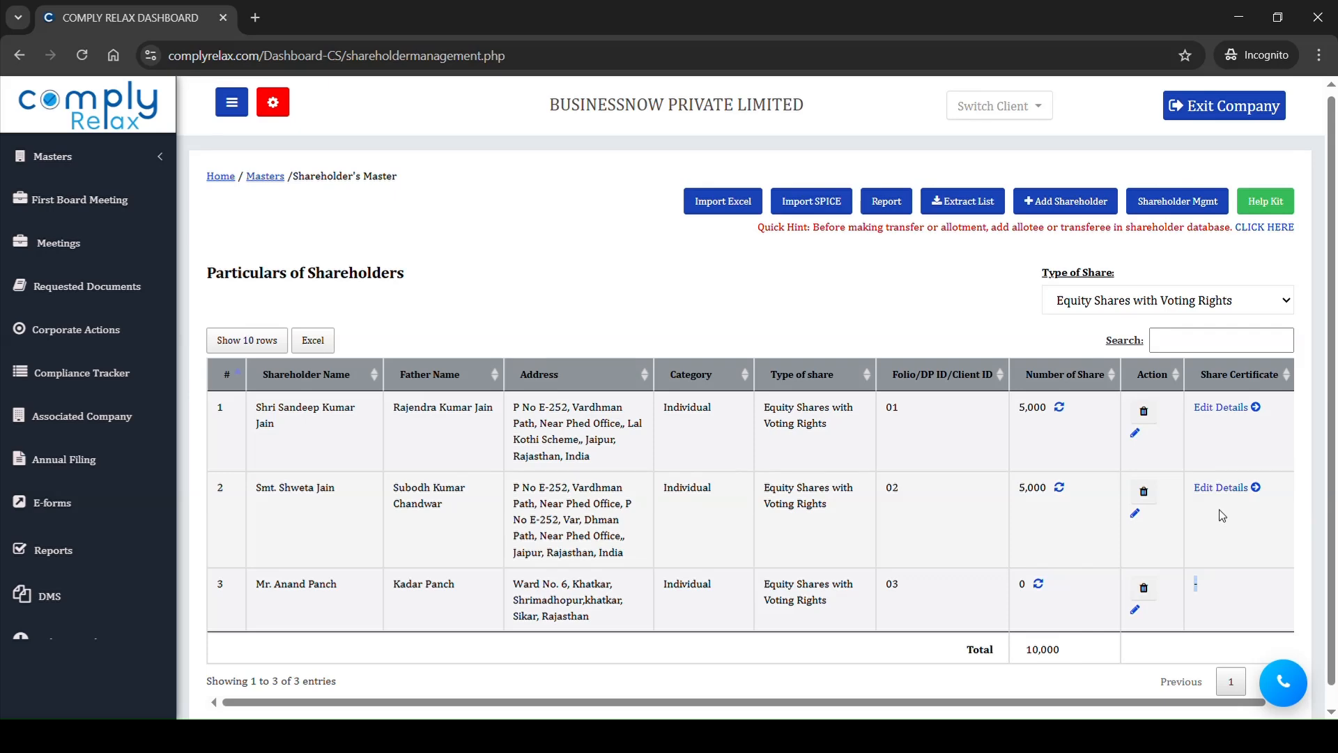
scroll(1222, 516, "up", 1)
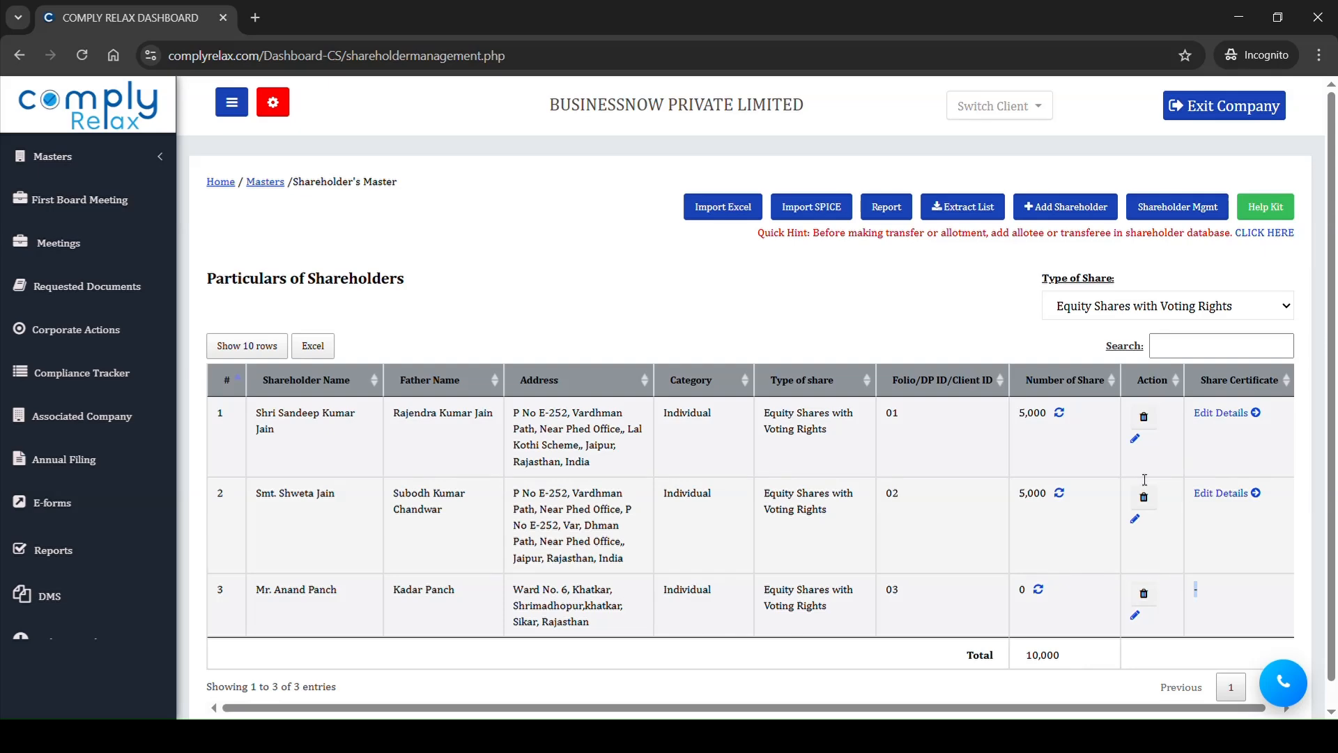
left_click(1185, 213)
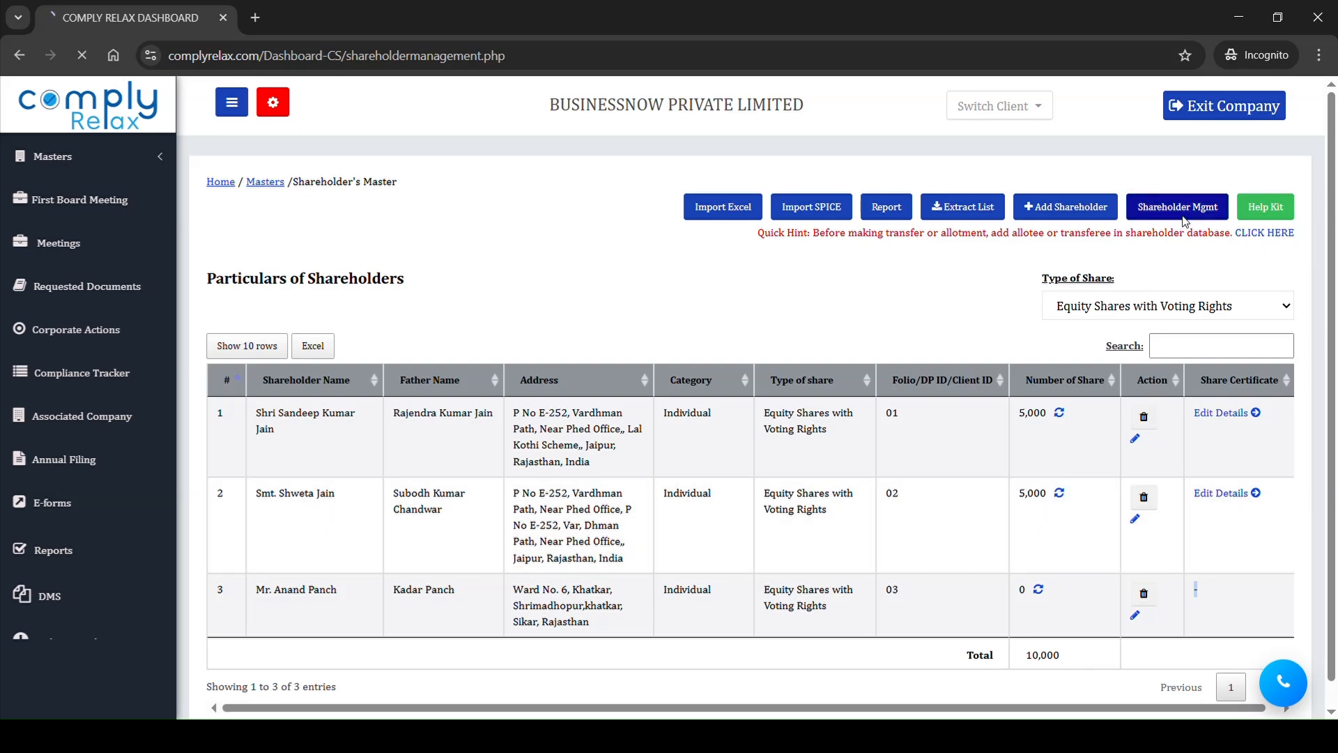
left_click(395, 311)
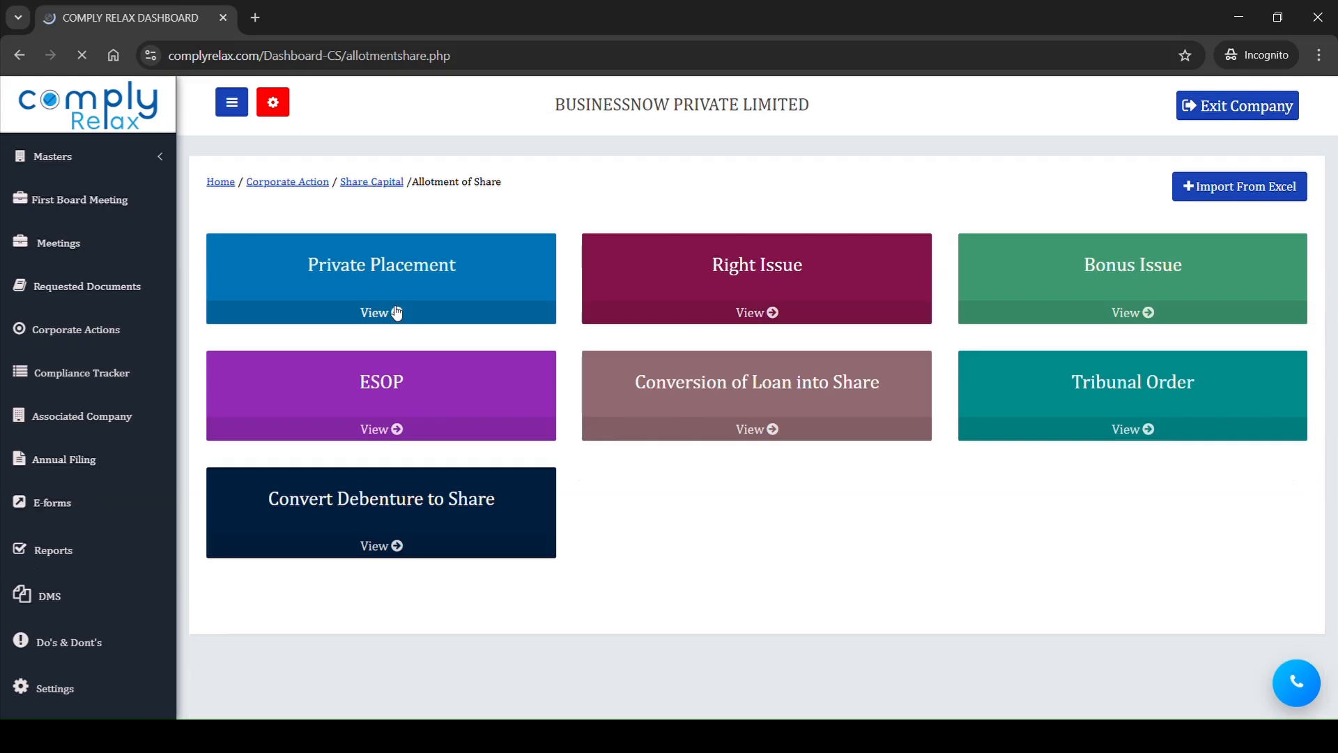
left_click(380, 310)
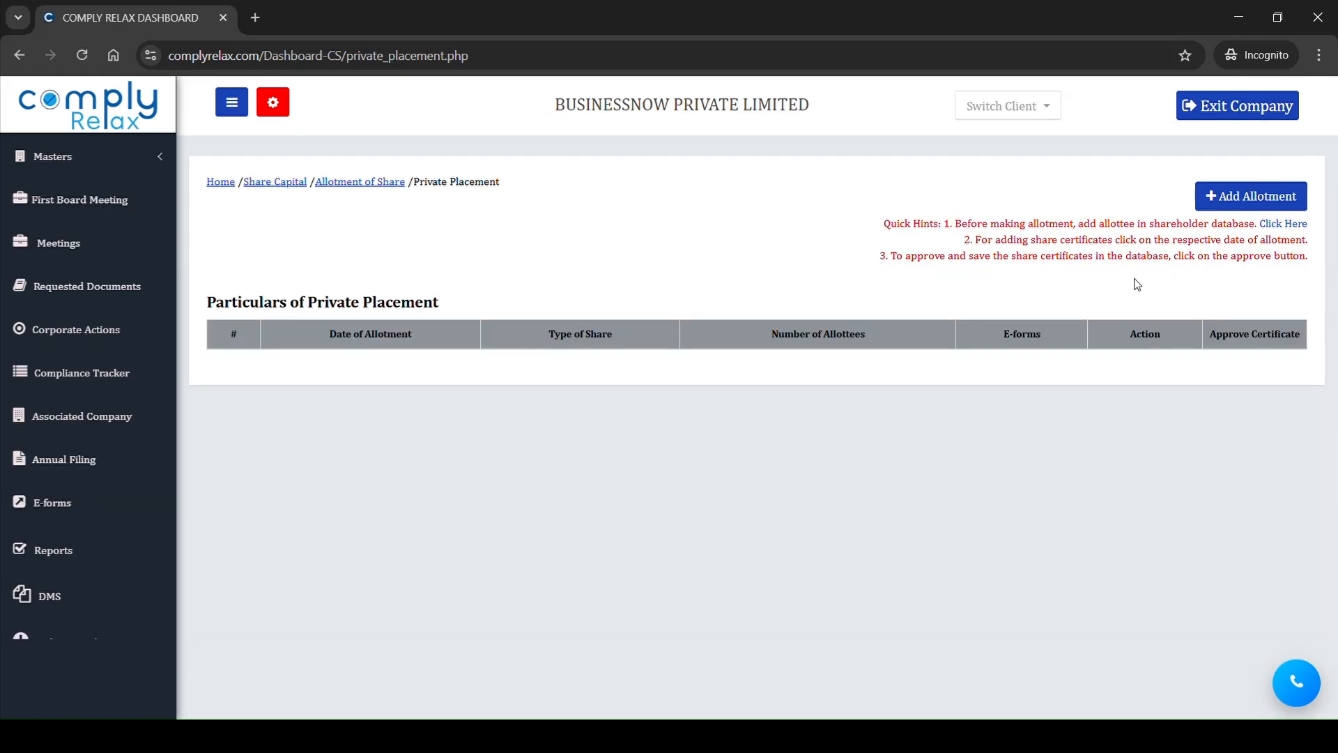
left_click(1227, 203)
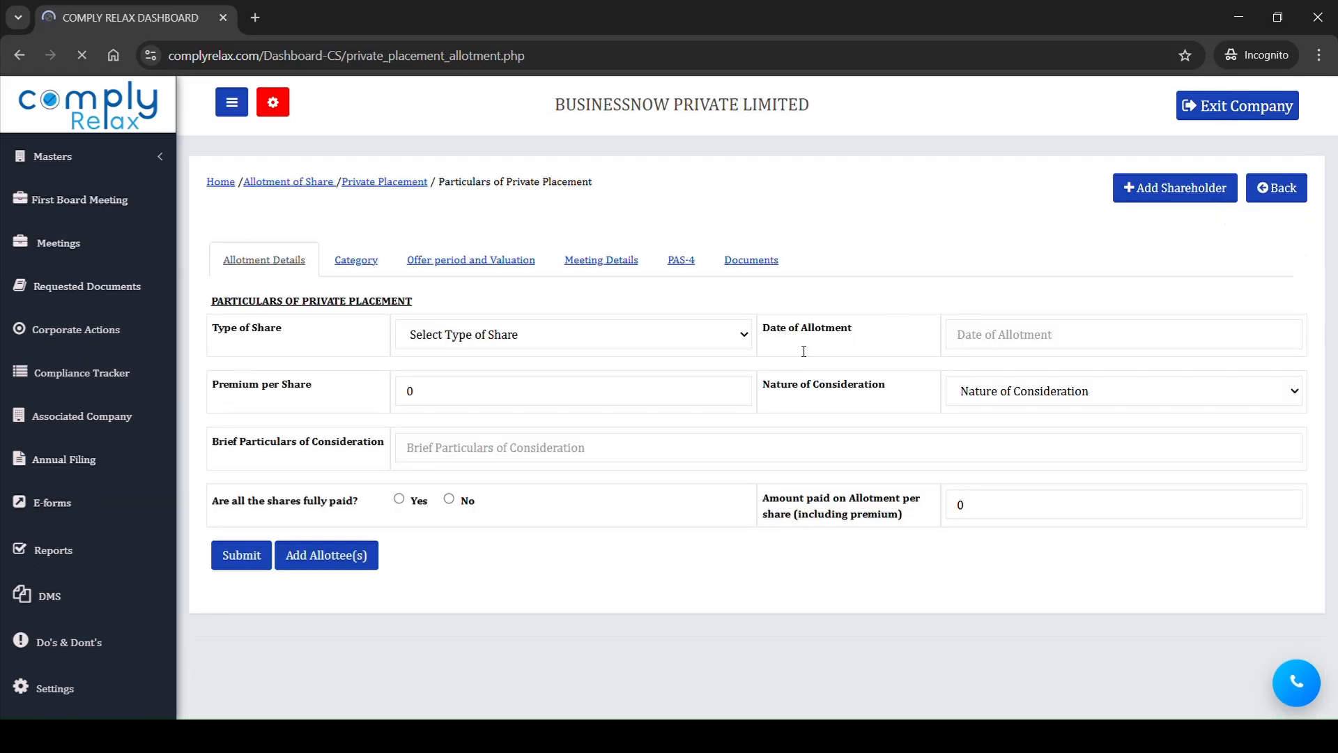
Step: Fill in the allotment details with Equity Shares with Voting Rights, date 10/02/2026, consideration In Cash and all shares fully paid
left_click(469, 342)
left_click(471, 385)
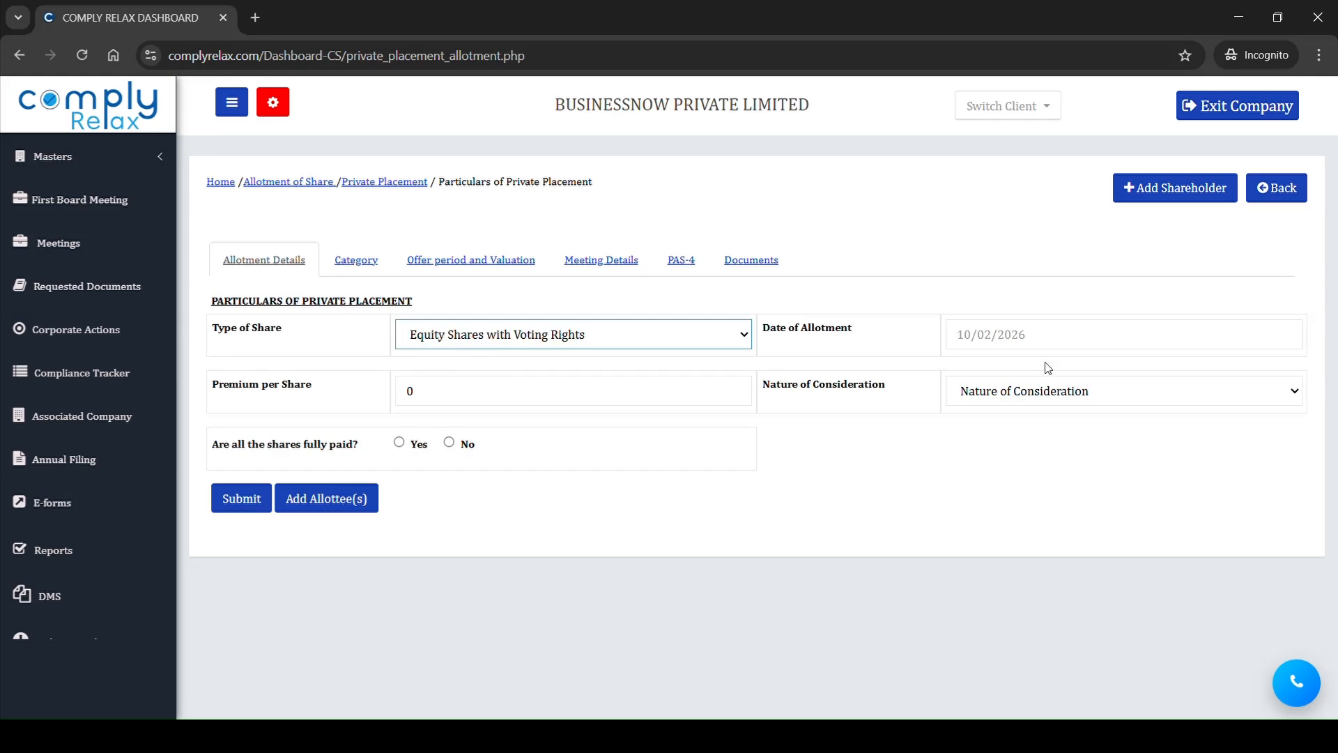
left_click(1045, 341)
left_click(1026, 449)
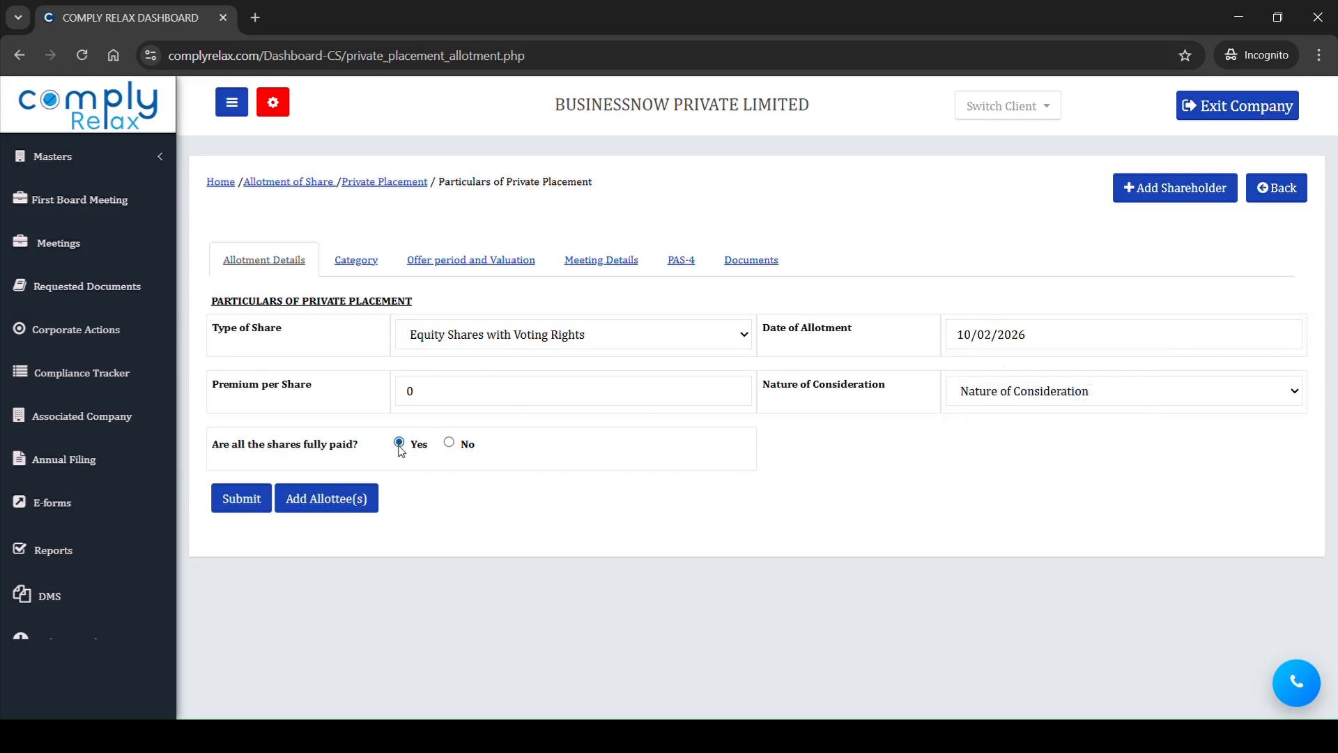
left_click(1003, 392)
left_click(991, 437)
Step: Add three allottee rows and assign the shareholders with folios 01, 02 and 03 to them in order
left_click(353, 499)
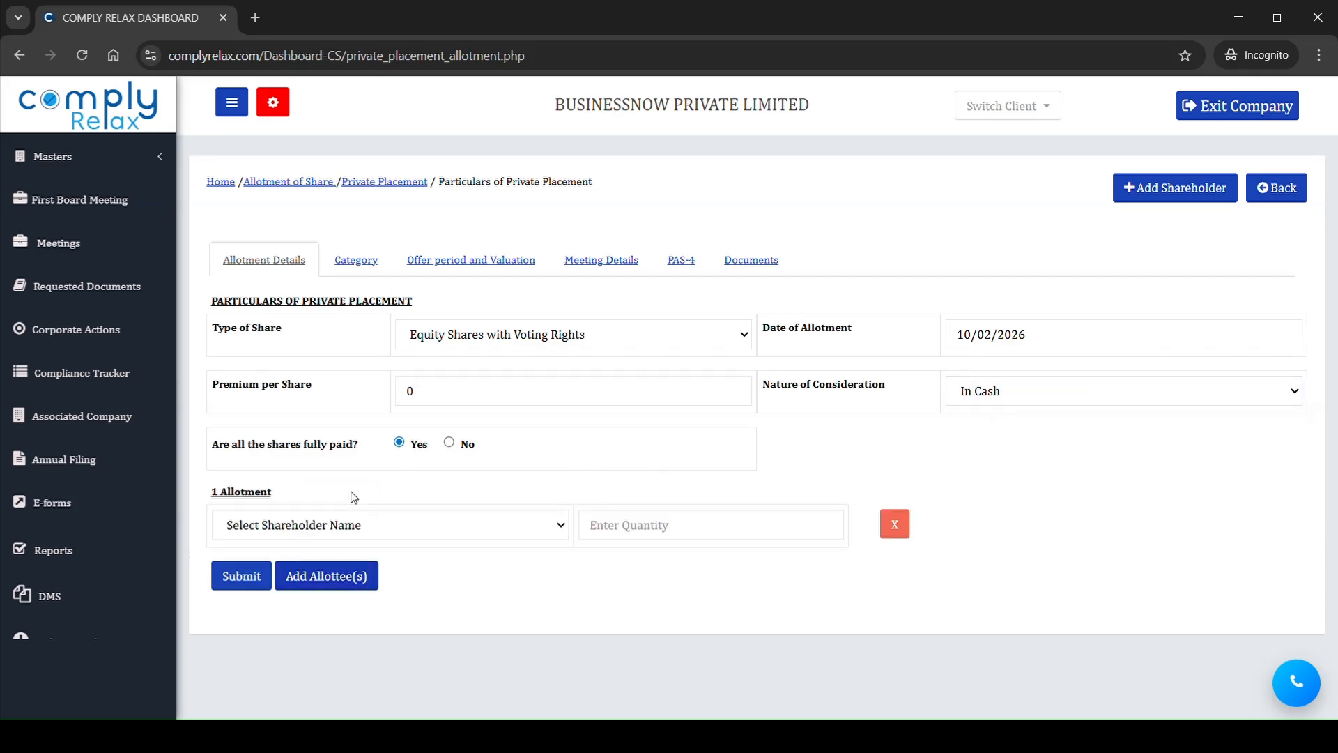
left_click(324, 582)
left_click(320, 651)
scroll(381, 572, "down", 1)
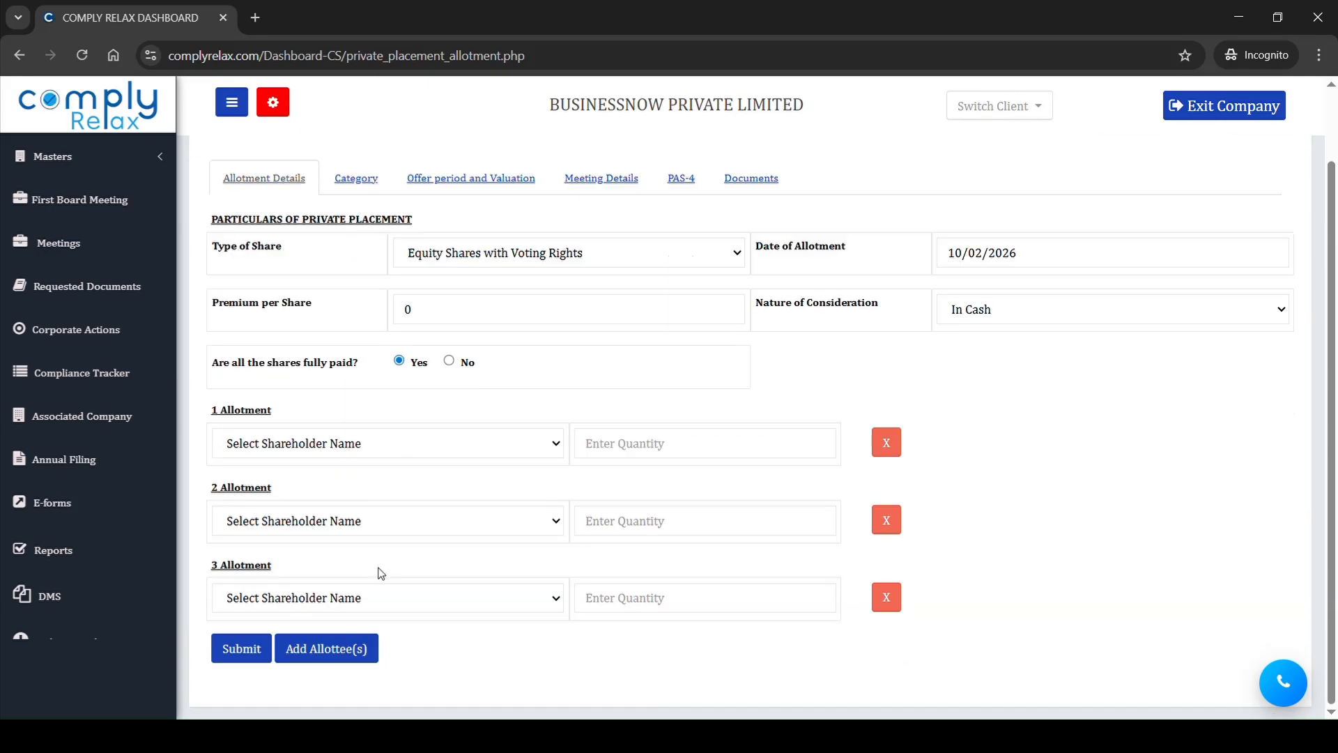
left_click(409, 454)
left_click(321, 497)
left_click(372, 519)
left_click(393, 598)
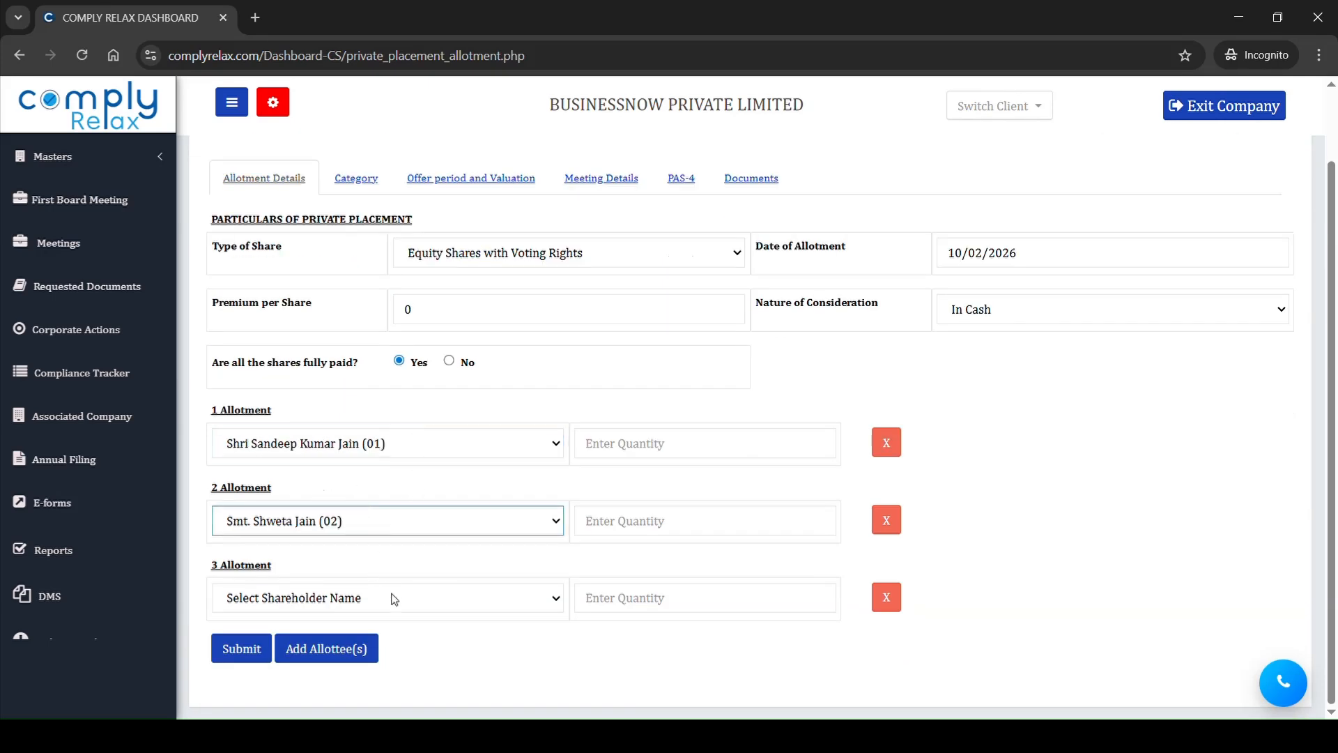
left_click(408, 616)
left_click(422, 605)
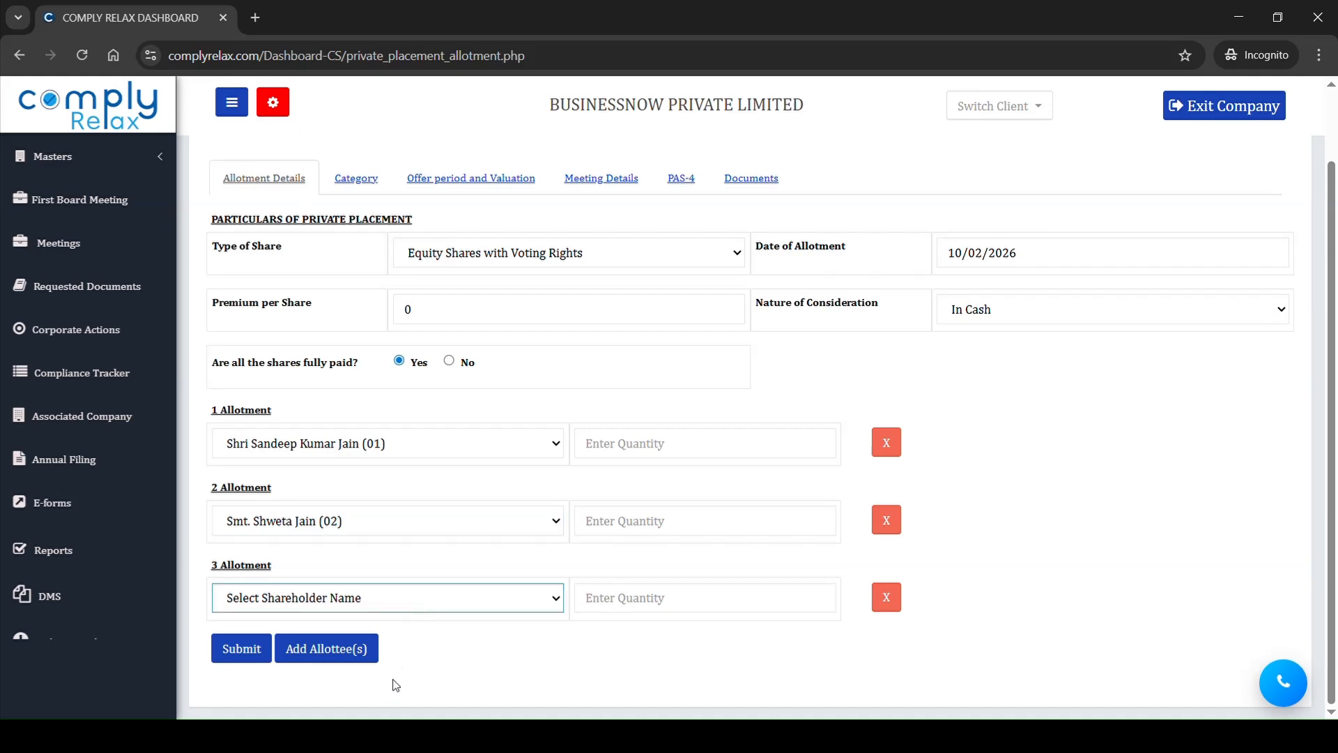
left_click(393, 688)
Step: Enter a quantity of 10000 shares for each of the three allottees and submit the allotment details
left_click(634, 464)
type("10000")
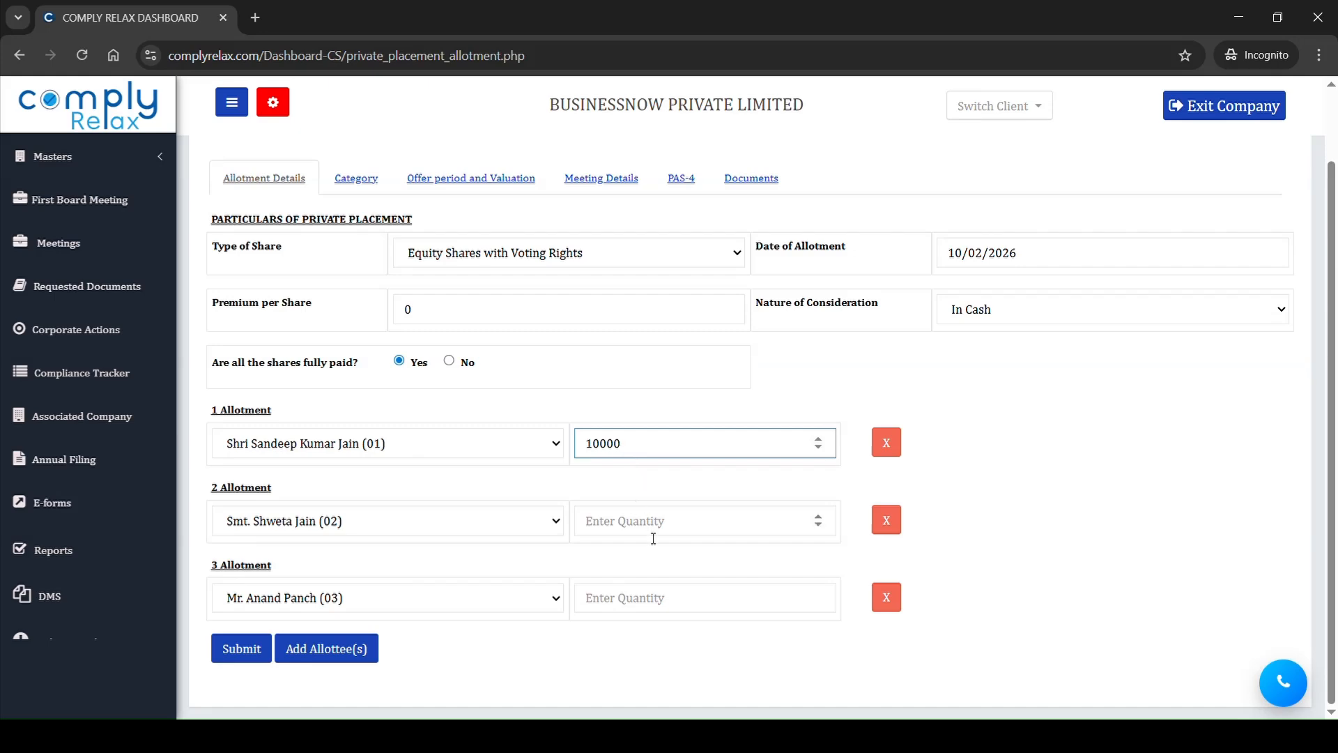
left_click(650, 527)
type("10000")
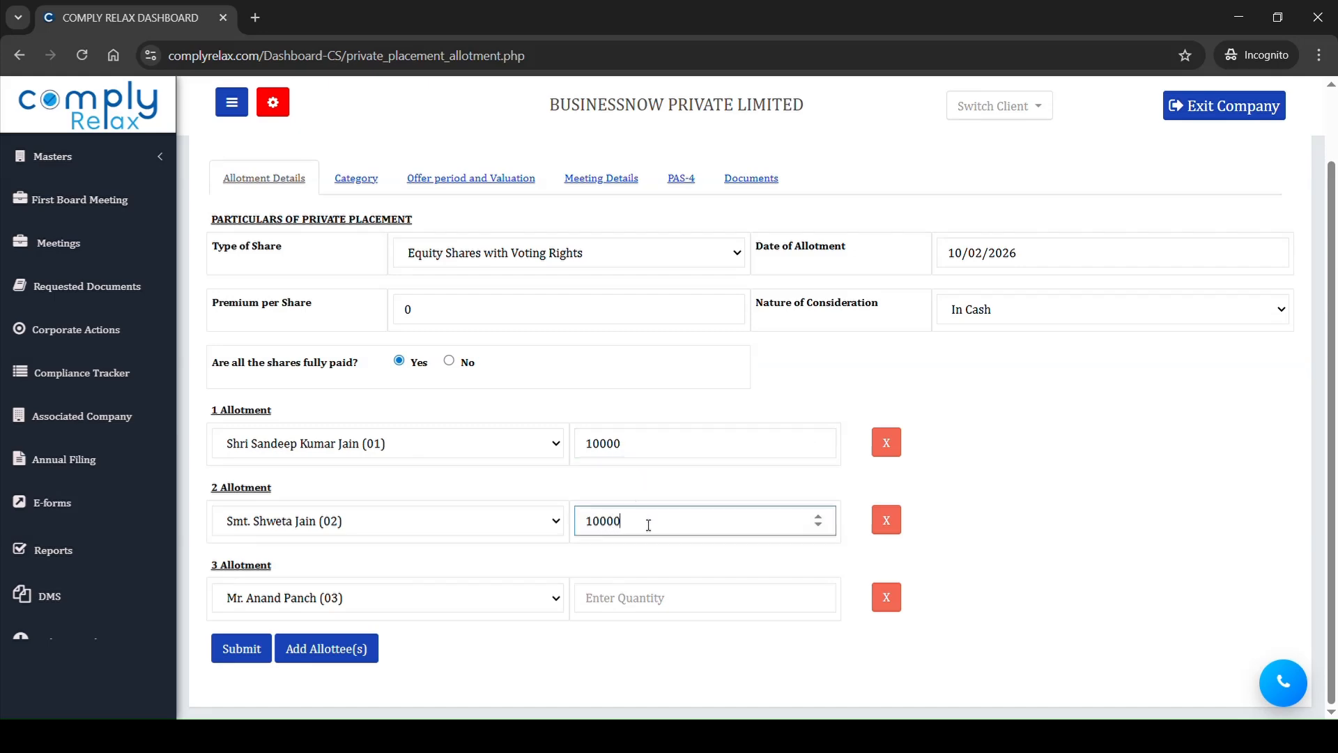
left_click(656, 612)
type("10000")
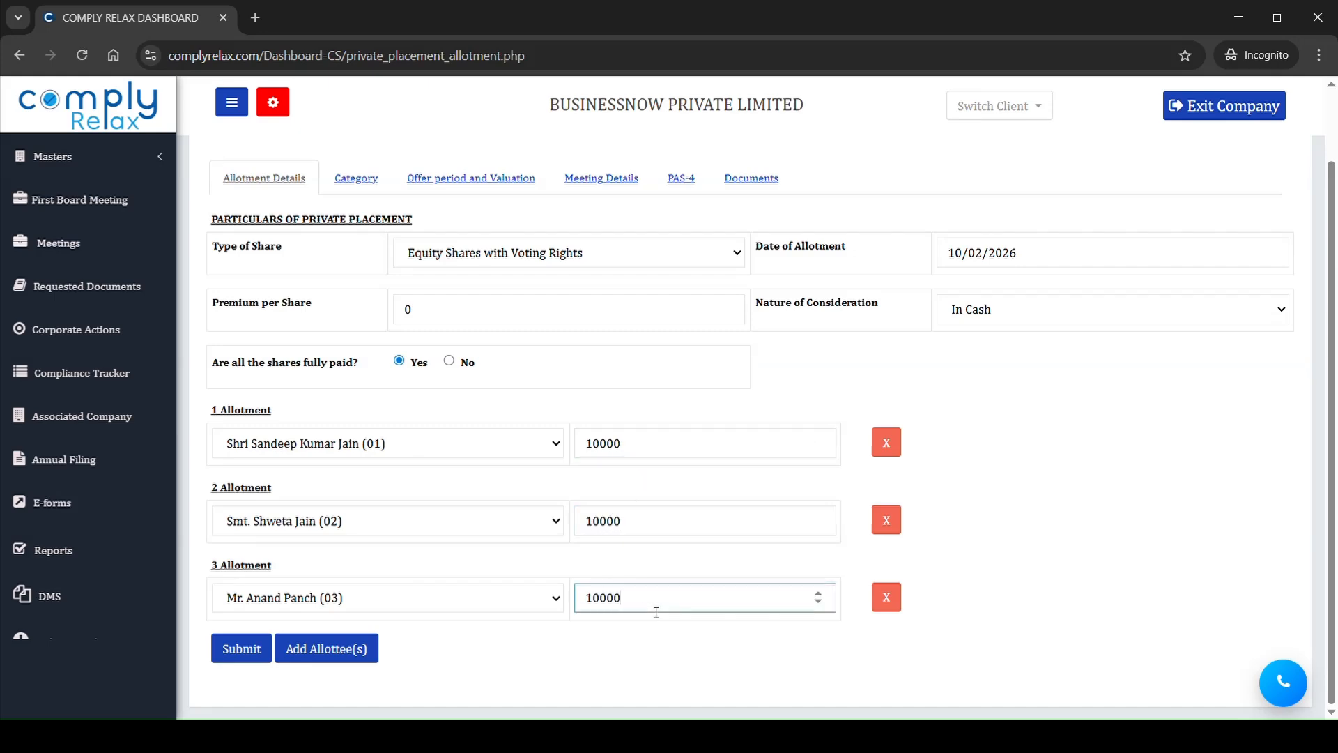
left_click(239, 659)
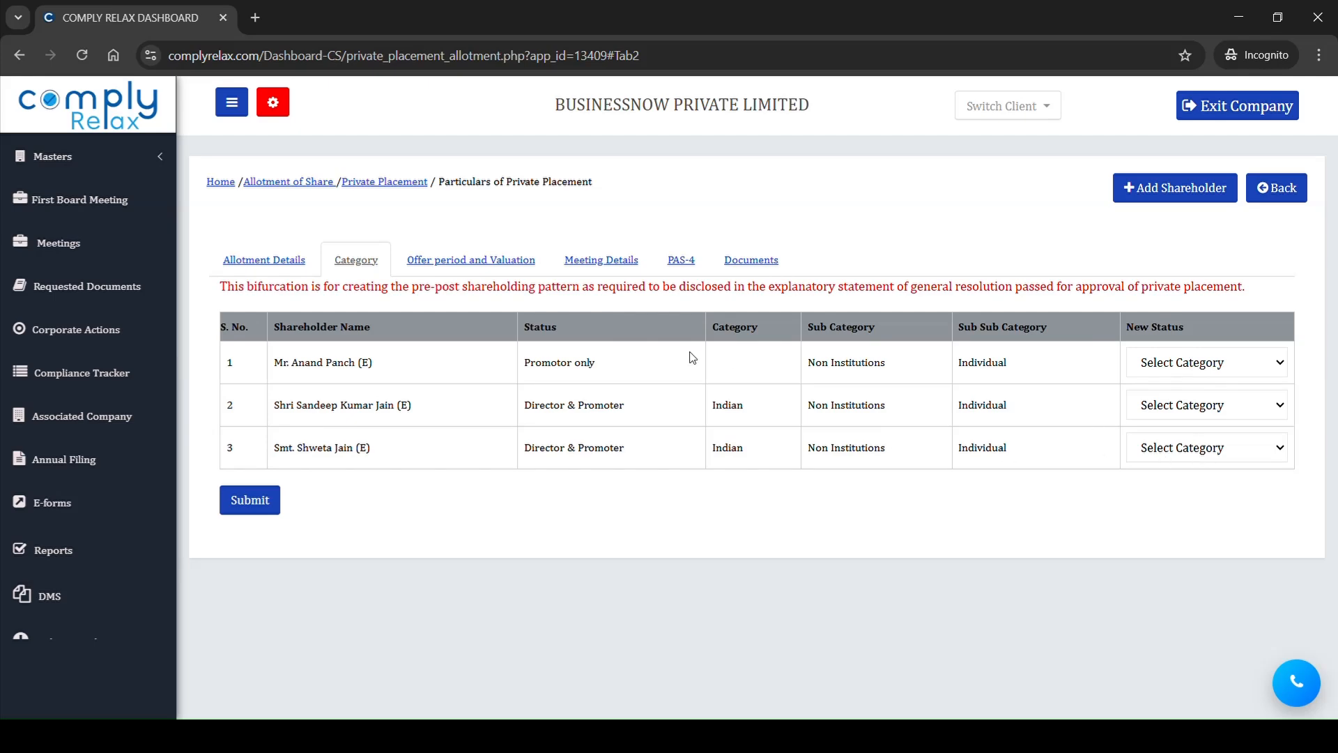
Step: Look through the allotment's offer period, meeting details and documents, and return to the private placement list to read its quick hints
left_click(471, 272)
left_click(587, 275)
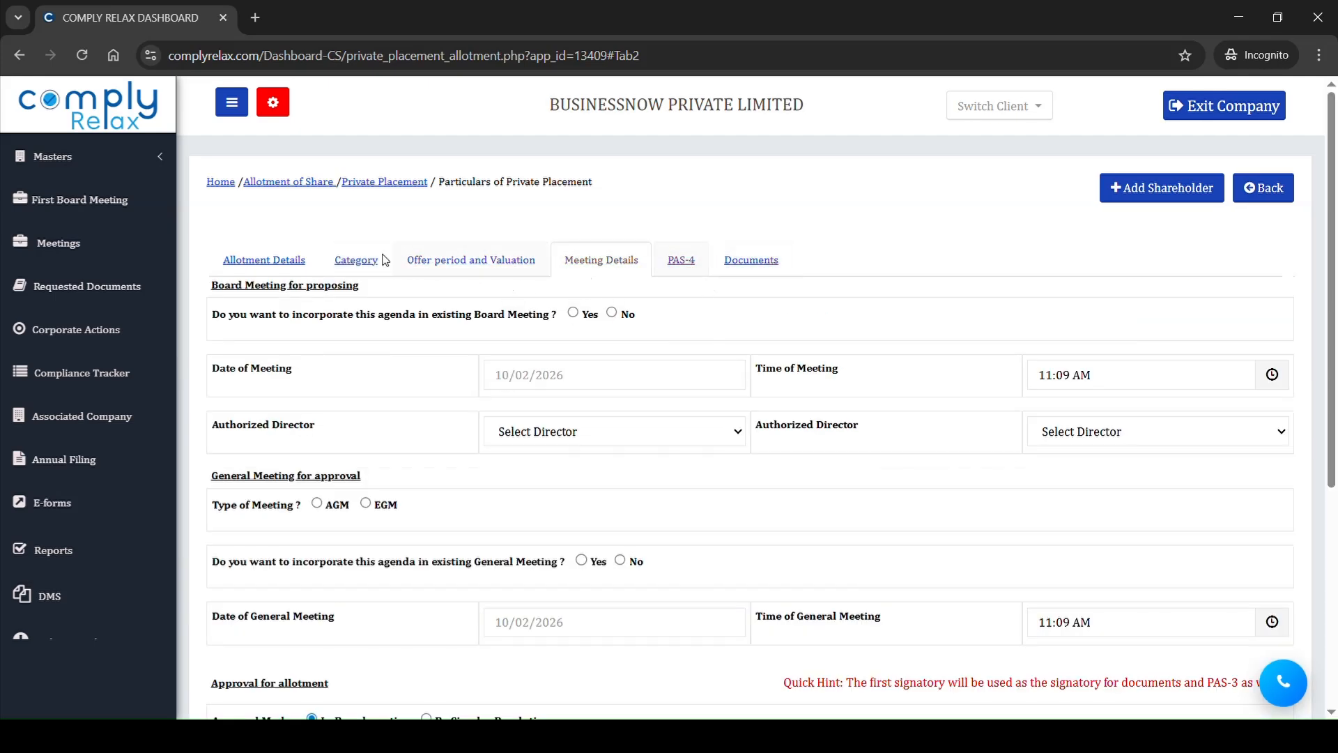
left_click(747, 272)
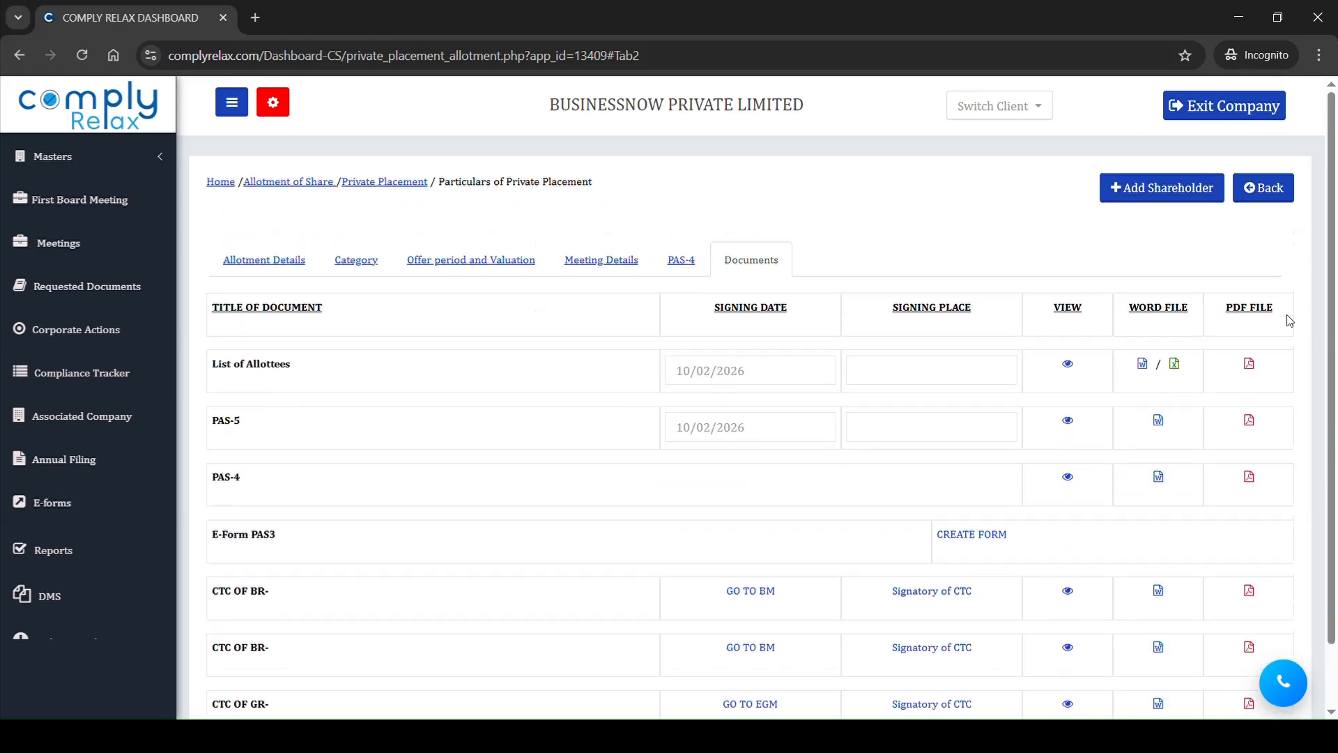
left_click(1269, 187)
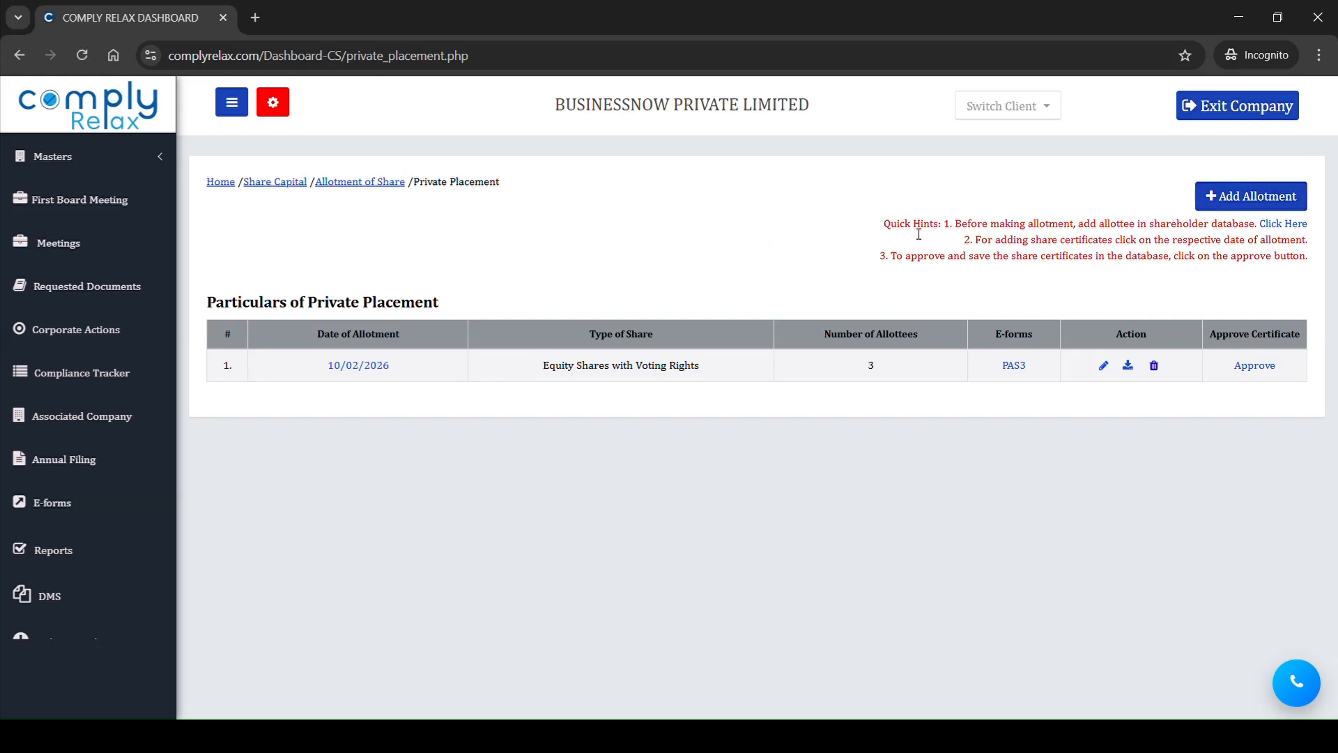
left_click_drag(919, 234, 1220, 235)
left_click(973, 267)
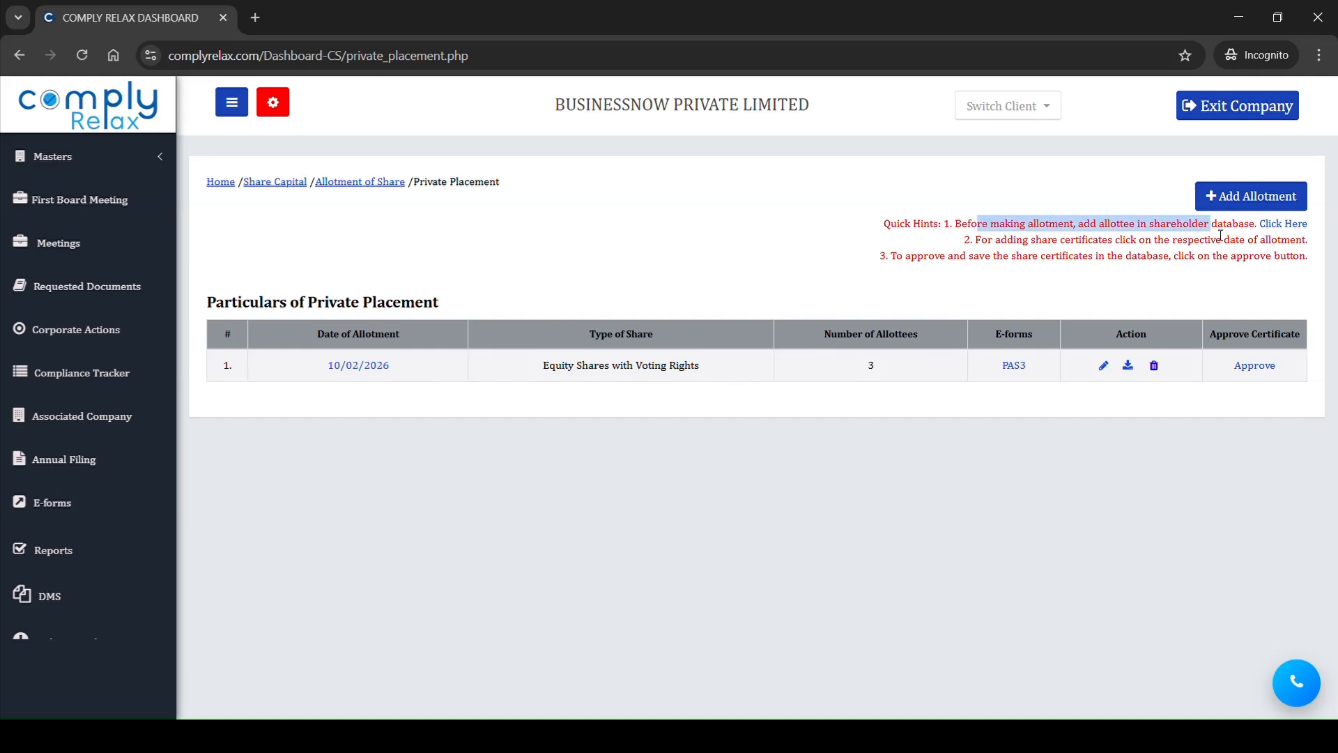
Step: Read the quick hints, expand the allotment dated 10/02/2026 and examine the allottees' offered quantities and share certificate entries
left_click_drag(1022, 246, 1268, 256)
left_click(842, 429)
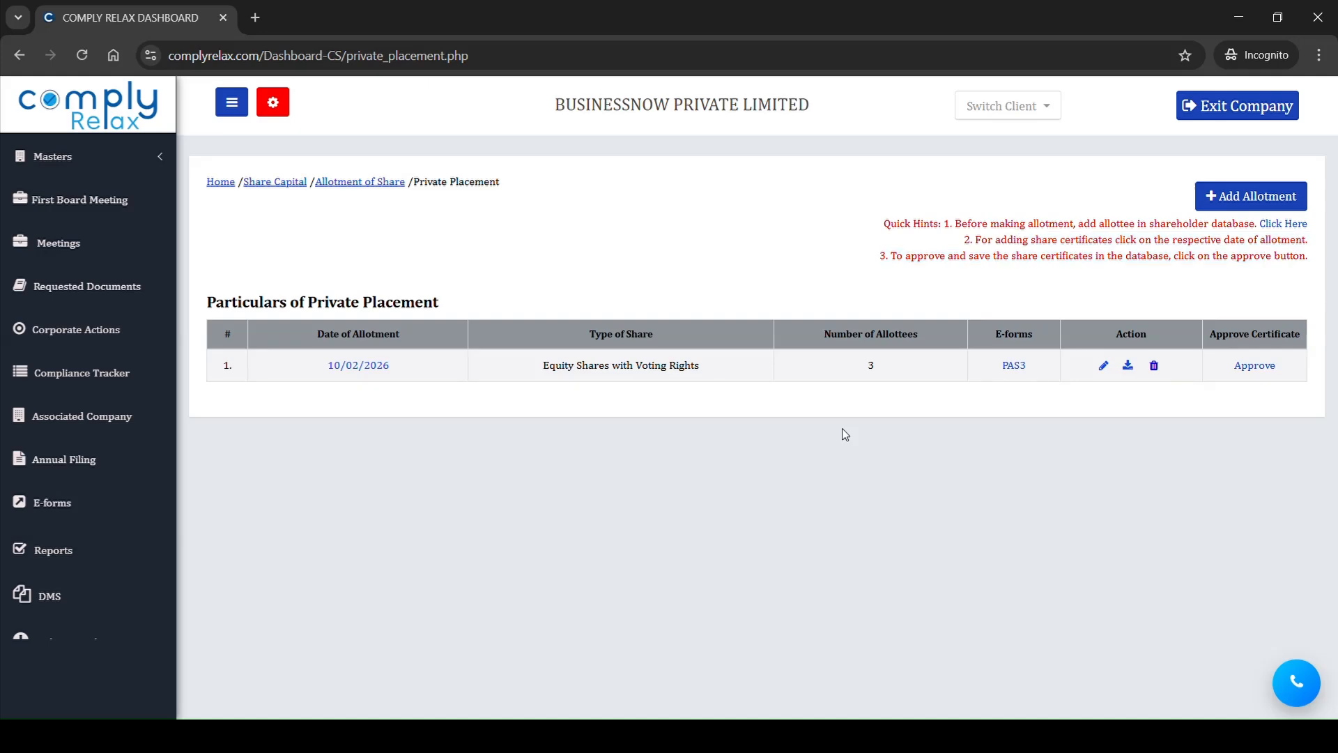
left_click_drag(332, 377, 394, 374)
left_click(379, 374)
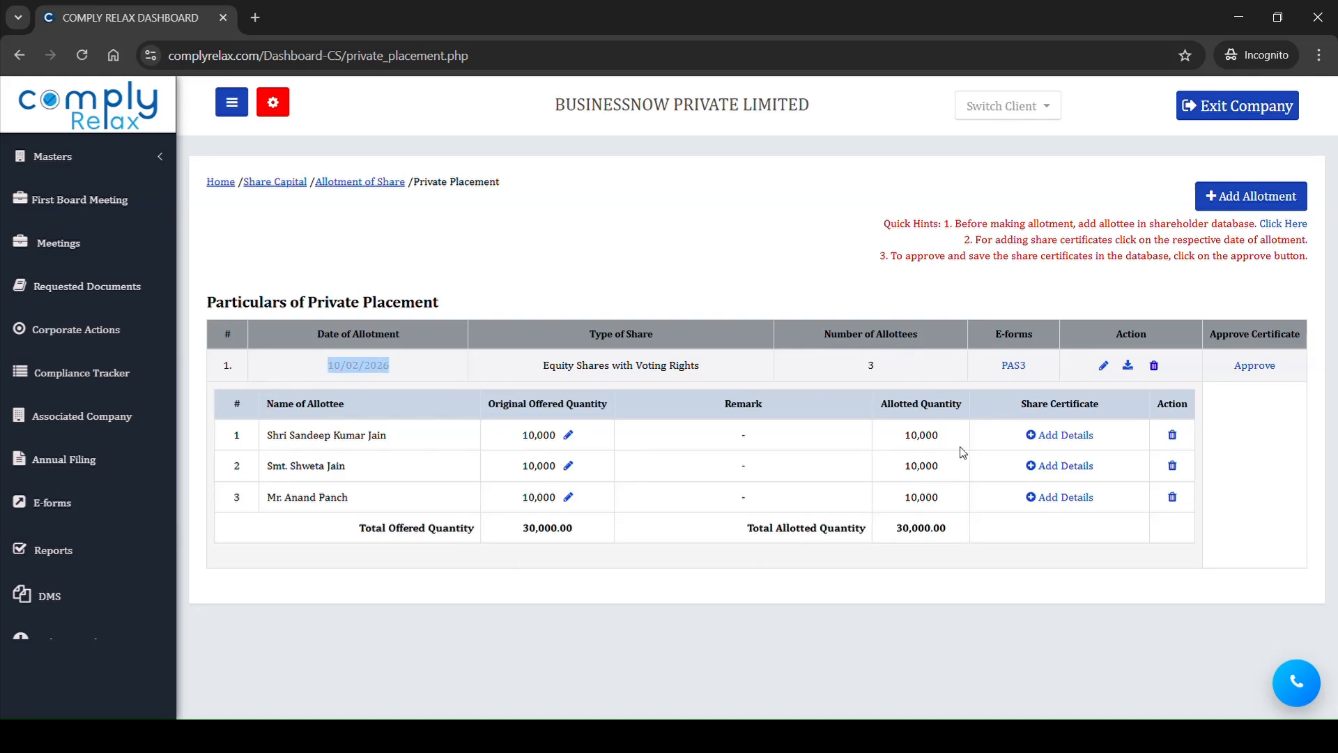
left_click_drag(538, 423, 544, 516)
left_click(1023, 412)
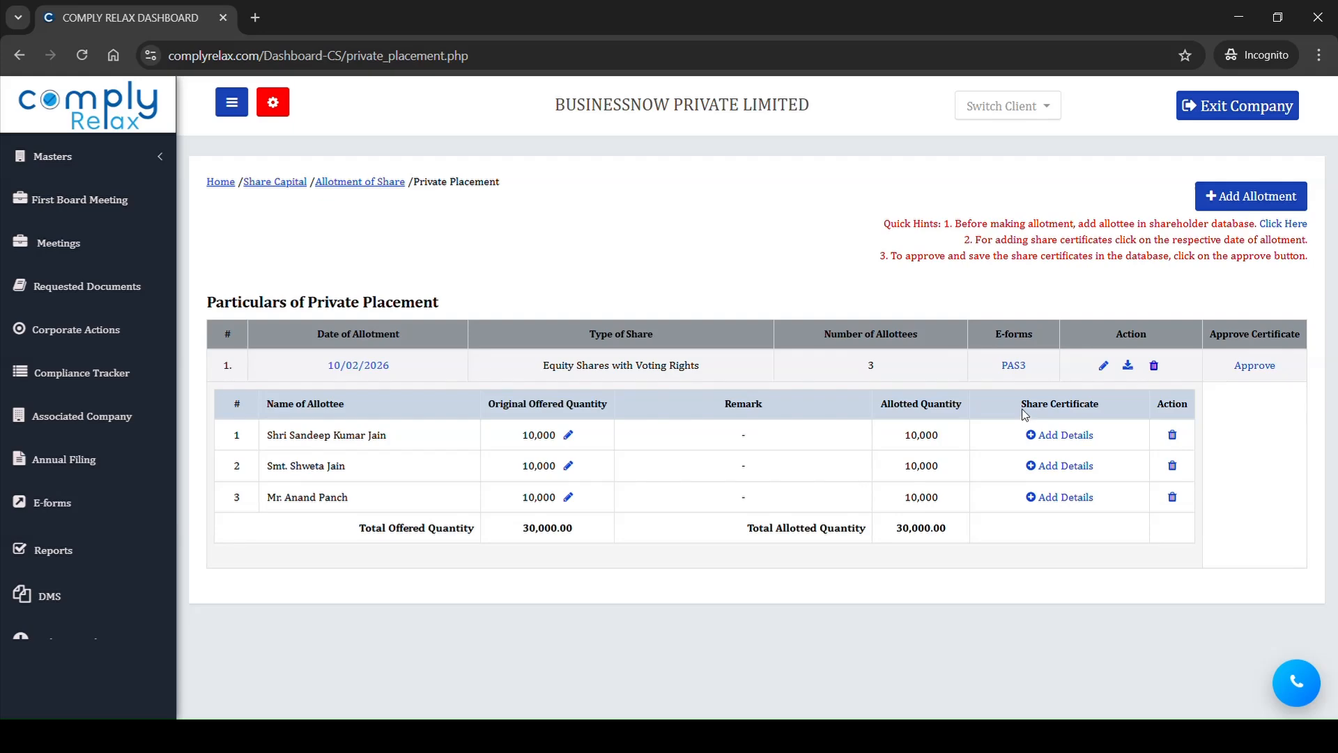
left_click_drag(1029, 415, 1099, 502)
left_click(1149, 501)
Step: Add share certificate details for the folio 01 allottee with issue date 10/02/2026 and one certificate, and submit them
left_click(1079, 436)
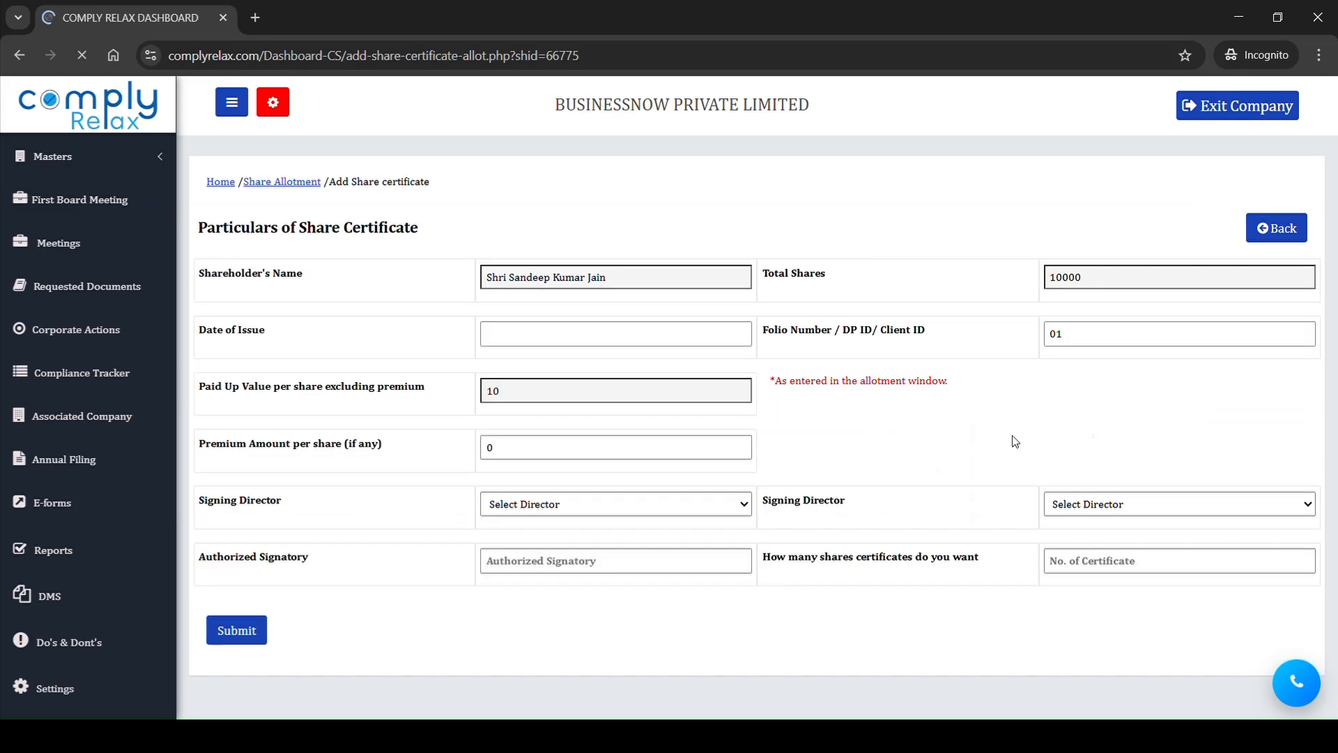
left_click(593, 338)
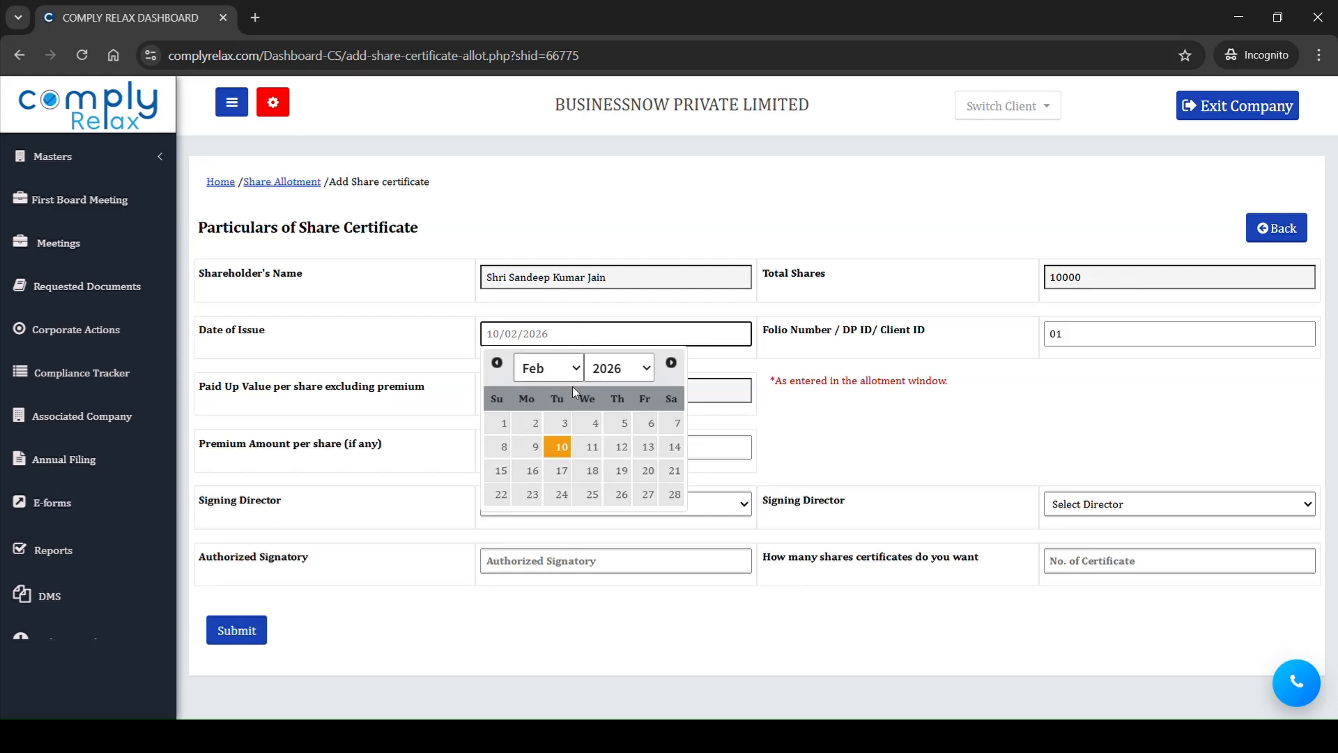
left_click(558, 447)
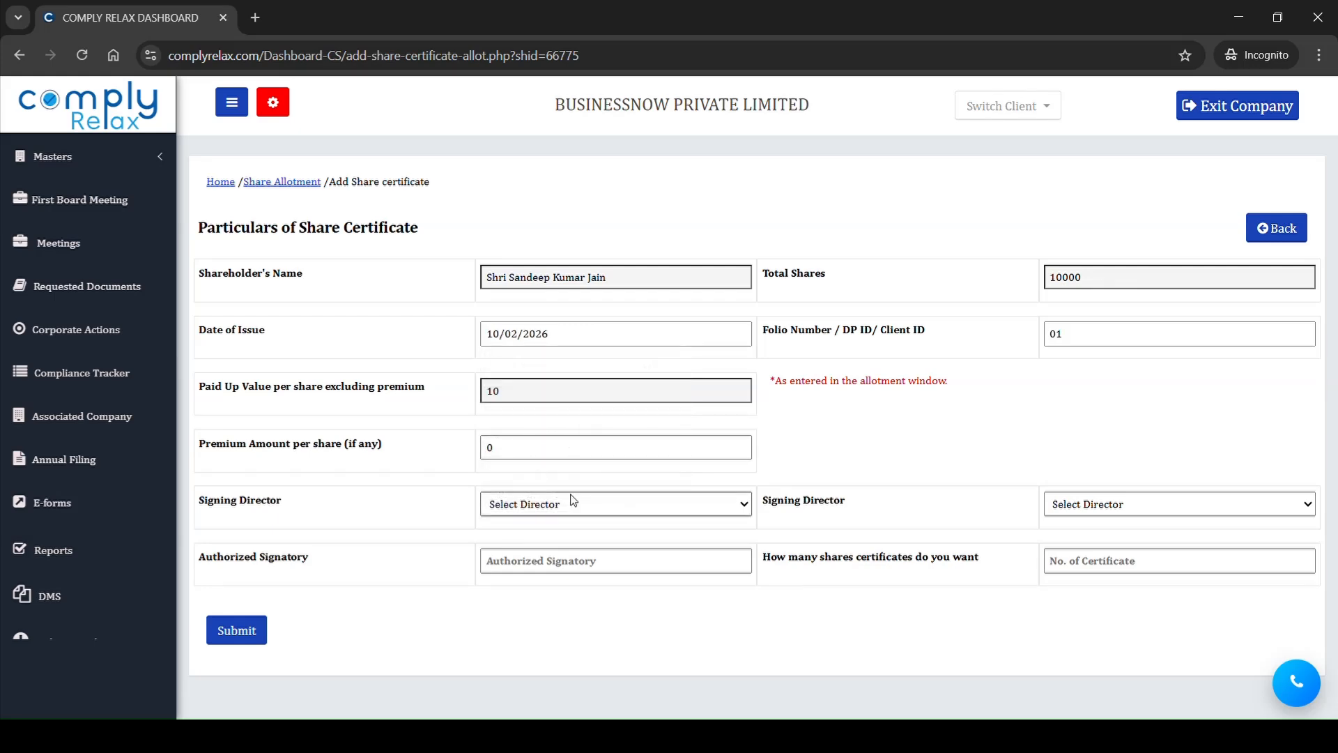
left_click(1056, 566)
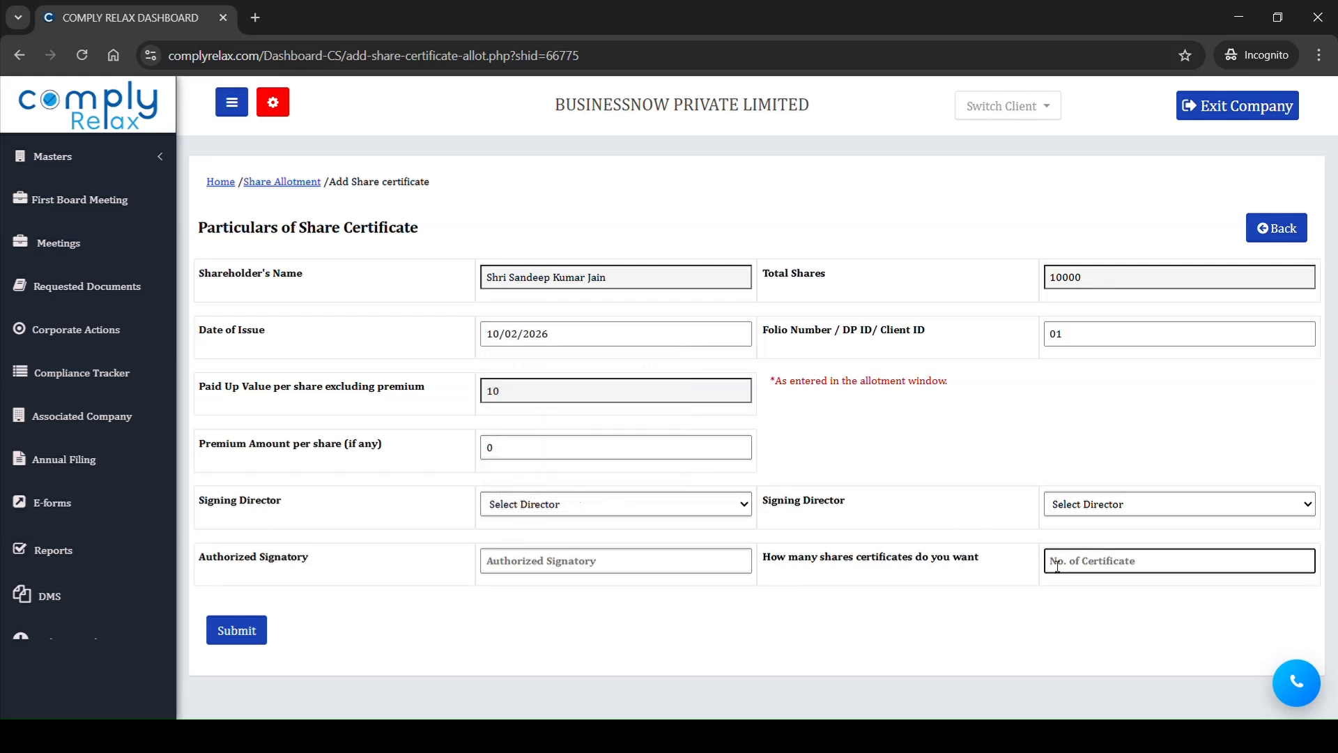
type("1")
scroll(1055, 562, "down", 2)
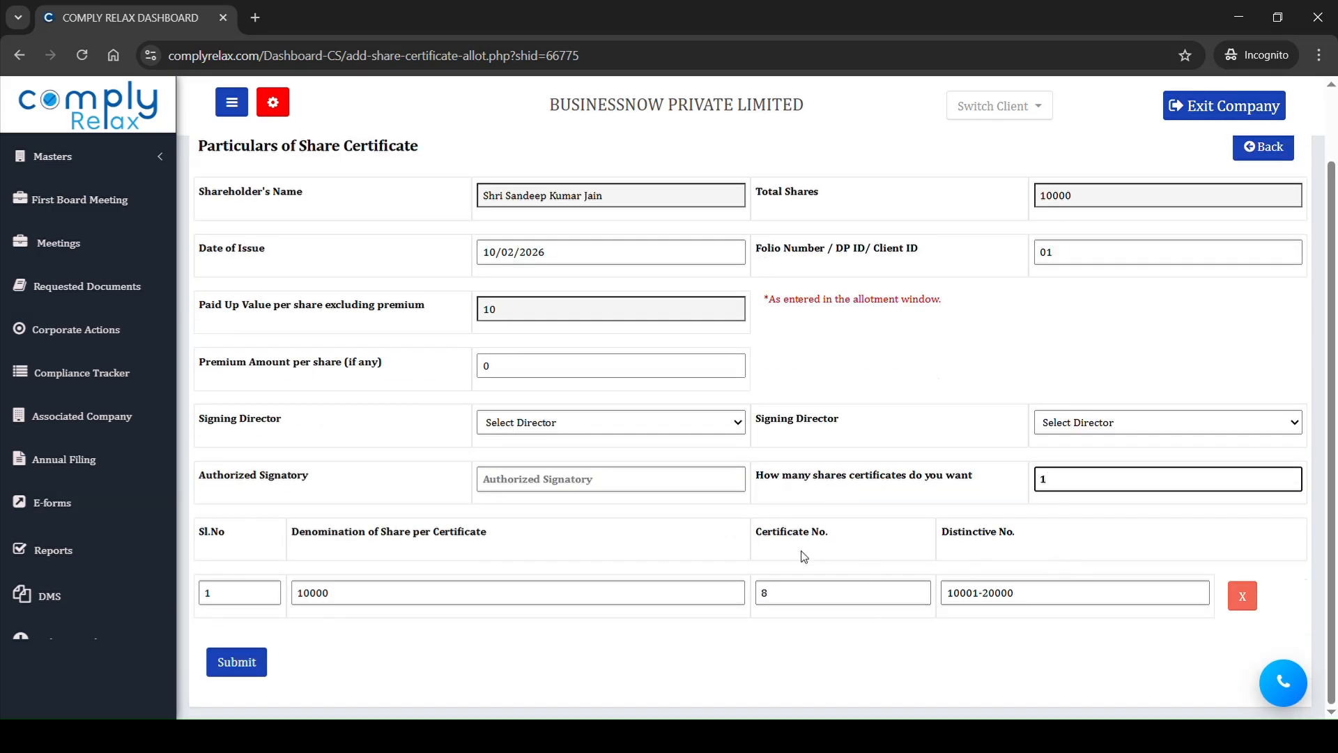
left_click(226, 663)
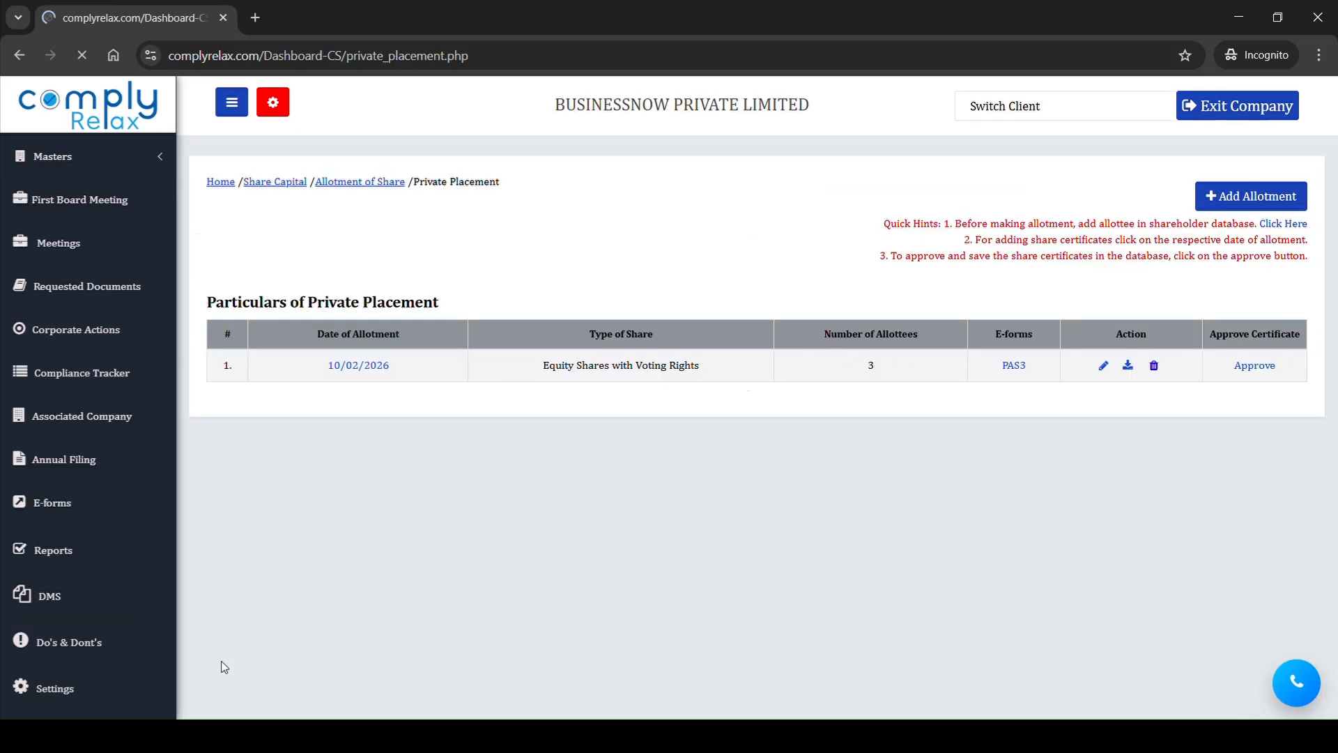
Step: Add share certificate details for the folio 02 allottee with issue date 10/02/2026 and one certificate, and submit them
left_click(358, 375)
left_click(1064, 466)
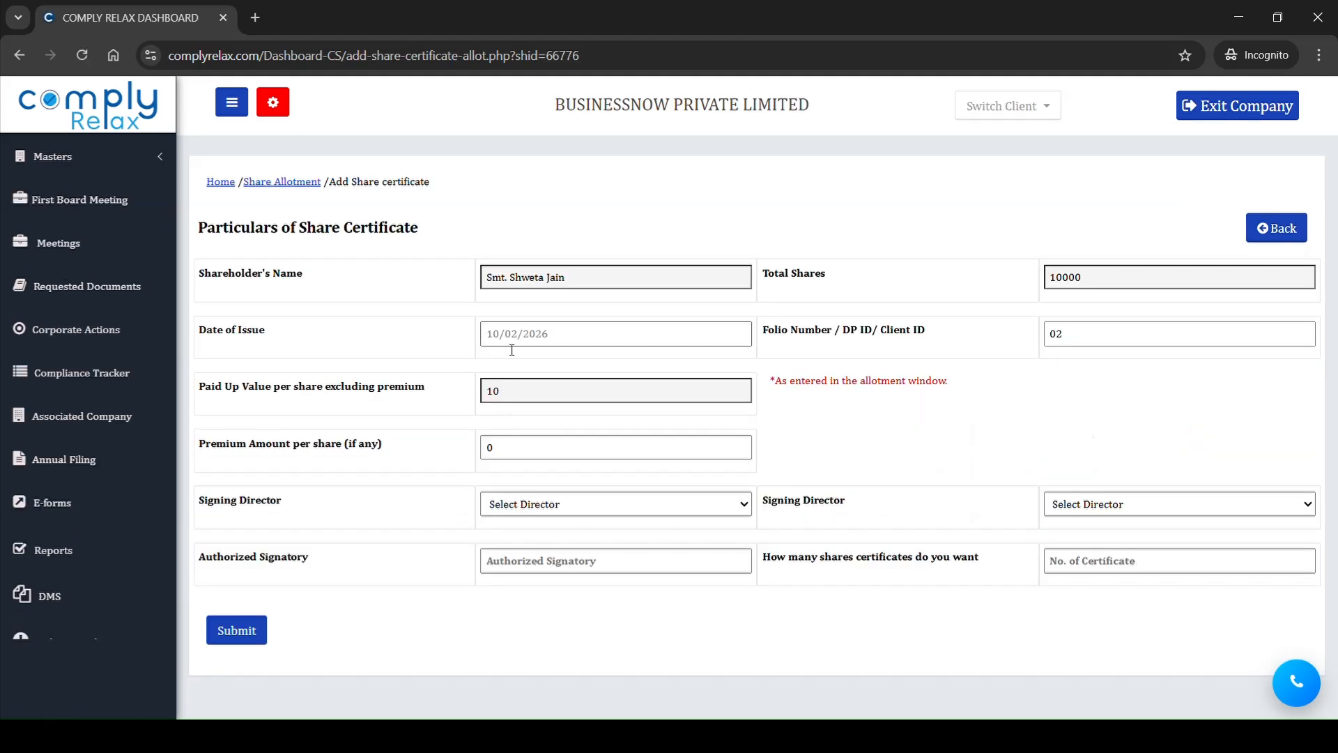
left_click(502, 340)
left_click(561, 453)
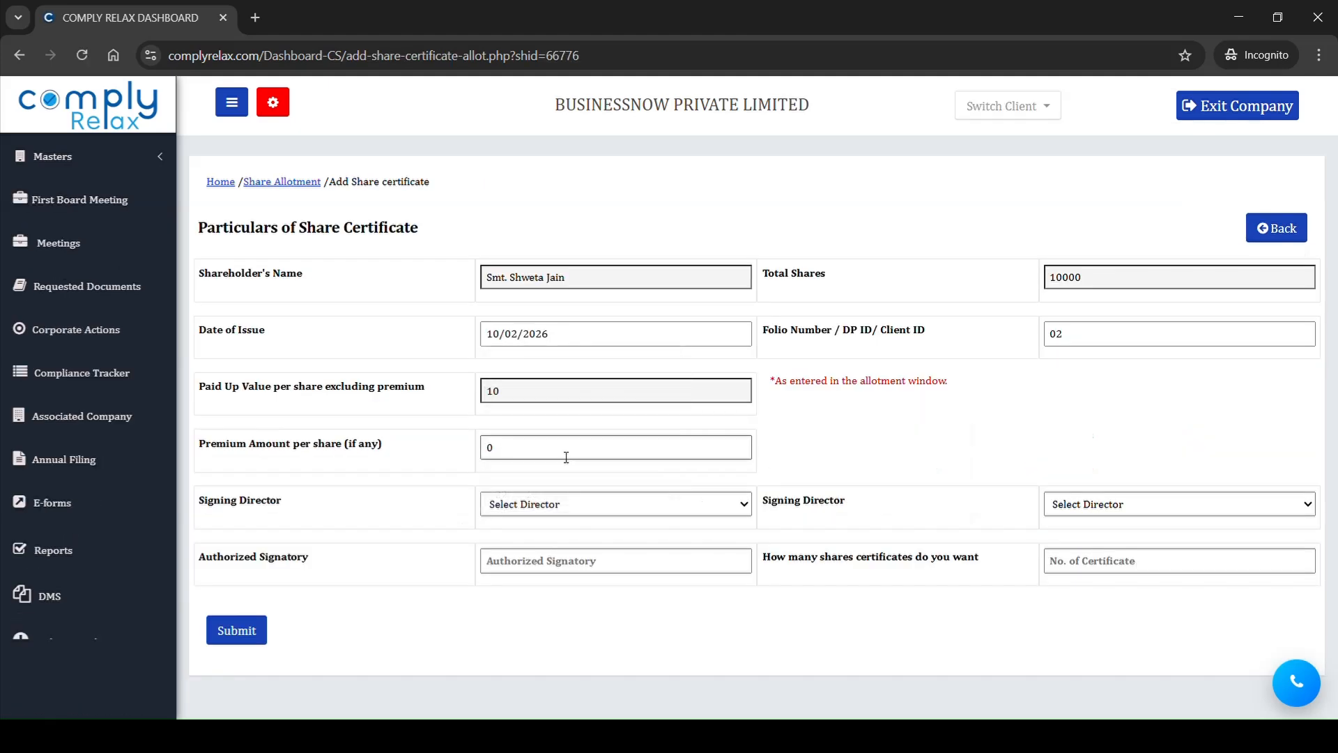
left_click(1084, 574)
type("1")
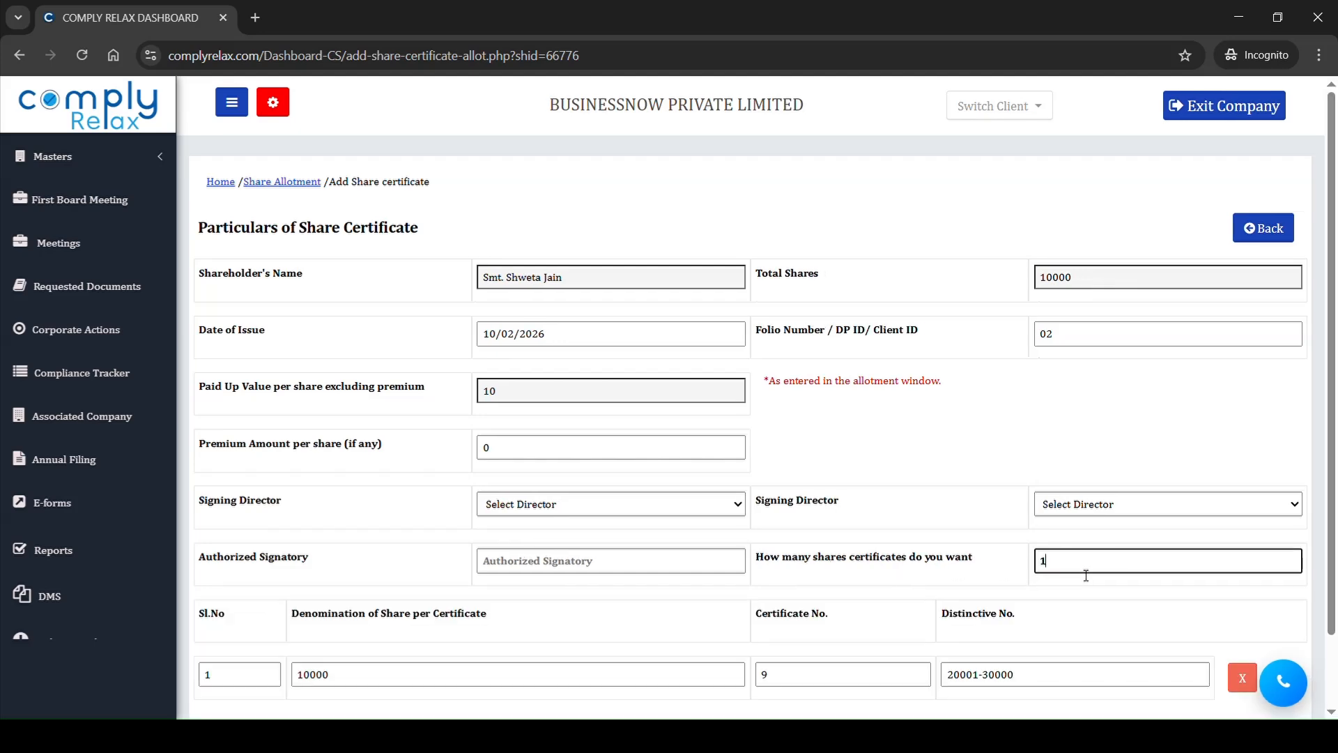
scroll(1086, 575, "down", 2)
left_click(255, 656)
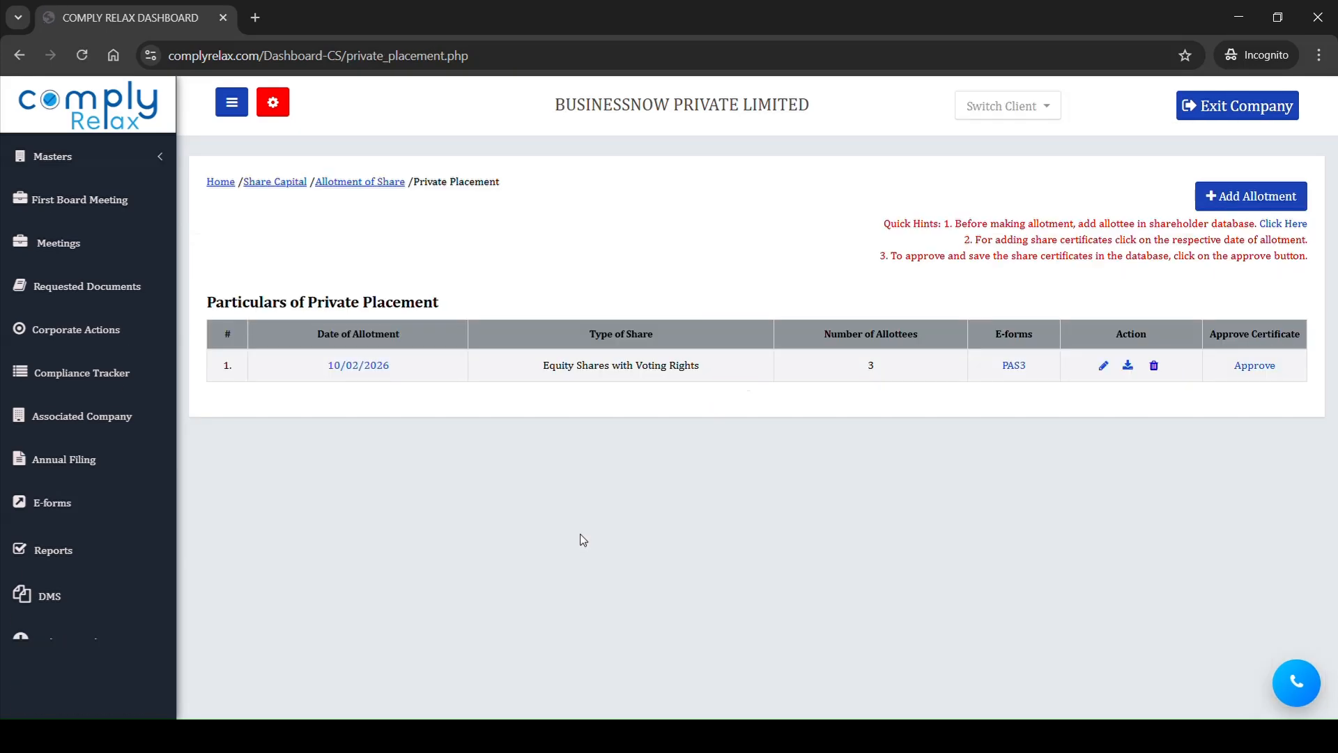
Step: Add share certificate details for the folio 03 allottee with issue date 10/02/2026 and one certificate, and submit them
left_click(376, 365)
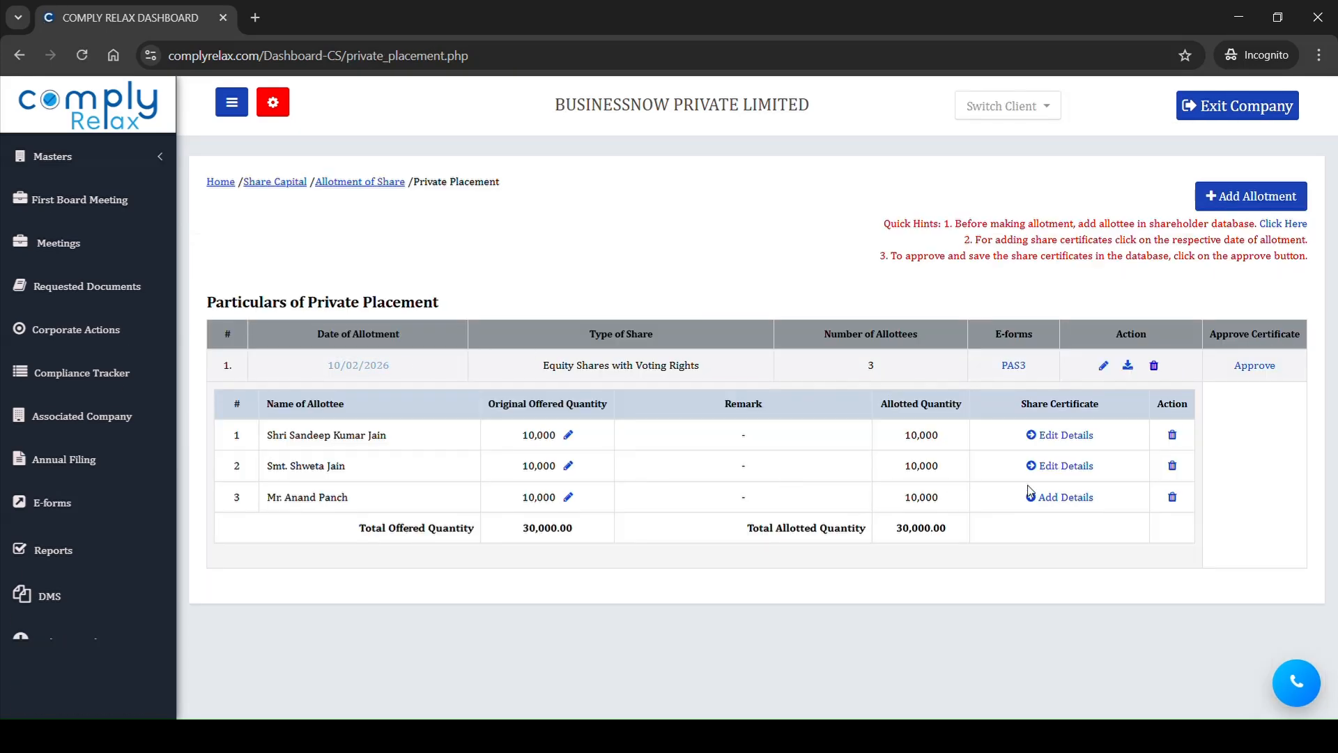
left_click(1059, 497)
left_click(568, 341)
left_click(557, 455)
left_click(1106, 561)
type("1")
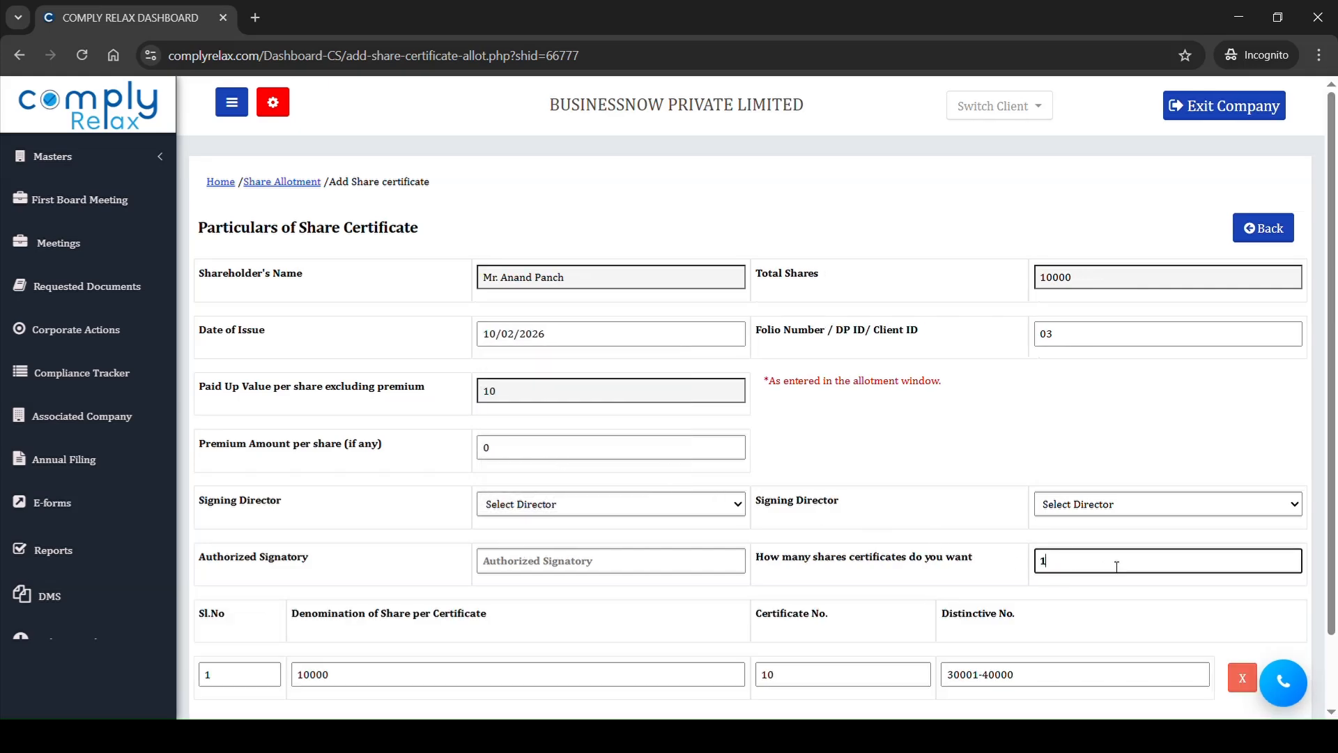
scroll(1113, 563, "down", 2)
left_click(240, 661)
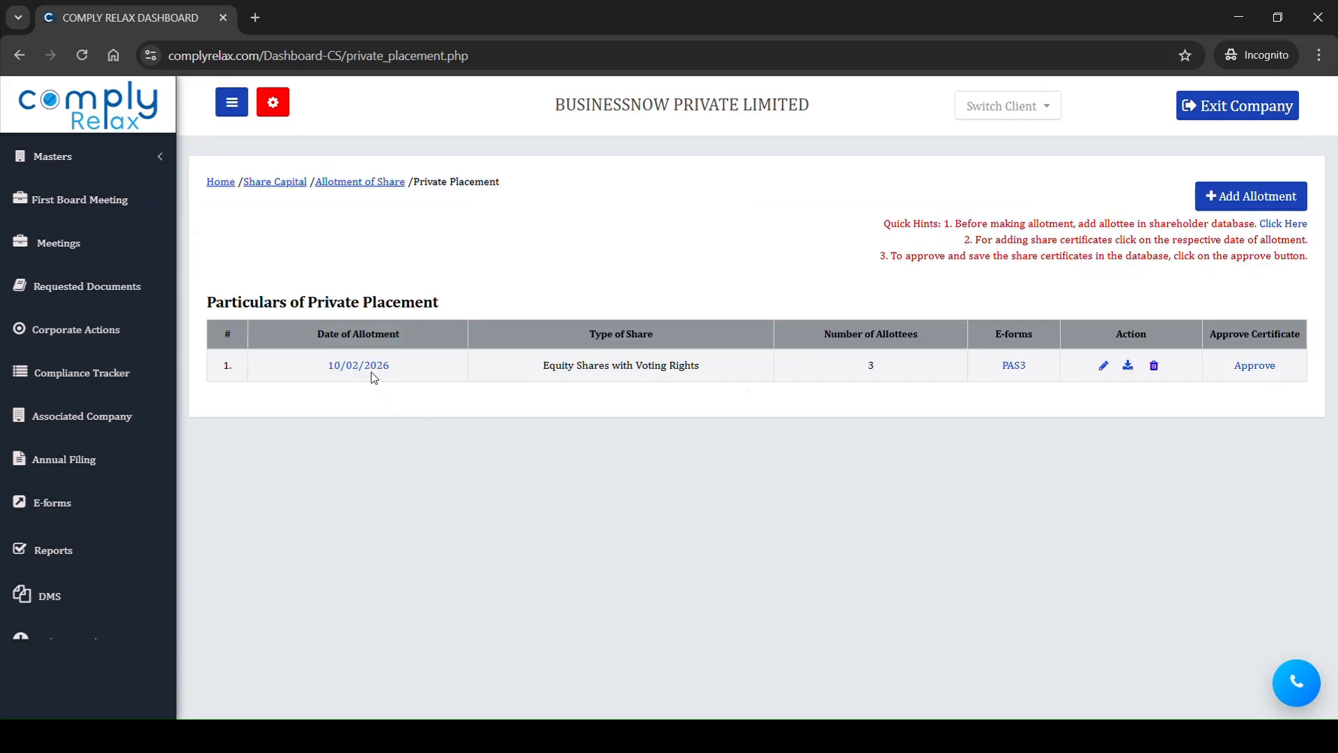
Step: Check the three allottees' certificate entries in the 10/02/2026 allotment and approve the share certificates, confirming the approval
left_click(370, 367)
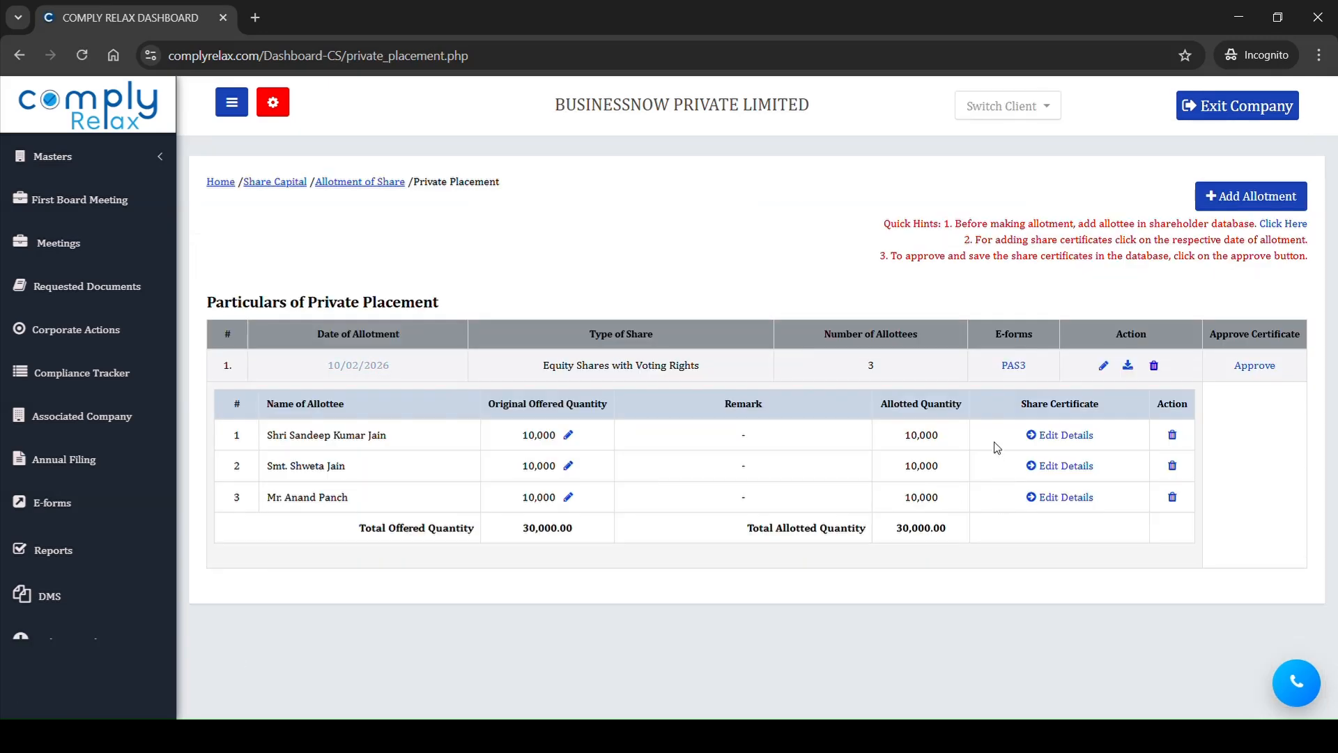
left_click_drag(997, 448, 1063, 519)
left_click(1217, 417)
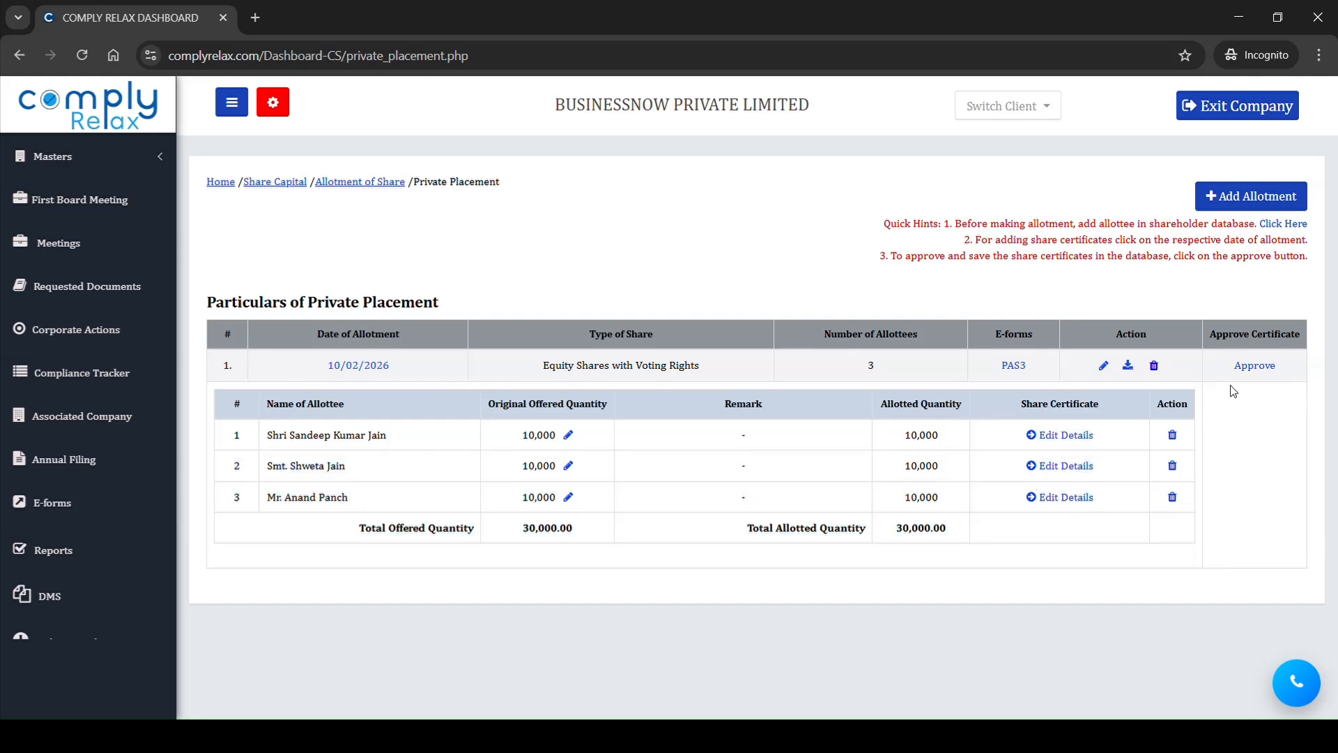
left_click_drag(1228, 340, 1303, 341)
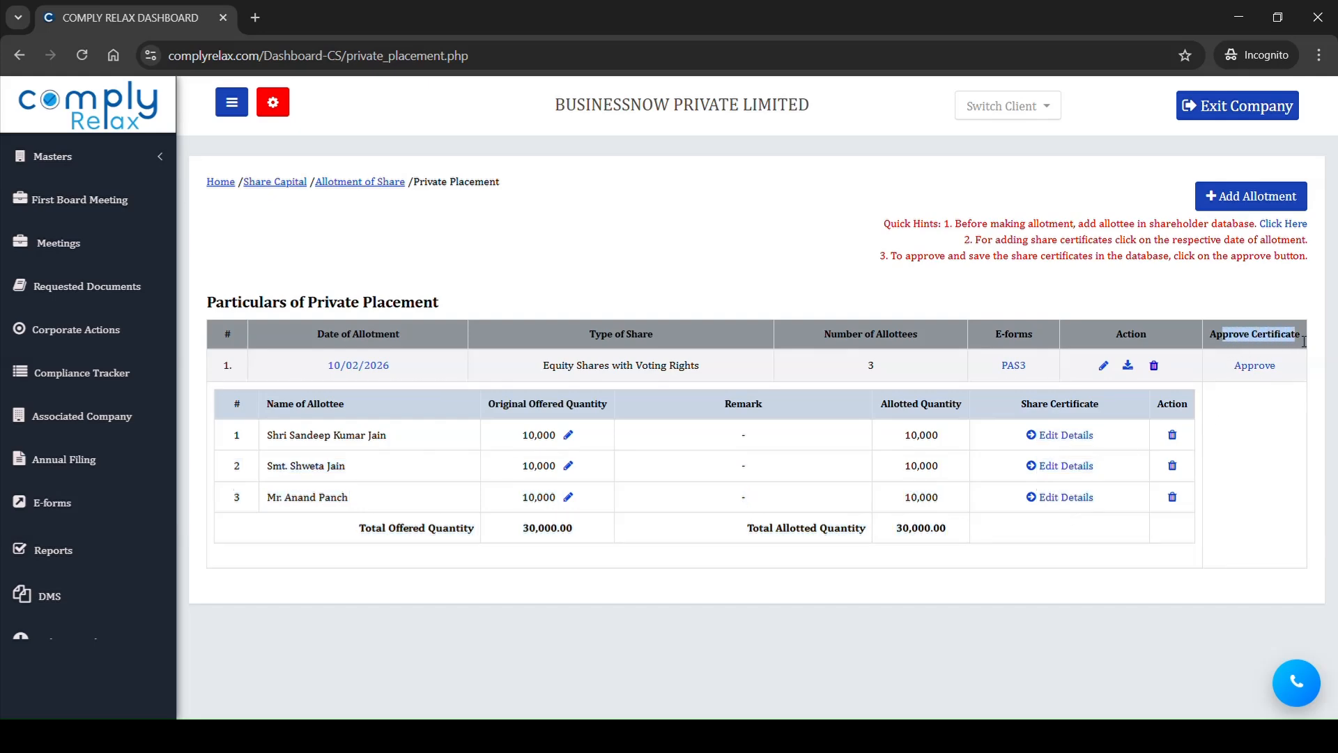
left_click(1255, 366)
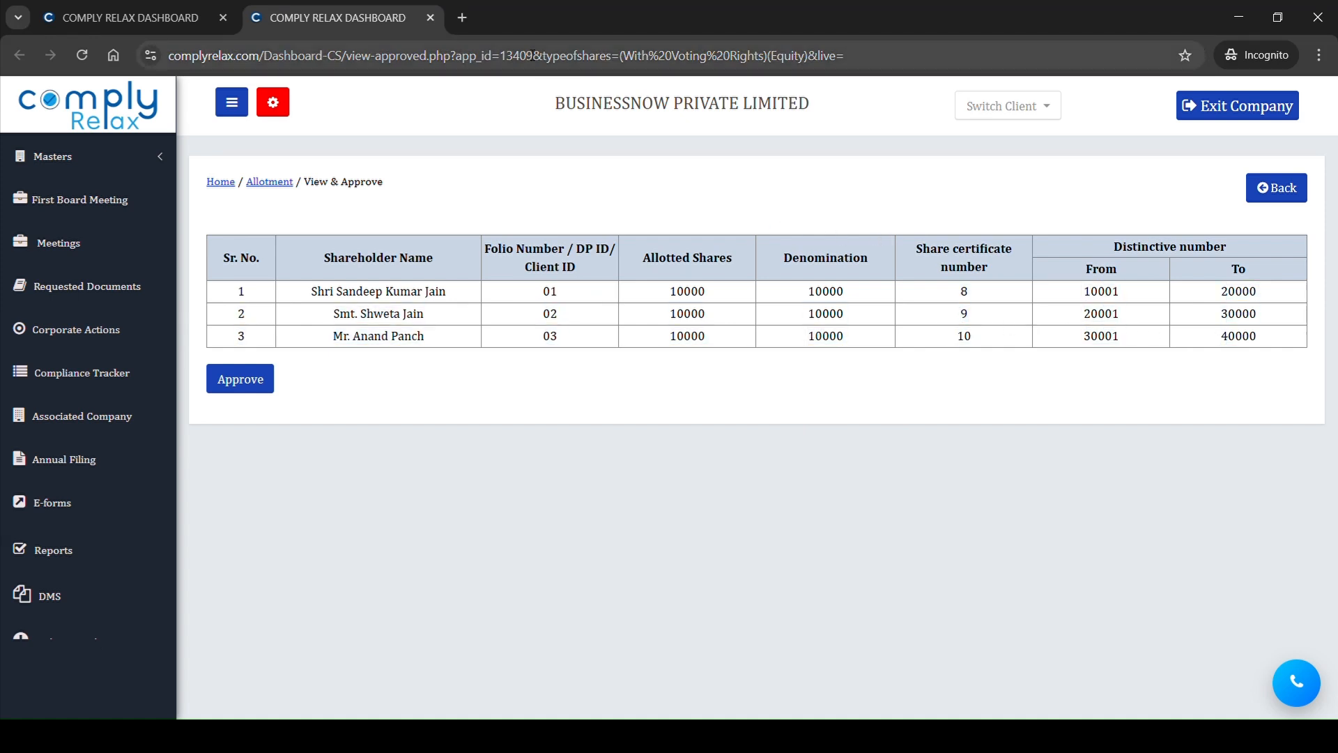
left_click(131, 18)
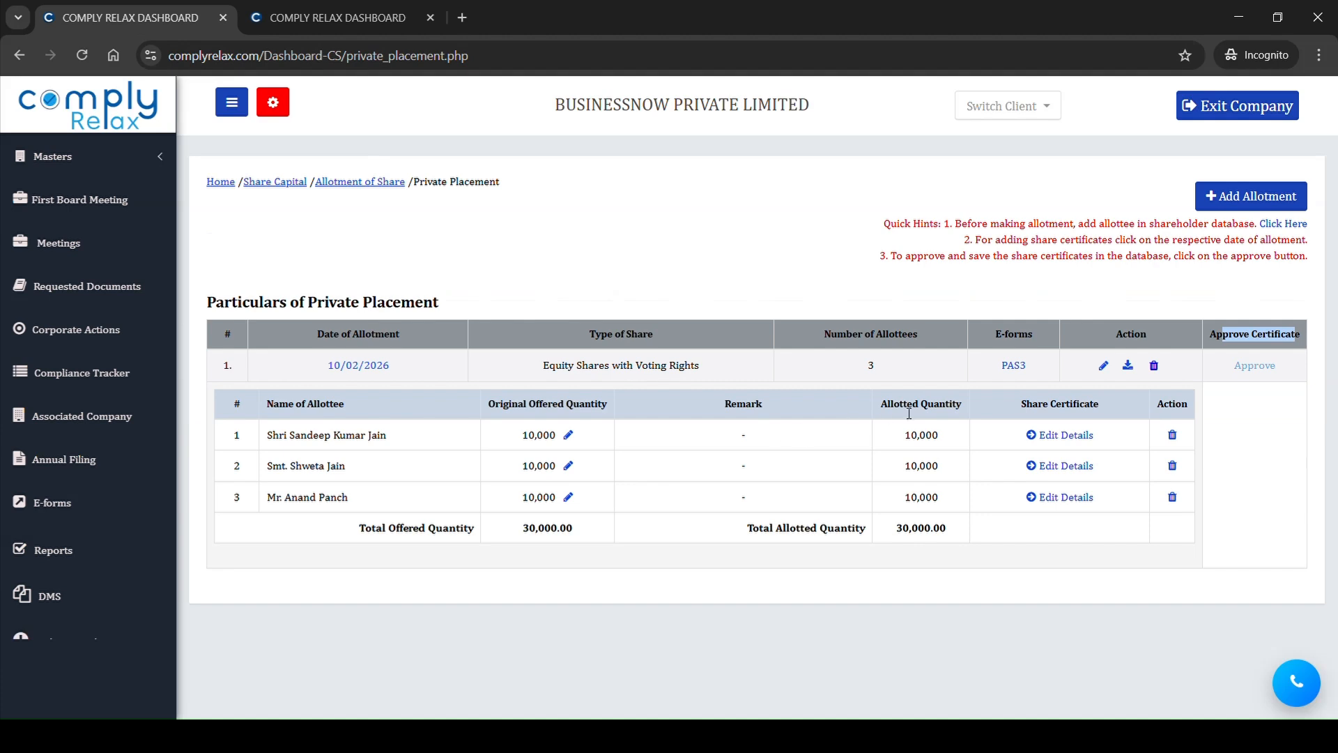
left_click(370, 6)
left_click(255, 369)
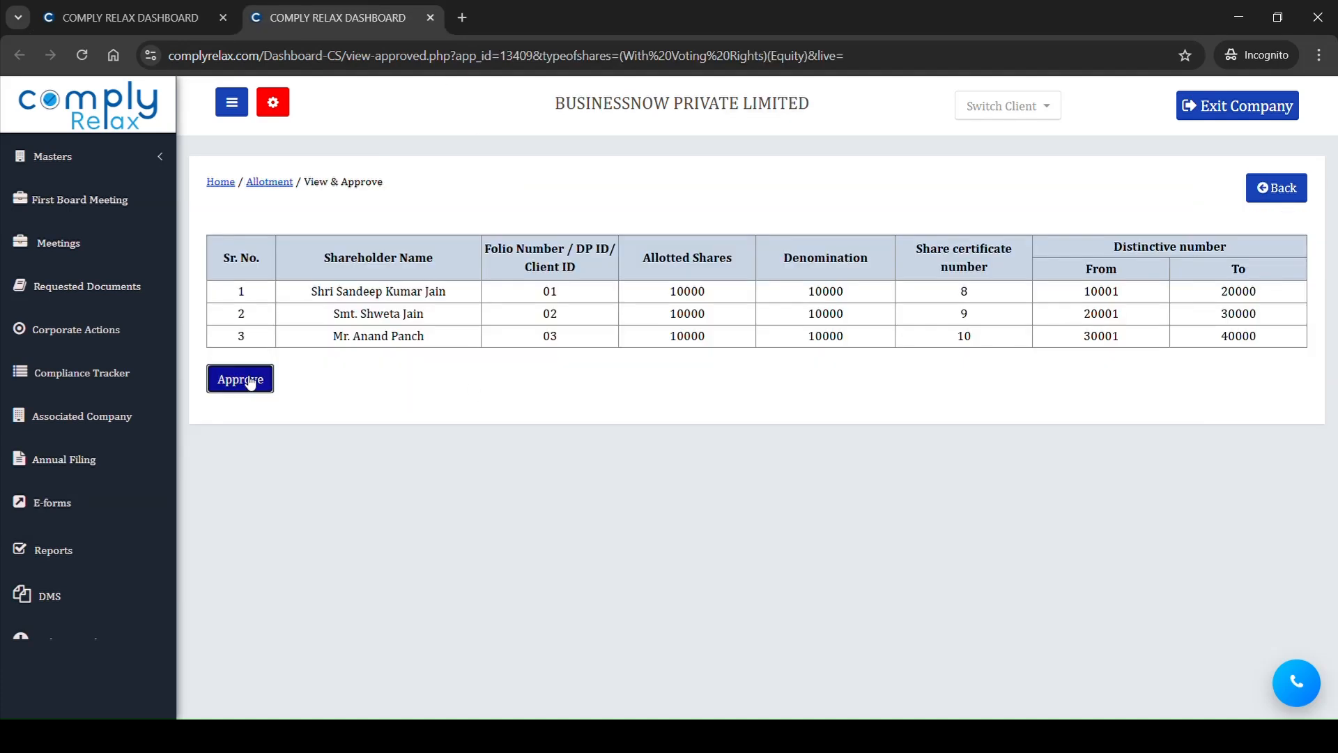
left_click(747, 240)
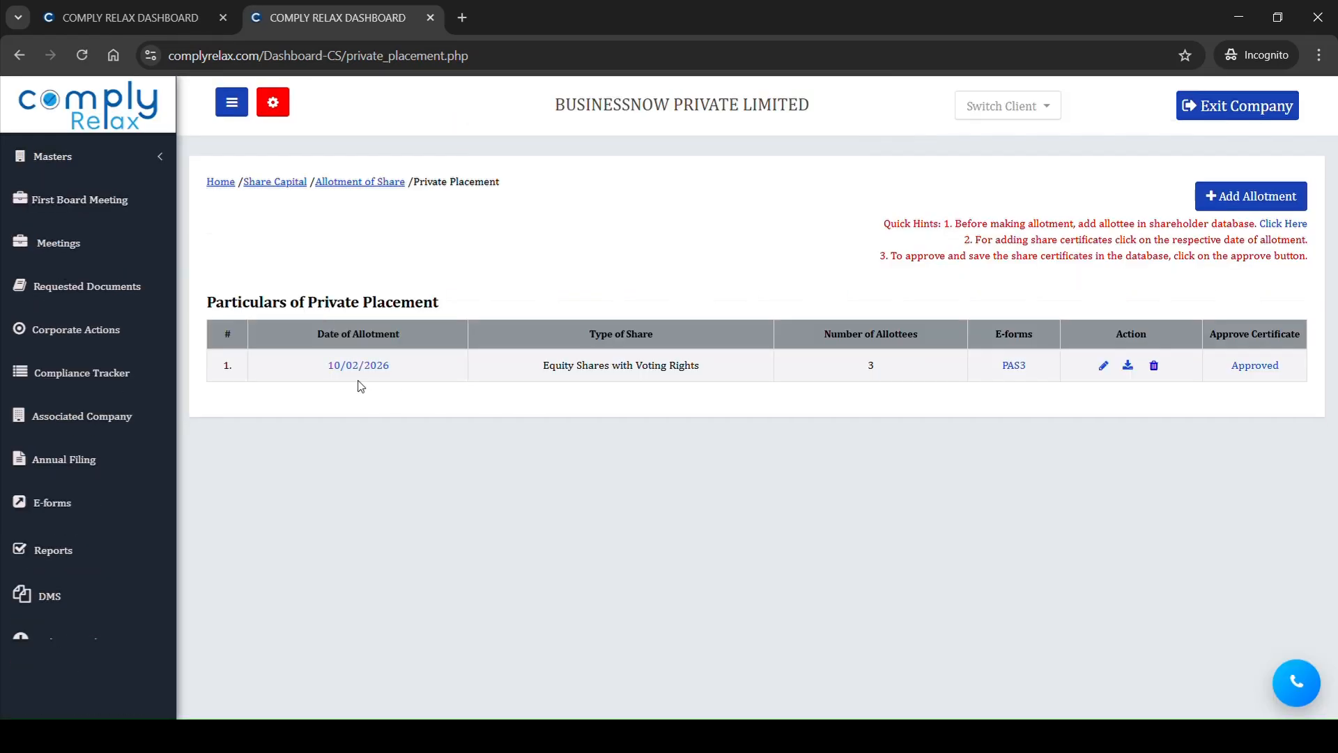
Step: Open the Share Certificate master and examine the entries for certificates 8 to 10
left_click(125, 159)
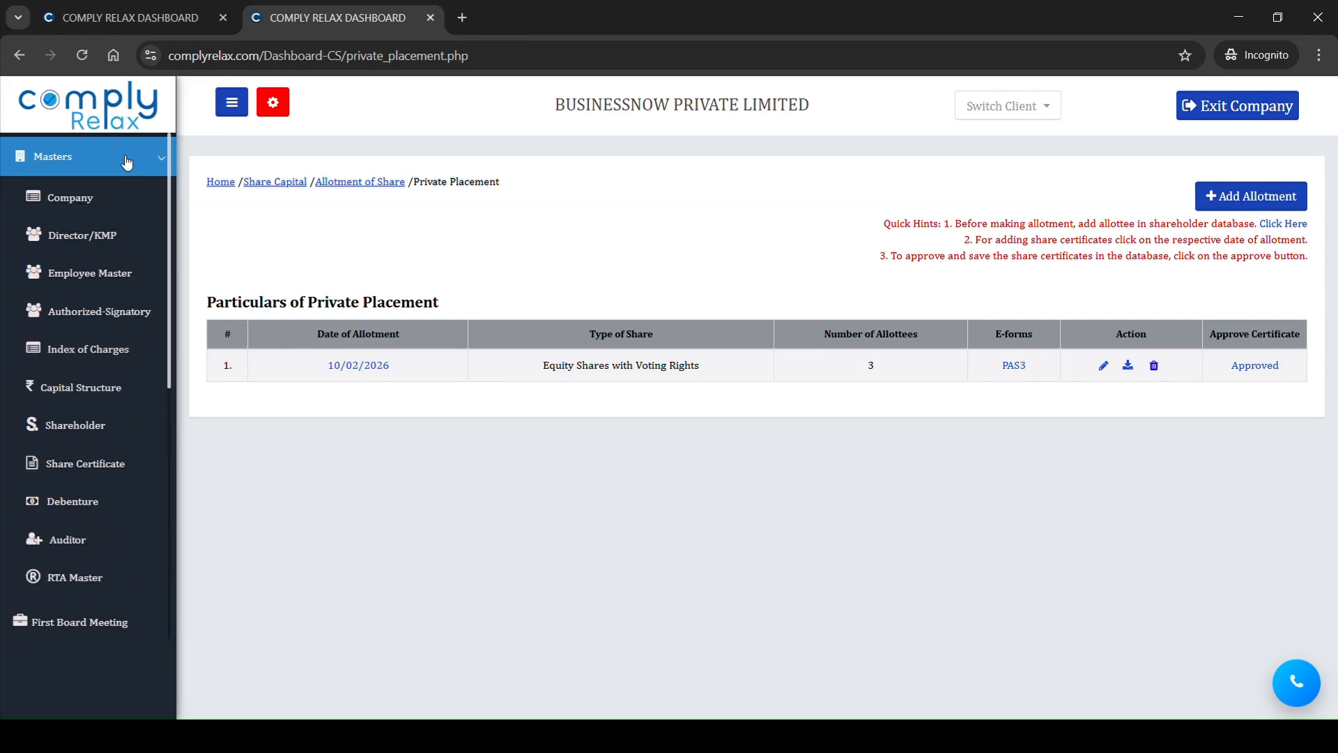
left_click(126, 476)
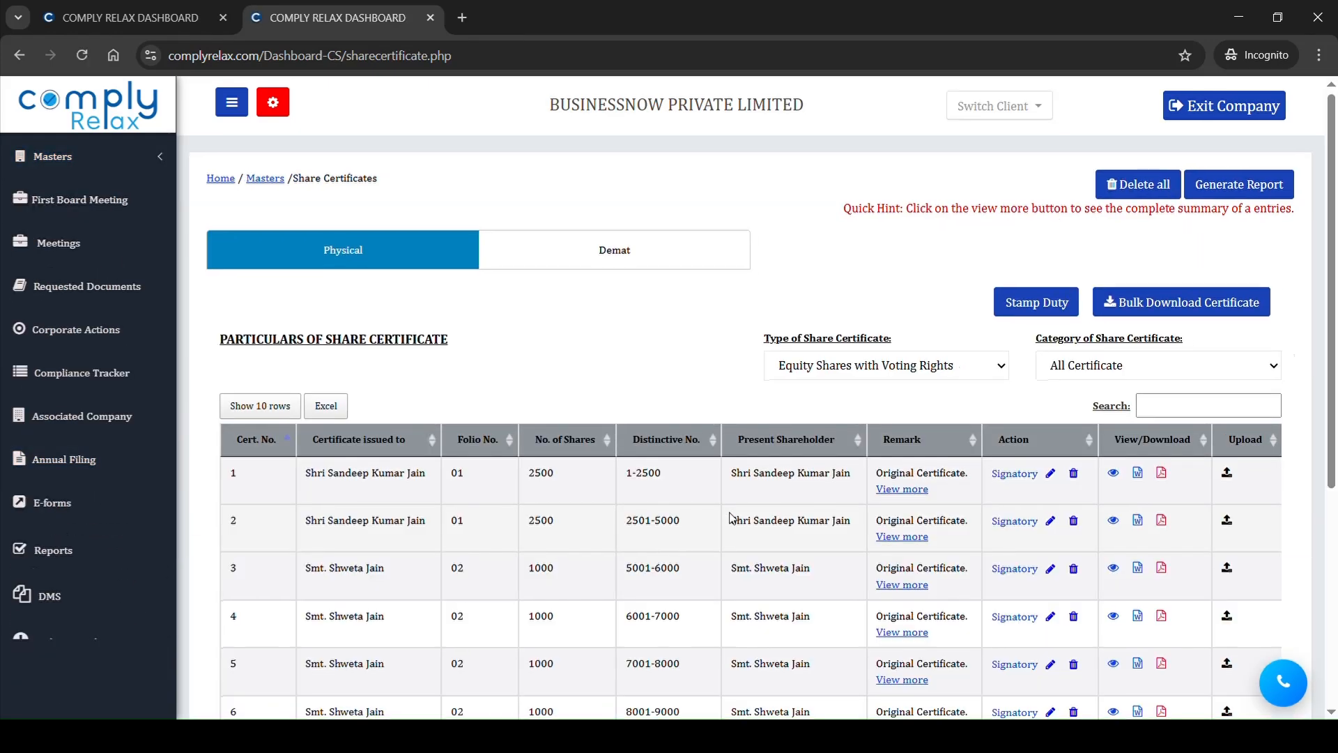
scroll(732, 517, "down", 5)
left_click_drag(290, 452, 396, 552)
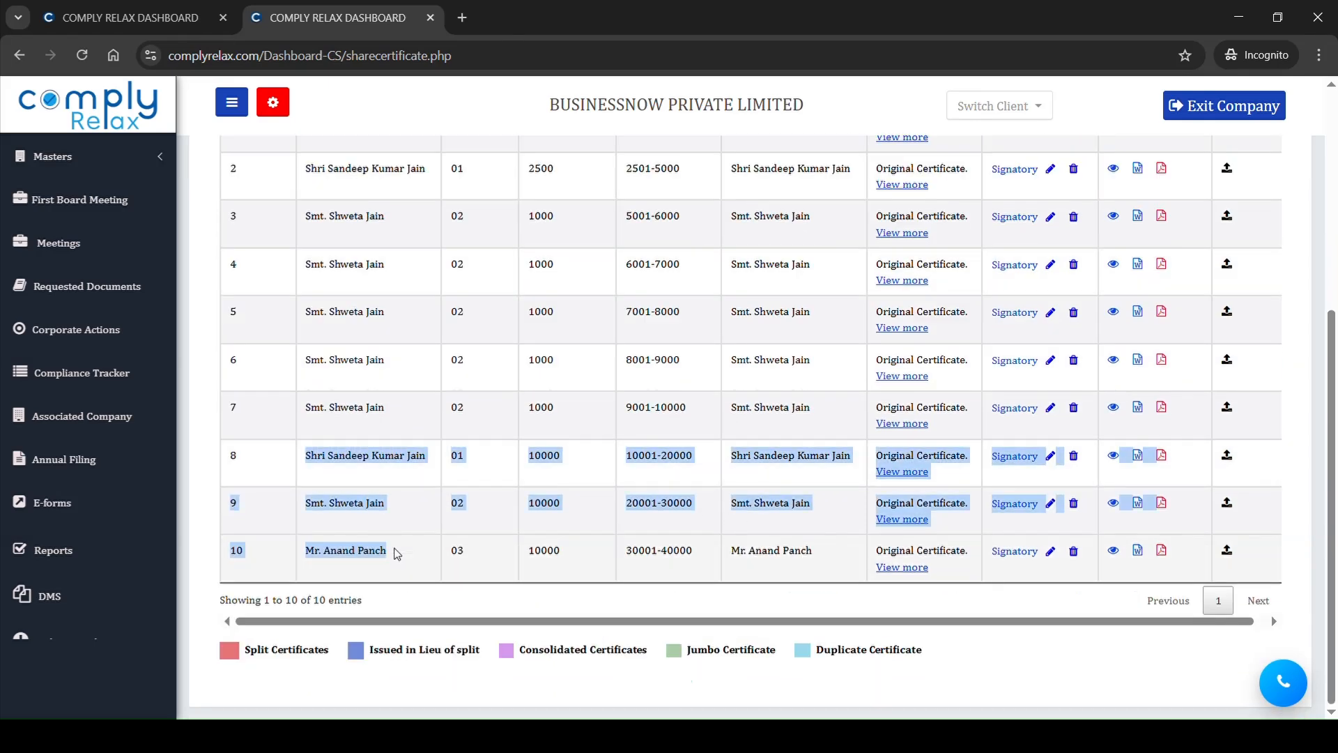
scroll(619, 466, "up", 5)
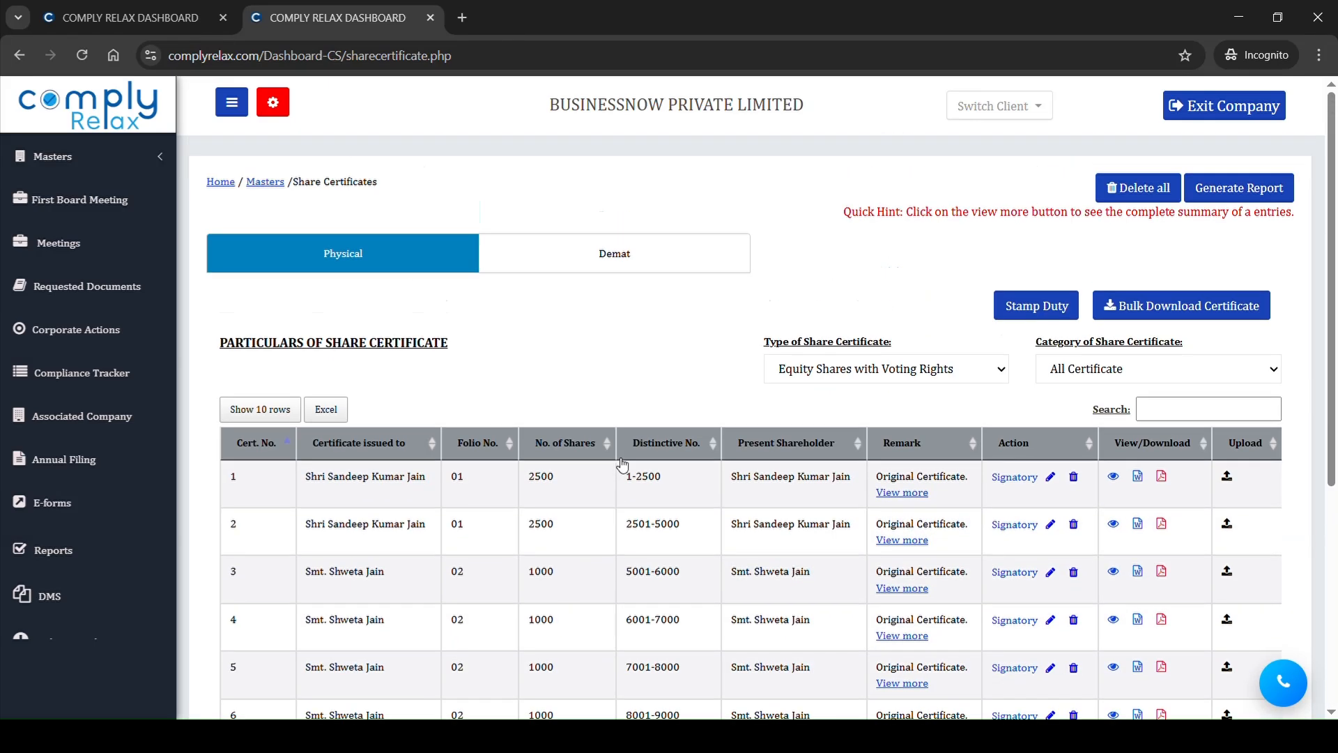
Step: Generate the shareholding report for Equity Shares with Voting Rights, update it as on 10/02/2026, and review the private placement and current position
left_click(1231, 198)
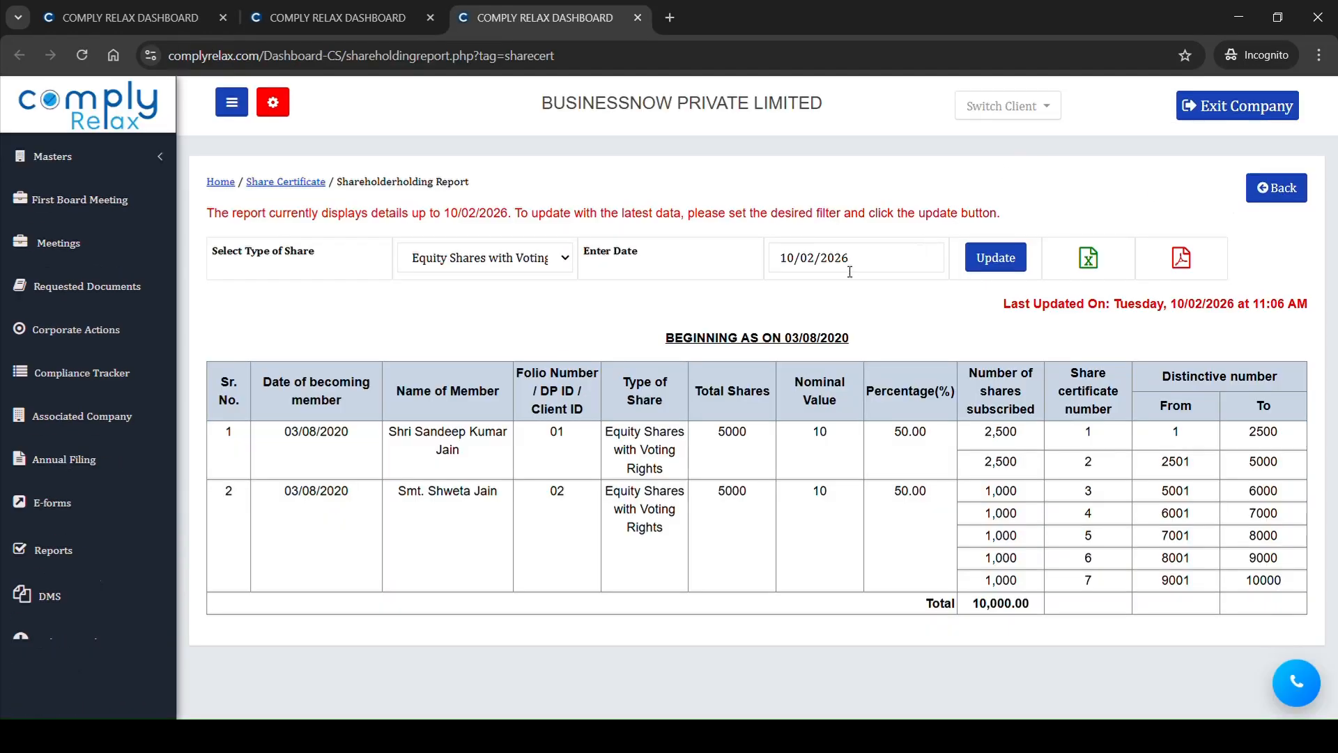
left_click(1000, 263)
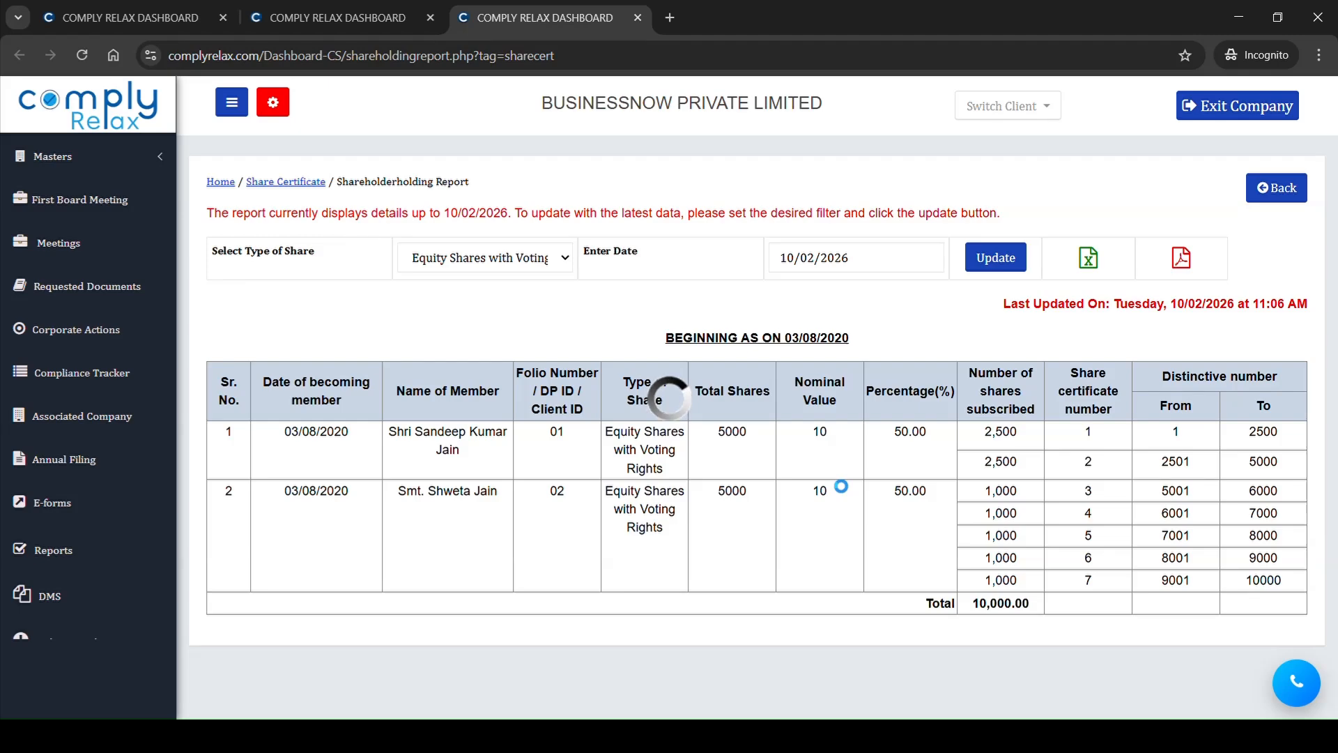
scroll(833, 481, "down", 5)
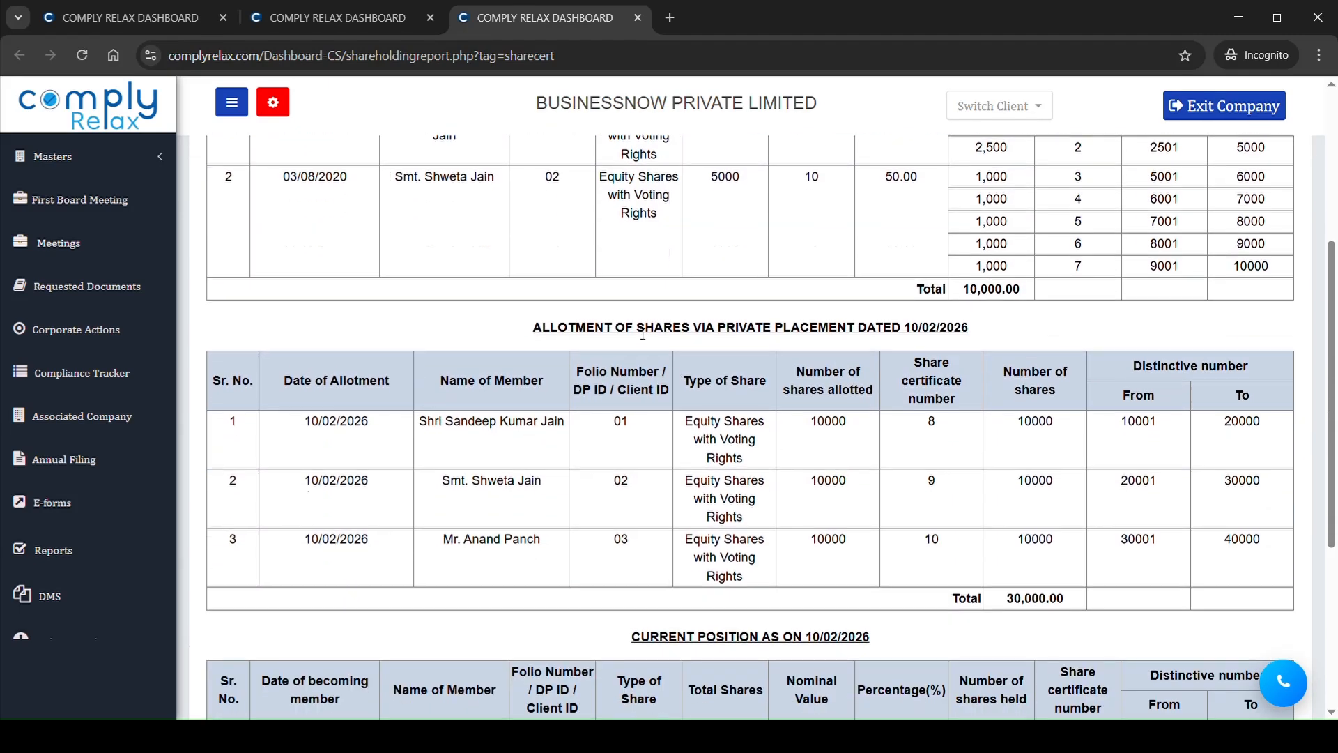
left_click_drag(643, 333, 1038, 539)
left_click(1038, 539)
scroll(990, 541, "down", 5)
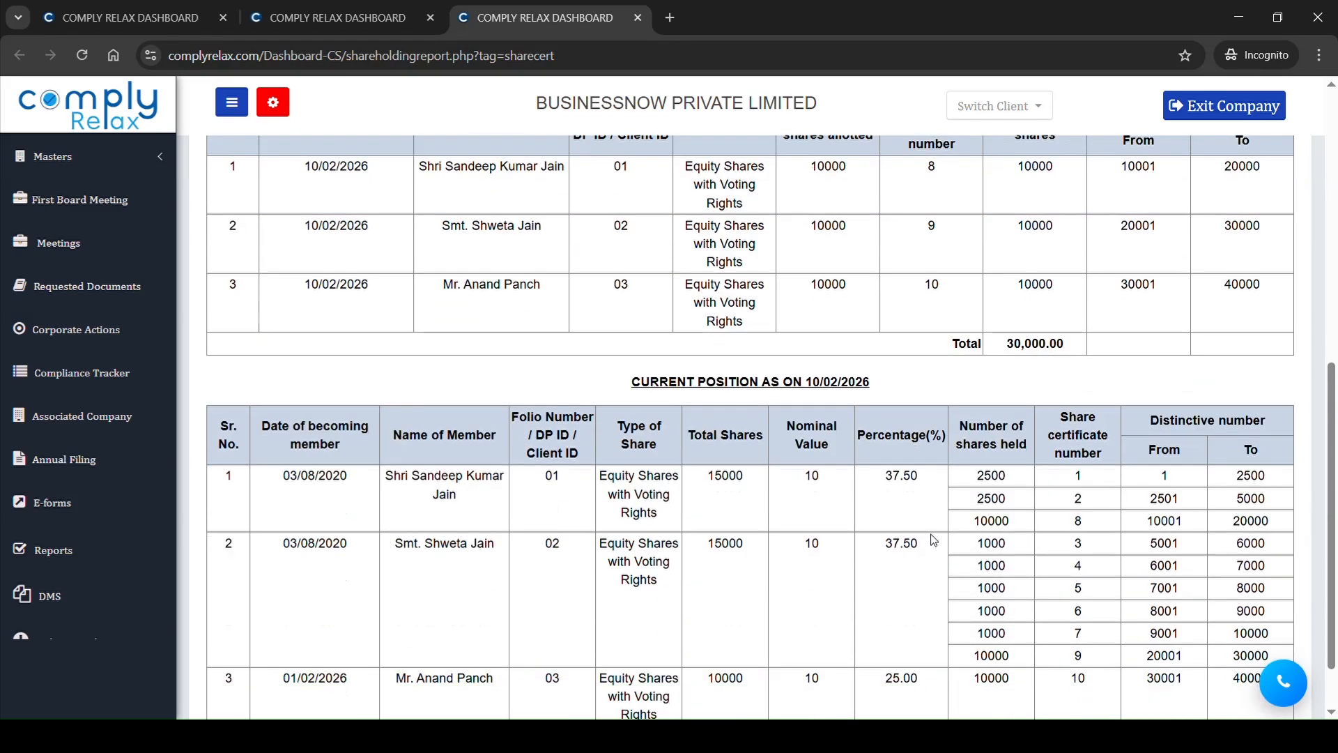
left_click_drag(480, 406, 1153, 607)
left_click(1143, 606)
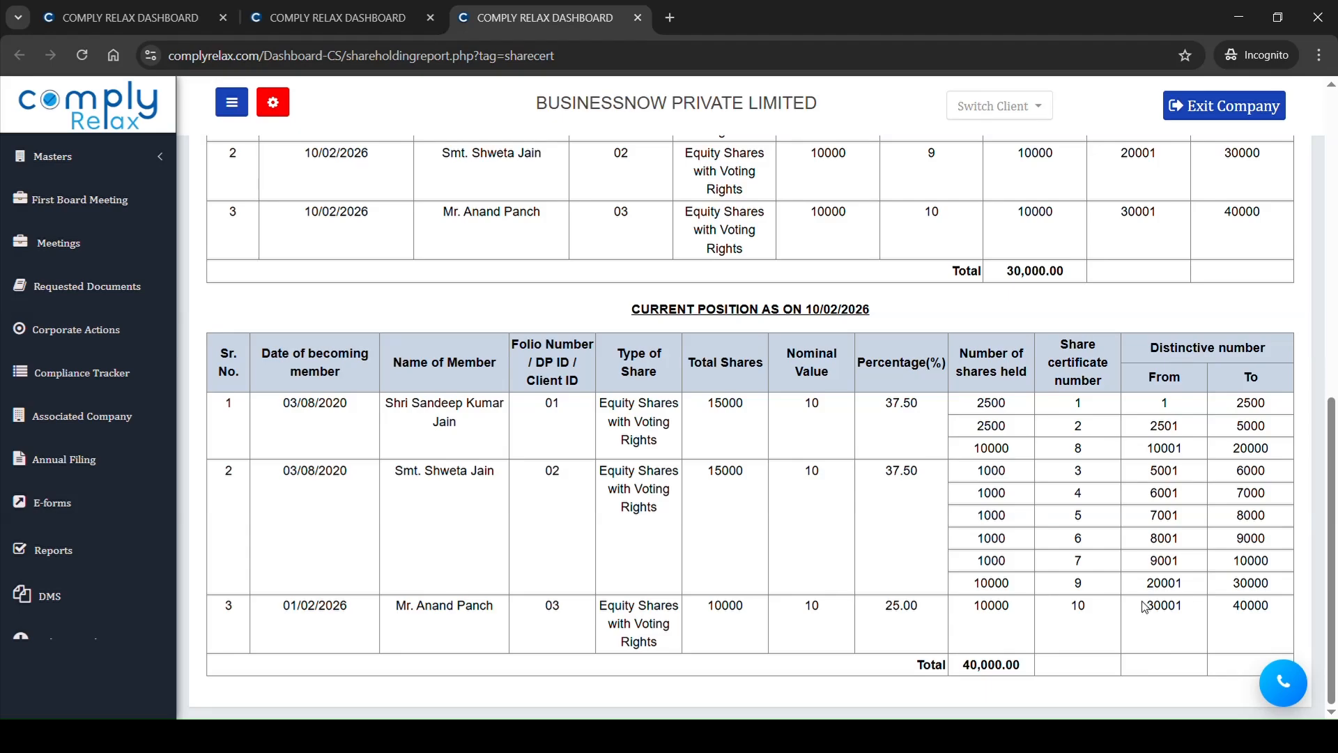
scroll(797, 494, "up", 15)
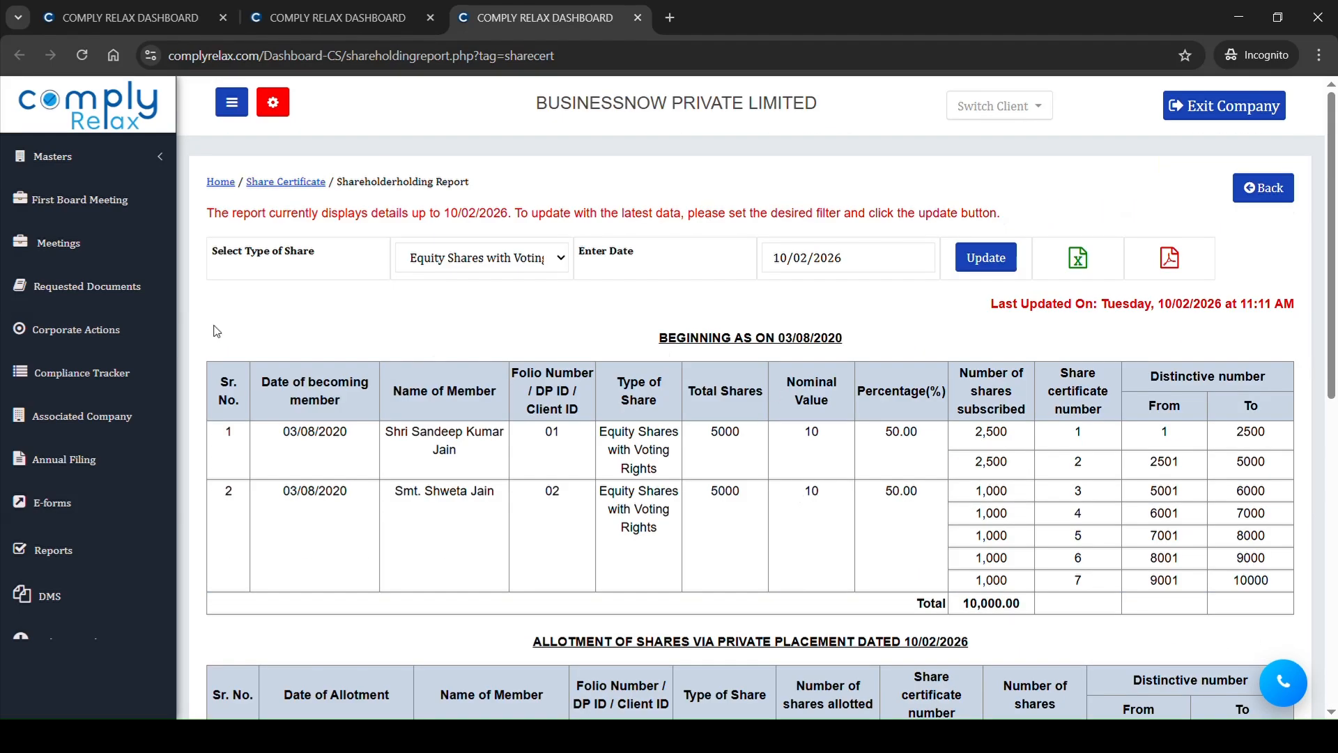
Step: Open the MGT-1 Register of Members from the statutory registers reports and view the member details
left_click(59, 554)
left_click(357, 344)
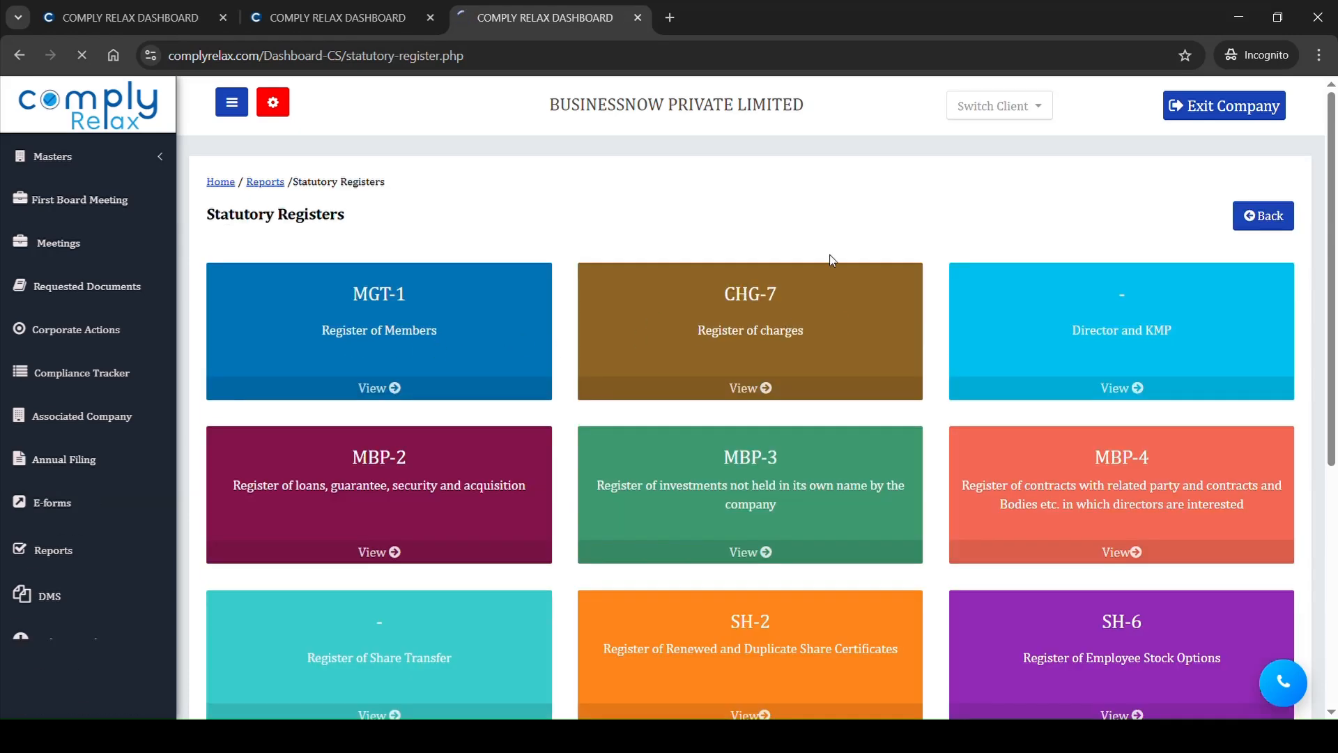
scroll(831, 260, "down", 5)
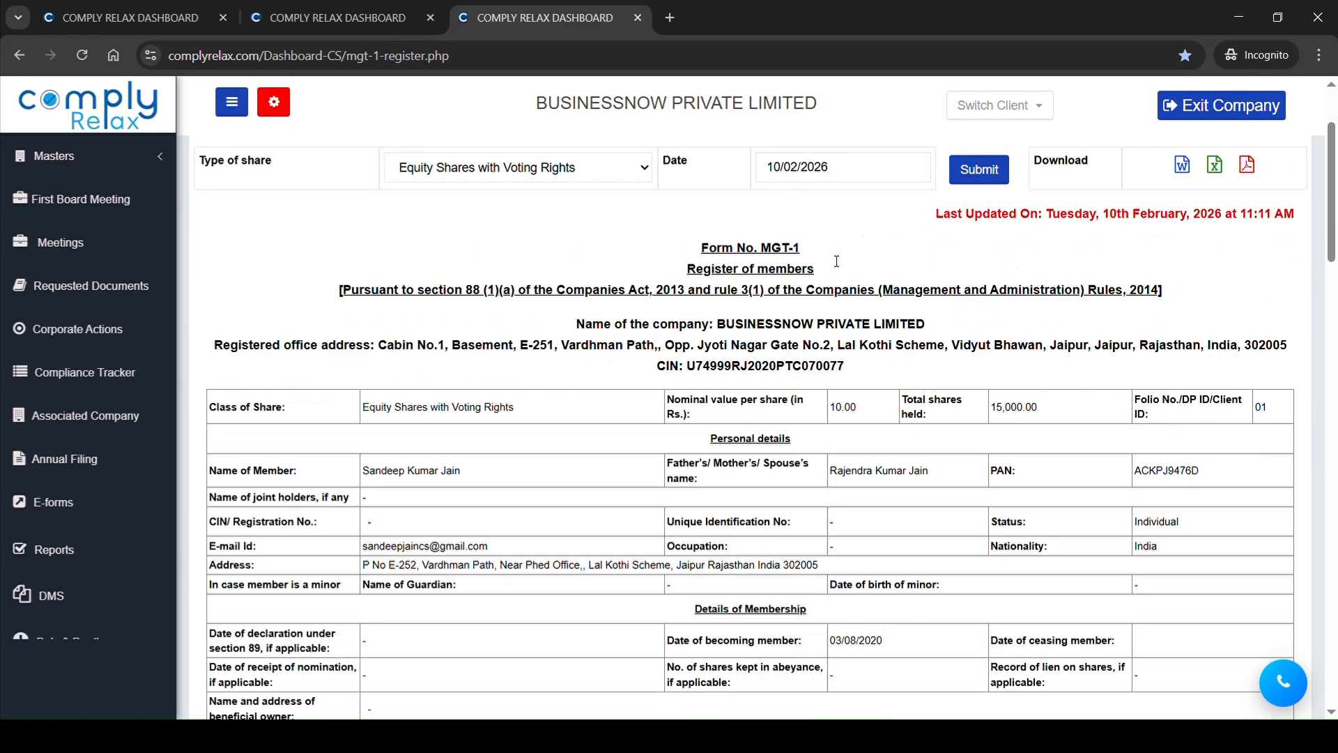
Step: Examine the allotment and certificate entries of the first two members in the MGT-1 Register of Members, including the 10/02/2026 allotments
scroll(831, 260, "down", 6)
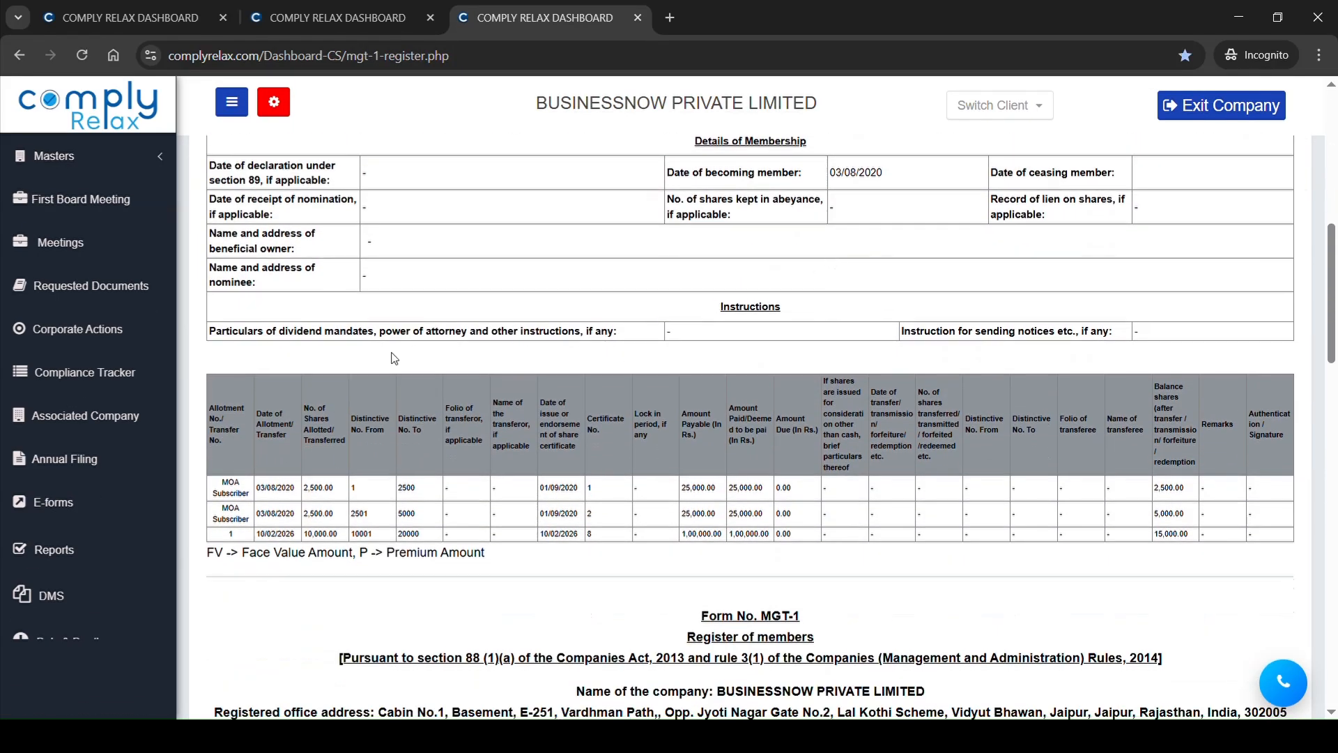
left_click_drag(245, 485, 689, 517)
scroll(689, 517, "down", 3)
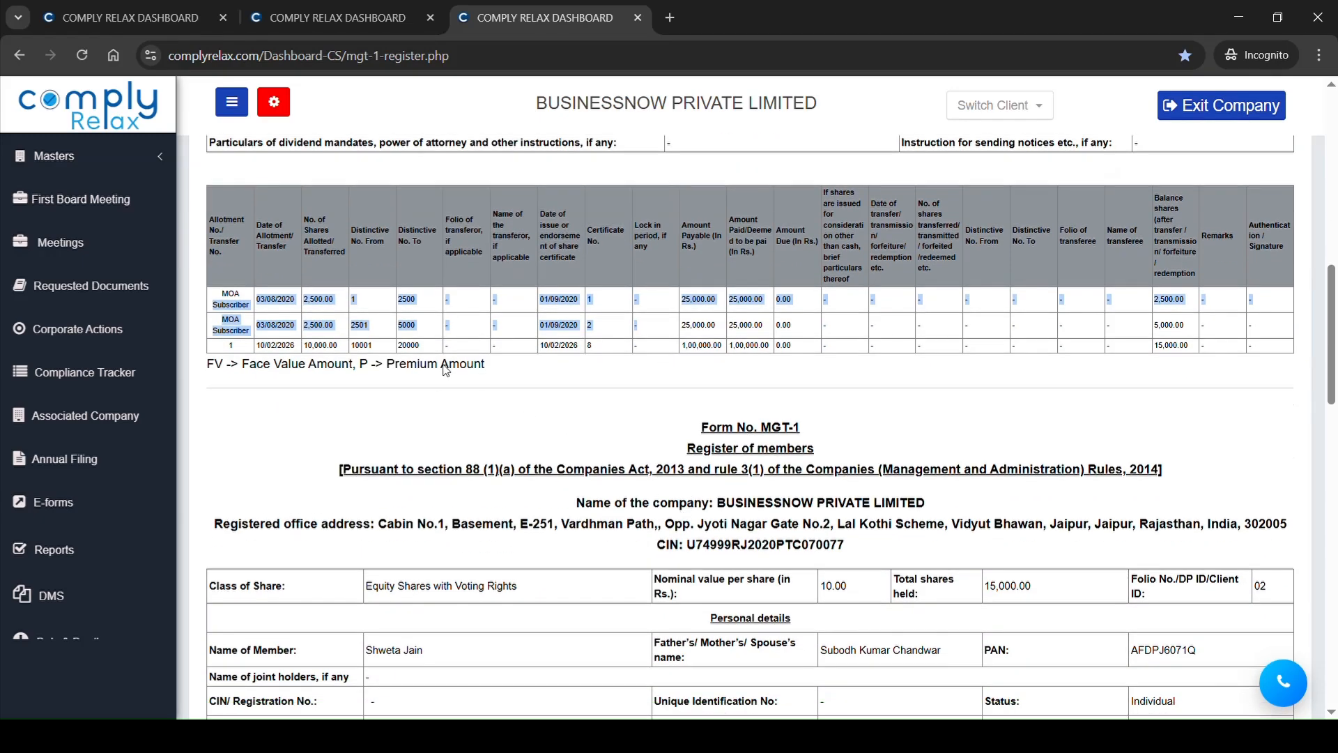
left_click(321, 352)
left_click_drag(301, 352, 607, 355)
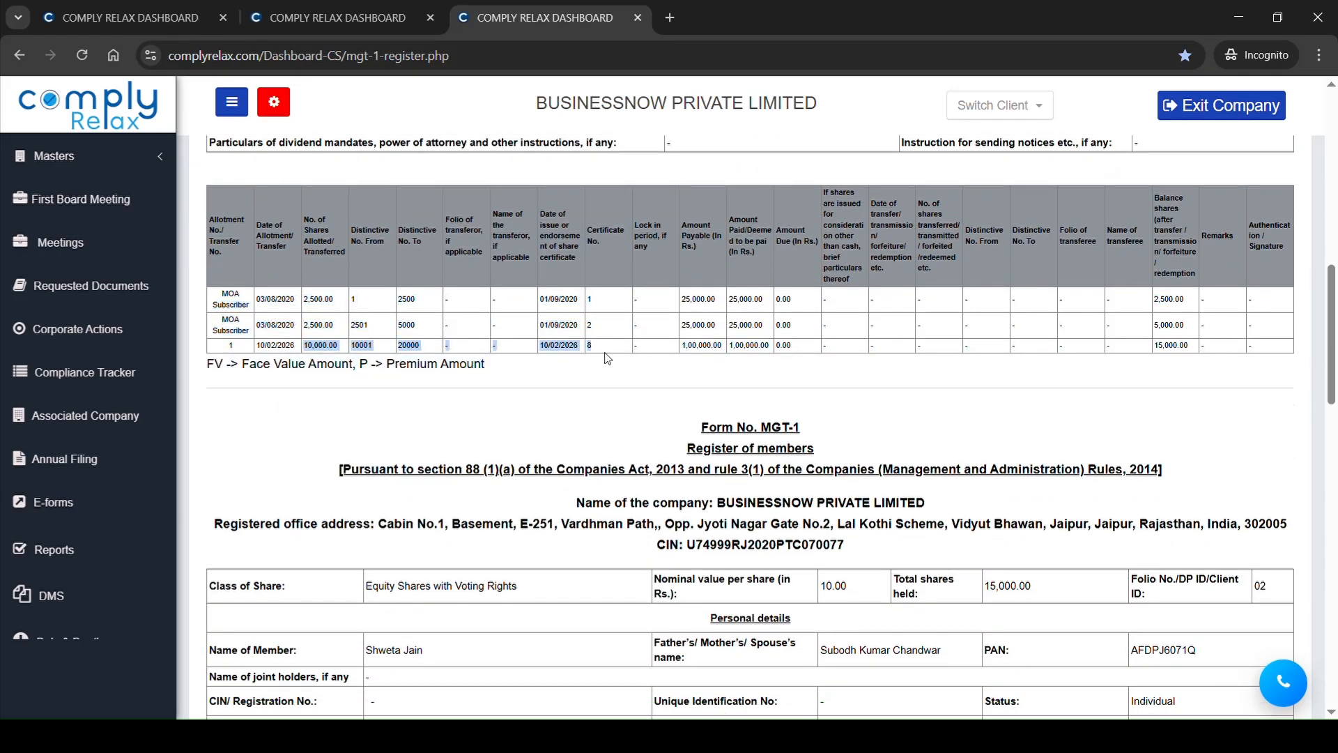
scroll(606, 357, "down", 6)
scroll(606, 357, "down", 5)
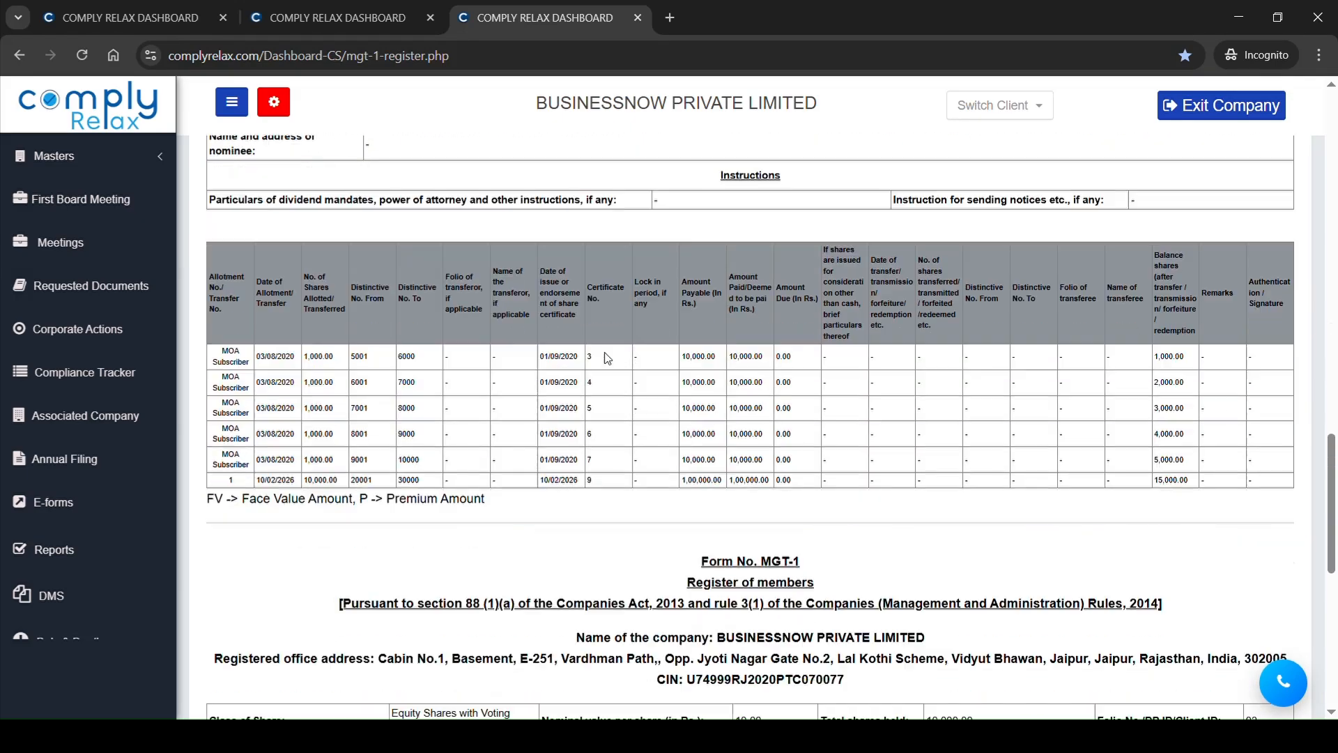
left_click_drag(246, 349, 584, 466)
left_click(416, 456)
scroll(593, 468, "down", 10)
scroll(595, 474, "up", 15)
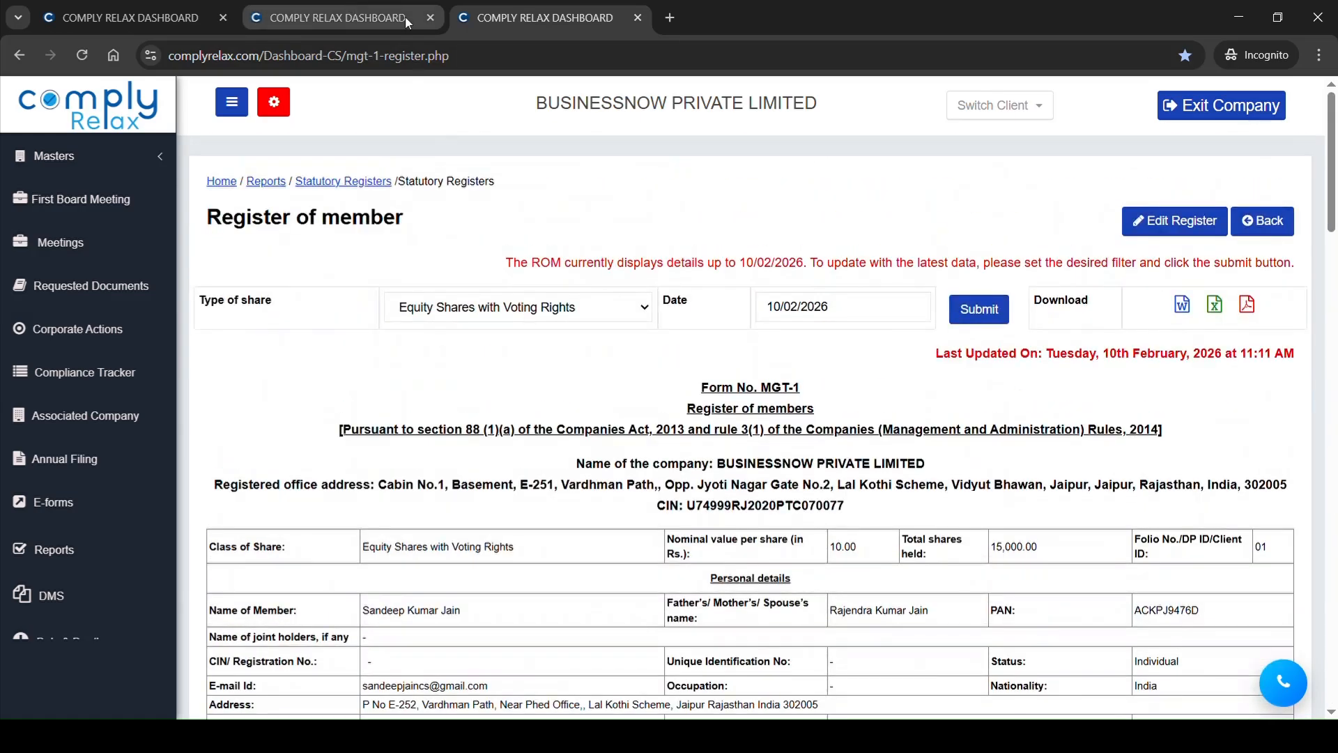
Step: Open the Capital Structure master and review the authorized share capital entries
left_click(95, 170)
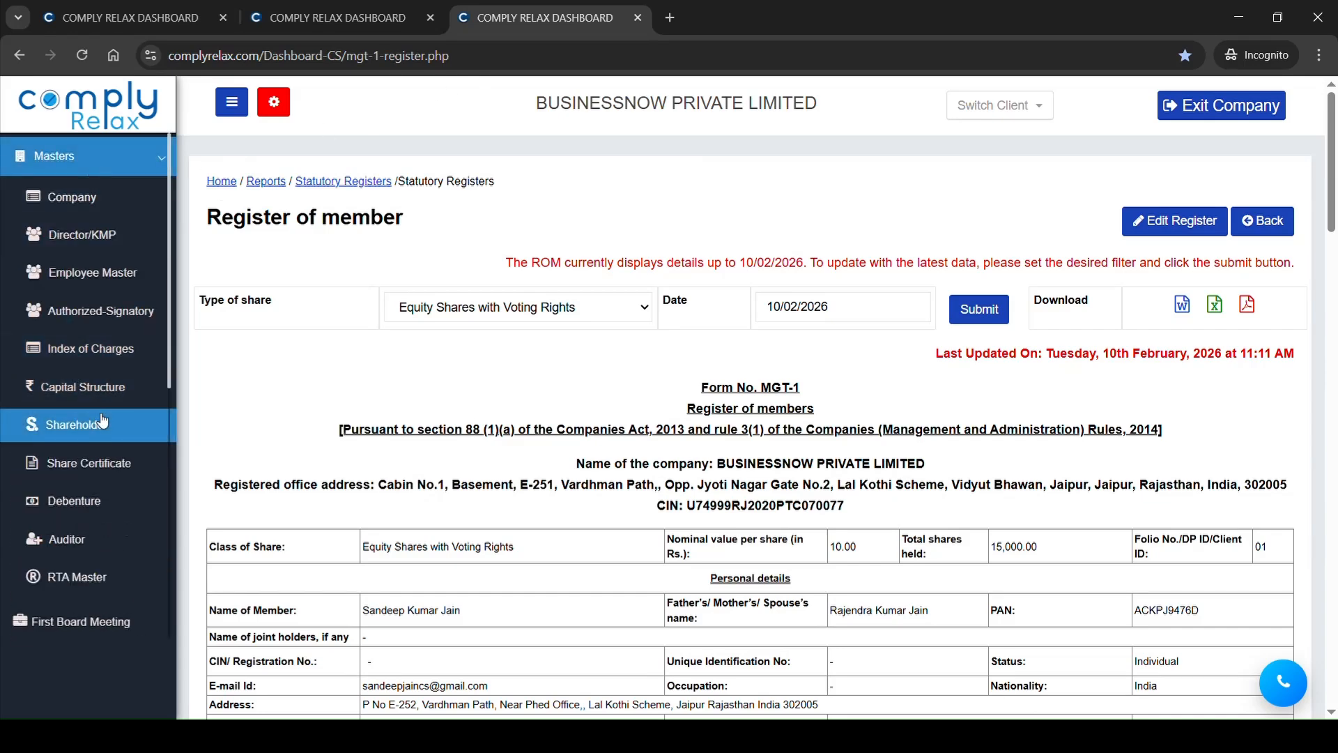
left_click(119, 388)
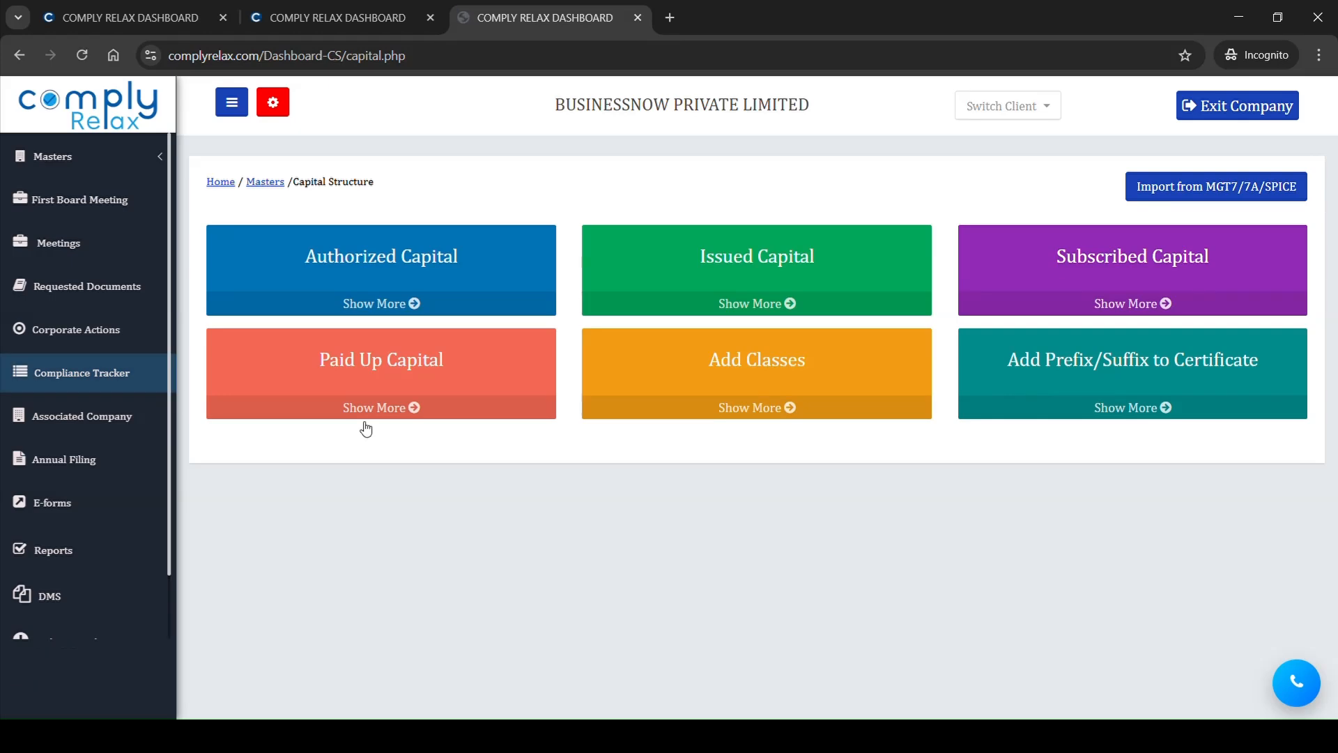
left_click(500, 271)
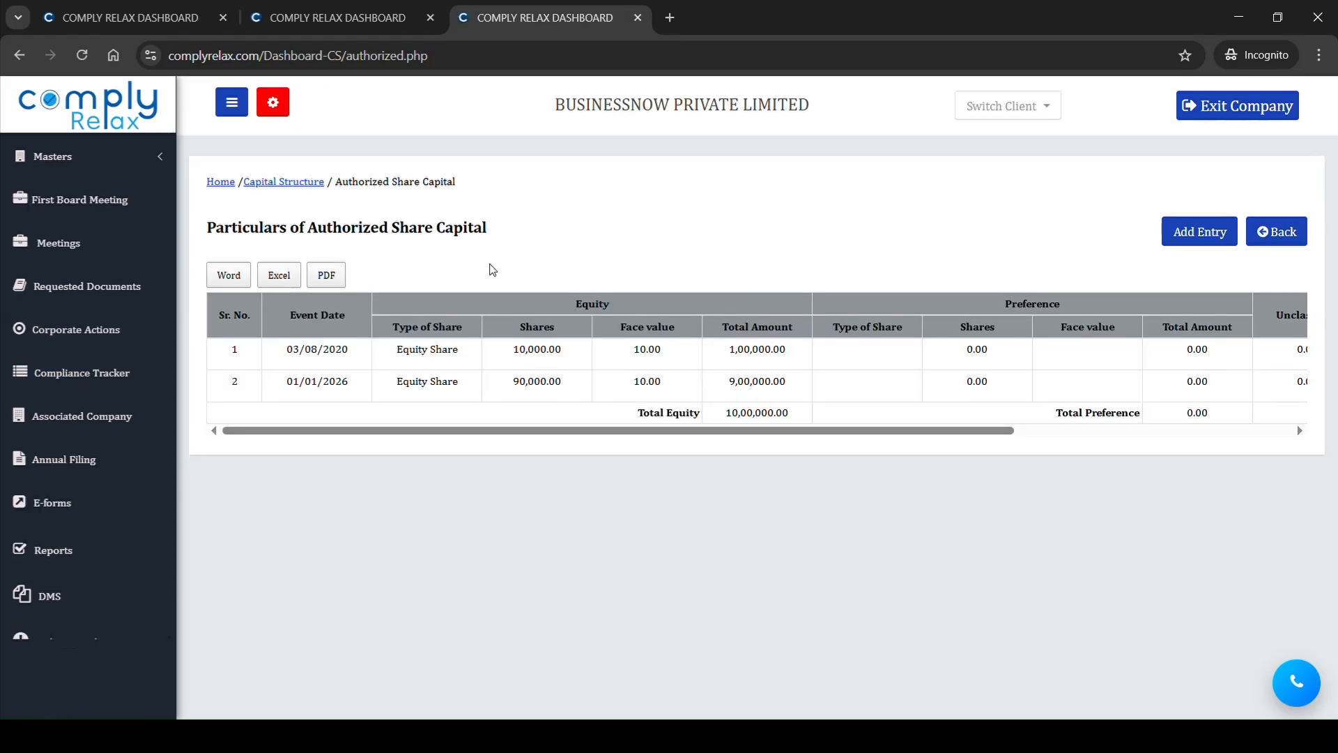
left_click(299, 182)
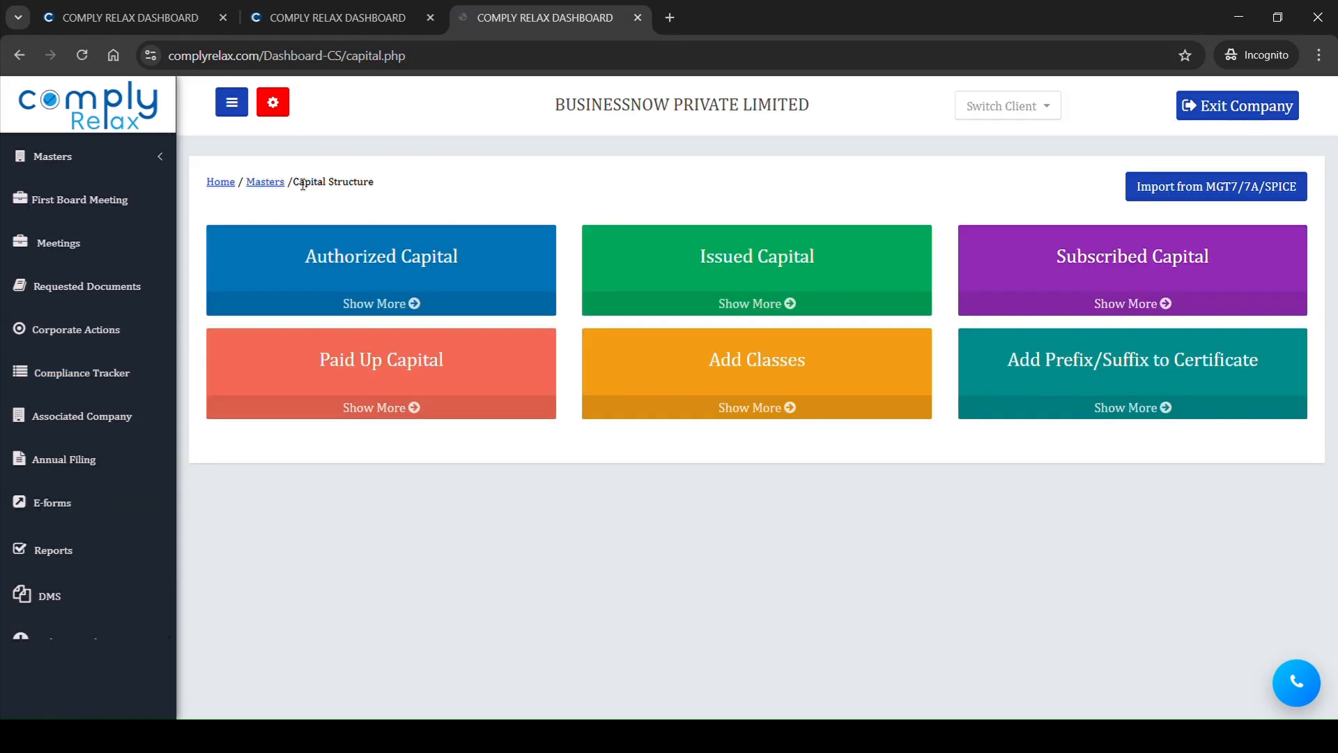
Step: Import the 10/02/2026 Private Placement Allotment from paid-up capital into the issued share capital and check the updated entries
left_click(756, 258)
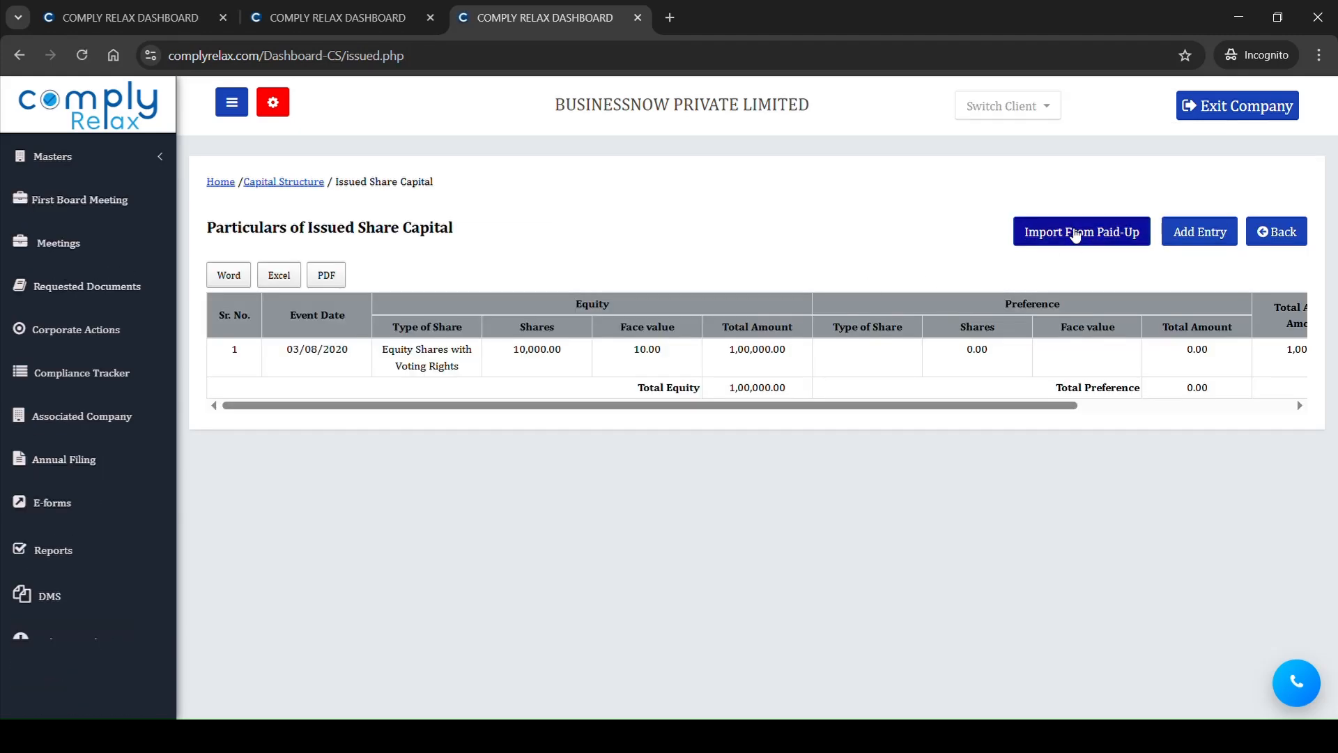
left_click(1075, 233)
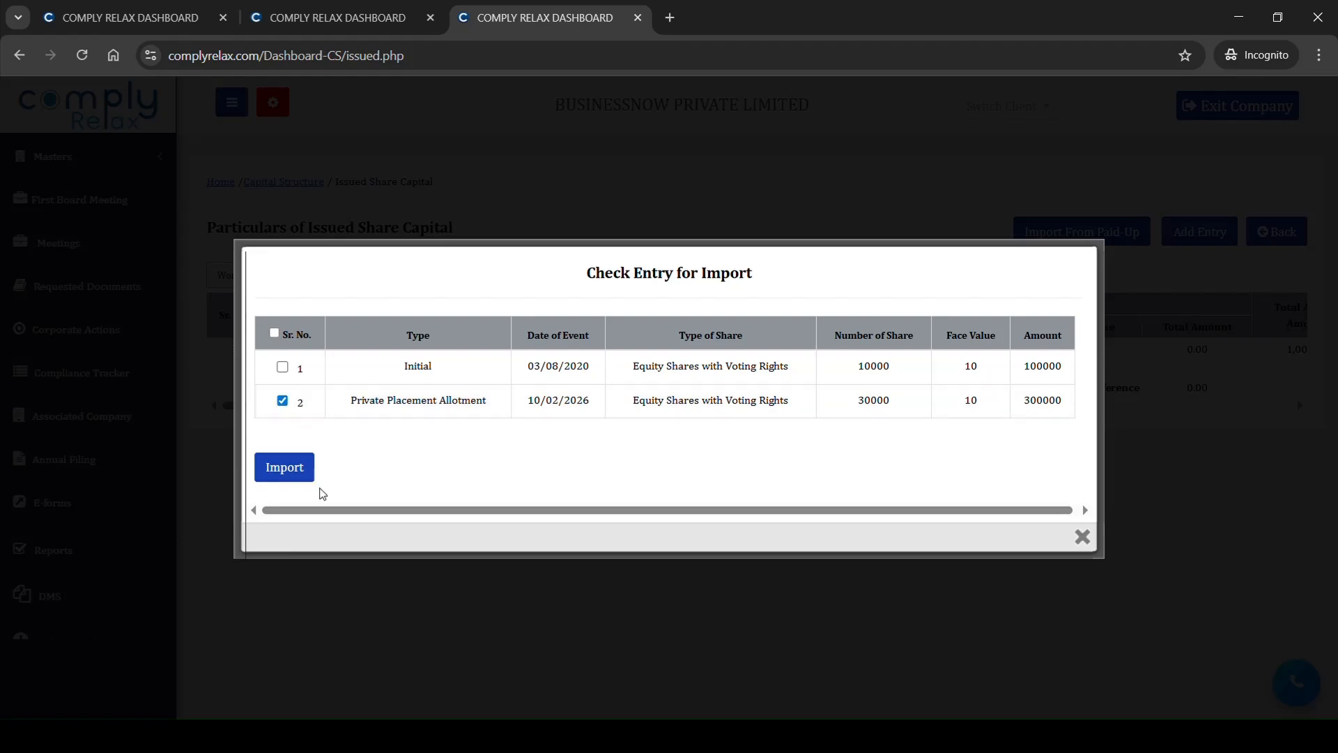
left_click(297, 475)
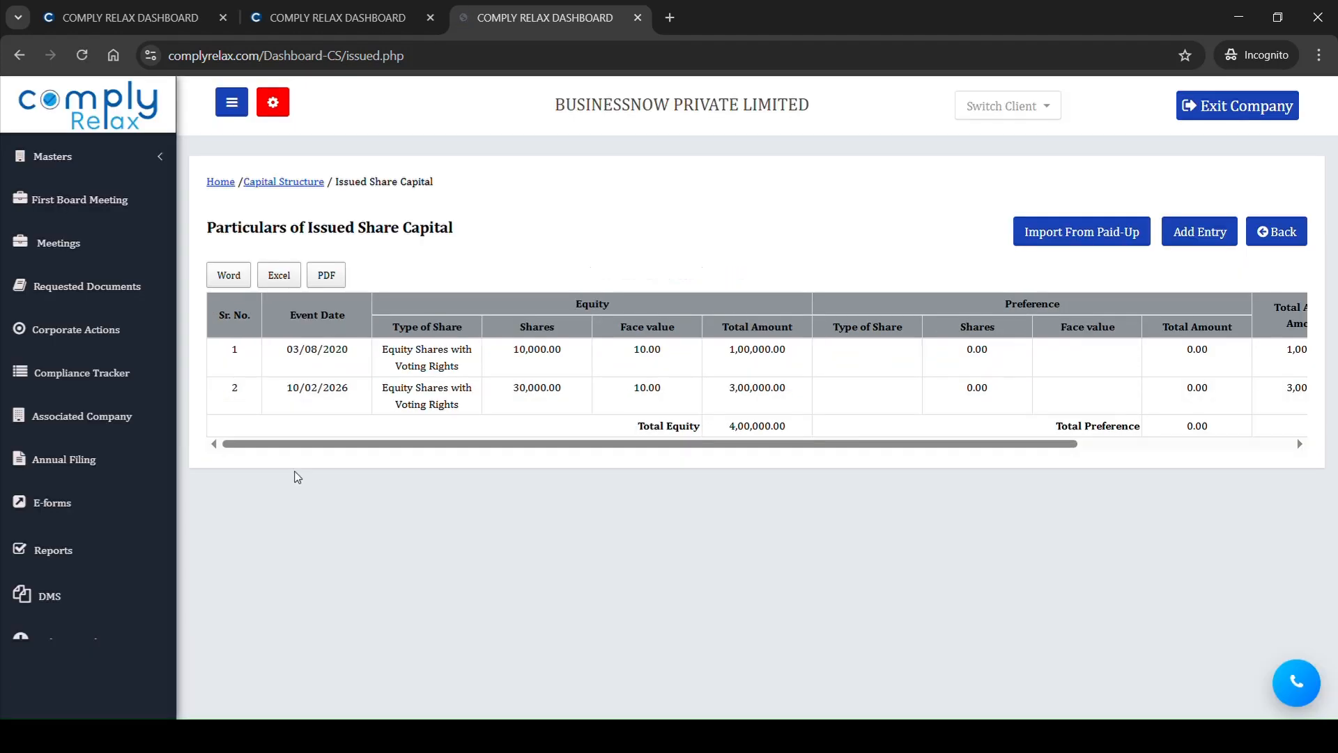
left_click_drag(395, 369, 464, 409)
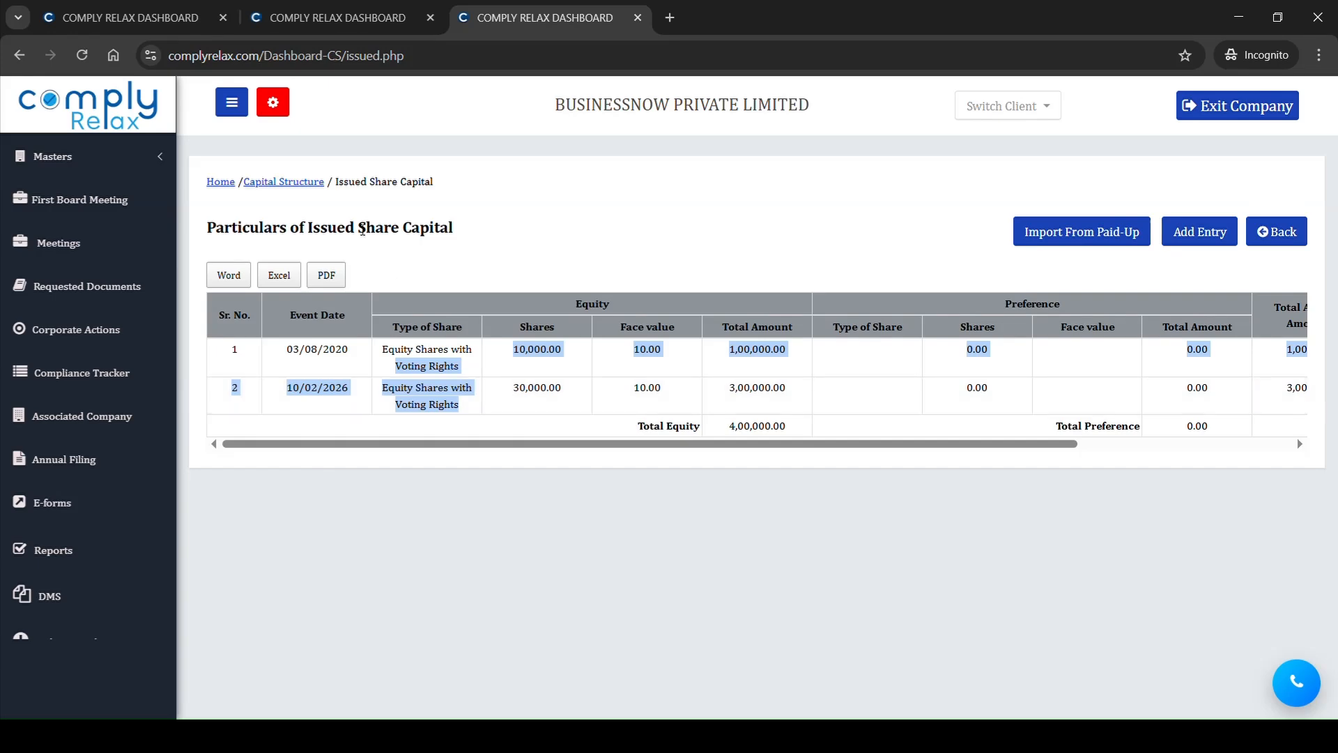
Step: Import the 10/02/2026 Private Placement Allotment from paid-up capital into the subscribed share capital
left_click(317, 183)
left_click(1174, 268)
left_click(1117, 223)
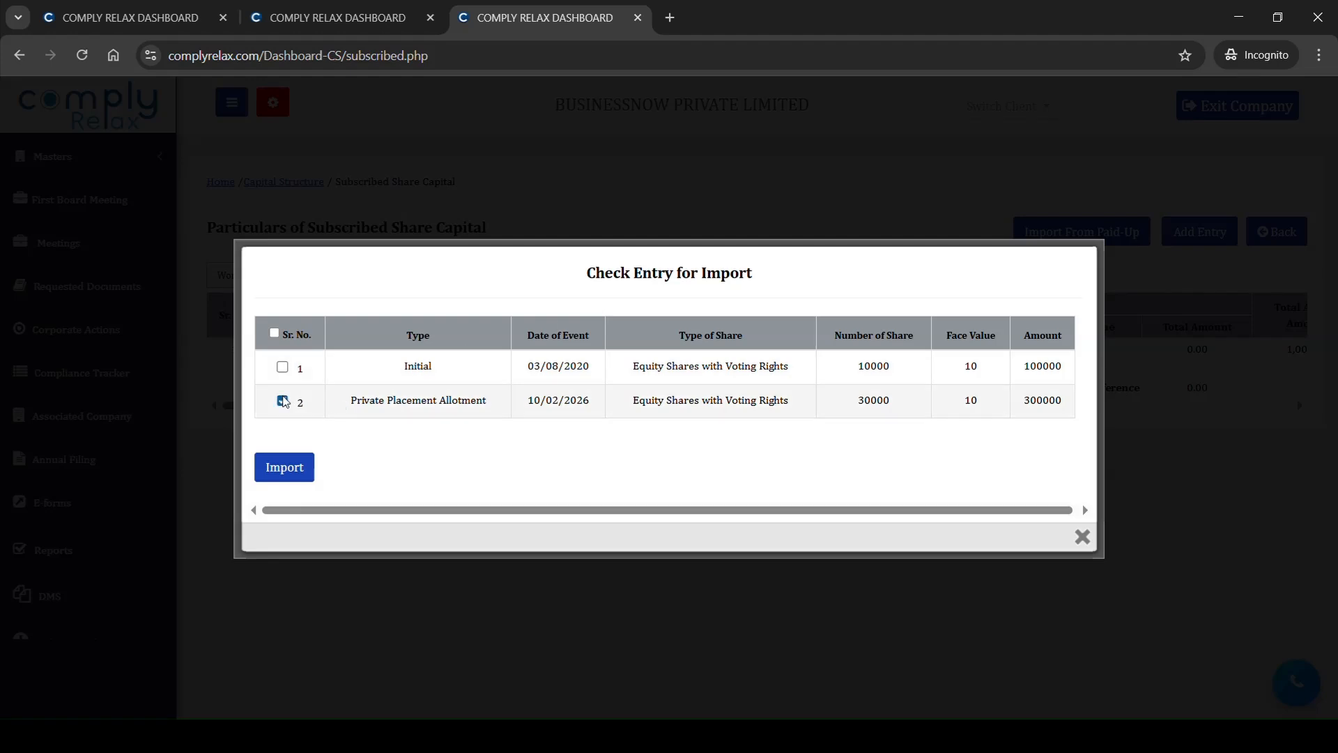
left_click(284, 465)
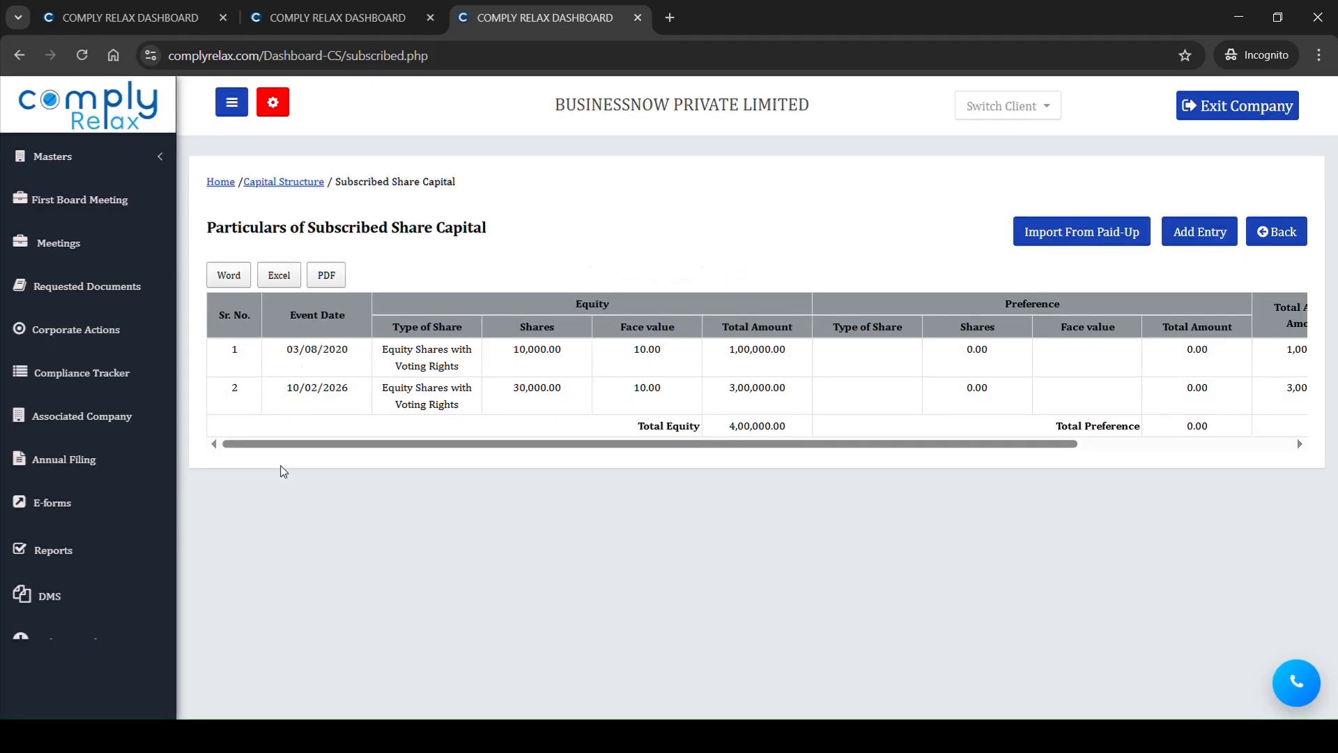
Step: Open the paid-up share capital particulars and check the private placement entry and its total cumulative amount
left_click(300, 182)
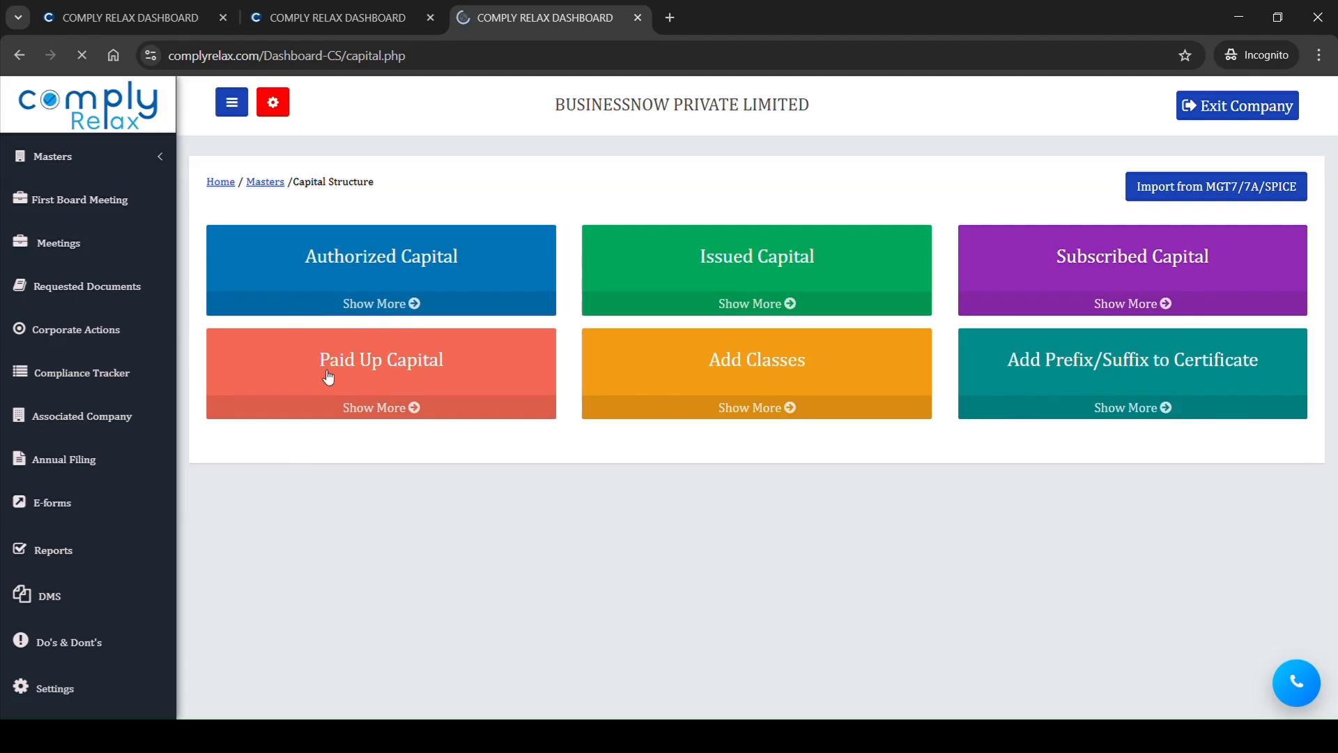
left_click(373, 380)
left_click_drag(543, 446, 989, 472)
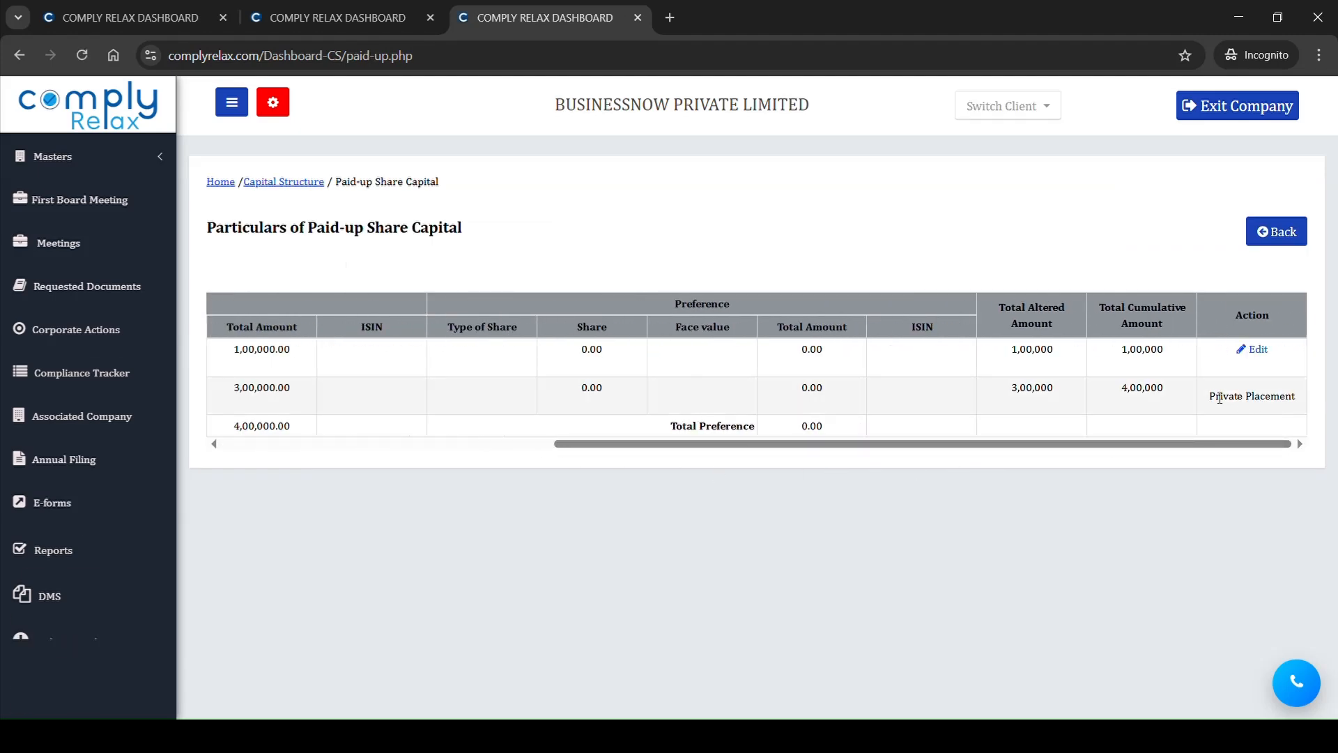
left_click_drag(1217, 398, 1268, 408)
left_click_drag(1119, 387, 1166, 398)
Step: Open the Shareholder master for Equity Shares with Voting Rights and close the other two browser tabs
left_click(70, 156)
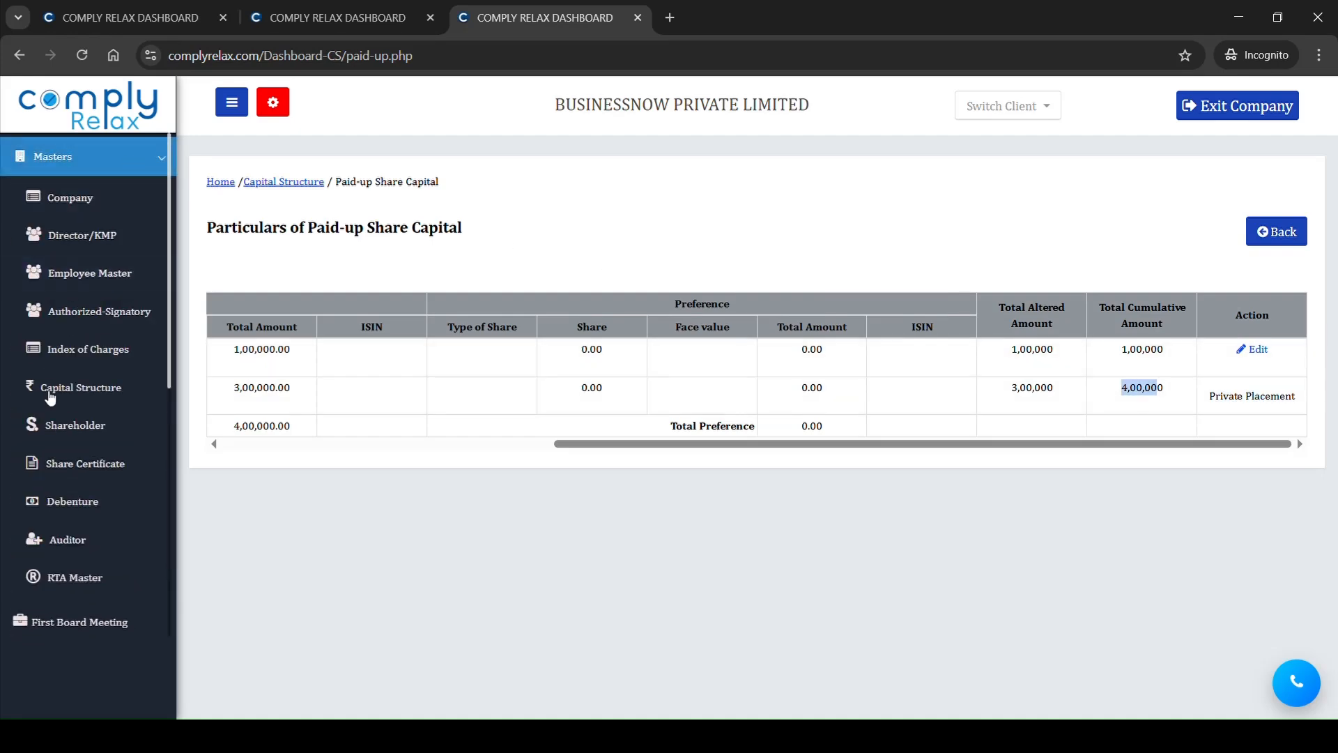
left_click(74, 427)
key("ctrl+w")
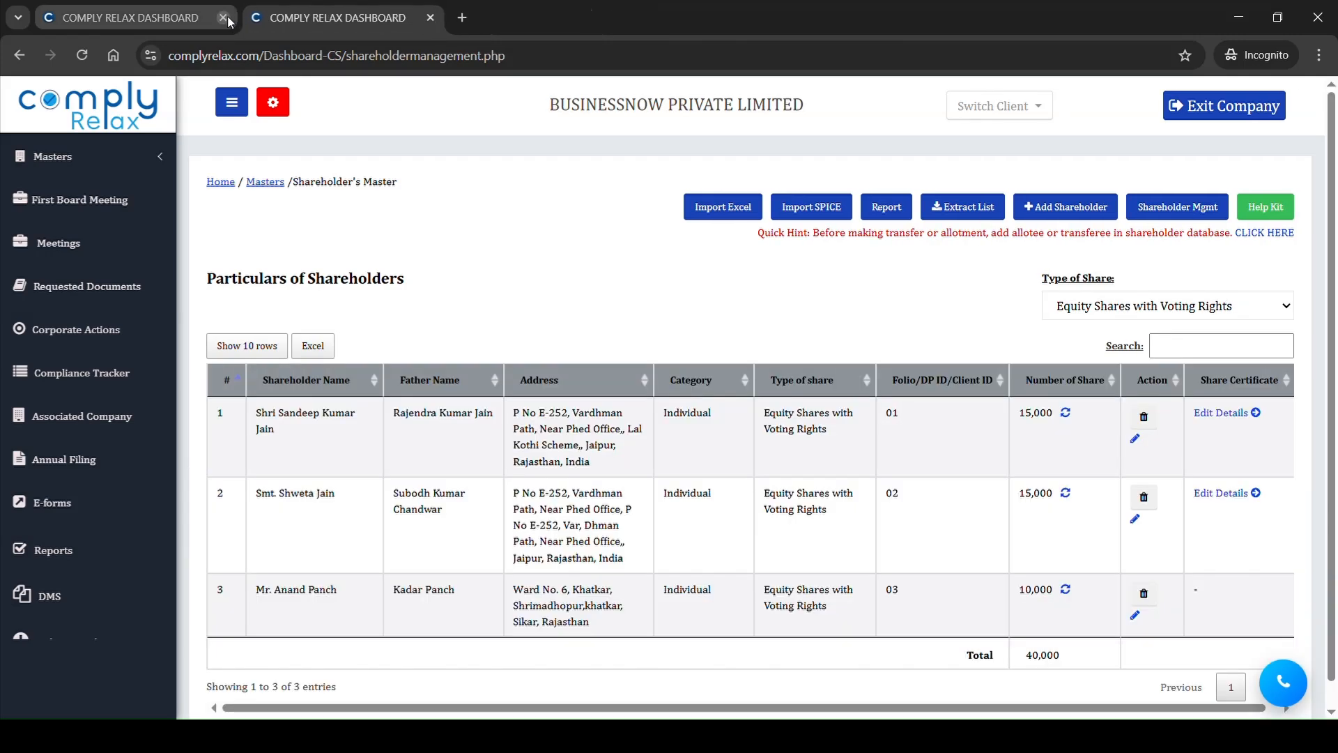
left_click(223, 17)
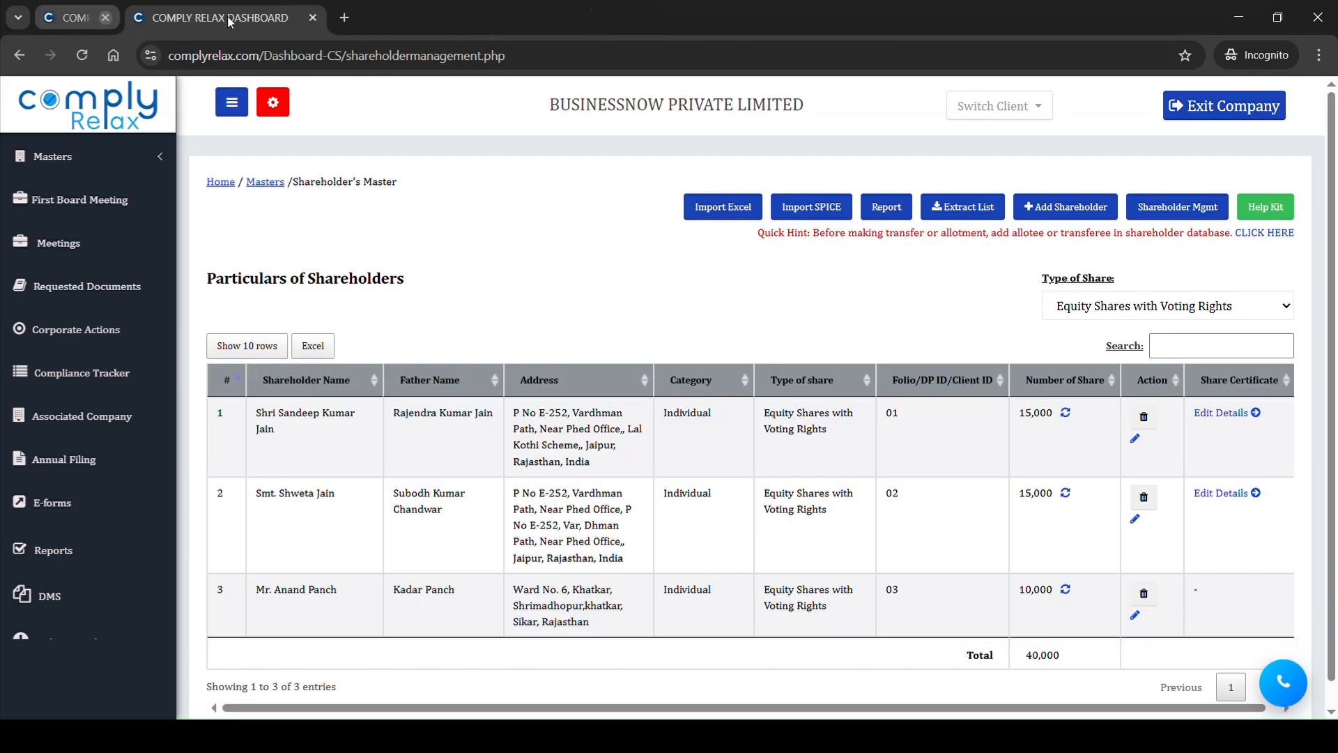
left_click(72, 174)
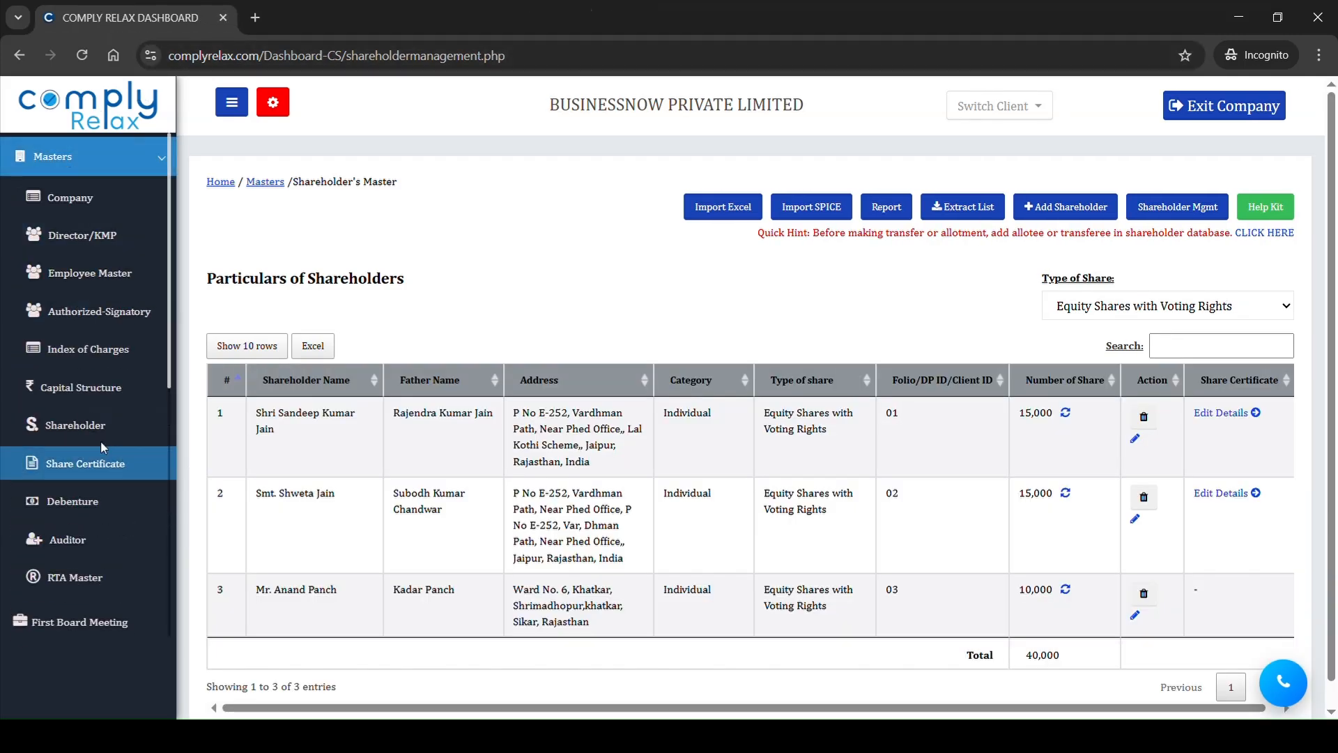
Step: Open Share Transfer in shareholder management and start adding a new transfer
left_click(1176, 217)
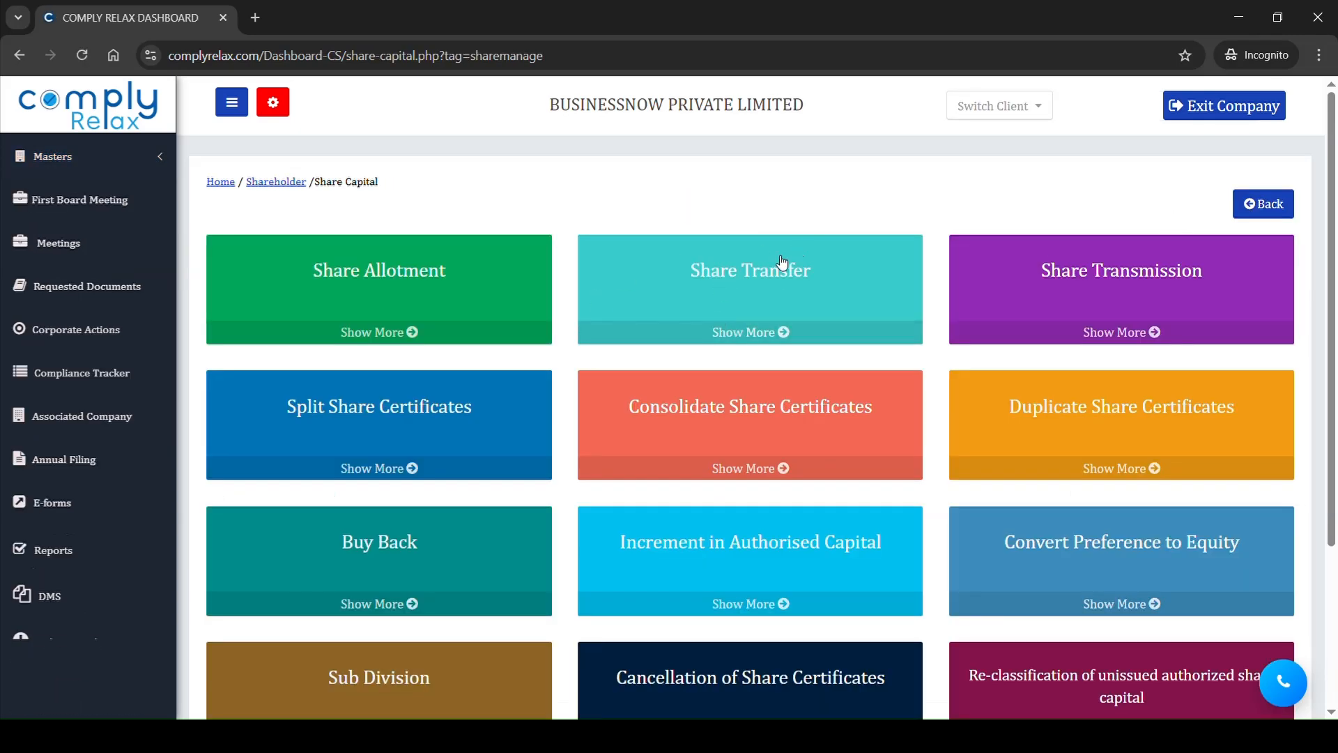
left_click(779, 261)
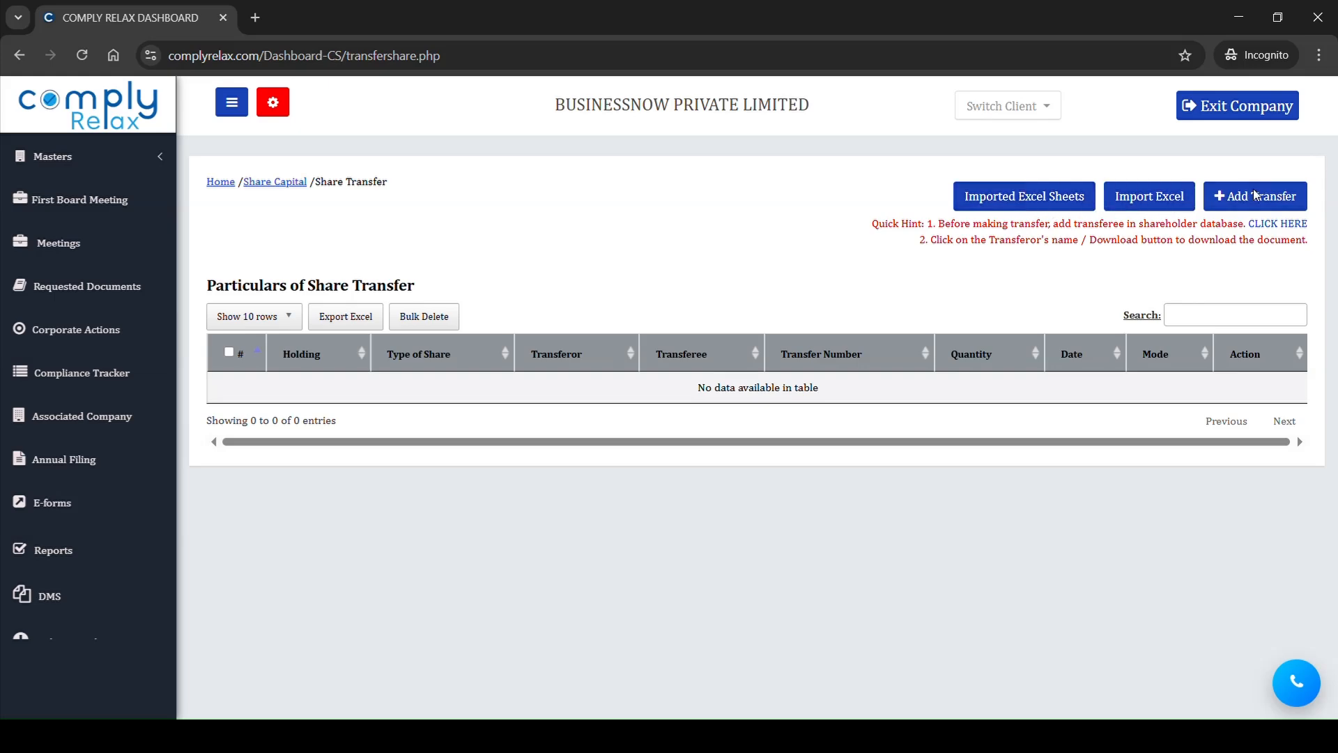
left_click(1251, 211)
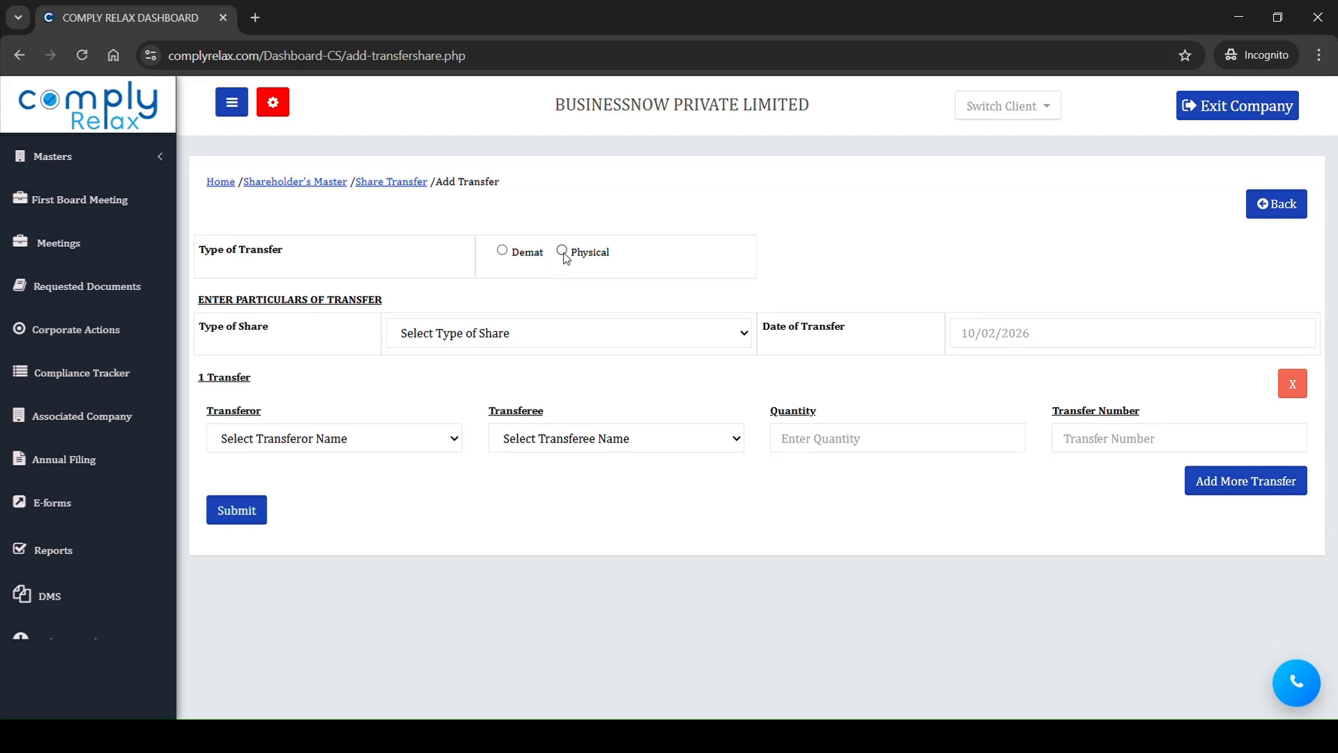
Step: Make the transfer physical with board meeting approval, outside any existing meeting, and date the new meeting 10/02/2026
left_click(563, 251)
left_click(321, 308)
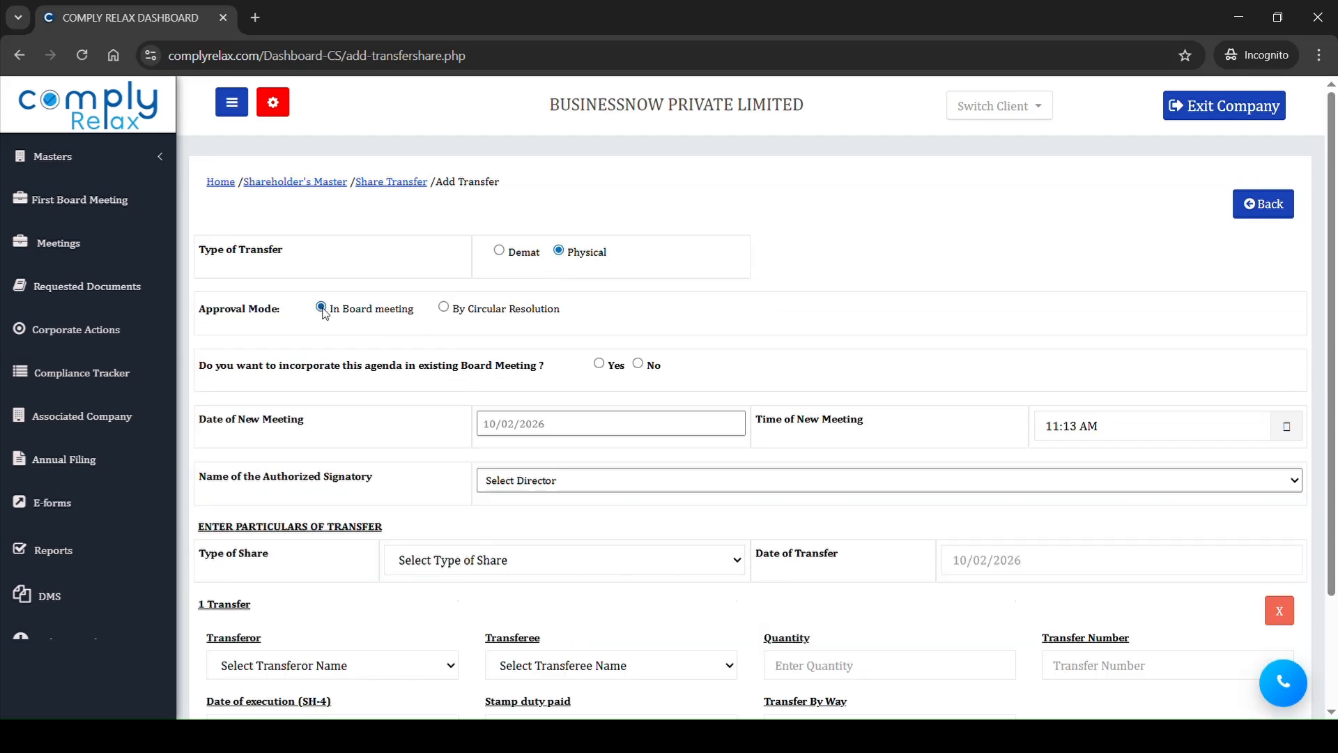
left_click(599, 364)
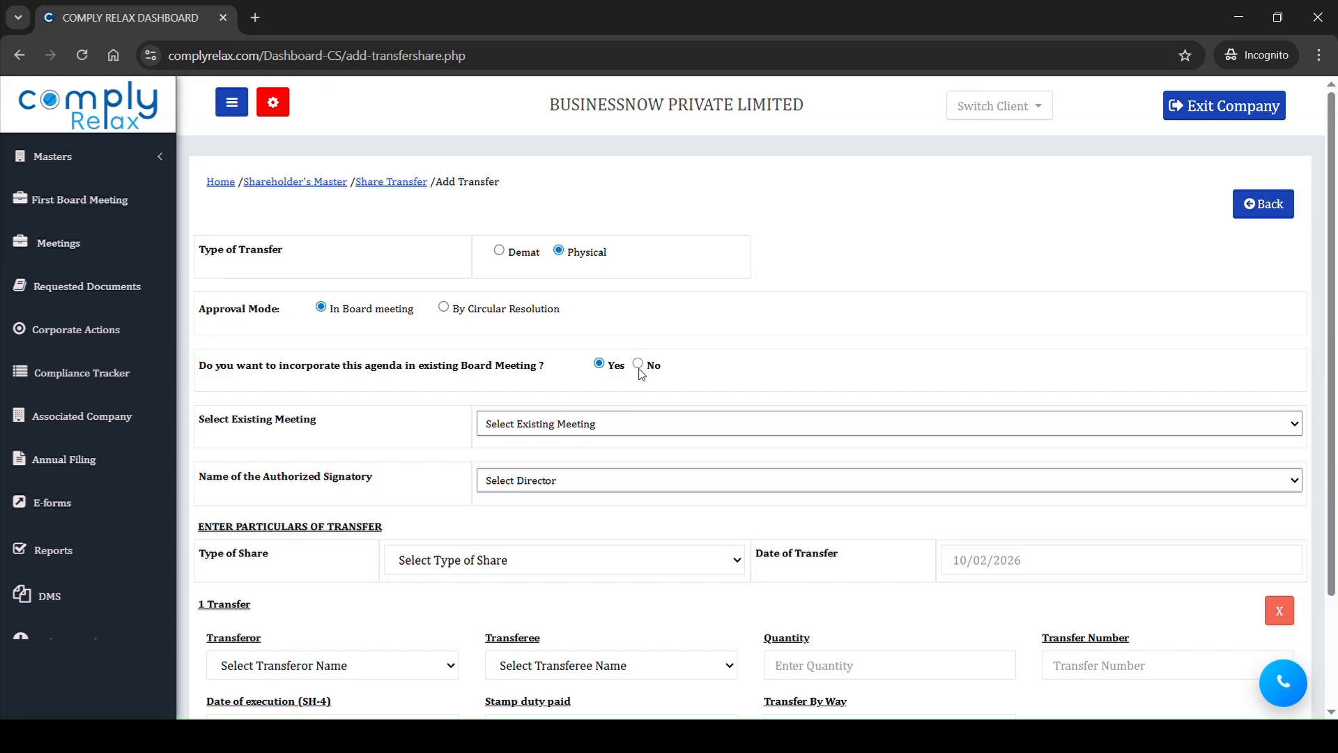
left_click(637, 363)
left_click(634, 432)
left_click(558, 535)
Step: Set the transfer's type of share to Equity Shares with Voting Rights and its date to 10/02/2026
scroll(557, 508, "down", 2)
left_click(550, 427)
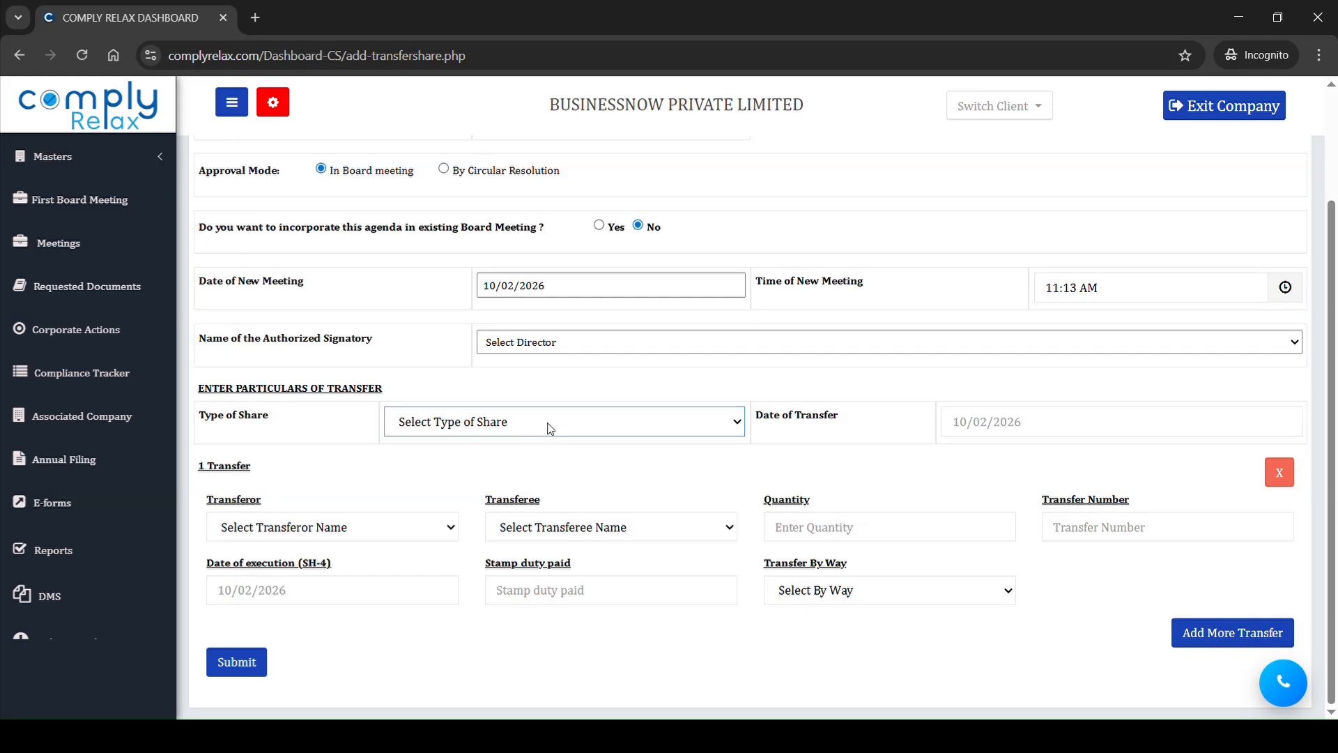
left_click(499, 476)
left_click(1080, 440)
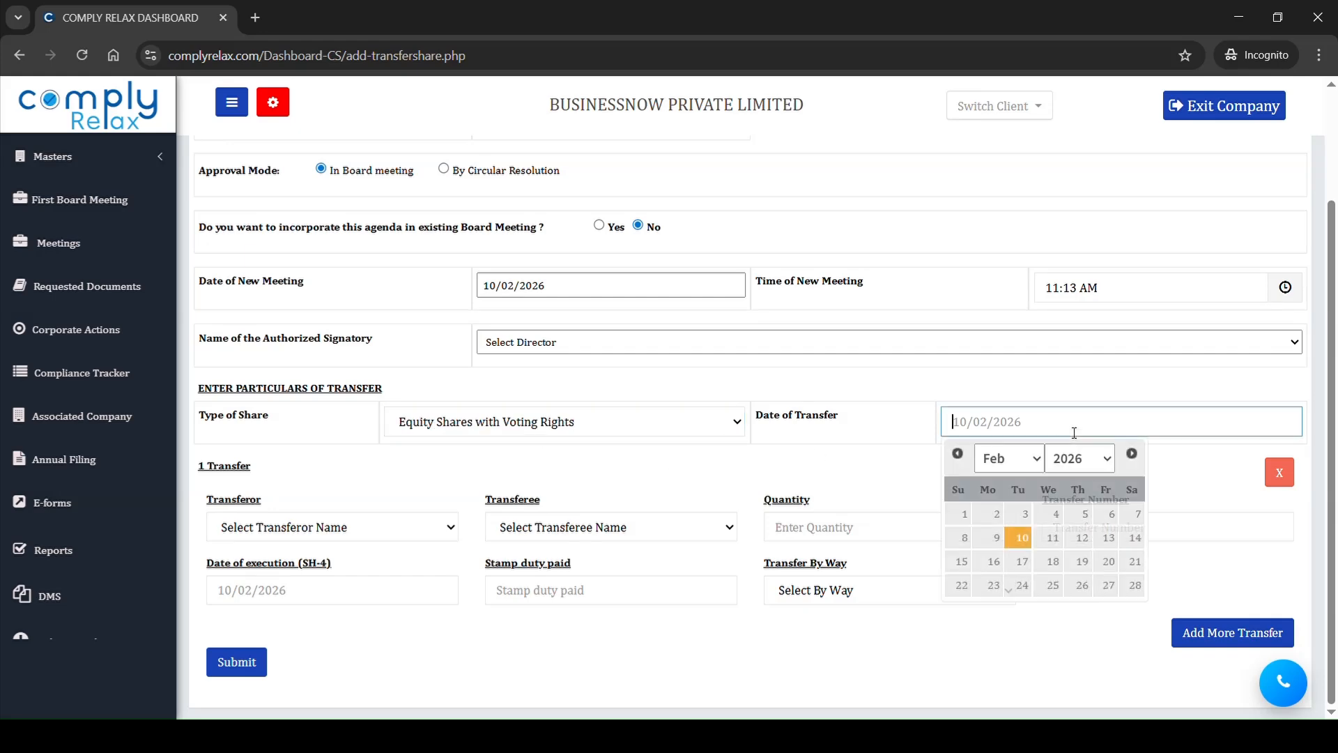
left_click(1021, 542)
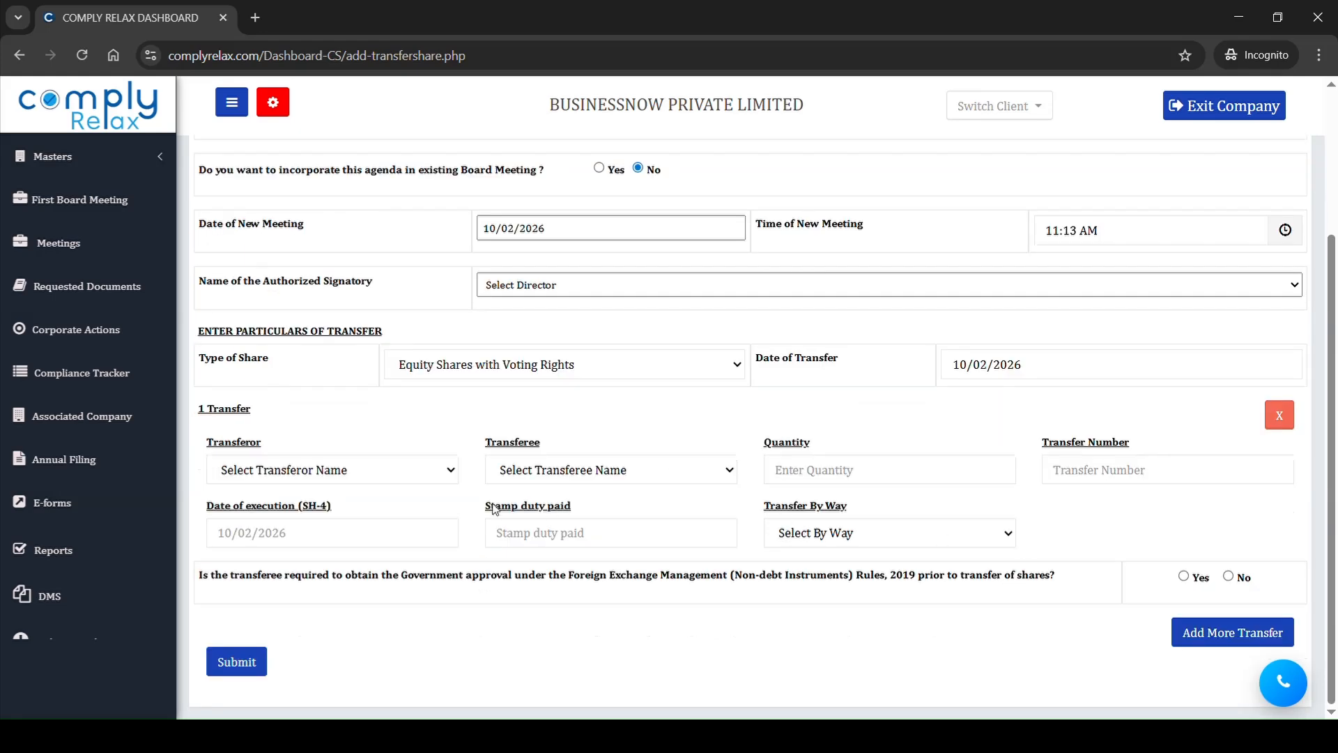
Step: Select the first shareholder as transferor and review the share certificates offered for transfer and the transfer date
left_click(385, 473)
left_click(375, 521)
scroll(620, 537, "down", 3)
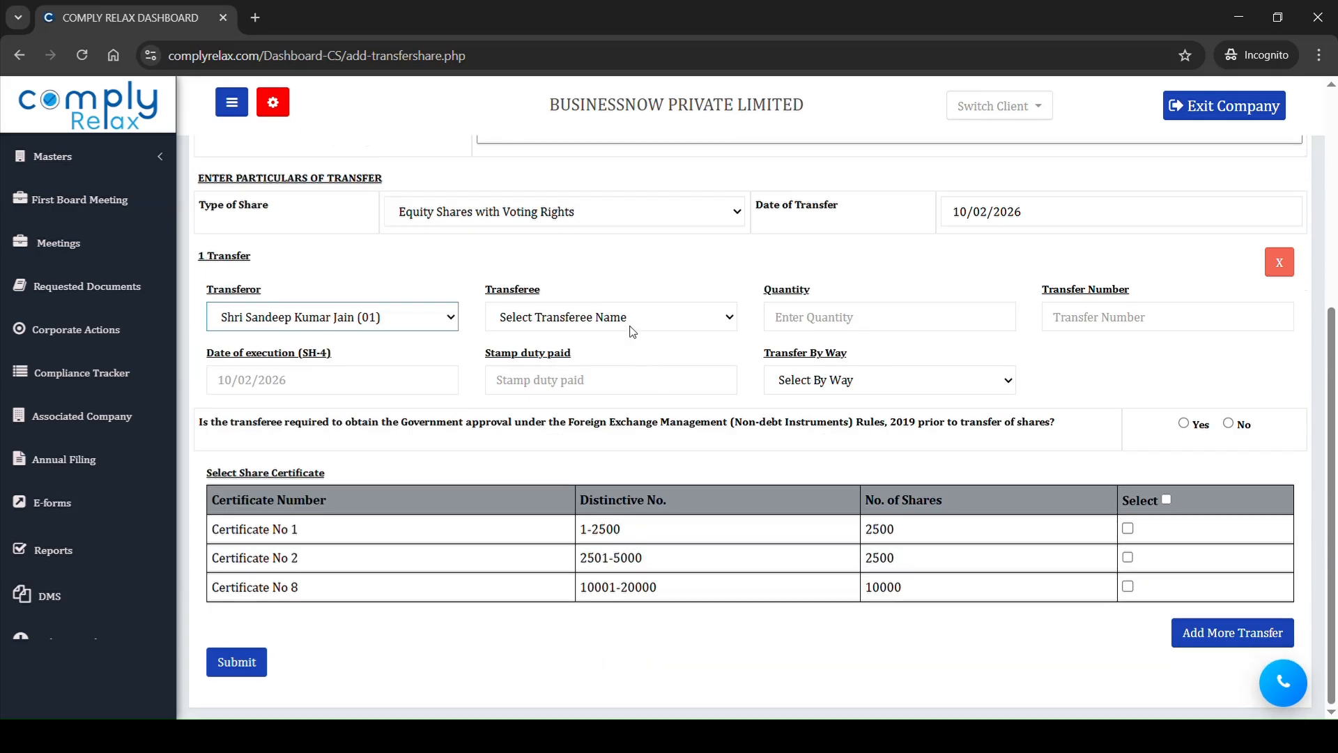
left_click_drag(529, 514, 644, 603)
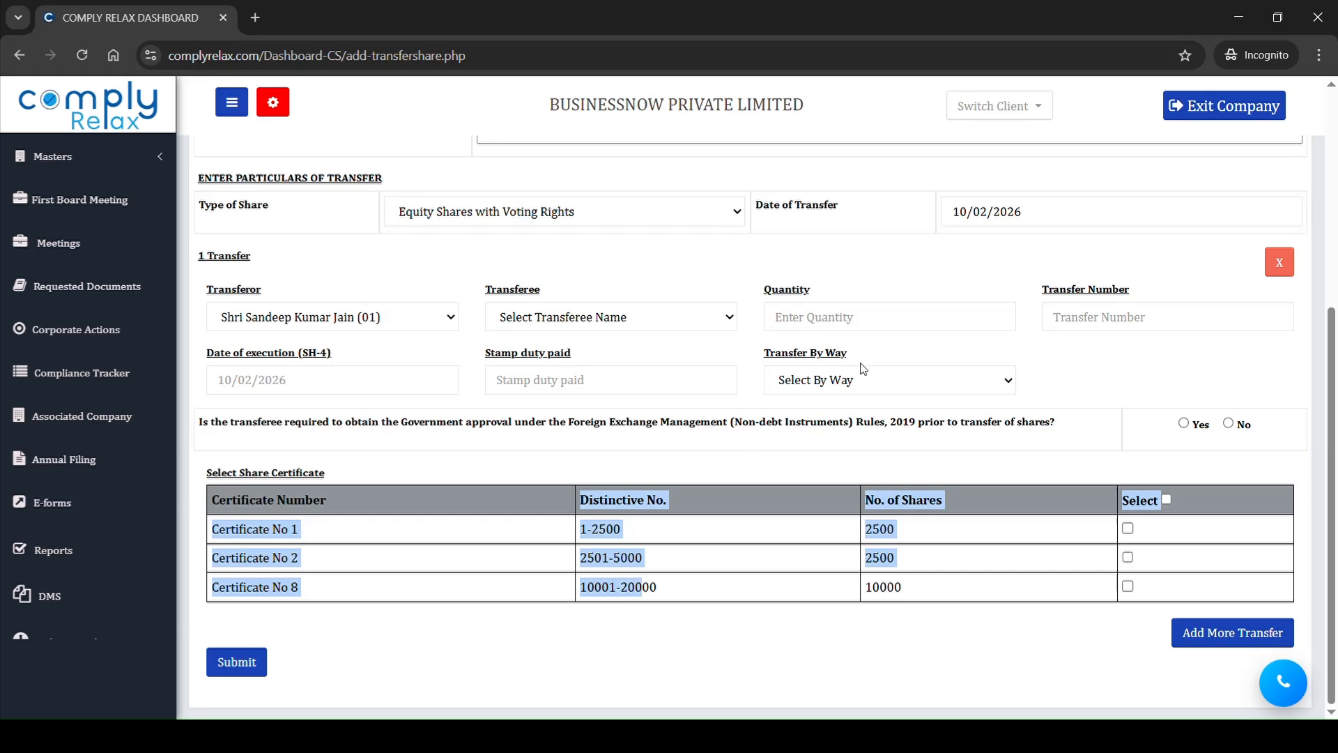
left_click_drag(1073, 209, 949, 206)
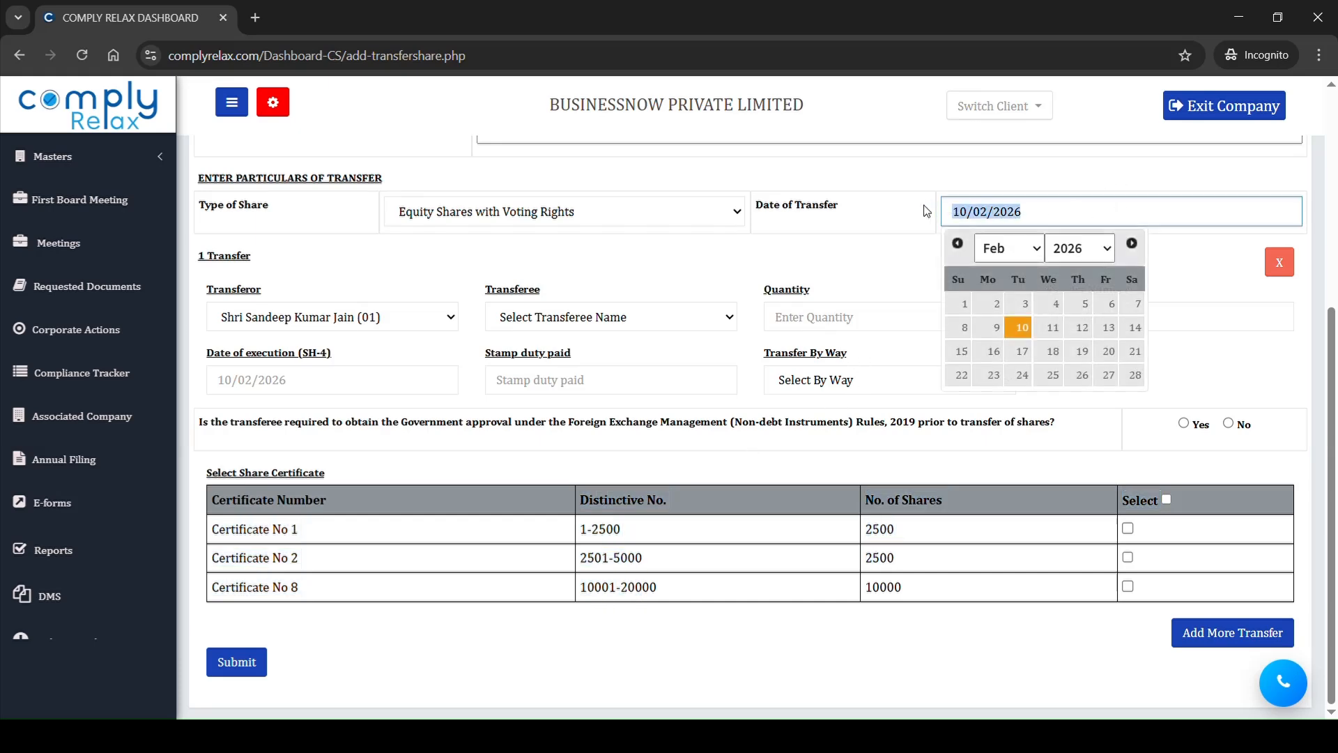
Step: Select the third shareholder as transferee and set the transfer quantity to 2500 shares
left_click(606, 317)
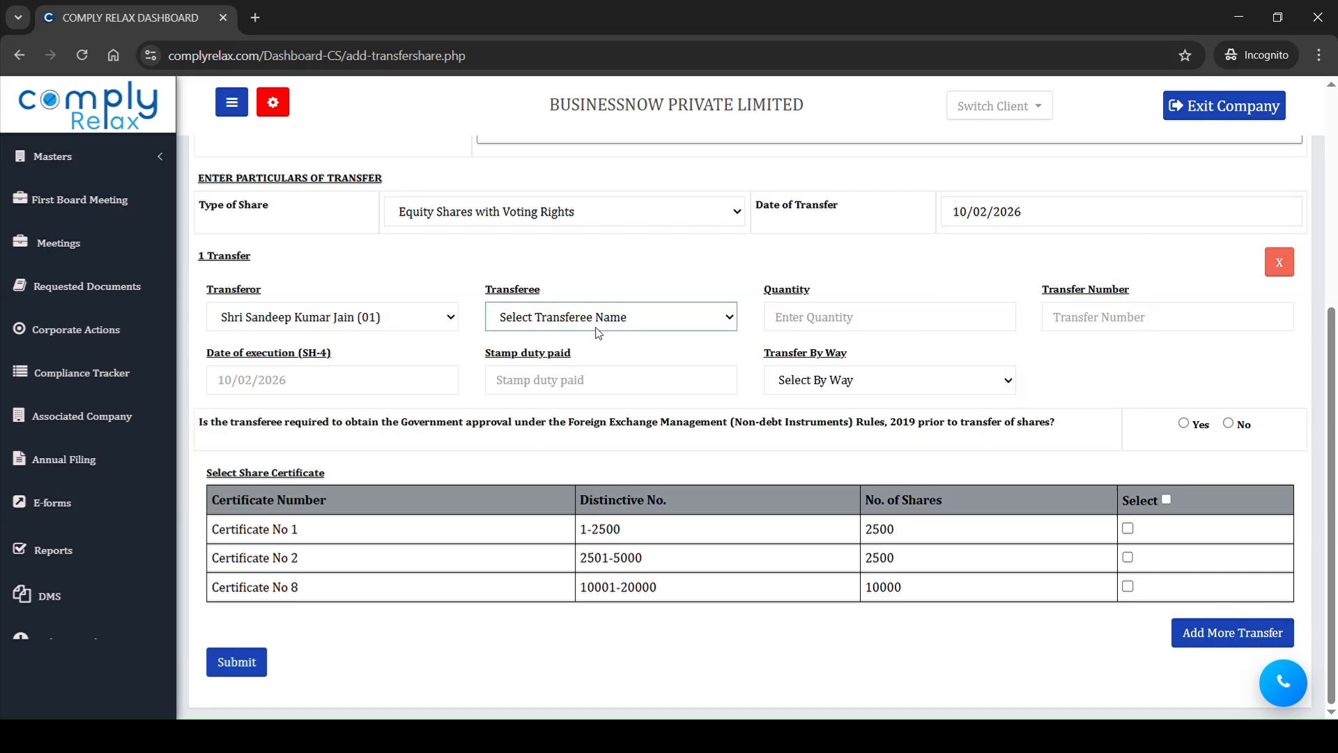
left_click(616, 416)
left_click(829, 331)
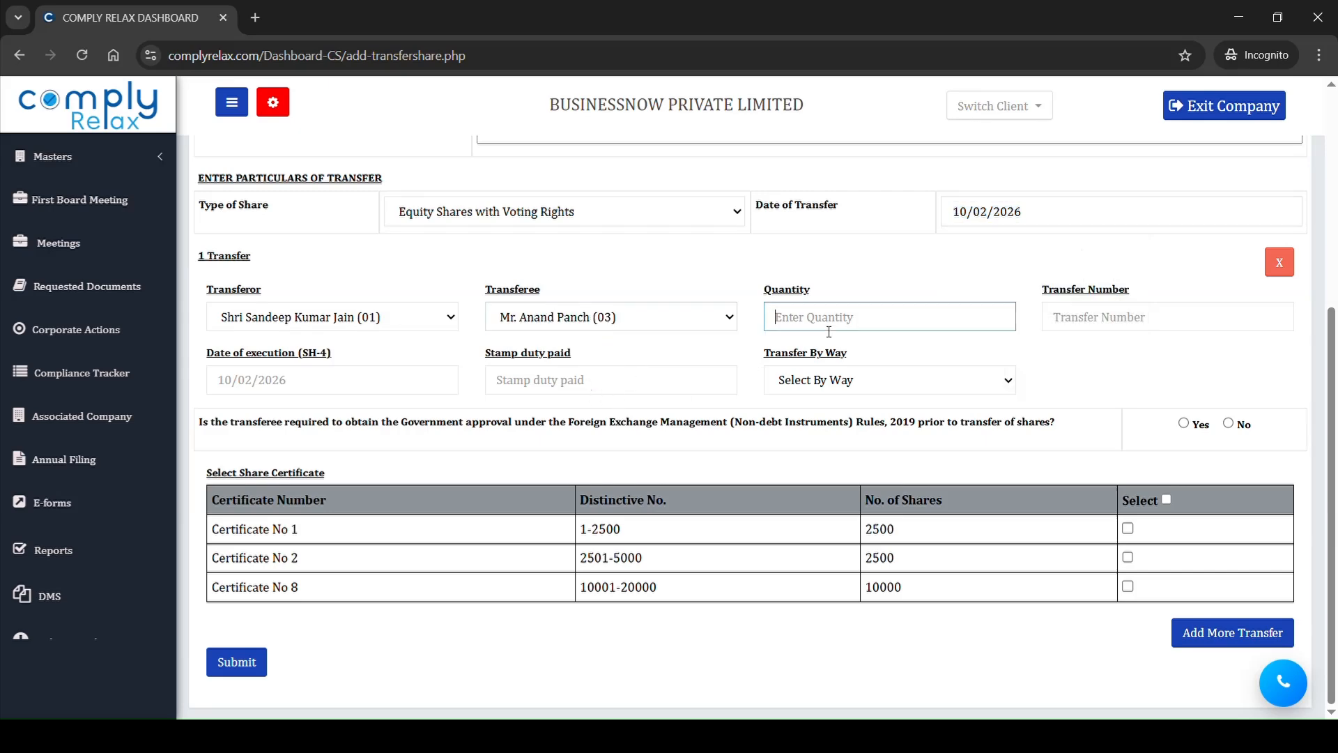
type("2500")
left_click(992, 624)
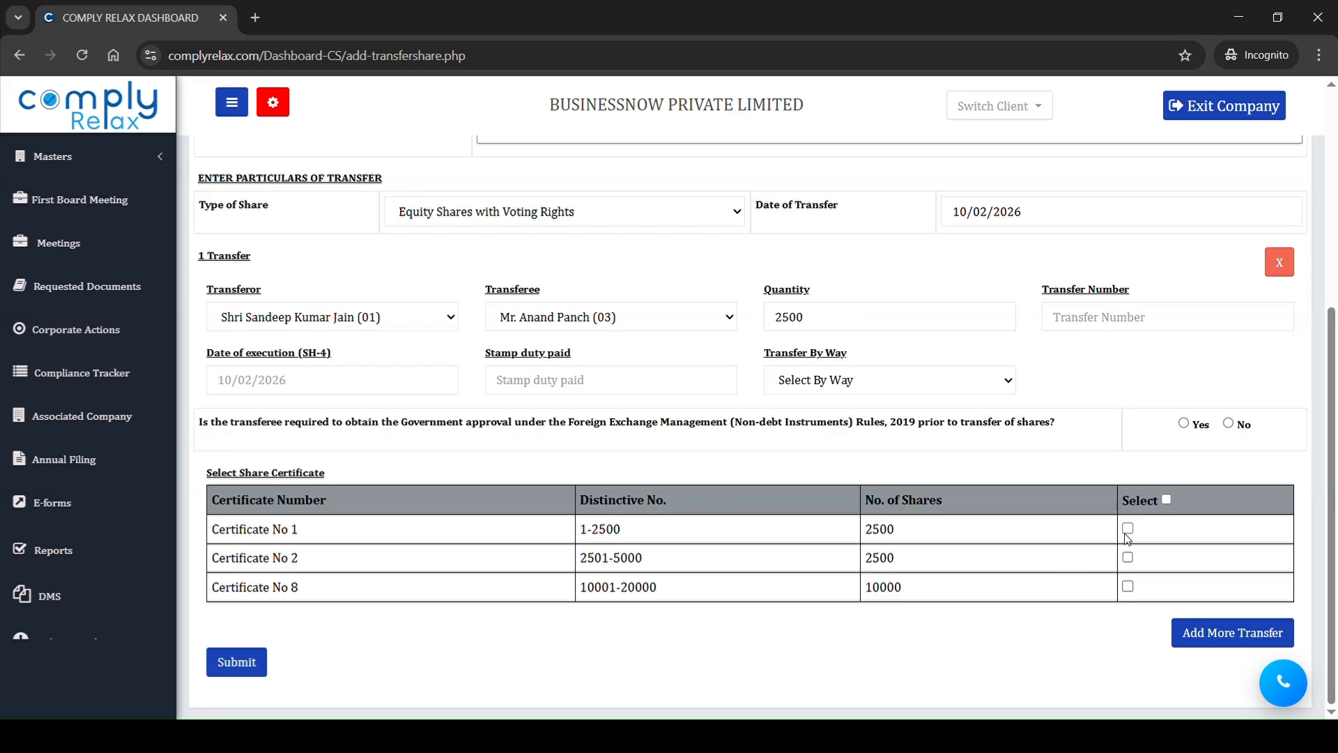
Step: Select Certificate No 1 for the transfer, answer No to the government approval question, and submit the transfer
scroll(1044, 639, "up", 3)
scroll(1044, 639, "down", 3)
left_click(239, 662)
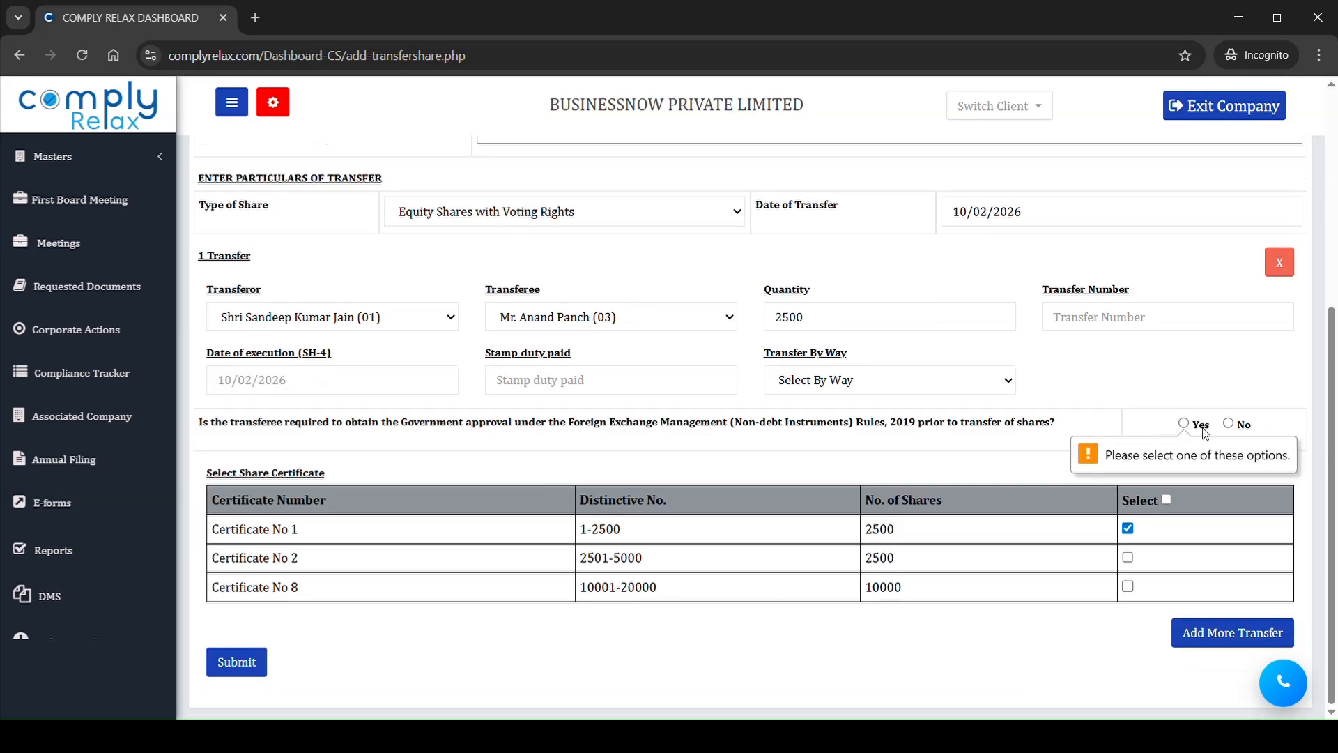
left_click(1228, 423)
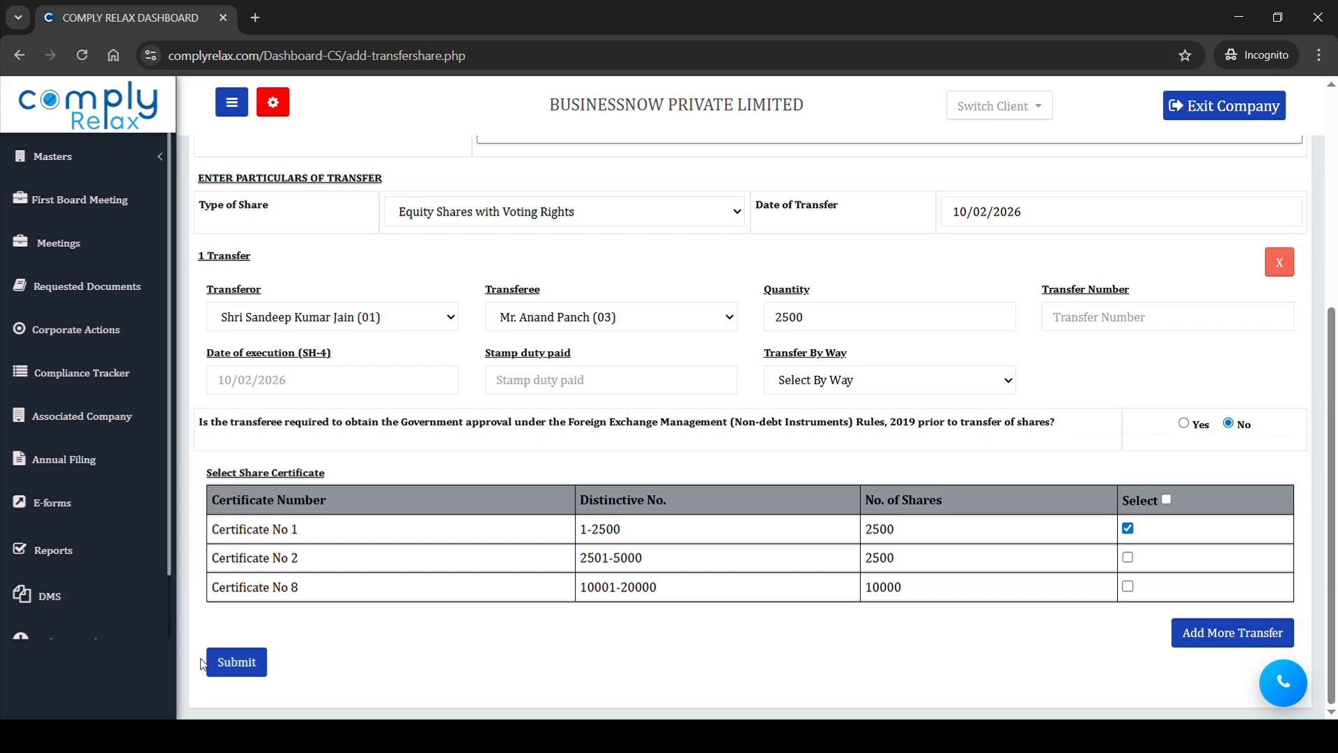
left_click_drag(1056, 298, 1071, 356)
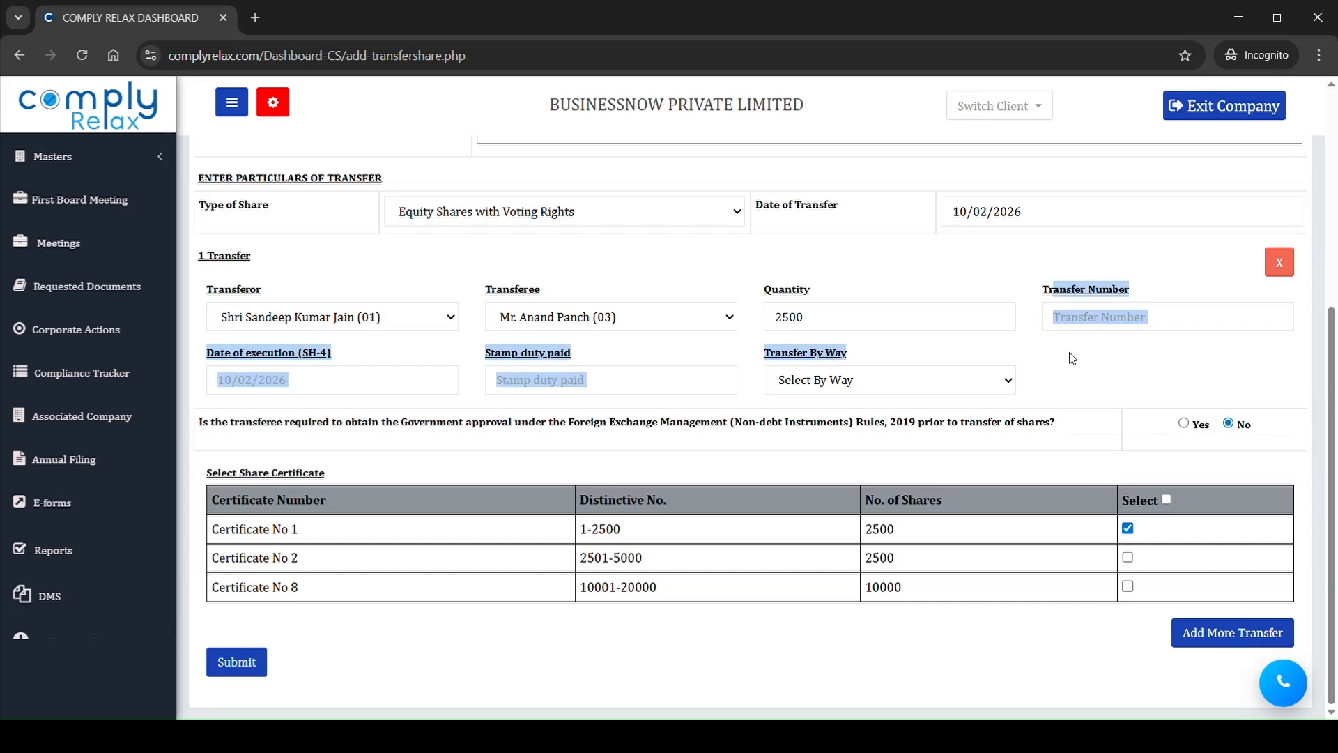
left_click(249, 663)
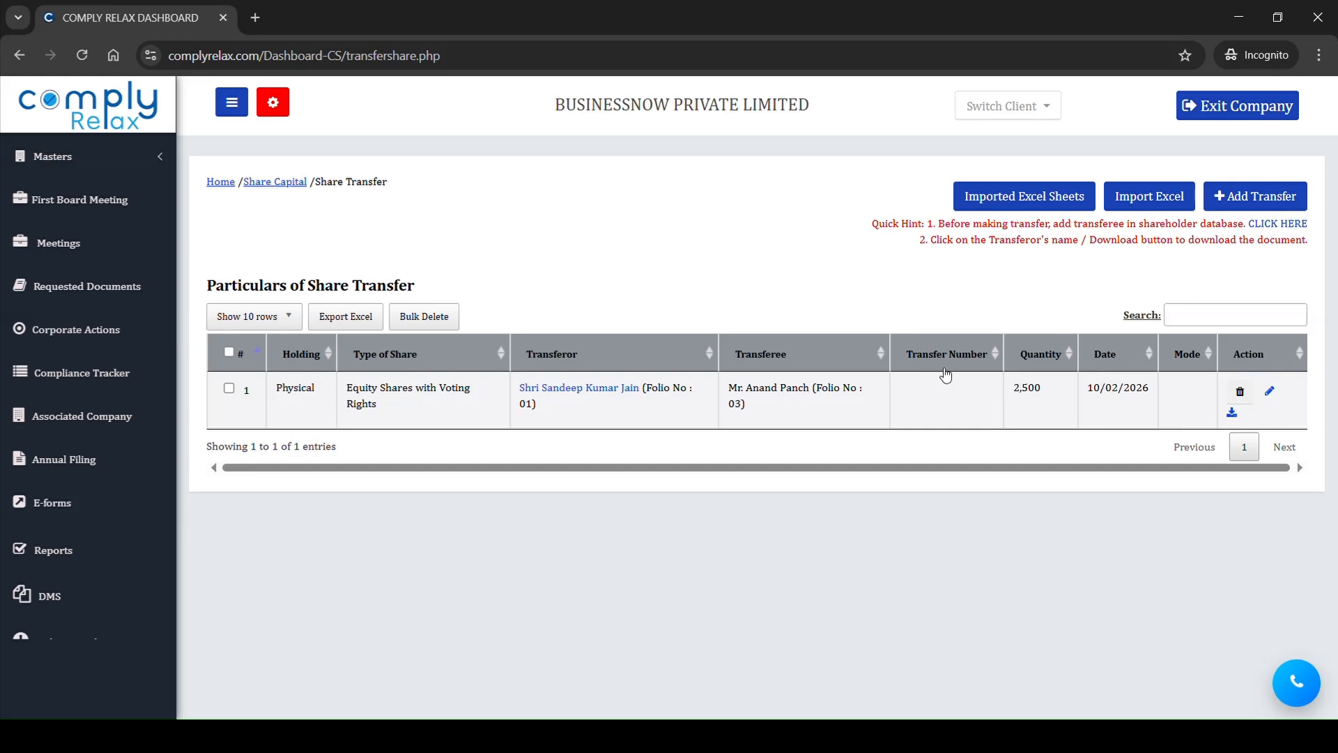
Step: List the documents of the recorded share transfer and review its SH-4 securities transfer form
left_click_drag(1032, 412, 1137, 391)
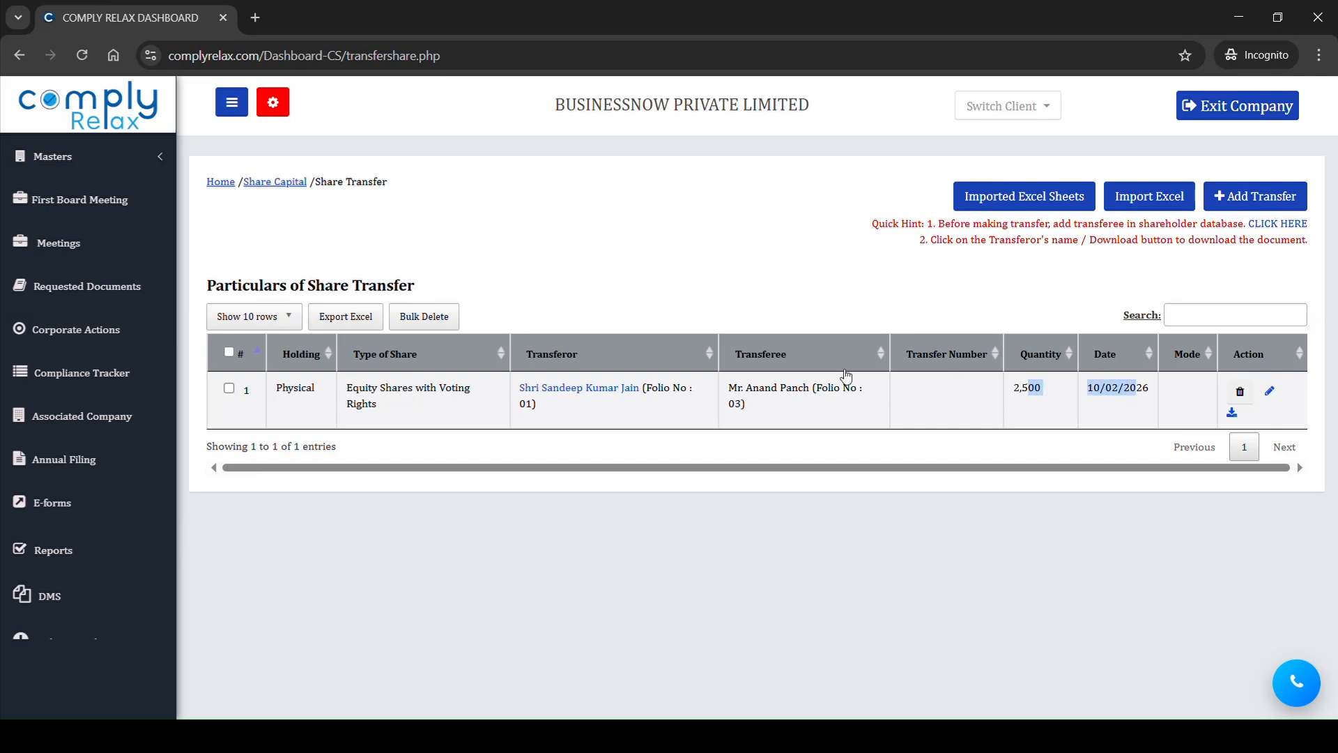
left_click(554, 394)
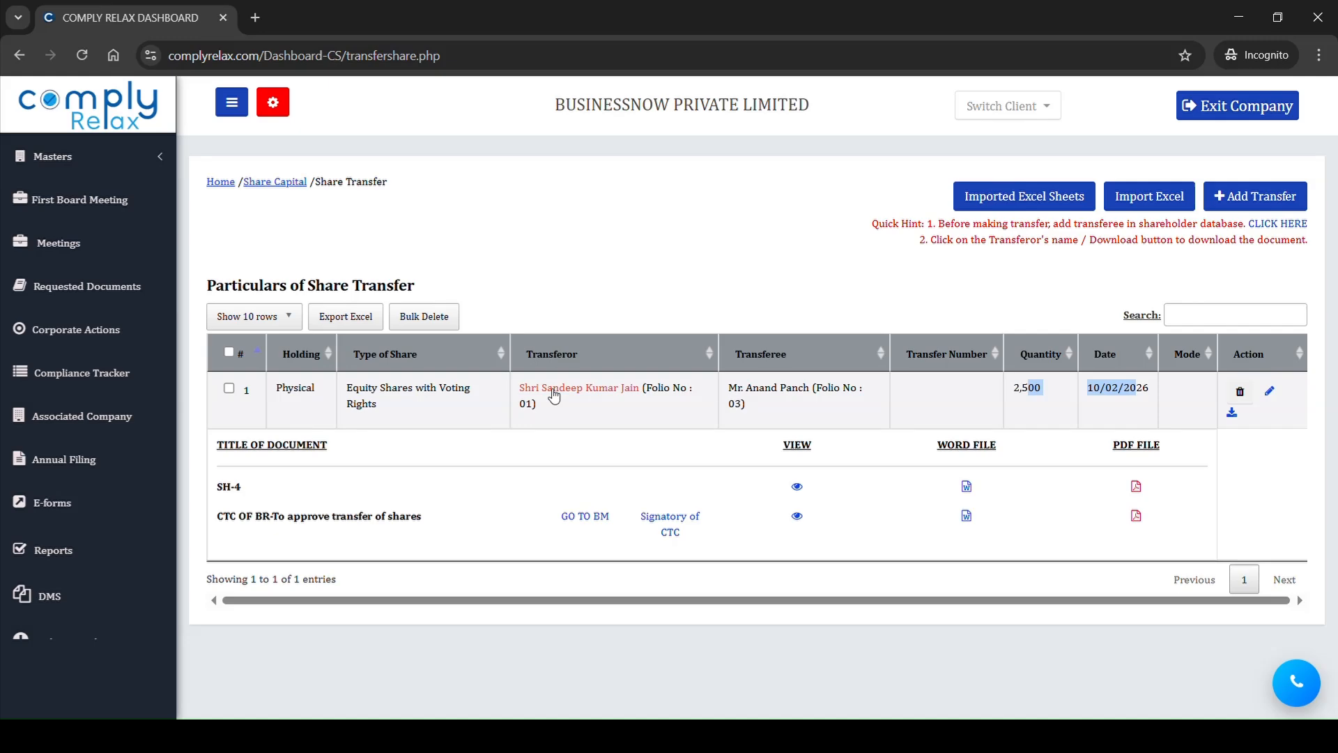
left_click(798, 487)
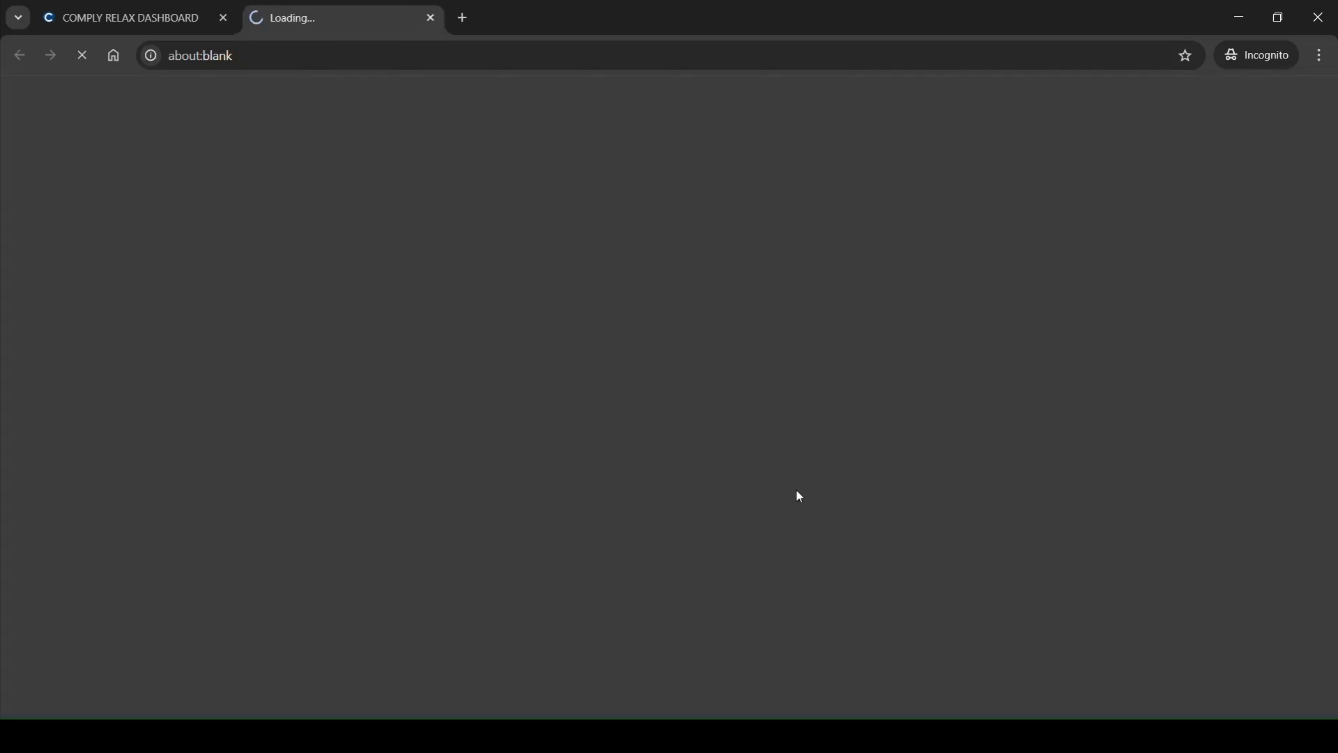
scroll(636, 478, "down", 7)
scroll(639, 478, "down", 4)
scroll(636, 478, "up", 10)
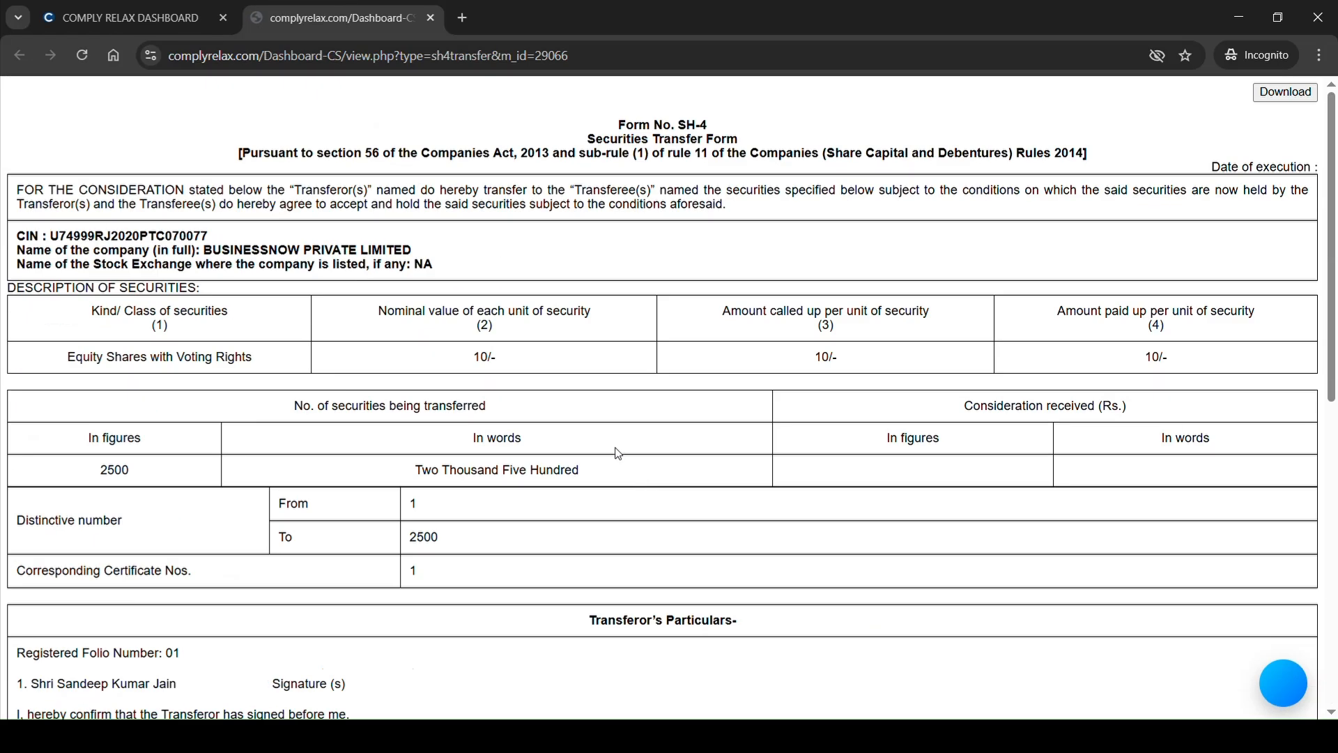
left_click(431, 17)
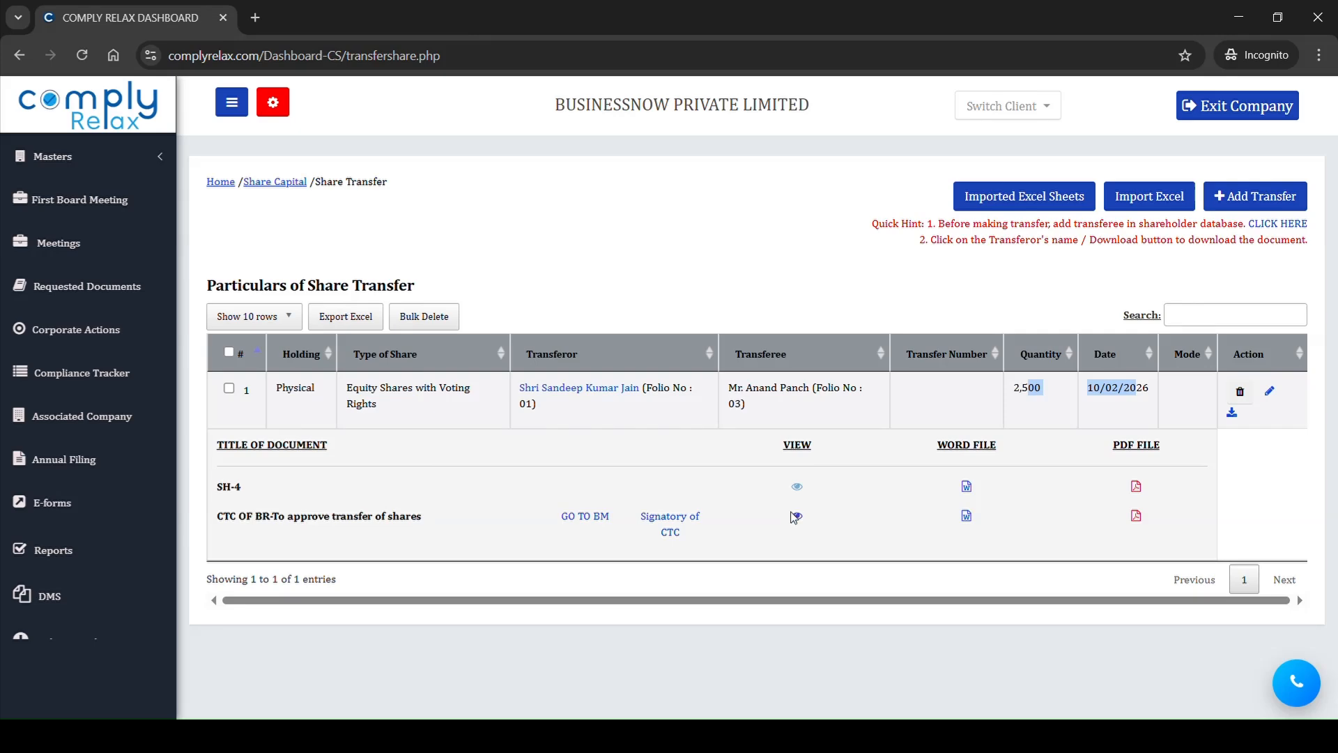
Step: Review the certified true copy of the board resolution approving the transfer of shares
left_click(796, 516)
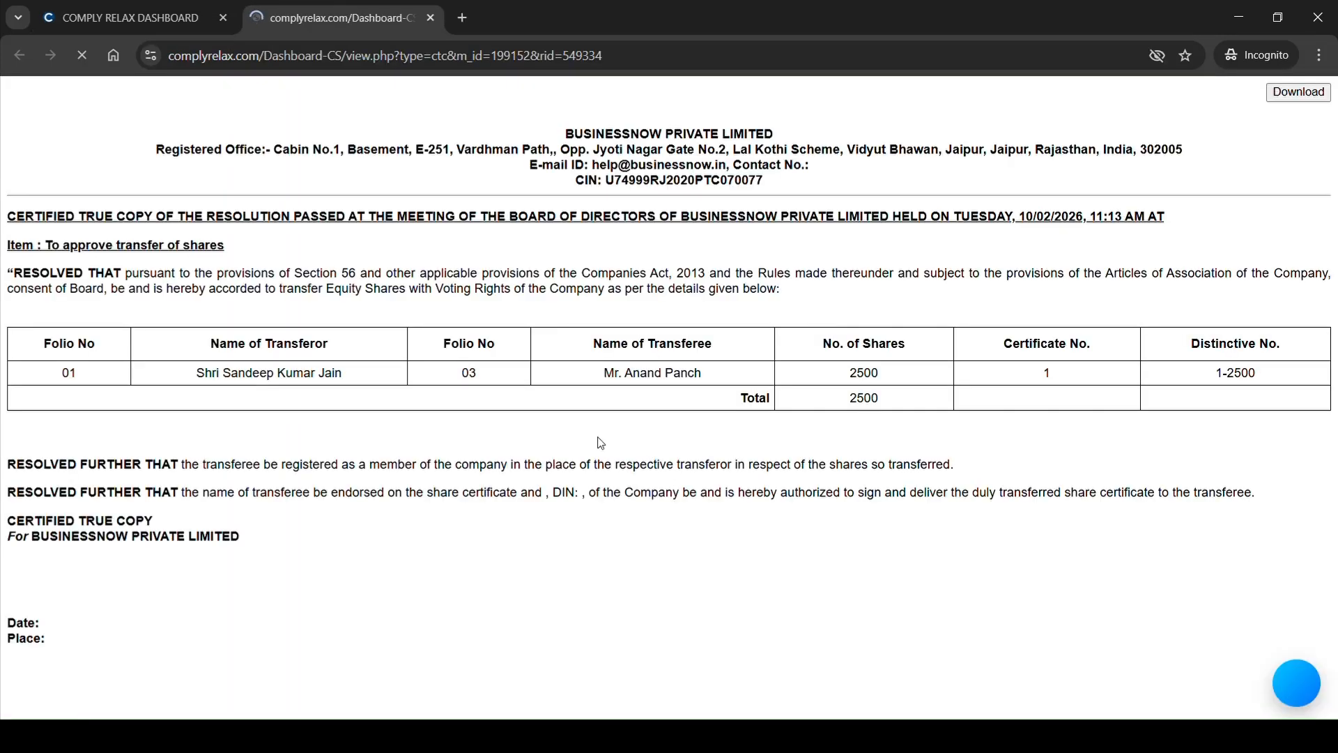
left_click_drag(302, 273, 525, 563)
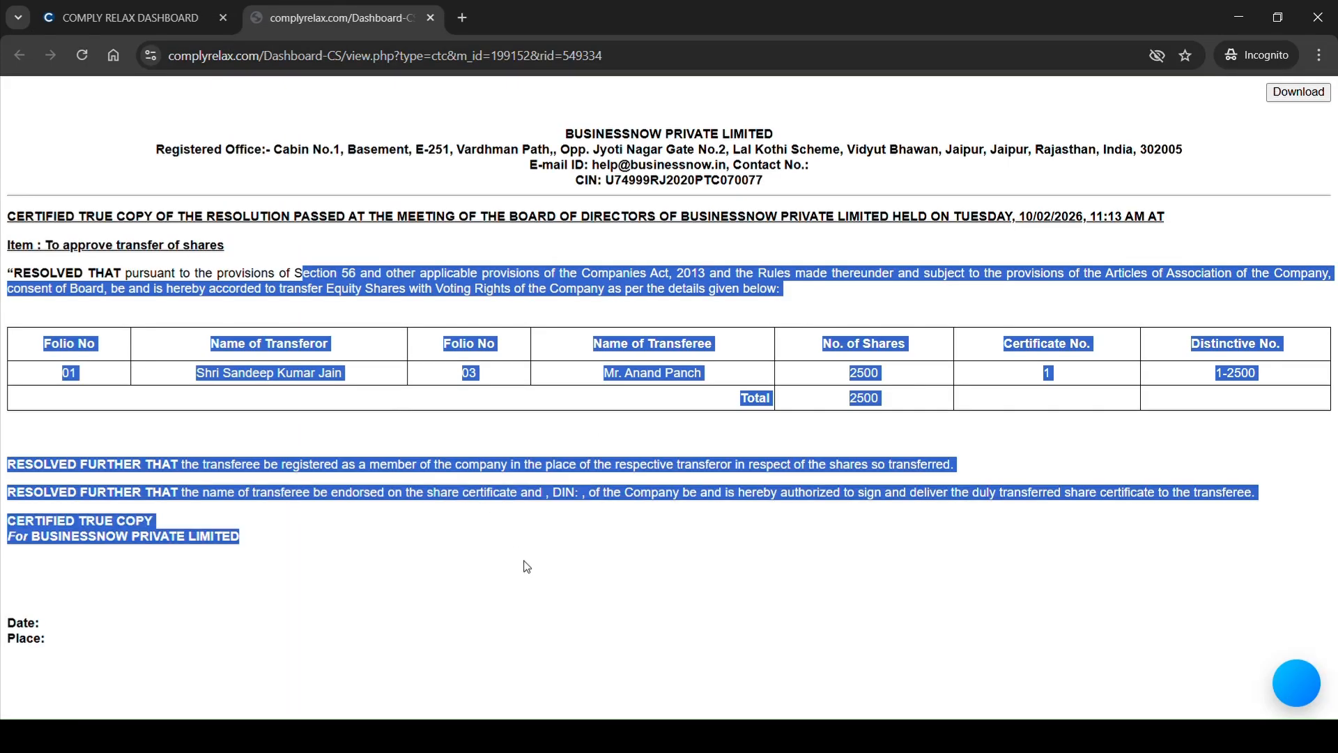
left_click(431, 18)
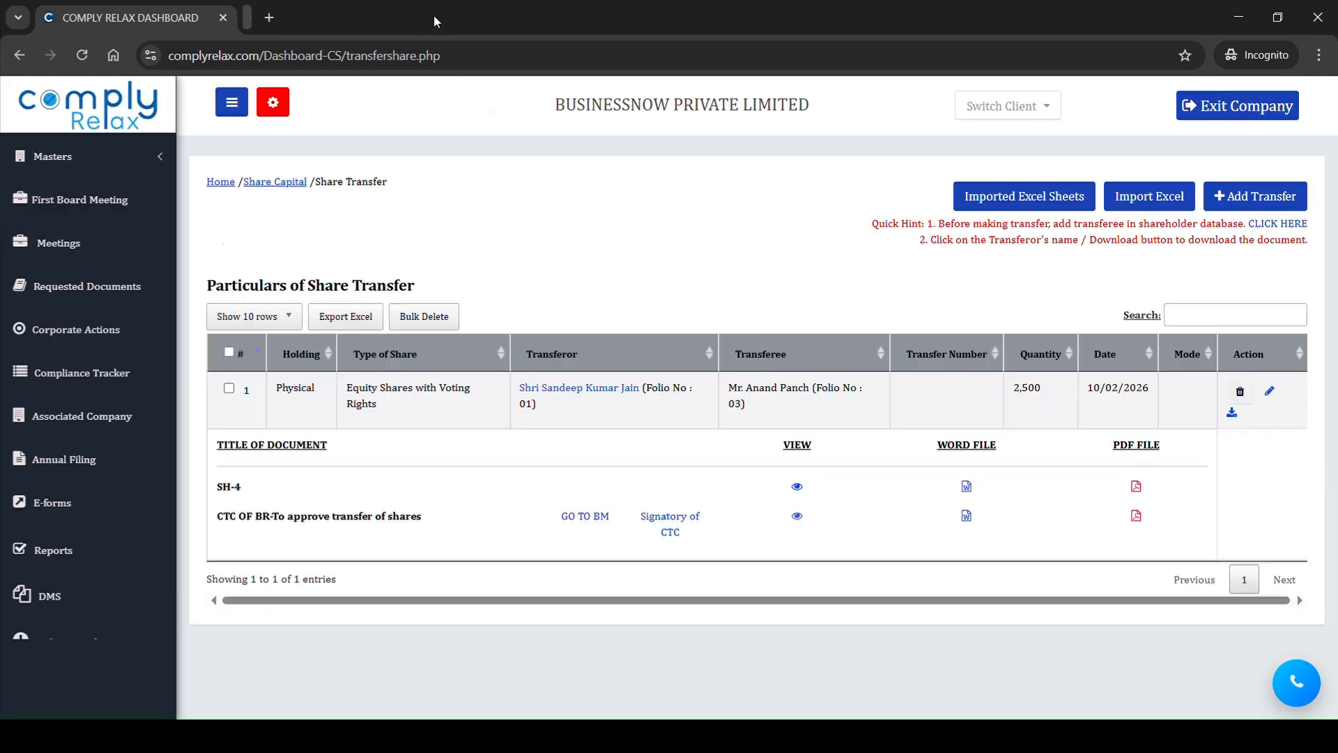
Step: Open shareholder management from the shareholder master and look through the available share capital operations
left_click(52, 156)
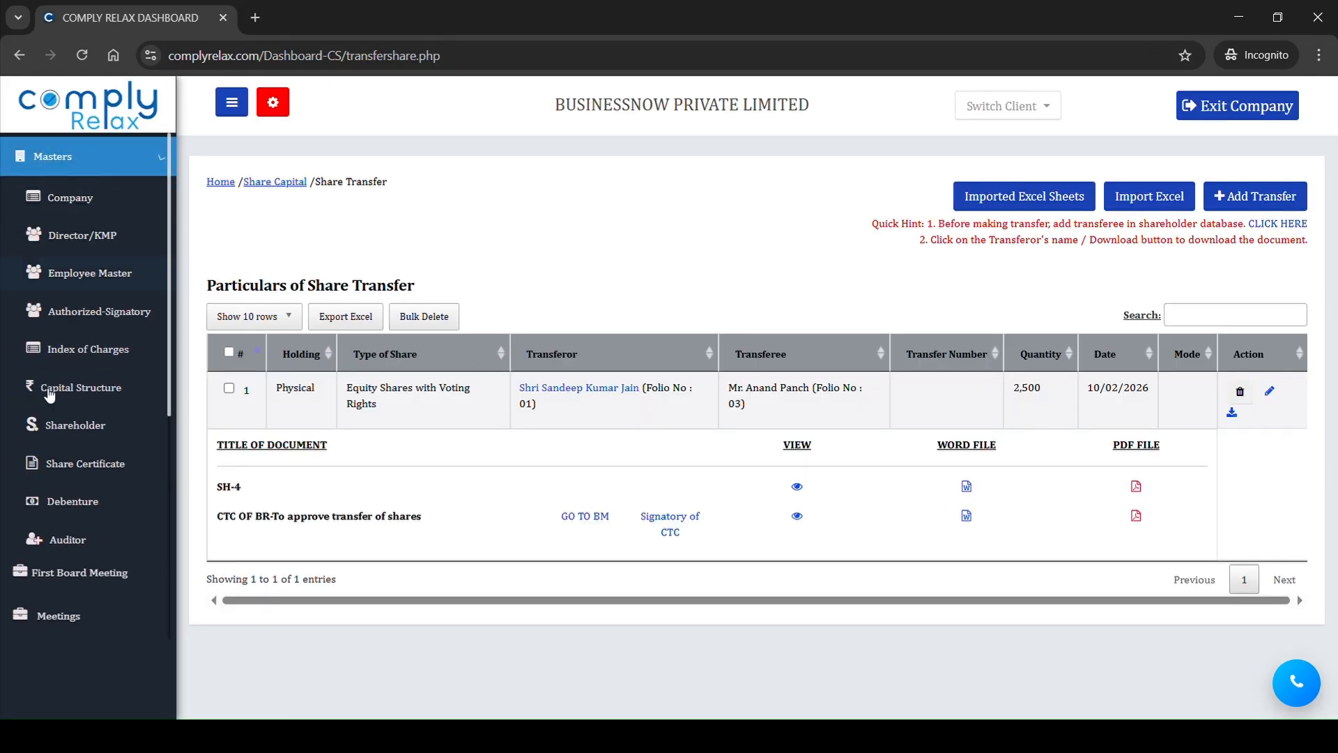
left_click(80, 436)
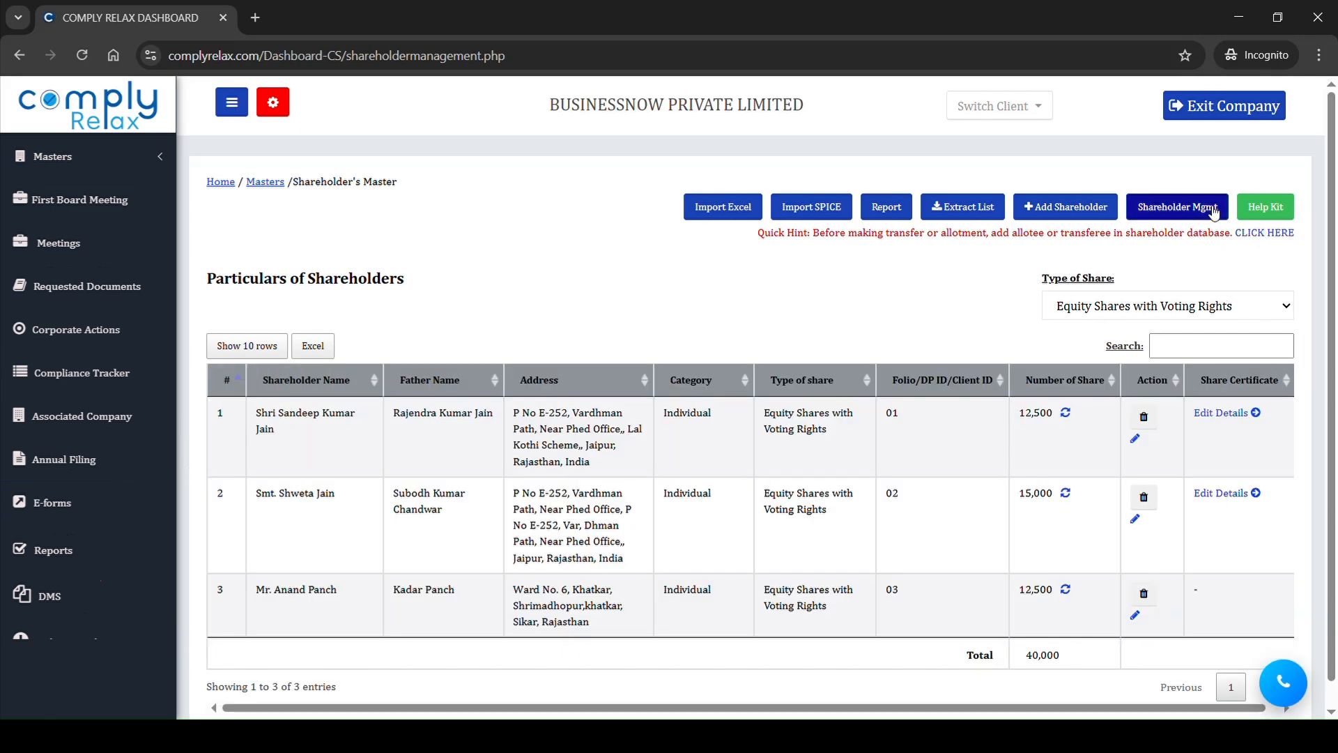
left_click(1212, 212)
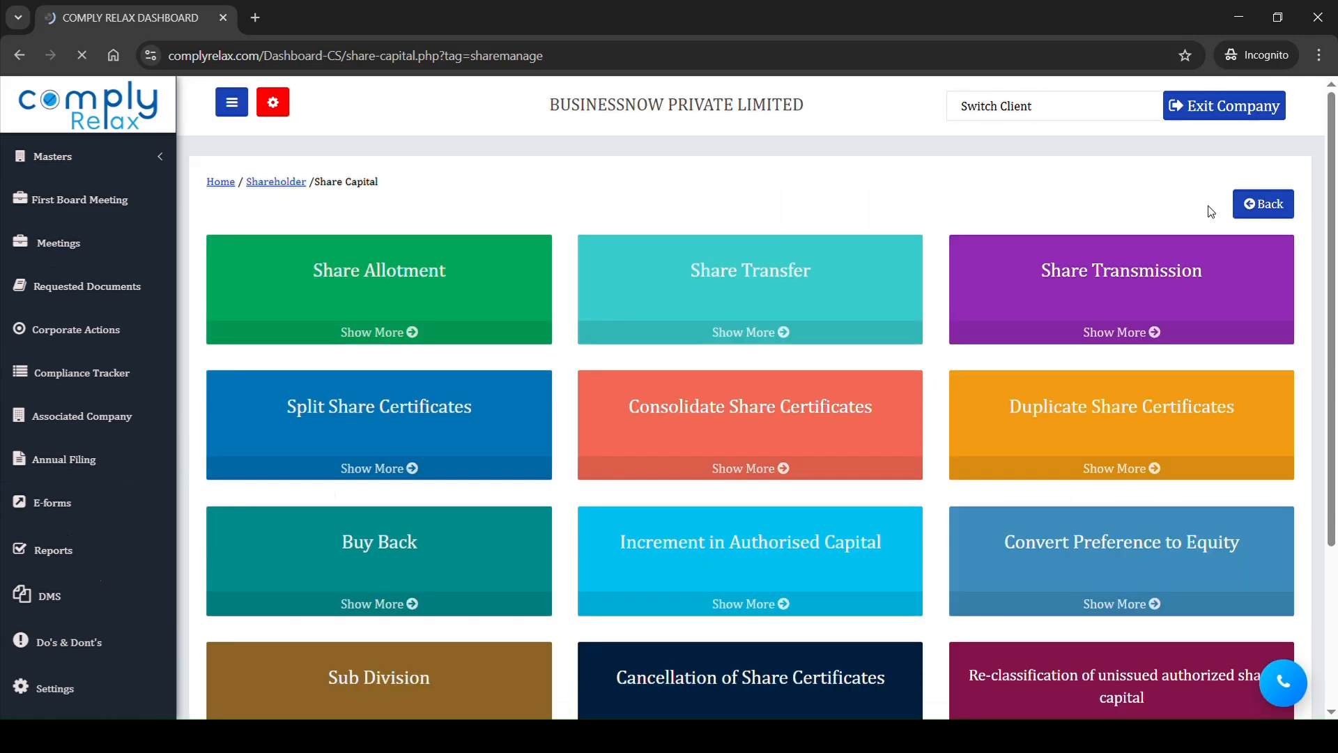
scroll(787, 432, "down", 1)
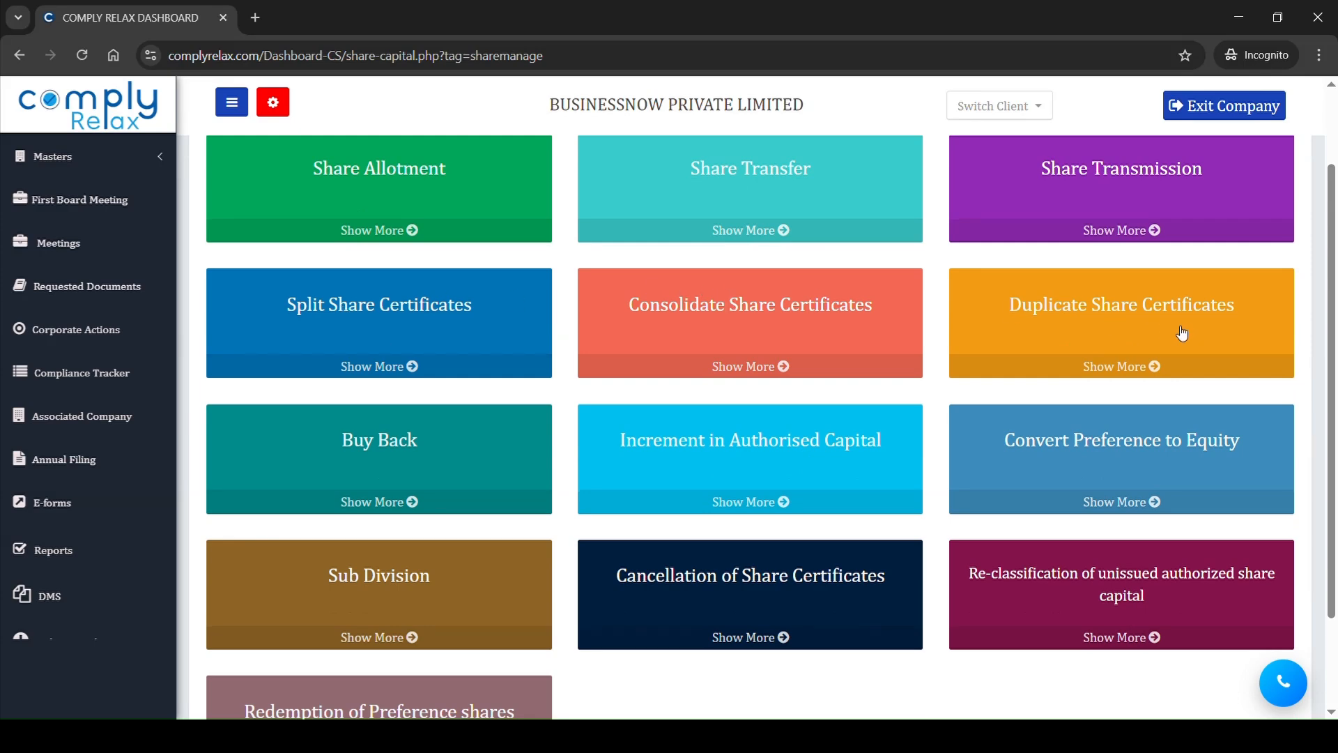
scroll(814, 446, "down", 1)
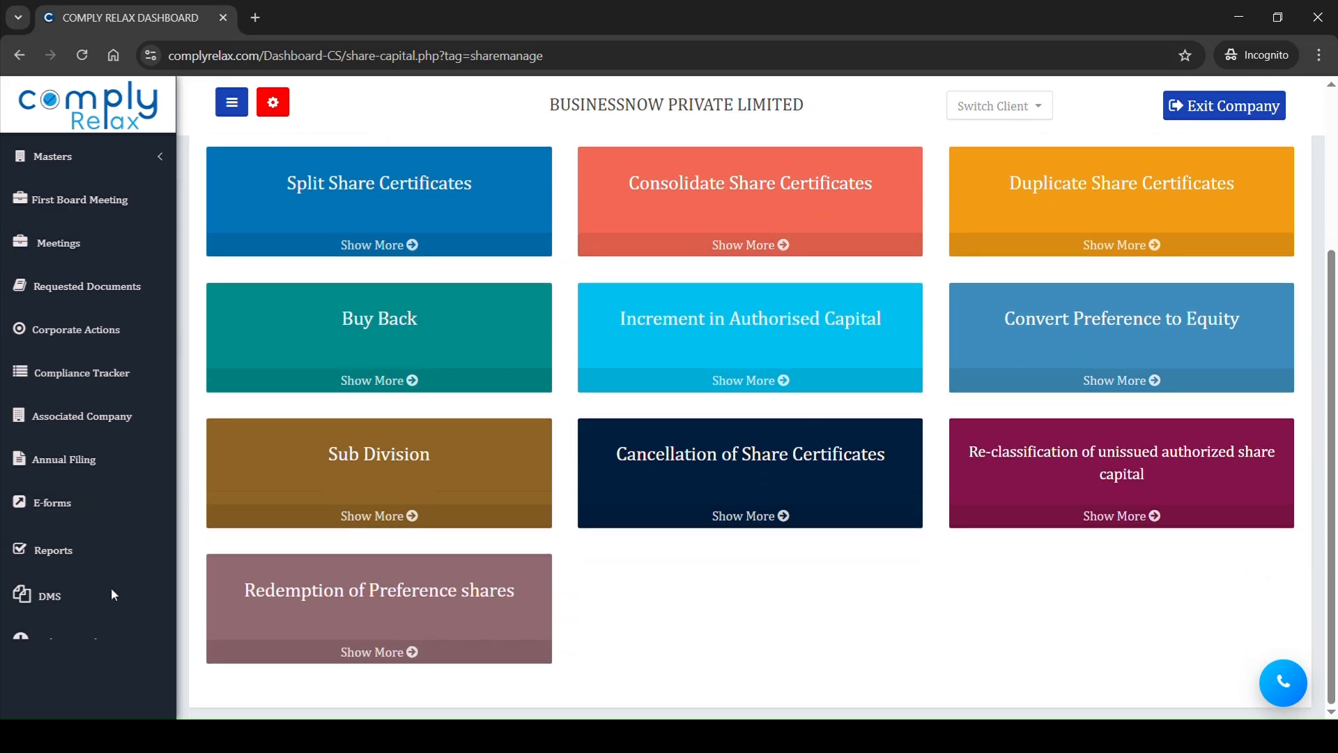